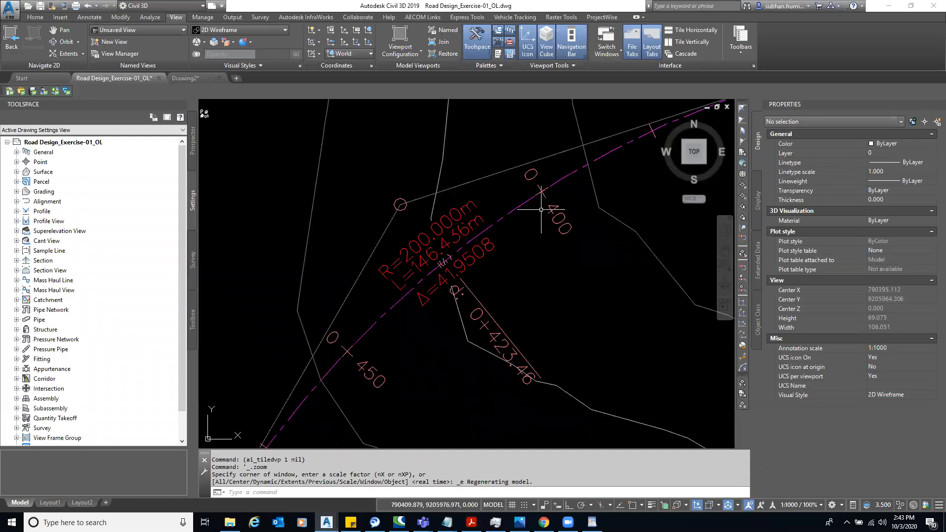
- Examine the CL-01 alignment's stationing, curve and start-point labels along its route over the existing ground contours
scroll(541, 207, "down", 8)
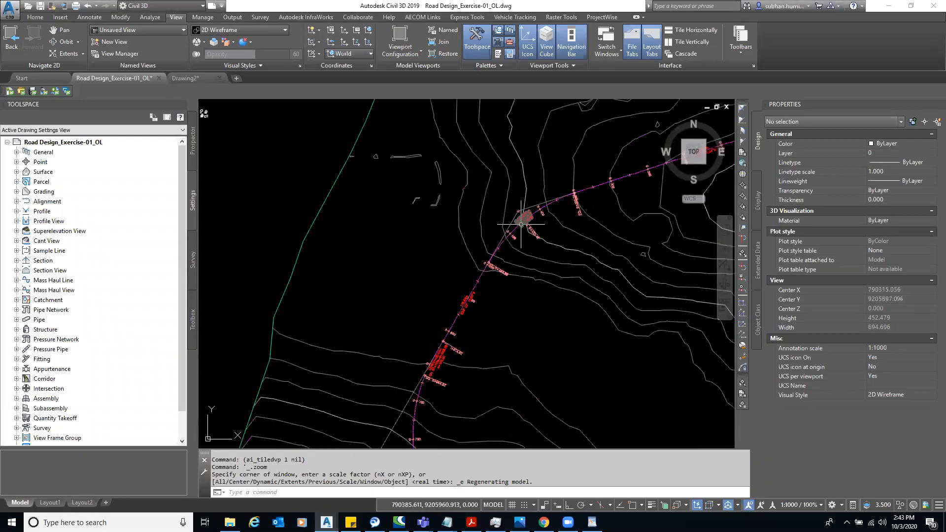
scroll(526, 215, "down", 5)
middle_click_drag(466, 215, 446, 243)
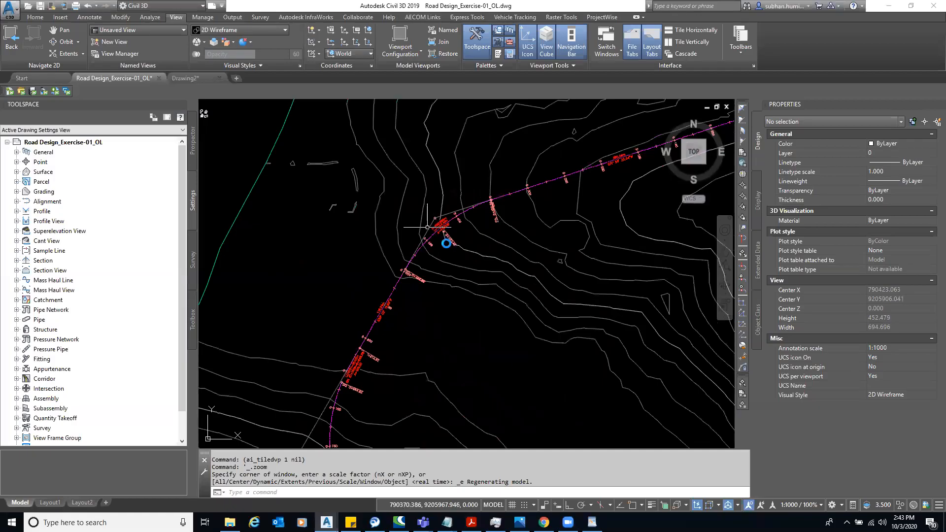
scroll(454, 207, "up", 6)
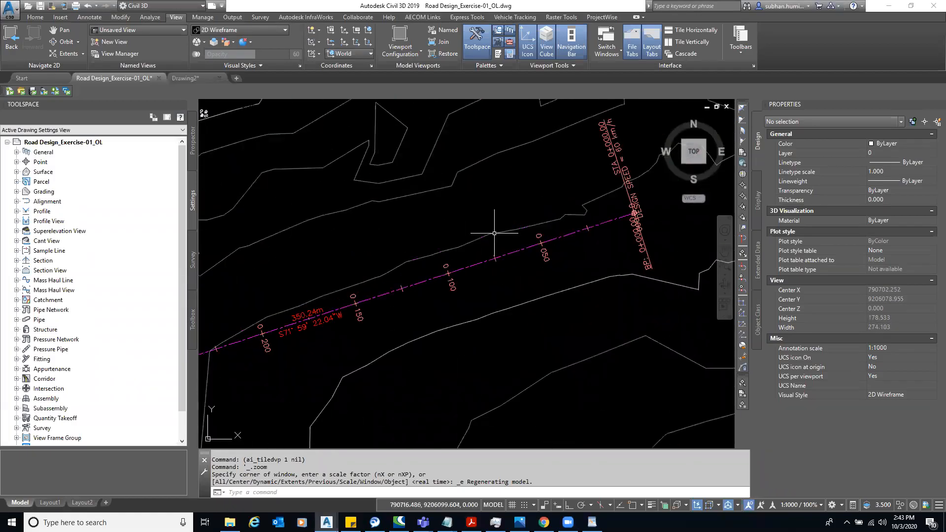
scroll(608, 219, "up", 4)
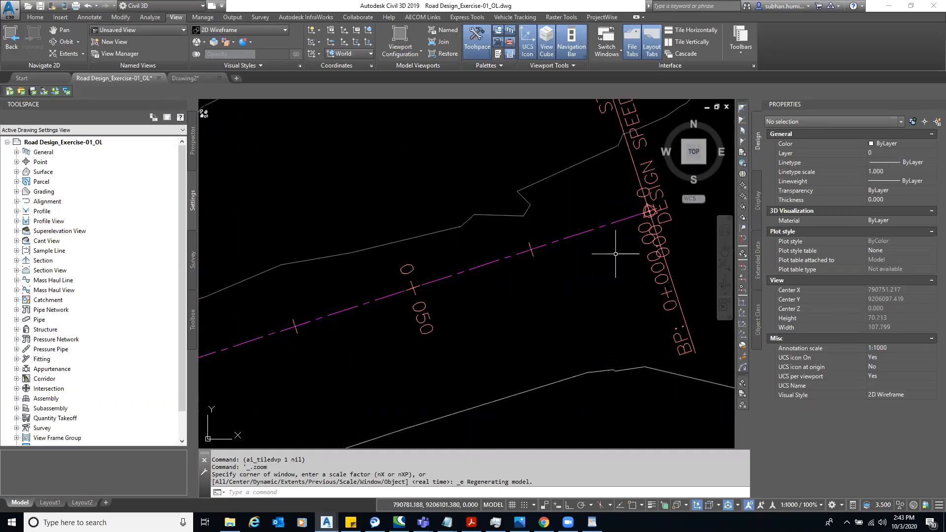
mouse_move(616, 254)
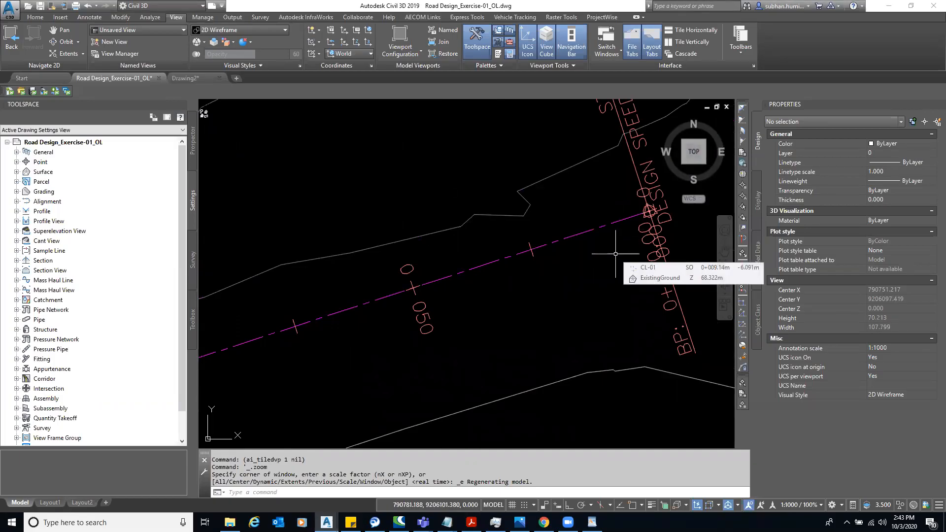
scroll(524, 245, "down", 2)
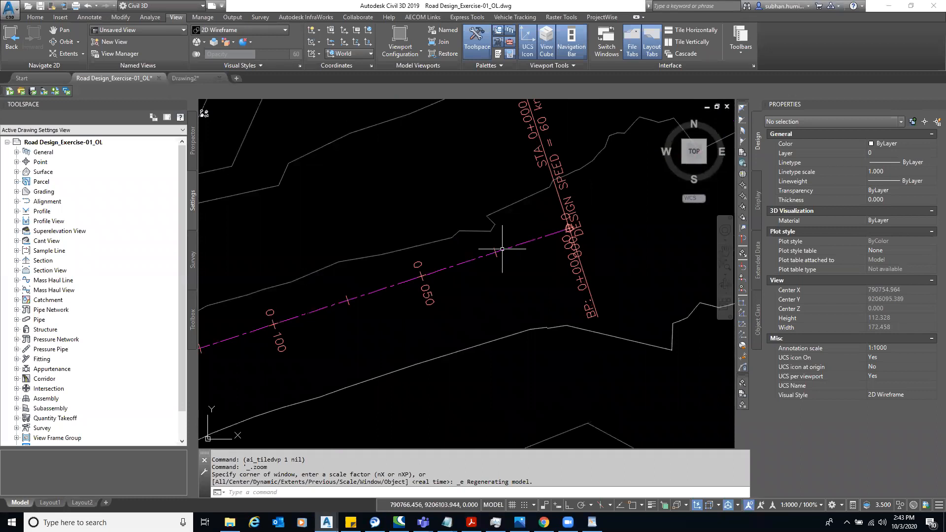
scroll(292, 269, "down", 4)
middle_click_drag(293, 270, 307, 259)
mouse_move(418, 289)
middle_mouse_down()
mouse_move(526, 244)
mouse_move(542, 213)
mouse_move(626, 192)
middle_mouse_up()
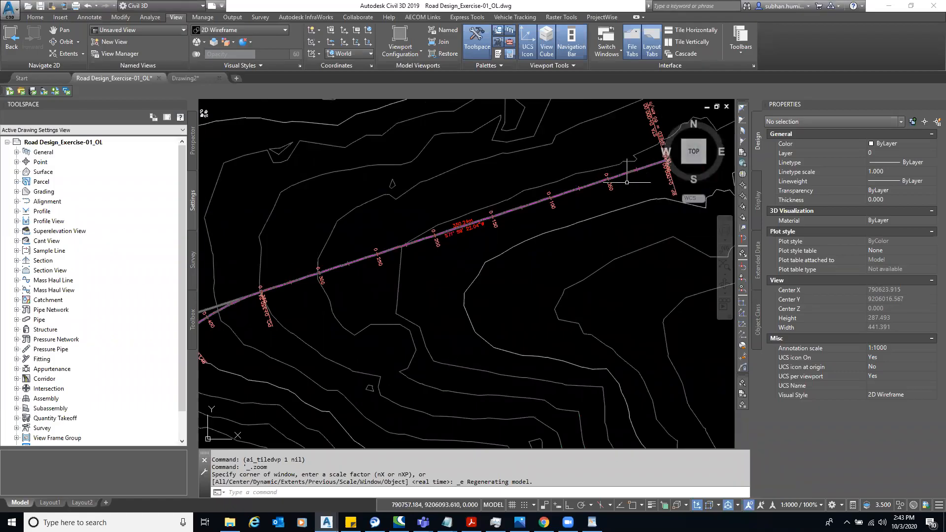
scroll(473, 225, "down", 2)
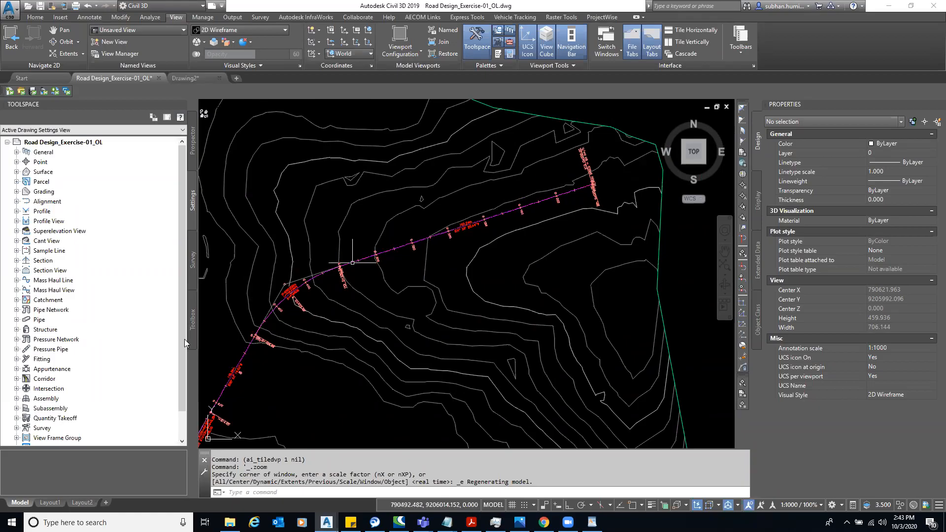
middle_click_drag(397, 283, 401, 274)
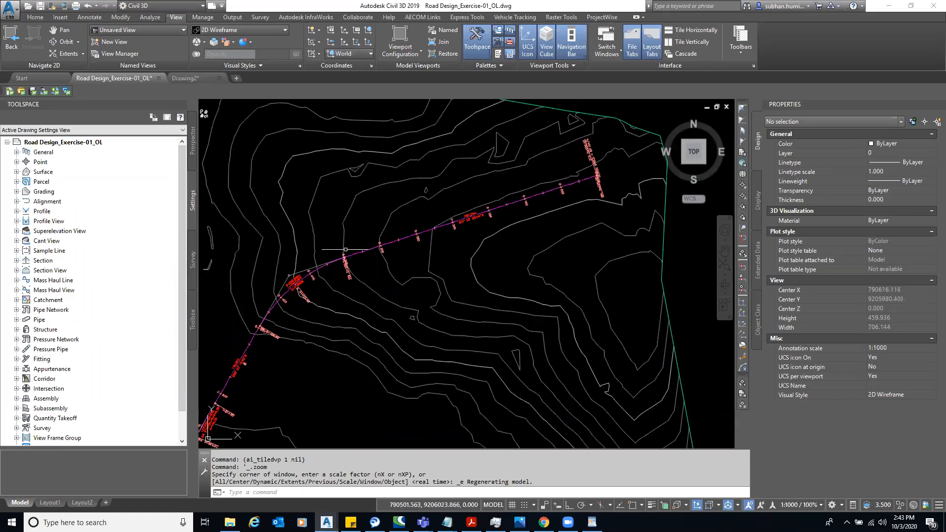
key("Escape")
key("Escape")
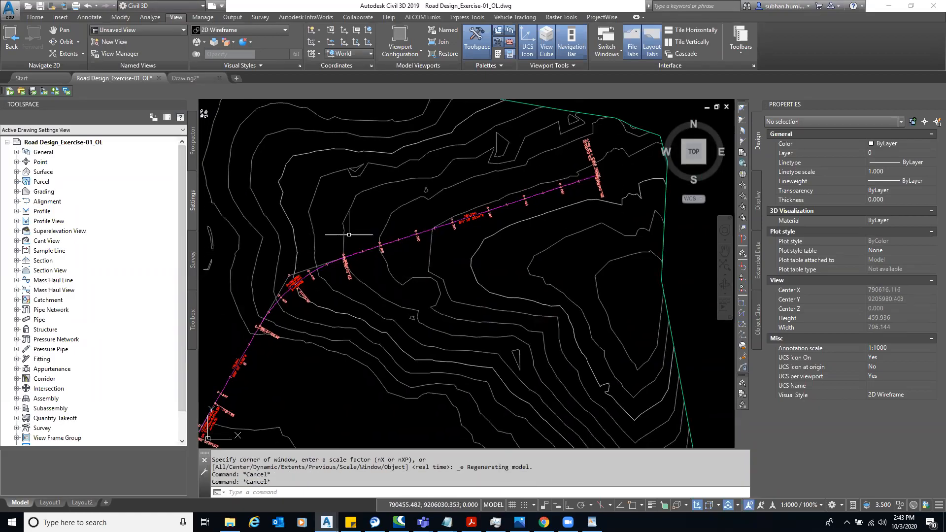
scroll(404, 233, "down", 2)
middle_click_drag(421, 255, 426, 222)
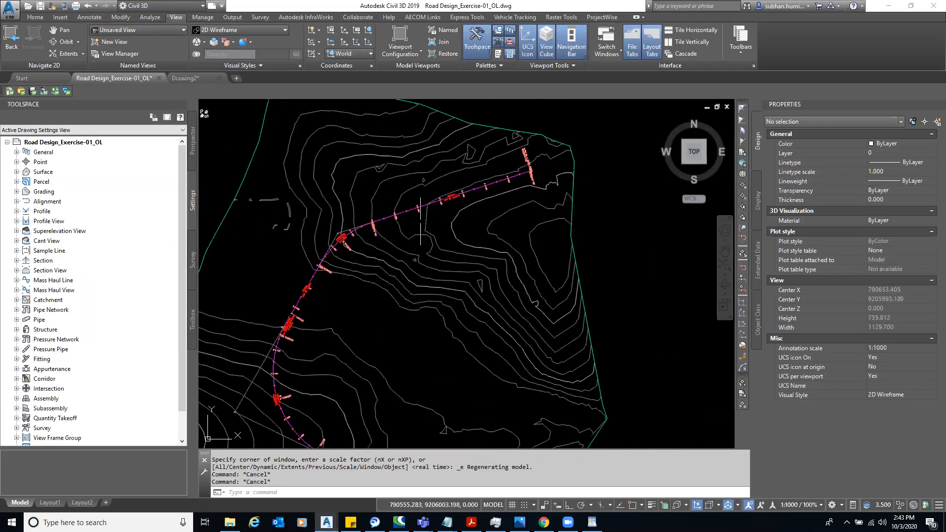
mouse_move(426, 221)
left_click(226, 123)
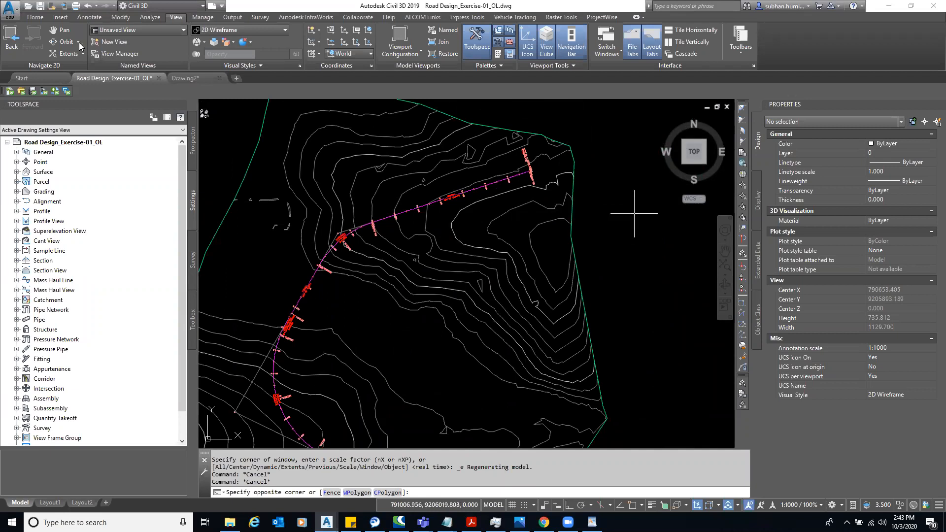
- Create a PI Station Report for alignment CL-01 from the alignment reports in the Toolbox
left_click(25, 17)
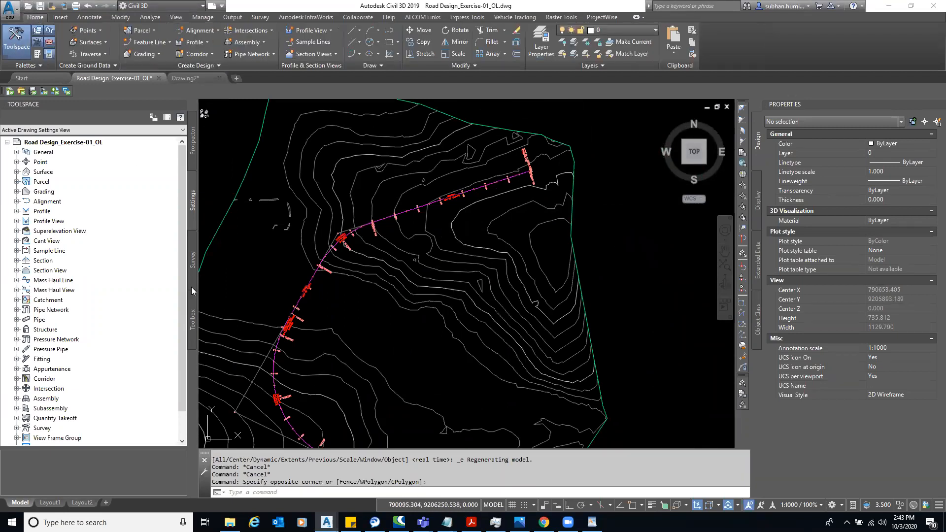
left_click(193, 319)
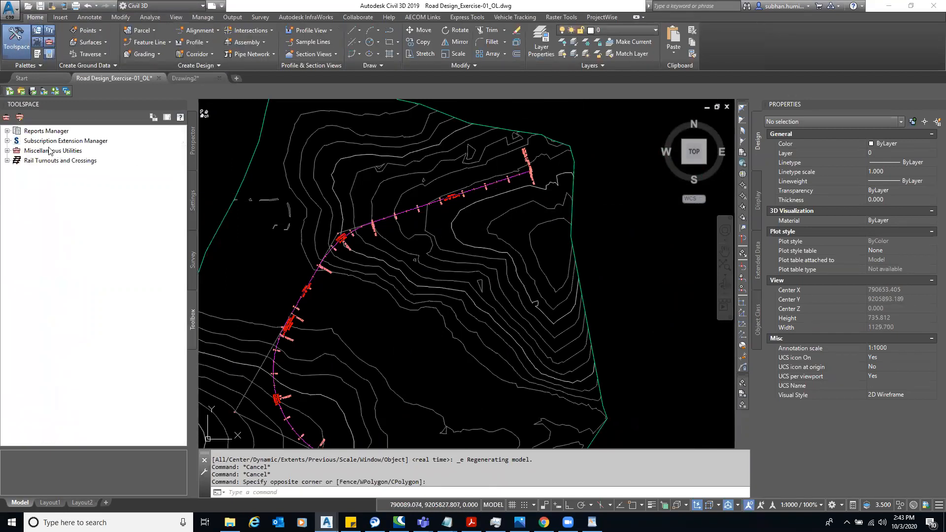
left_click(7, 131)
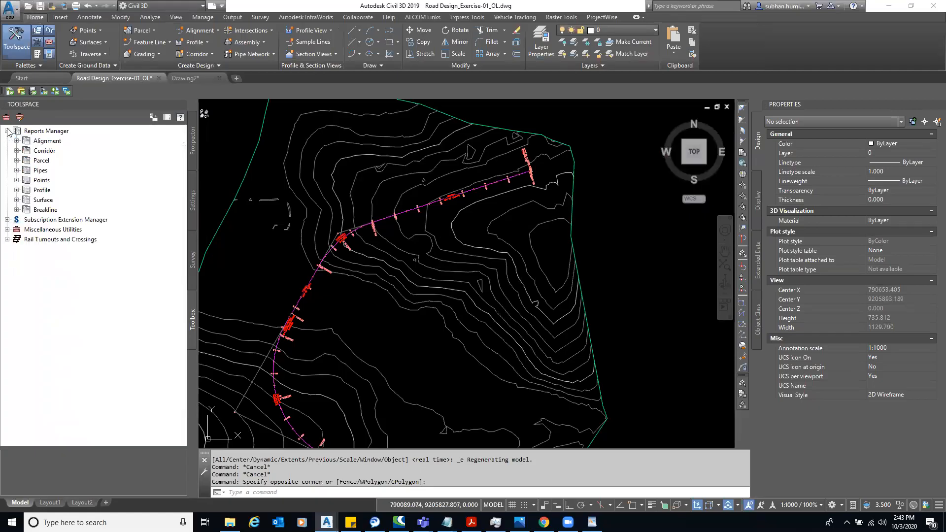
left_click(16, 141)
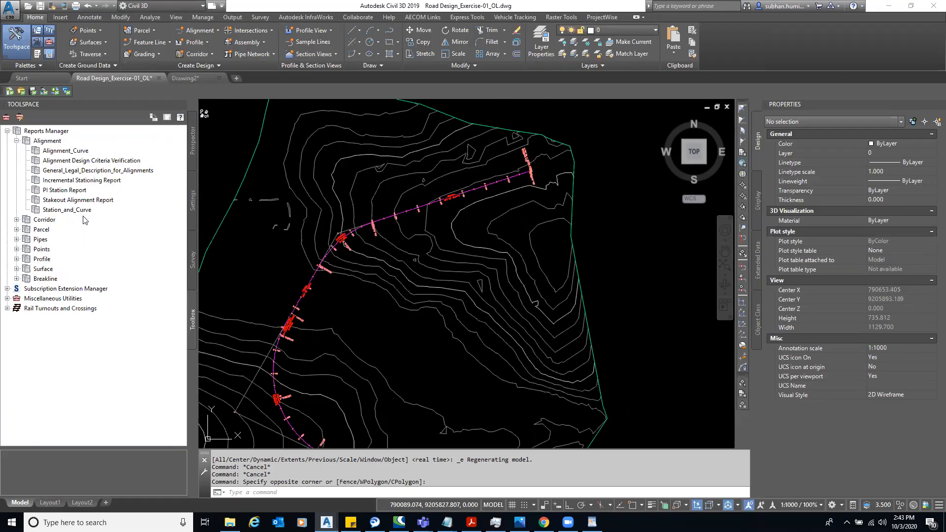
left_click(75, 191)
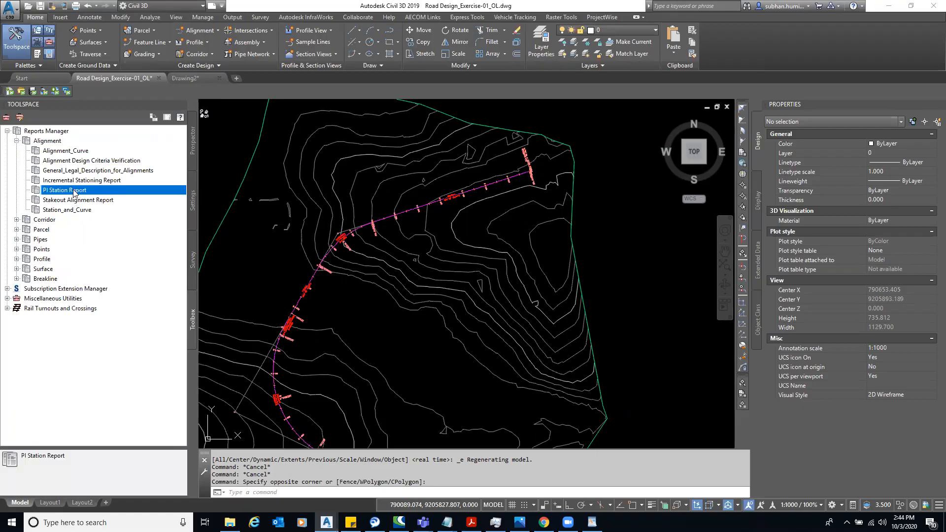
right_click(75, 191)
left_click(105, 196)
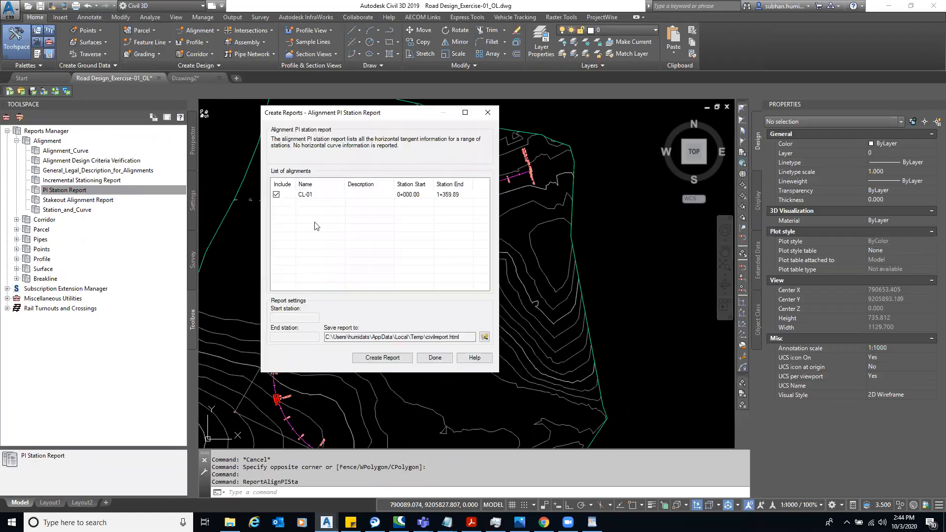
left_click(379, 360)
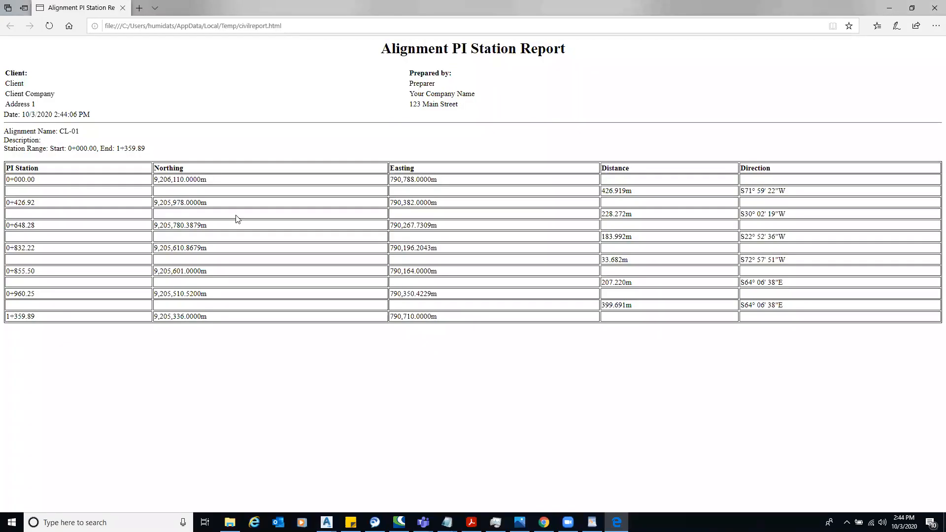
- Review the starting PI station in the report, then close the report and its creation dialog
left_click_drag(33, 180, 6, 180)
left_click(21, 181)
left_click(933, 8)
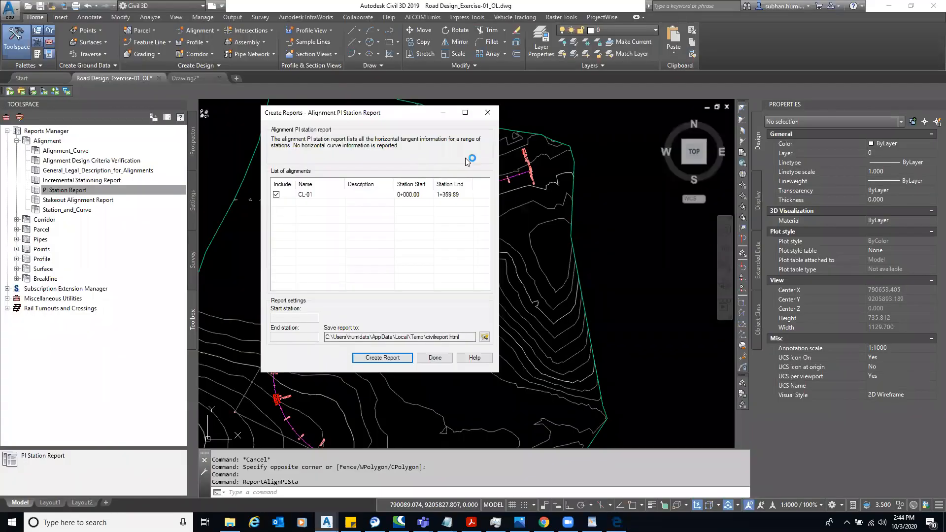
left_click(488, 112)
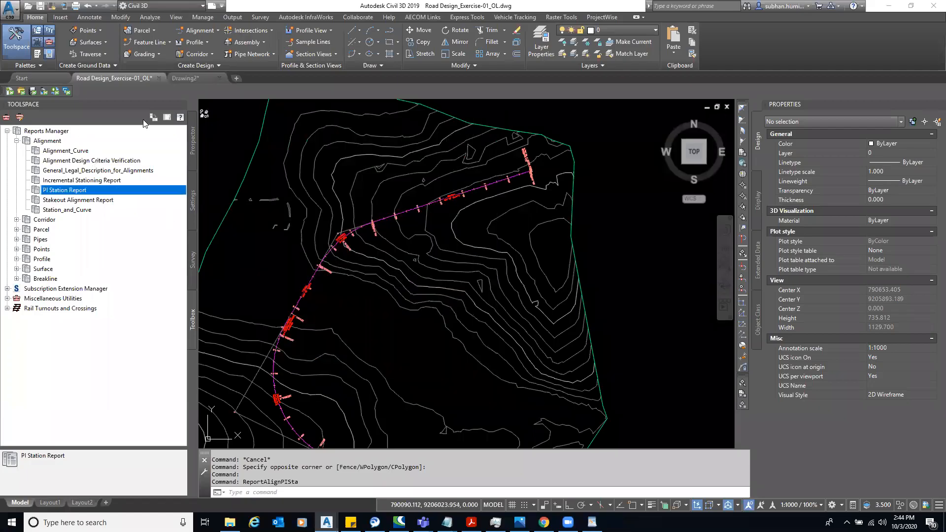
left_click(193, 129)
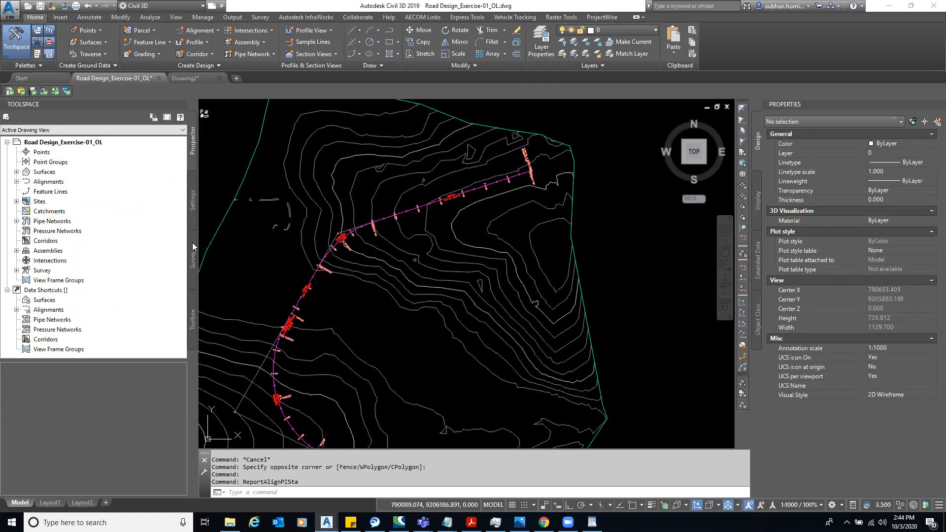
left_click(193, 320)
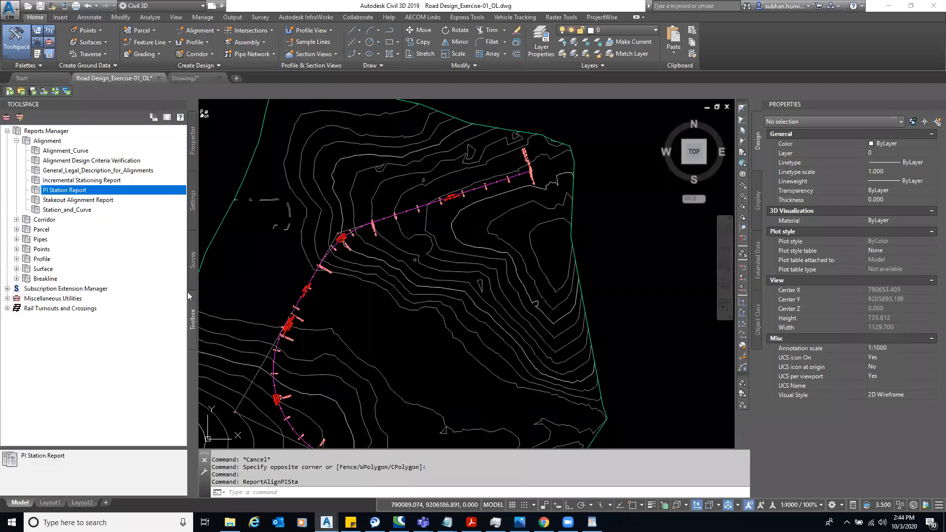
double_click(16, 132)
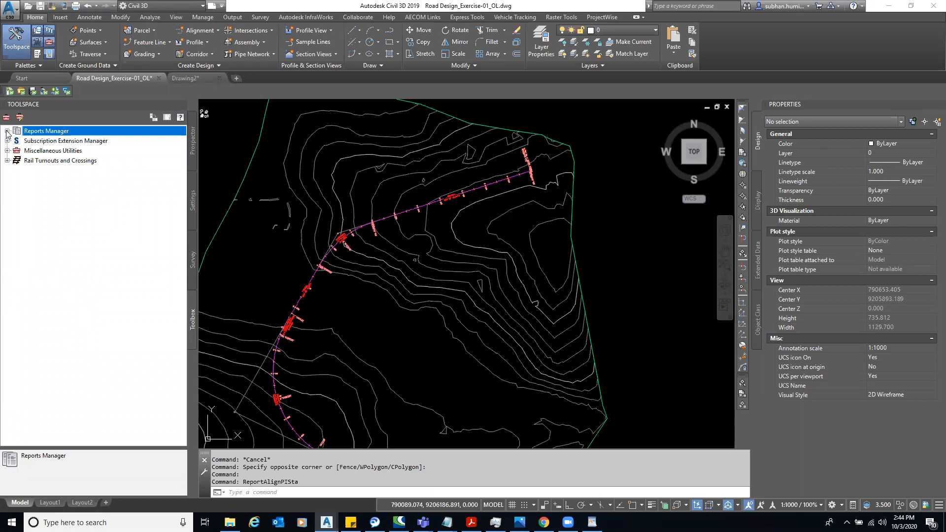
left_click(7, 132)
left_click(16, 140)
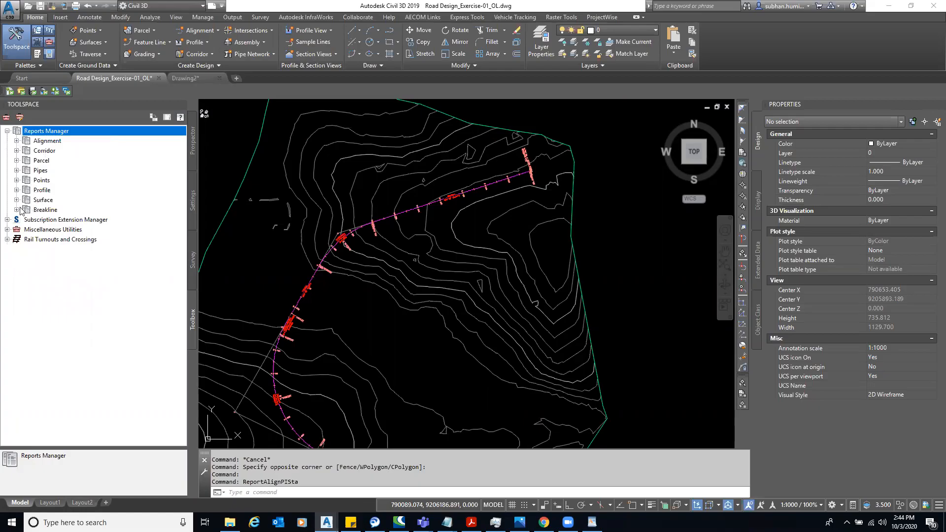
left_click(16, 141)
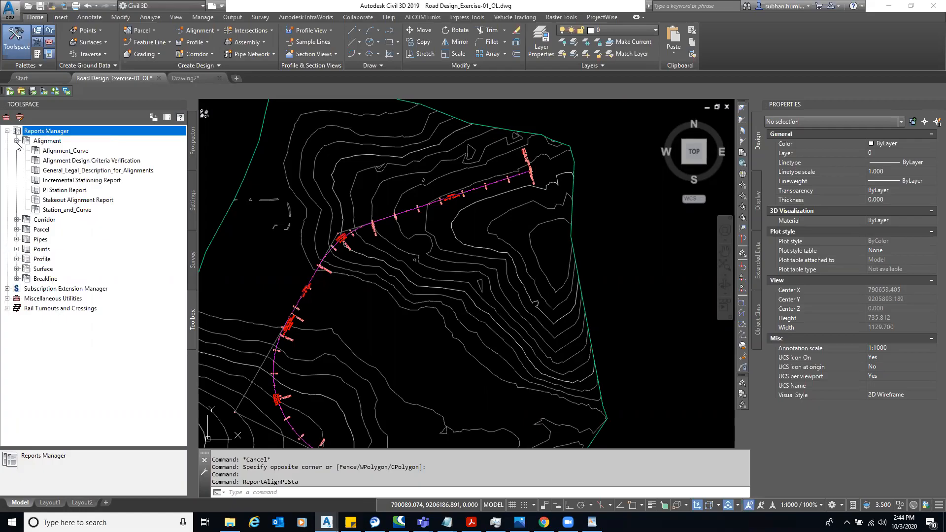
- Run the Station_and_Curve report for Alignments only, excluding point groups, surfaces, sites, pipe networks, pressure networks and corridors
left_click(84, 211)
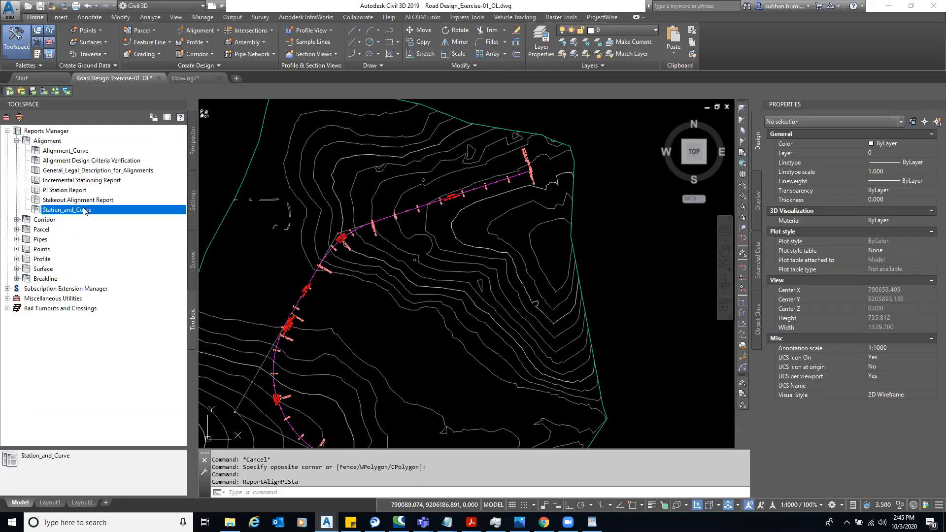
right_click(83, 211)
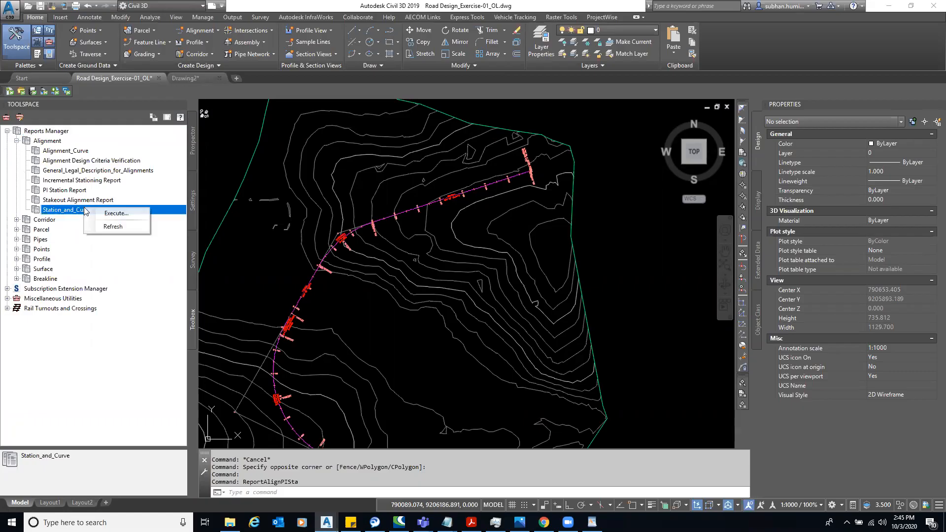
left_click(117, 221)
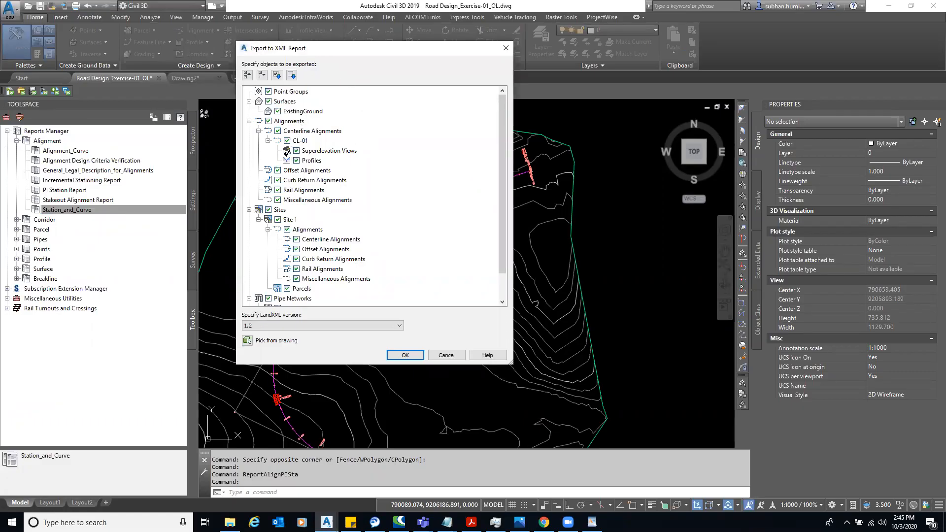
left_click(268, 92)
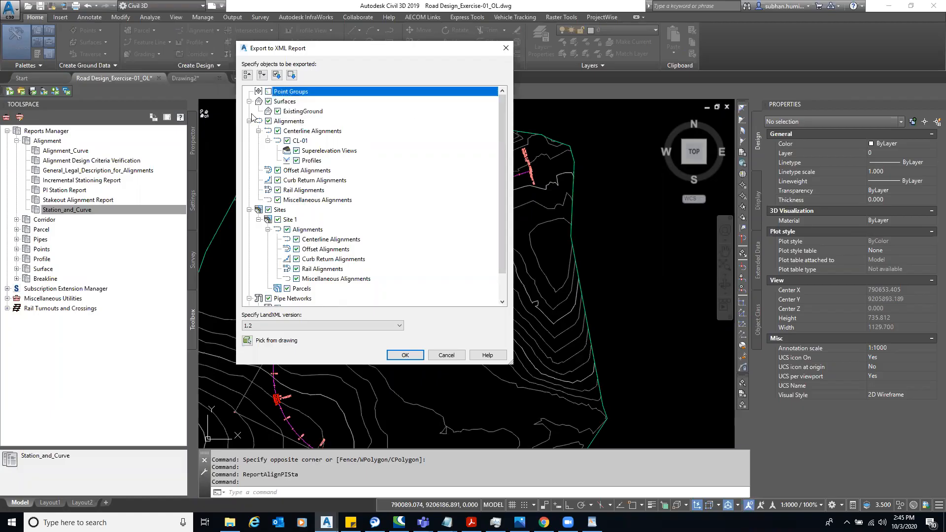
left_click(269, 102)
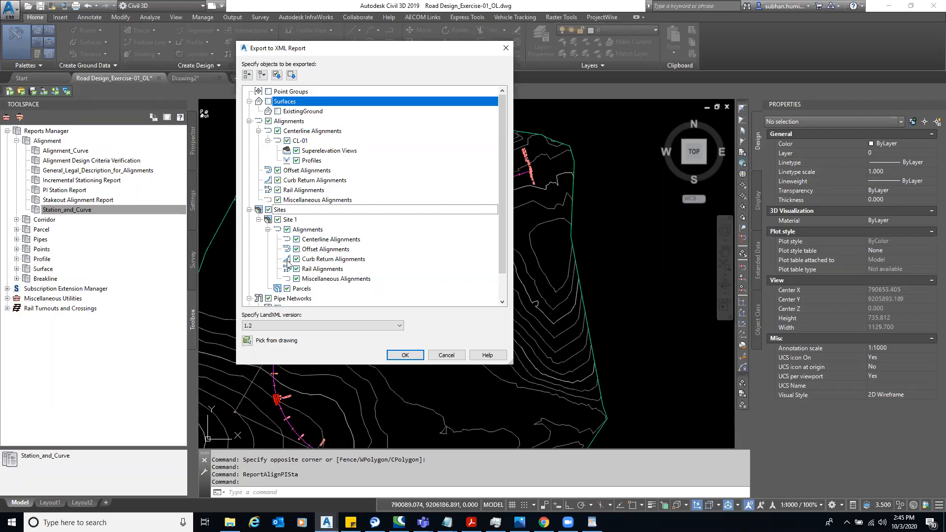
left_click(268, 210)
scroll(276, 264, "down", 1)
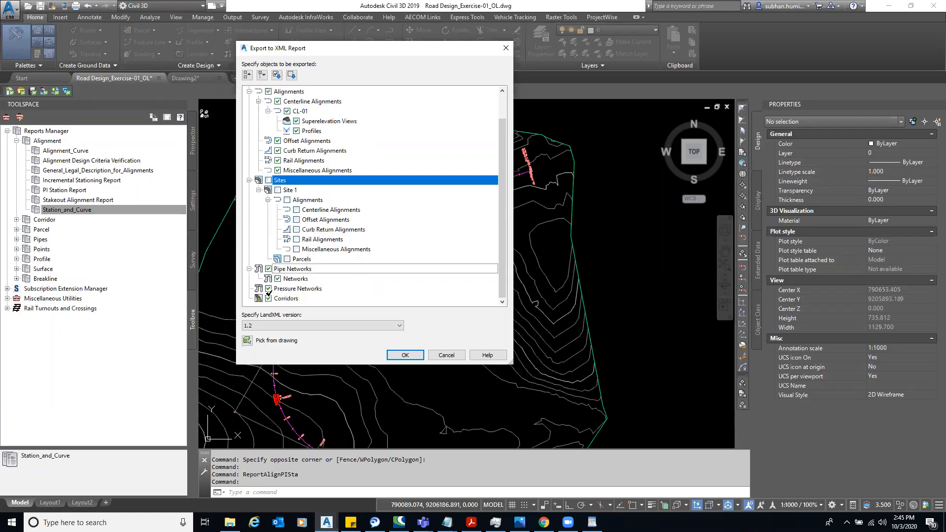
left_click(268, 269)
left_click(268, 298)
left_click(268, 289)
left_click(398, 357)
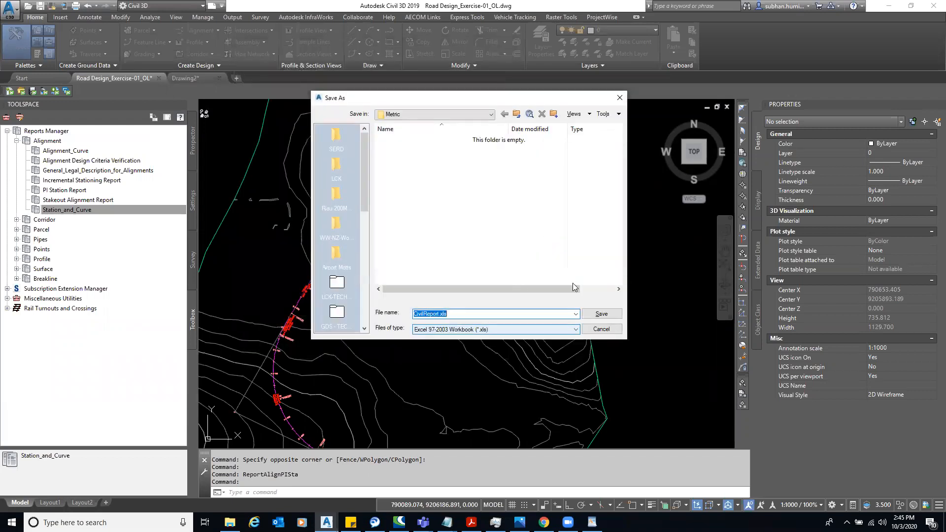
- Save the report as CivilReport.xls in the Metric folder and close the WordPad window showing the roadway design standards
left_click(602, 314)
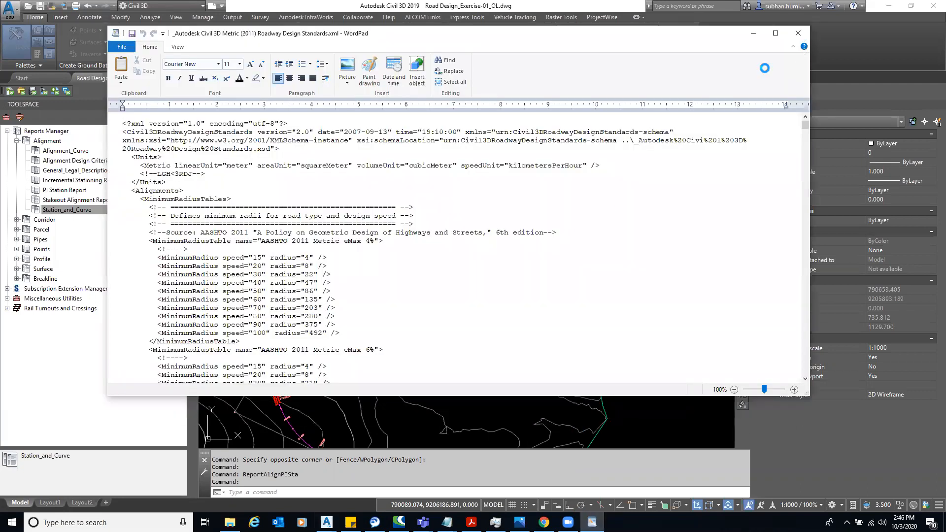
left_click(799, 33)
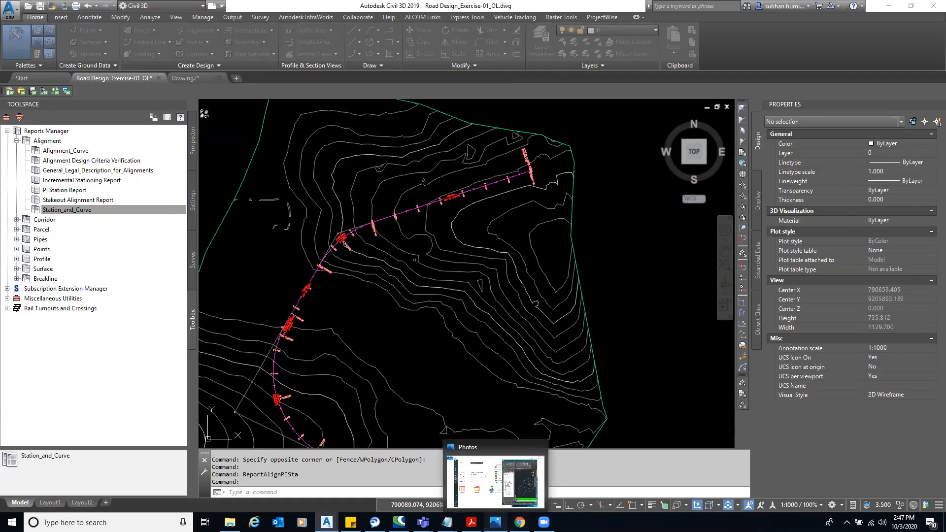
left_click(495, 522)
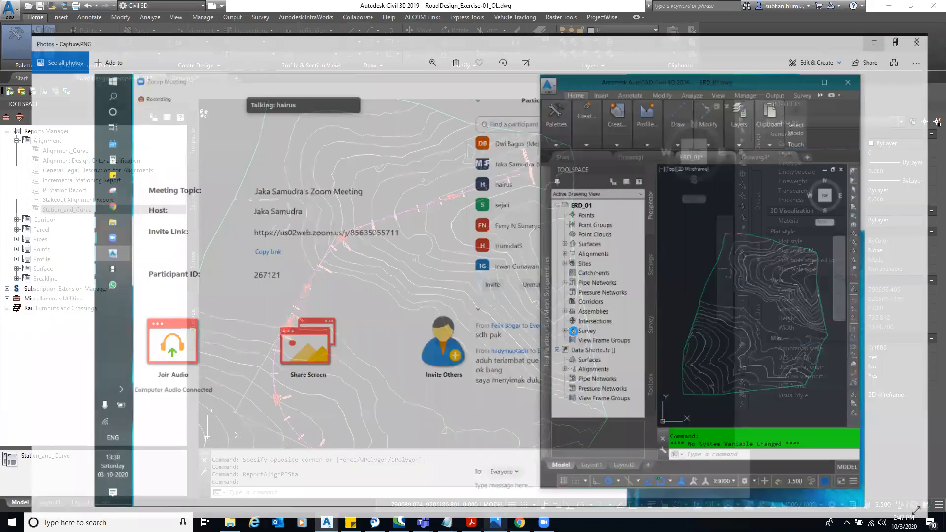
left_click(496, 523)
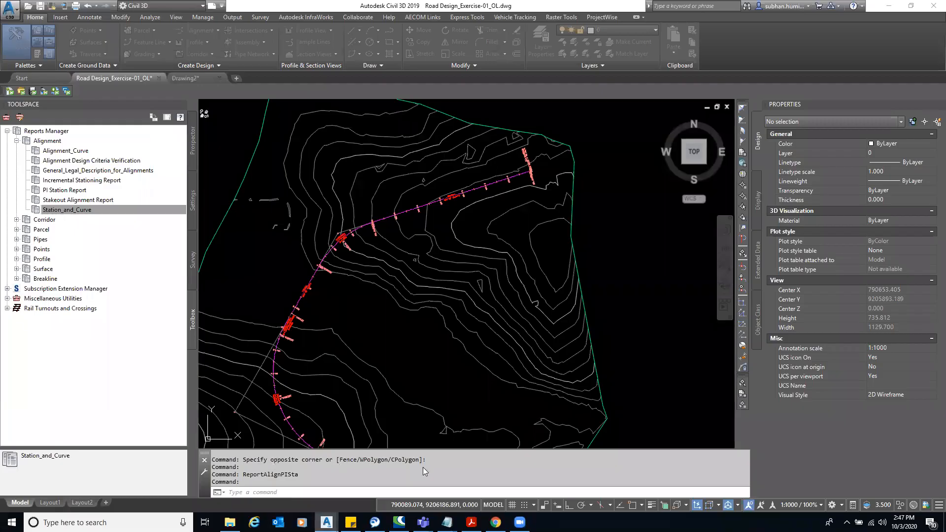
- Switch to the Introduction.dwg drawing and look over the road corridor plan and its profile view
mouse_move(327, 522)
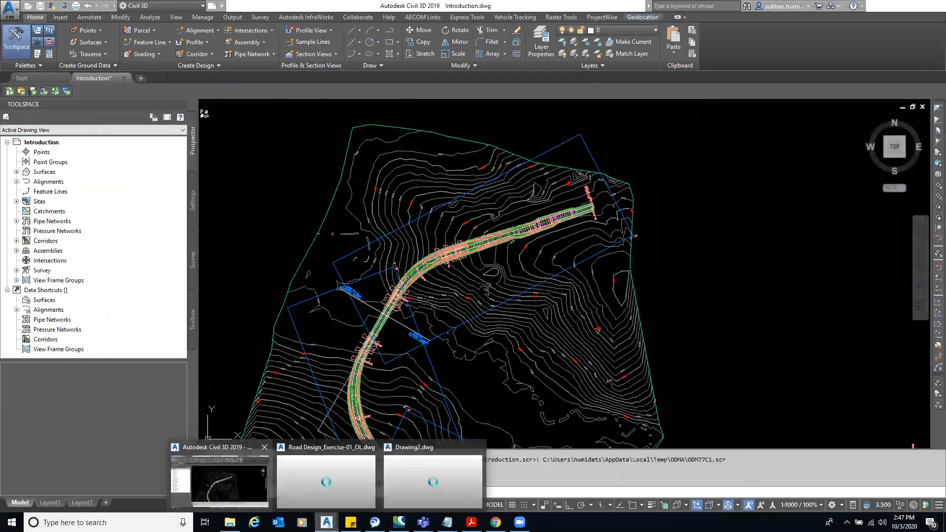
left_click(241, 488)
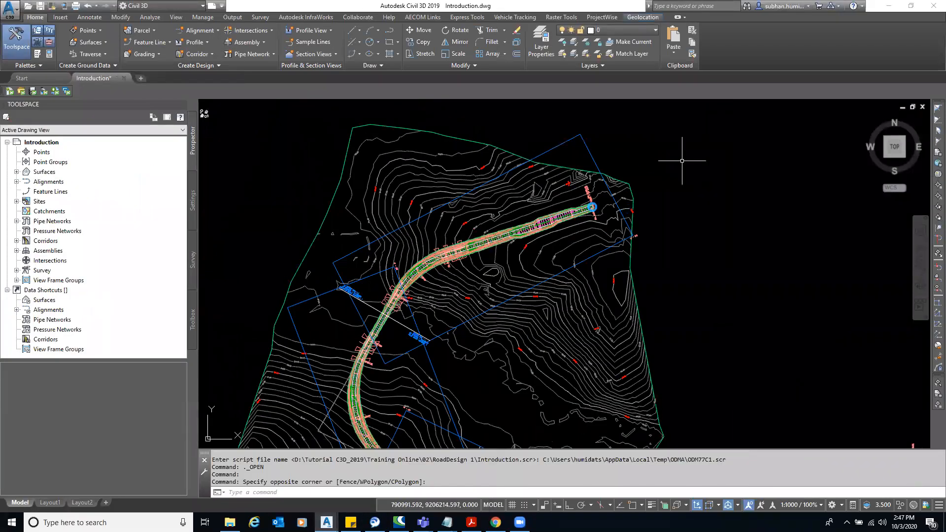
scroll(682, 158, "down", 4)
mouse_move(682, 158)
middle_mouse_down()
mouse_move(625, 156)
mouse_move(613, 209)
mouse_move(577, 206)
middle_mouse_up()
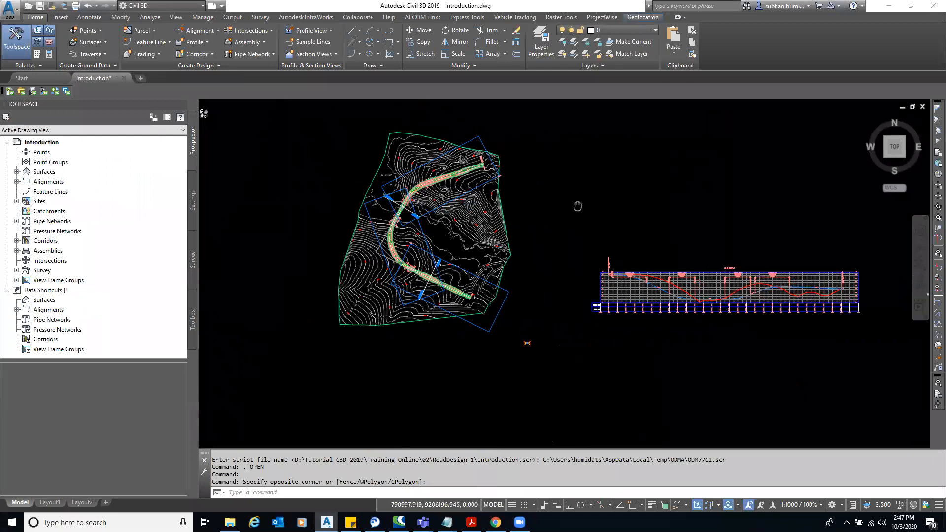
scroll(578, 206, "up", 2)
middle_click_drag(500, 202, 538, 221)
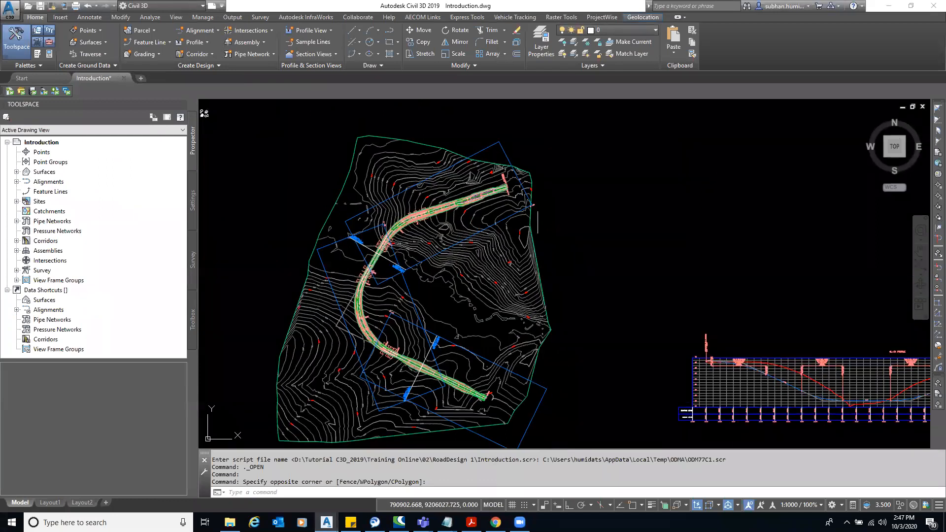
scroll(538, 222, "down", 2)
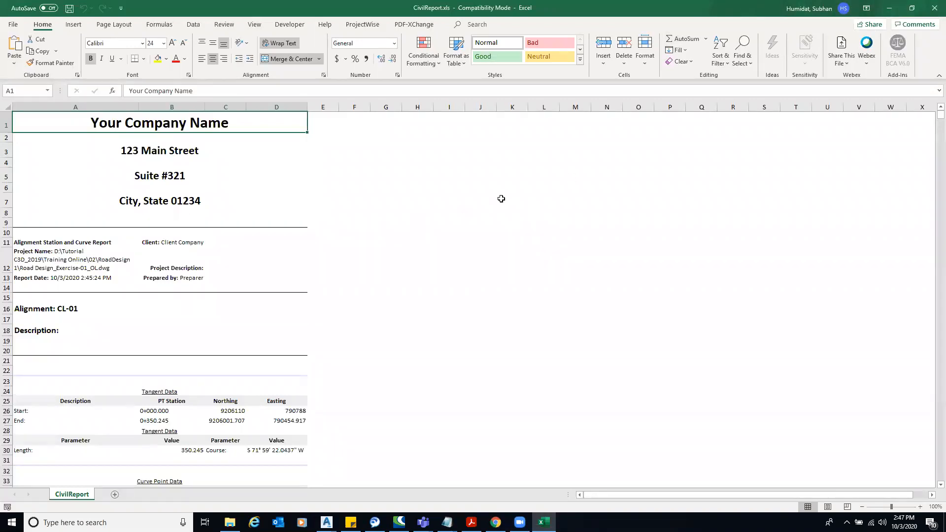
- Examine the first tangent's start, end and length and the curve point rows in the CivilReport.xls workbook
left_click(436, 232)
scroll(93, 302, "down", 3)
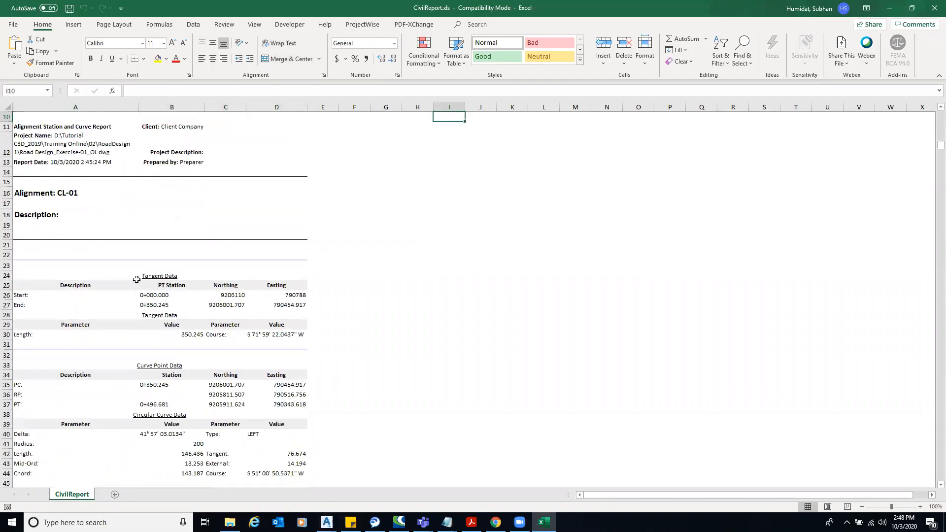
left_click(47, 295)
left_click(45, 306)
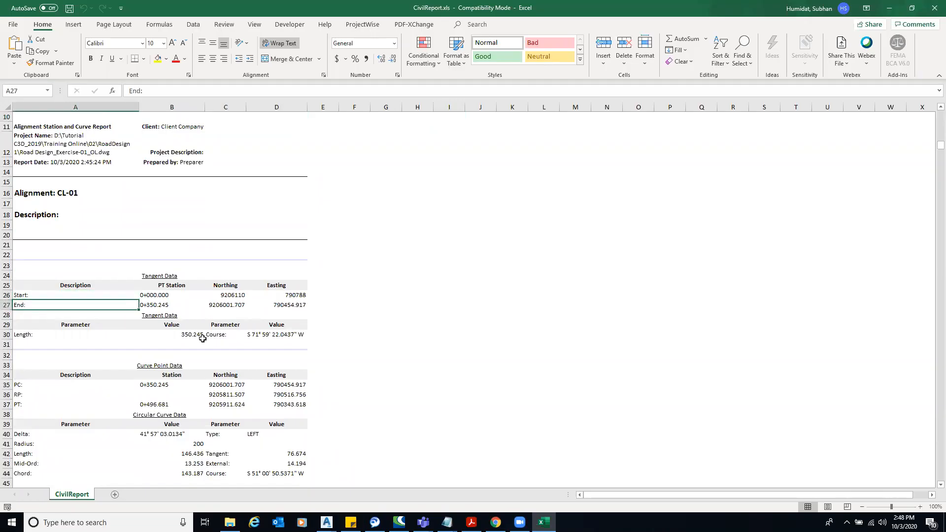
left_click(63, 337)
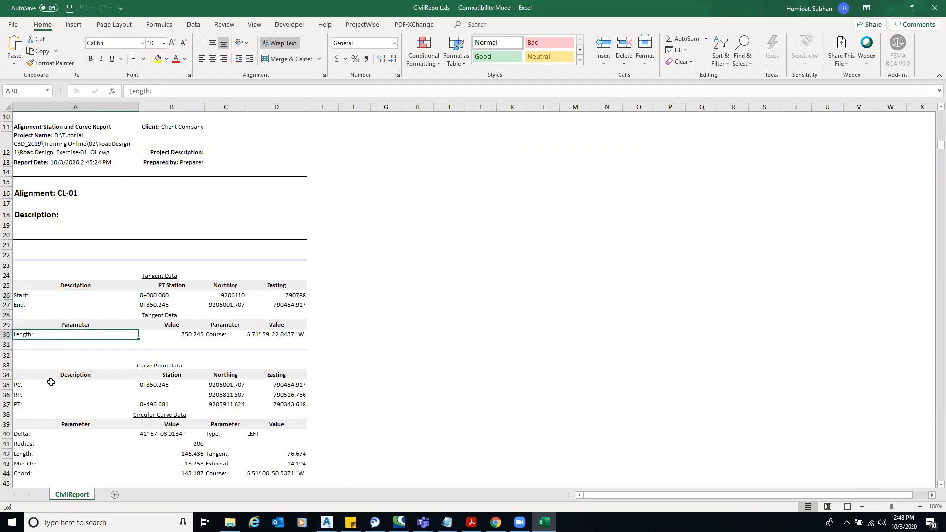
left_click(62, 394)
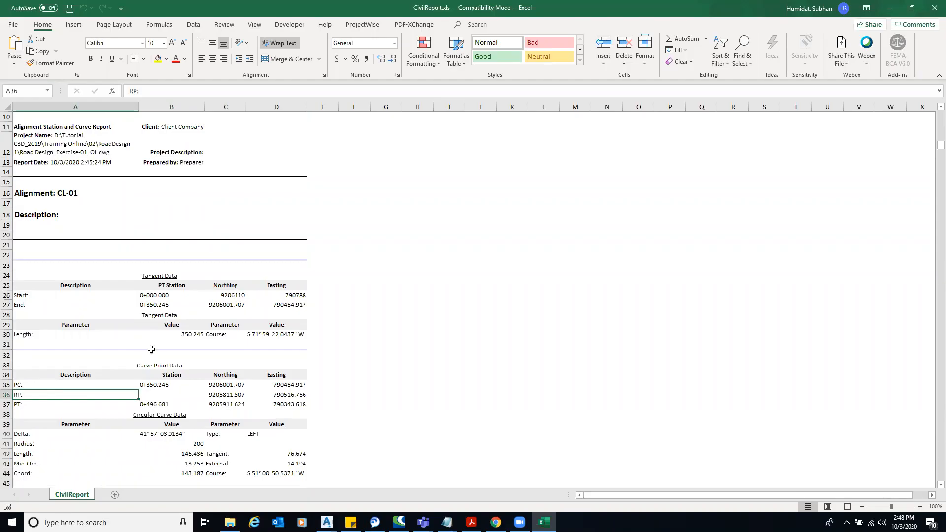
- Check the circular curve's type and radius, and look through the remaining tangent, curve and spiral data to the report's end
scroll(145, 353, "down", 2)
left_click(268, 367)
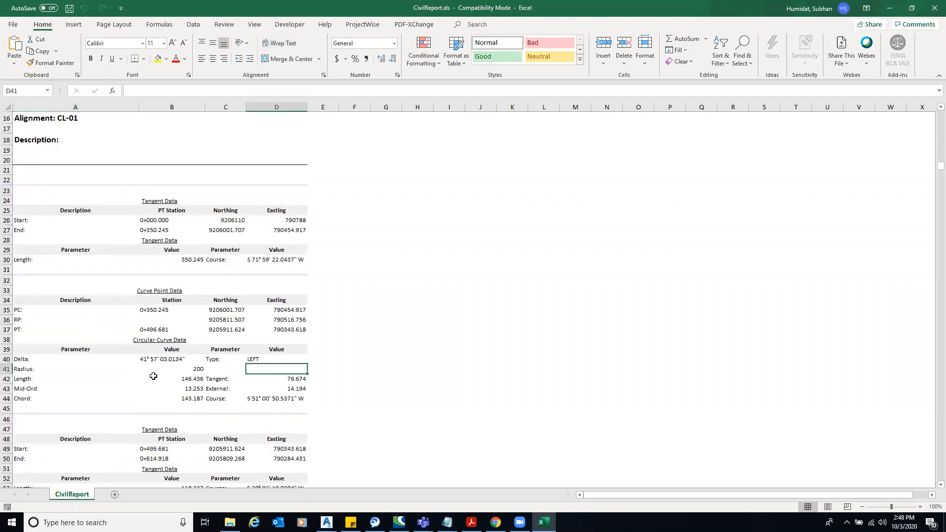
left_click(259, 359)
left_click(84, 369)
left_click(364, 324)
scroll(381, 245, "down", 11)
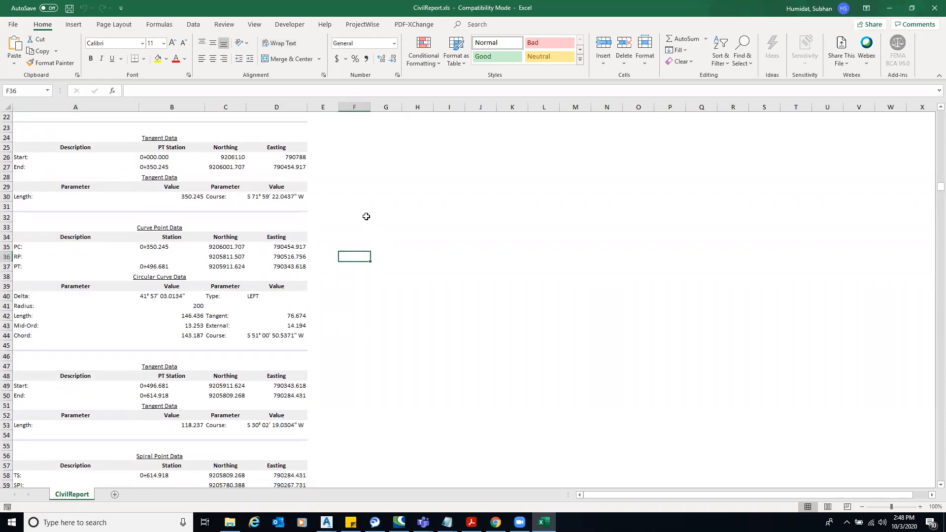
scroll(362, 207, "down", 9)
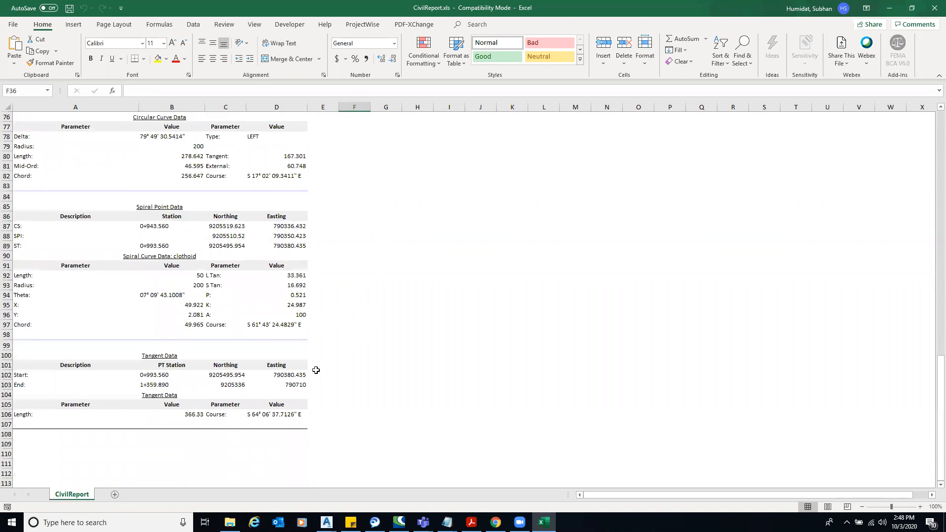
scroll(316, 372, "up", 13)
scroll(316, 280, "up", 12)
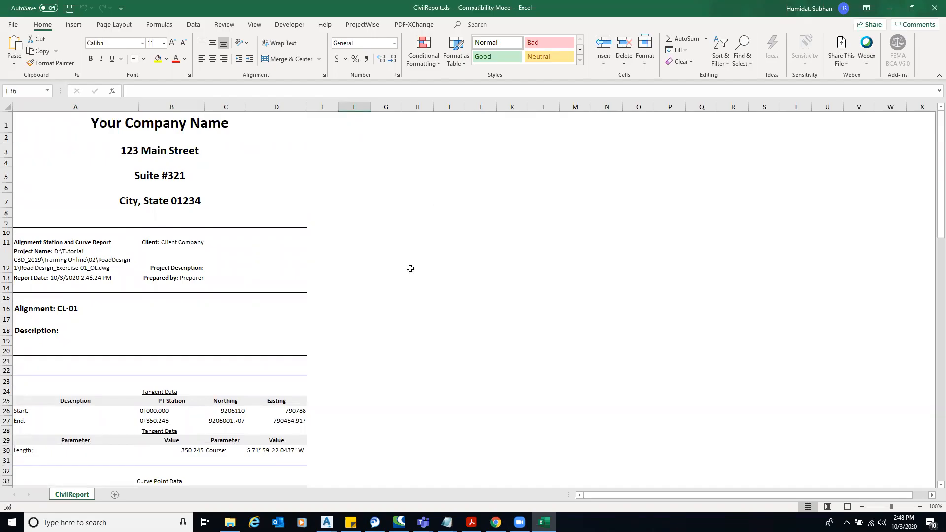
- Minimize the Excel report, bring back the maximized Road Design_Exercise-01_OL window in Civil 3D and make Drawing2 the active drawing
left_click(890, 9)
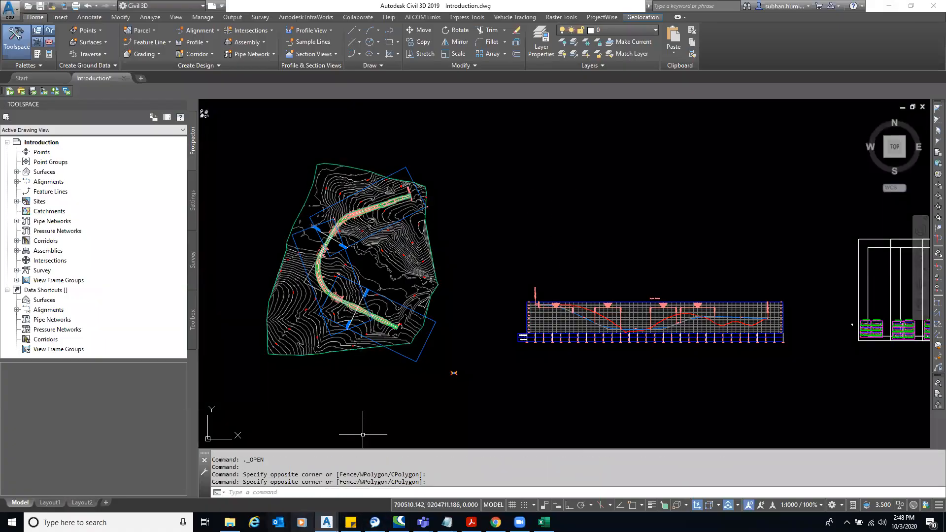
mouse_move(327, 523)
left_click(449, 479)
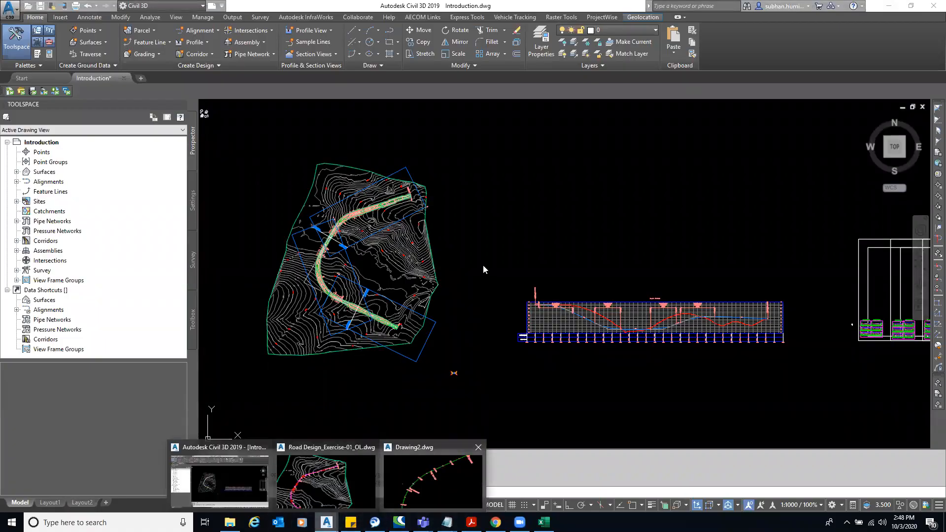
left_click_drag(472, 5, 414, 111)
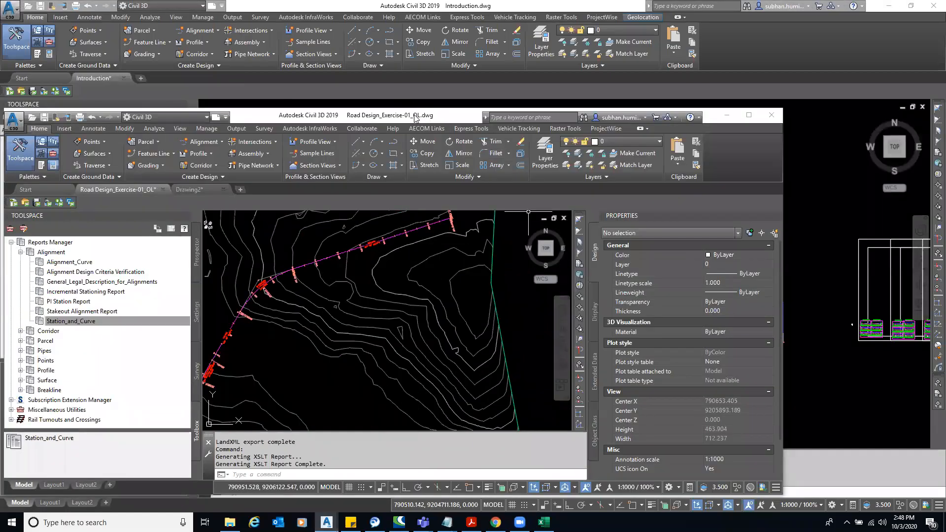
double_click(413, 114)
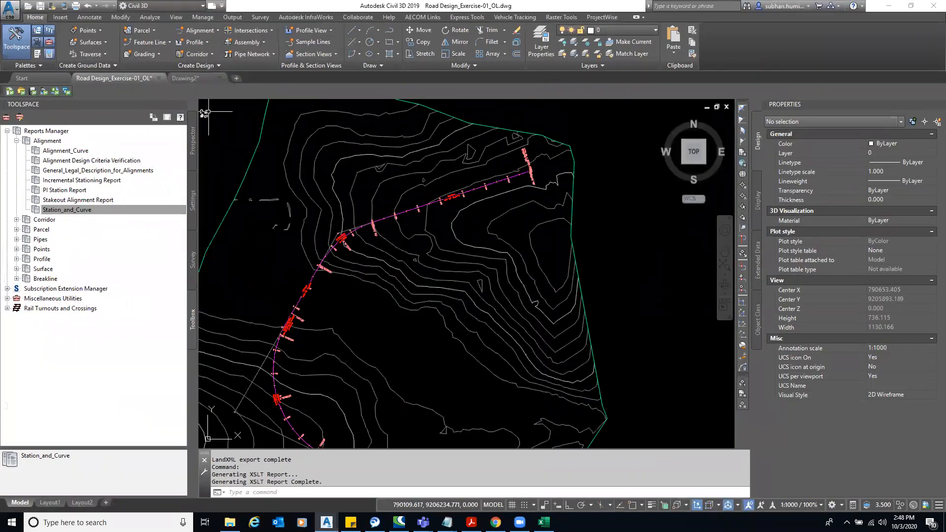
left_click(191, 78)
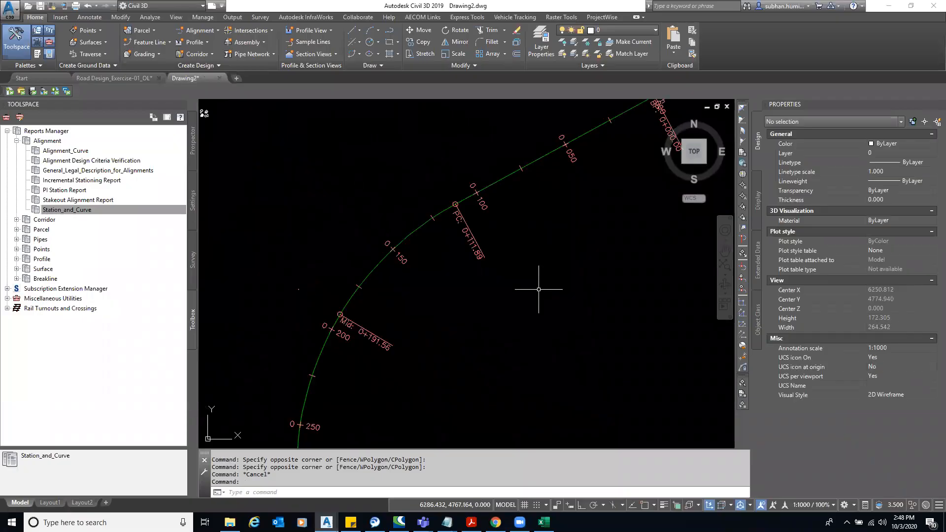
- Open the alignment labels for editing from the major station label group in Drawing2
double_click(513, 238)
left_click(487, 203)
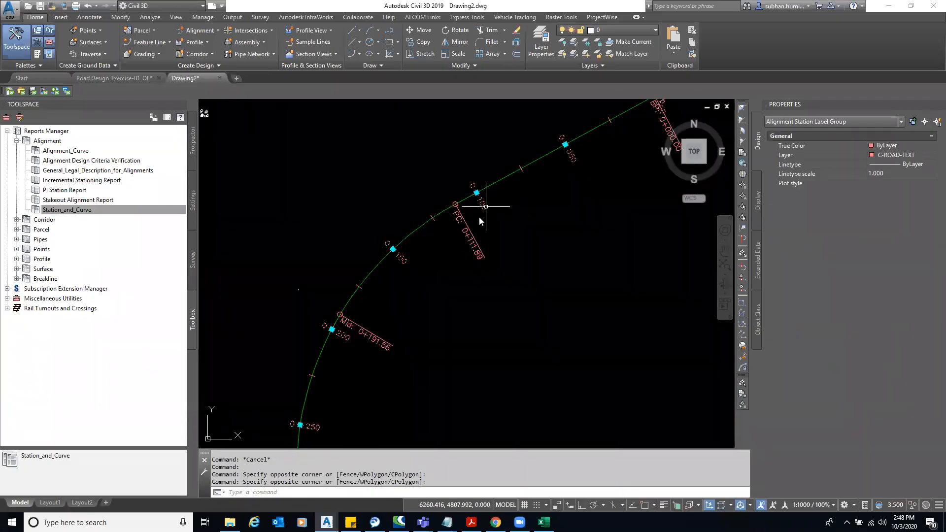
right_click(486, 212)
left_click(574, 338)
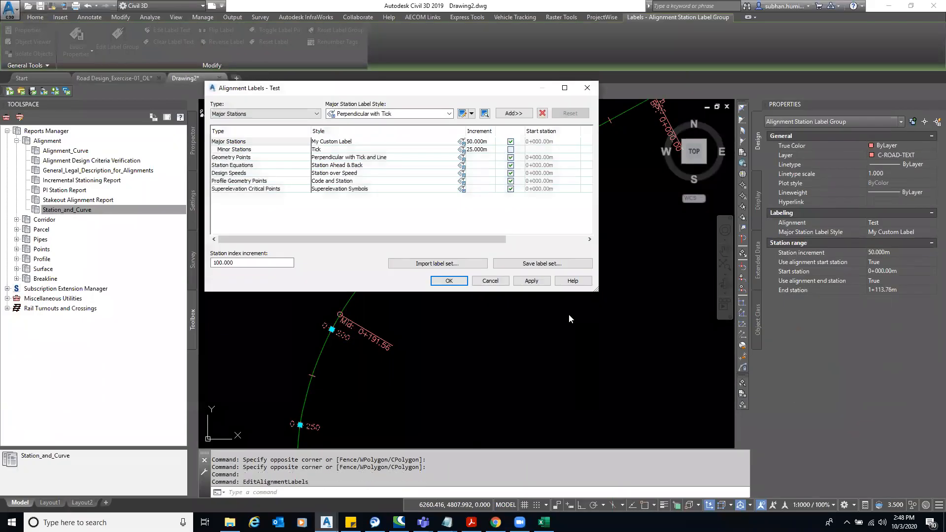
- Open the major stations' My Custom Label style in the Label Style Composer and enlarge the composer window
left_click(461, 142)
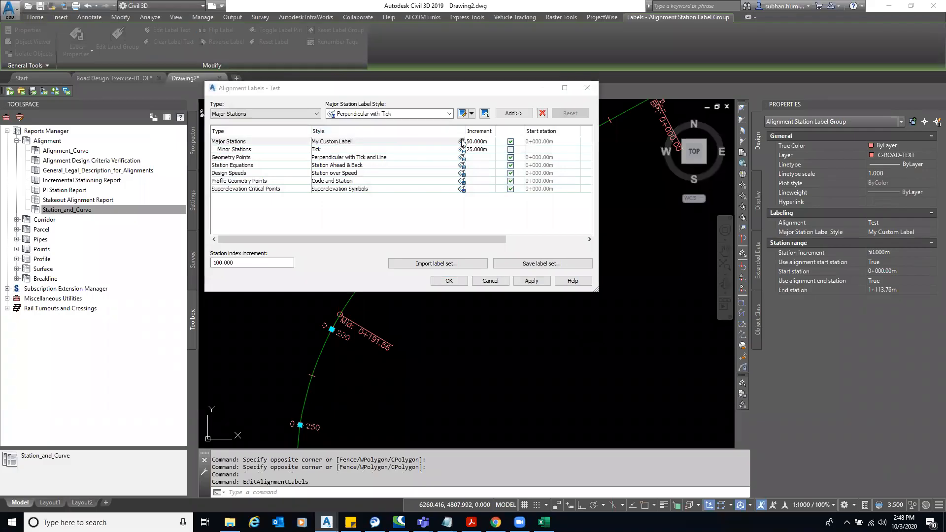
left_click(370, 198)
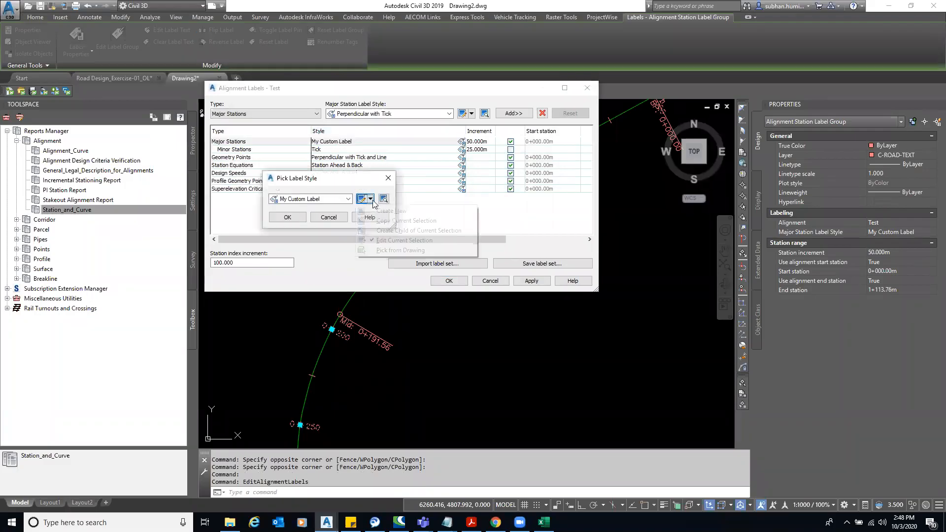
left_click(422, 243)
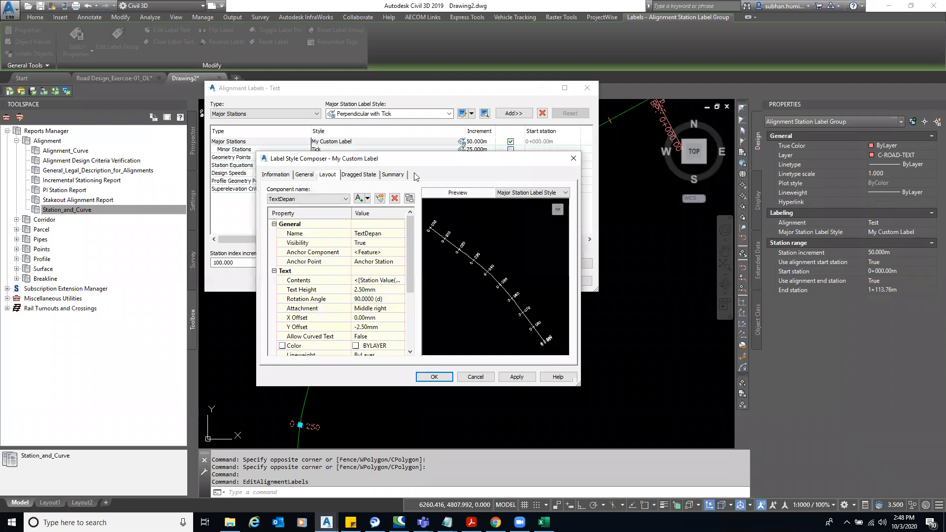
left_click_drag(391, 155, 337, 128)
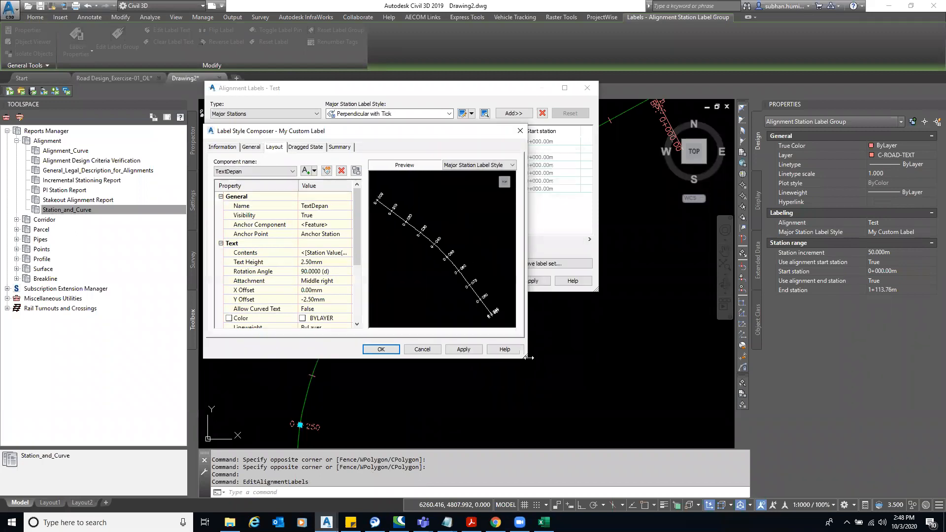
left_click_drag(526, 357, 655, 454)
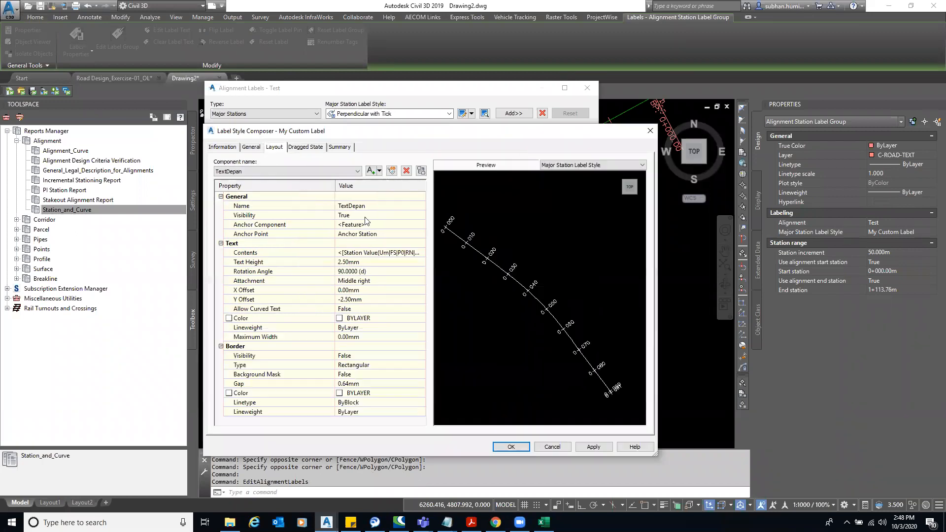
- Inspect the TextDepan component's name, rotation angle and Y offset, and the style's general plan readability settings
left_click(361, 206)
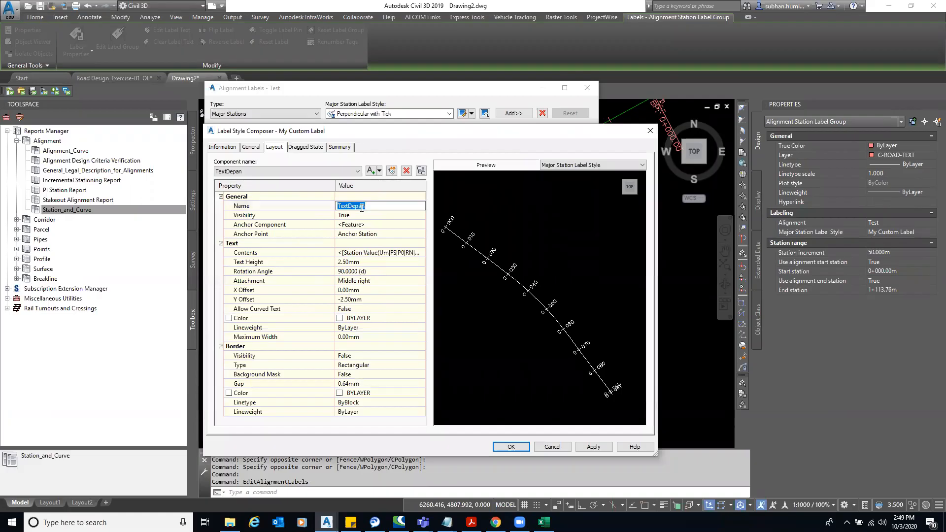
left_click(376, 271)
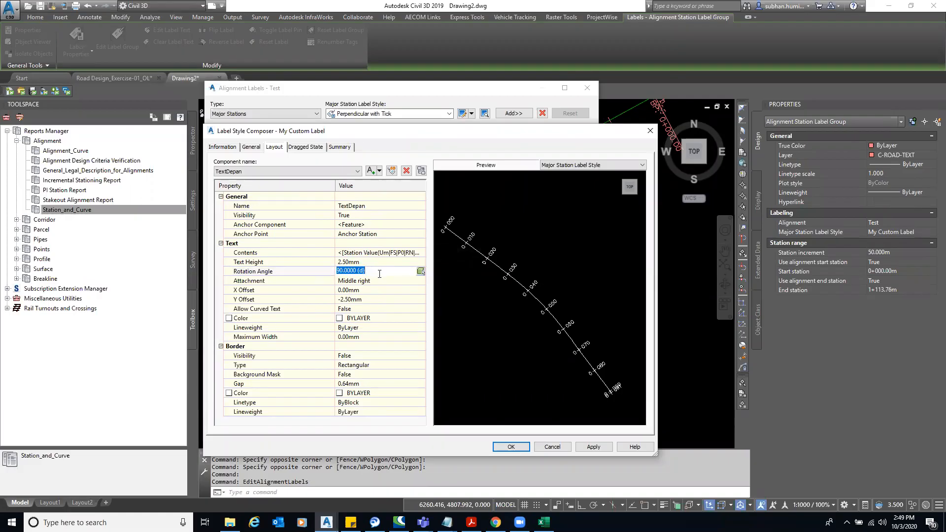
left_click(375, 301)
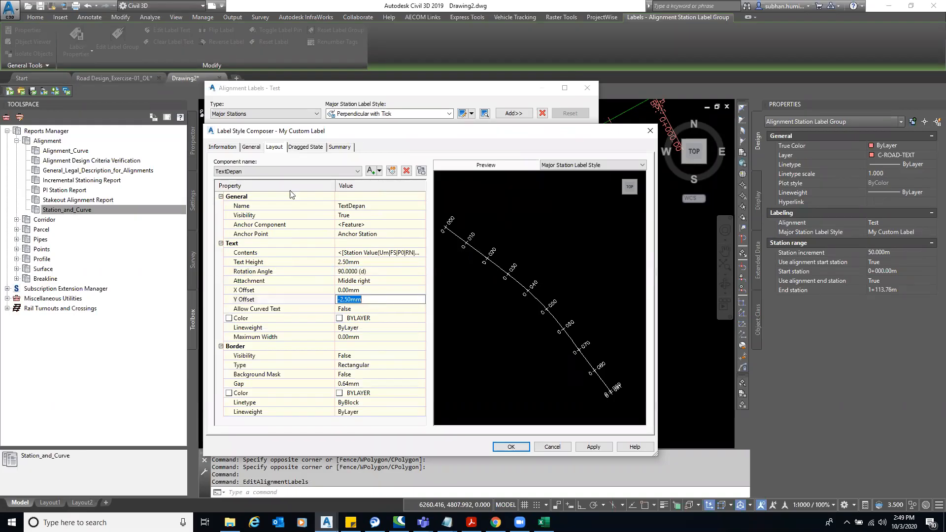
left_click(252, 148)
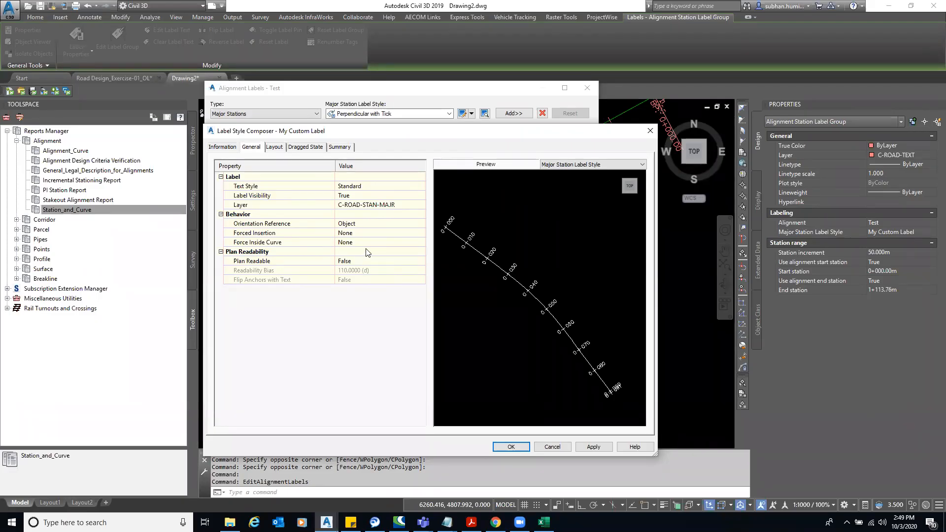
left_click(275, 148)
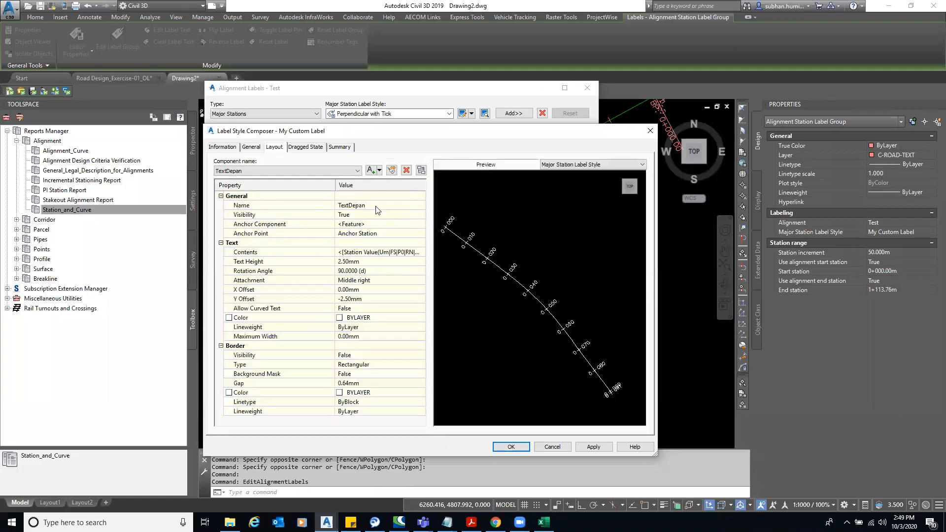
- Compare the TextBelakang component's layout settings with TextDepan, and cancel out of the composer and the label style selection
left_click(376, 206)
left_click(264, 171)
left_click(286, 171)
left_click(297, 191)
left_click(262, 171)
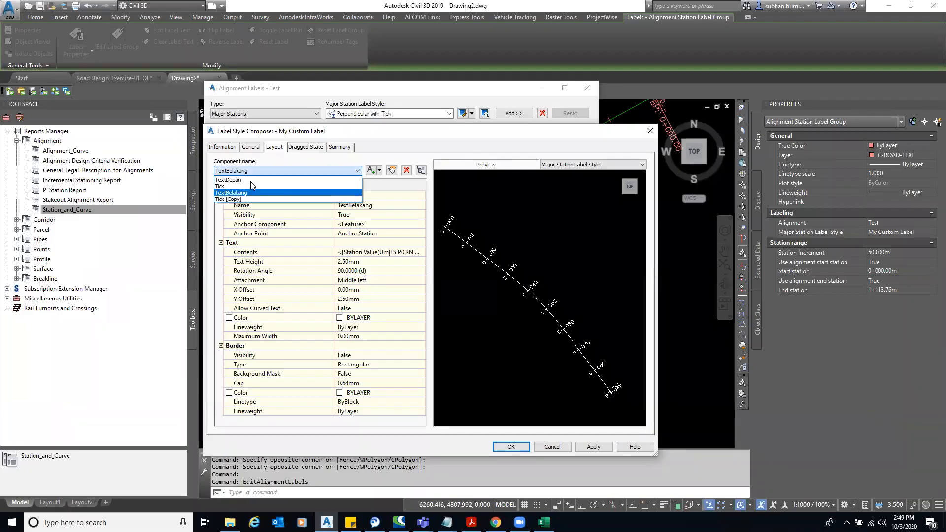
key("Return")
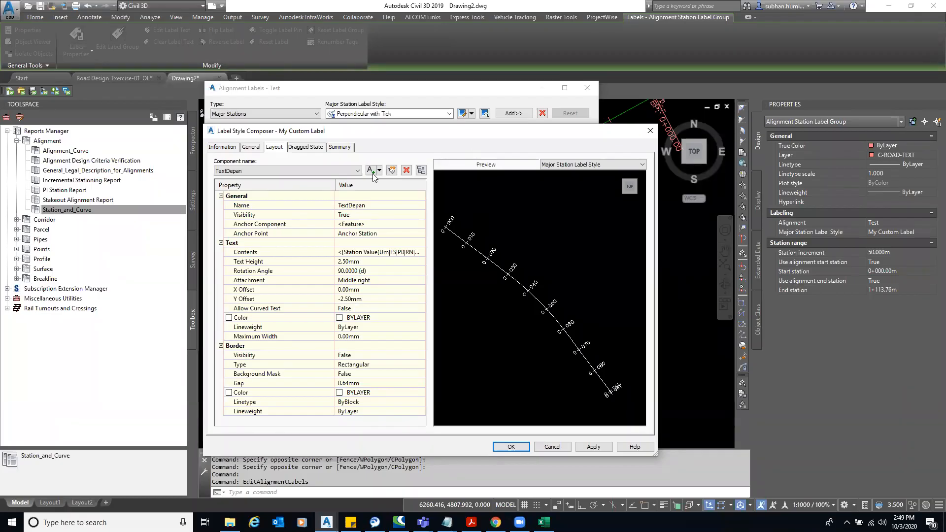
left_click(557, 447)
left_click(330, 218)
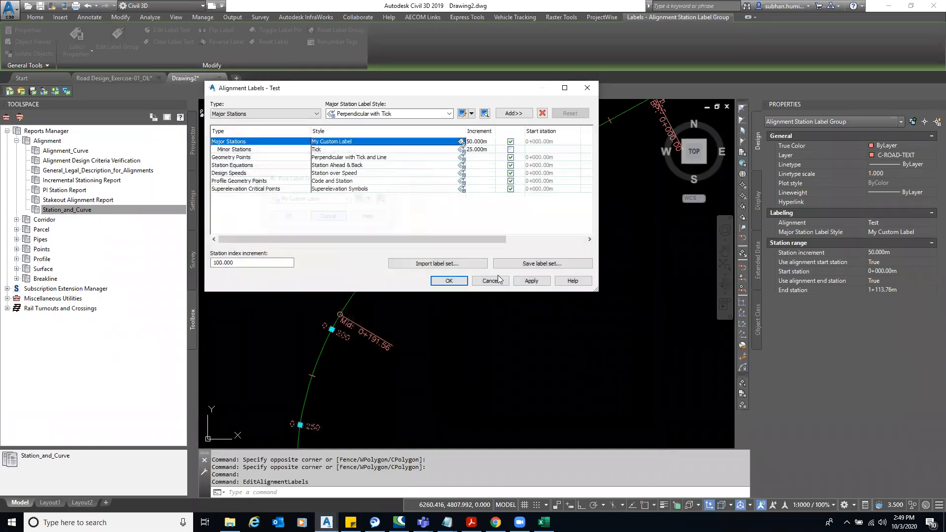
- Cancel the alignment label changes and switch to the Road Design_Exercise-01_OL drawing
left_click(490, 281)
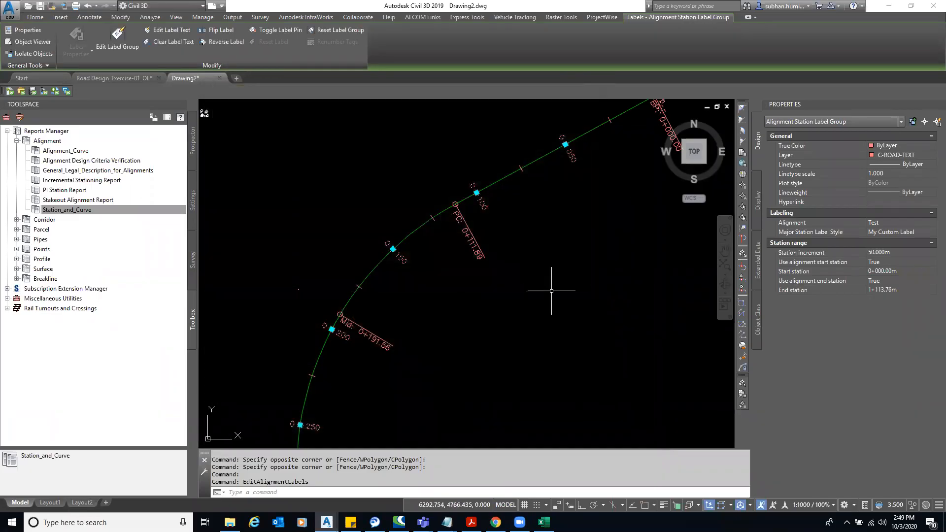
left_click(127, 77)
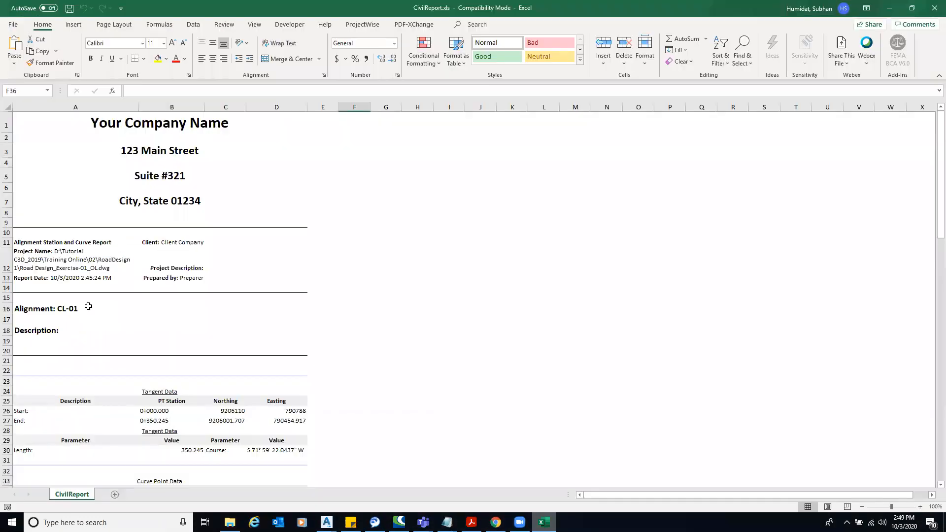
- Review the tangent, curve and spiral data for CL-01 in the CivilReport workbook in Excel, and minimize the workbook
left_click(226, 188)
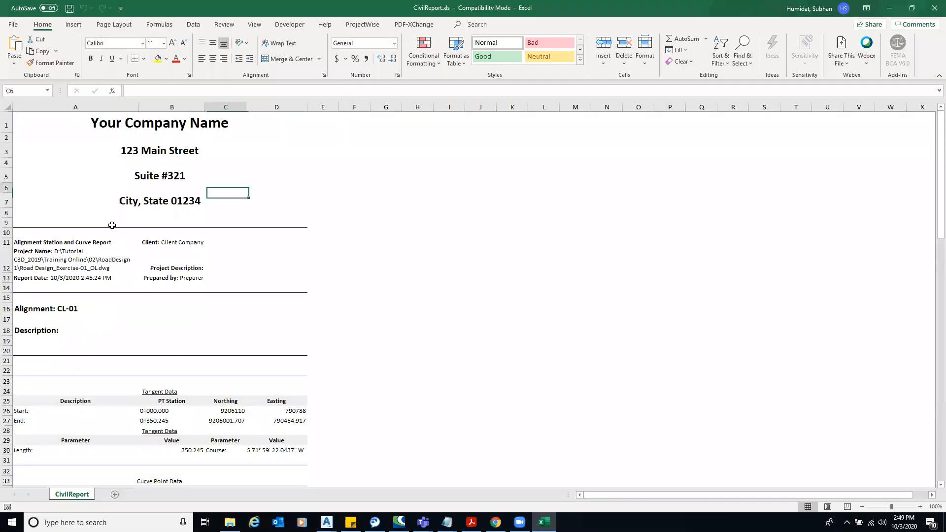
scroll(110, 226, "down", 3)
scroll(110, 226, "down", 12)
scroll(602, 184, "up", 17)
scroll(266, 237, "down", 9)
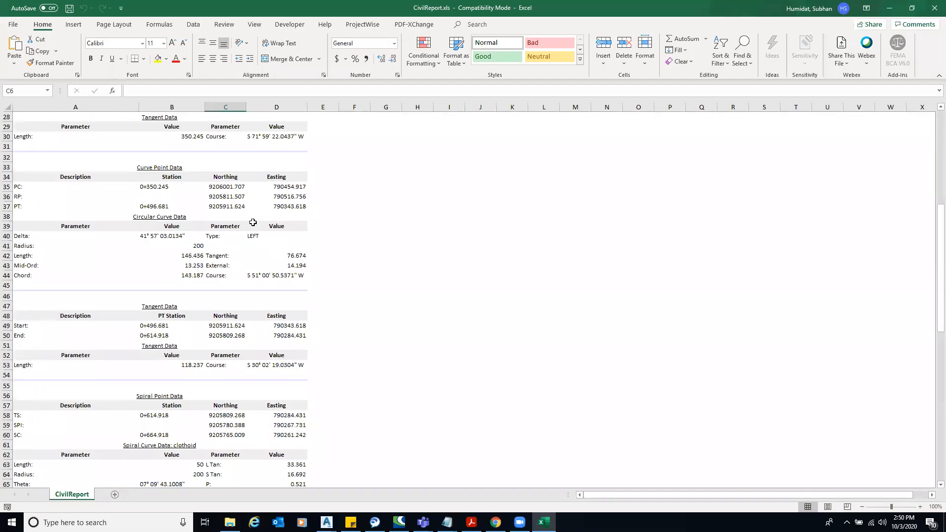
scroll(253, 223, "down", 2)
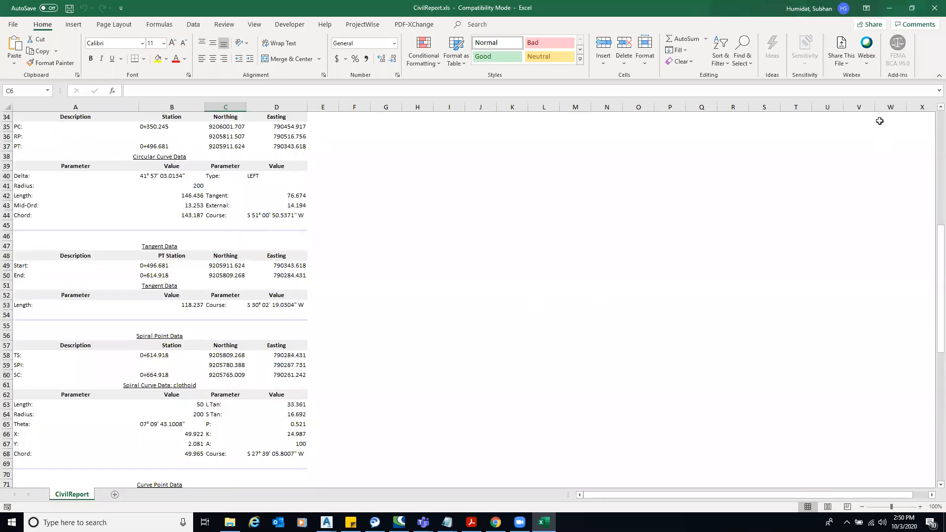
left_click(890, 8)
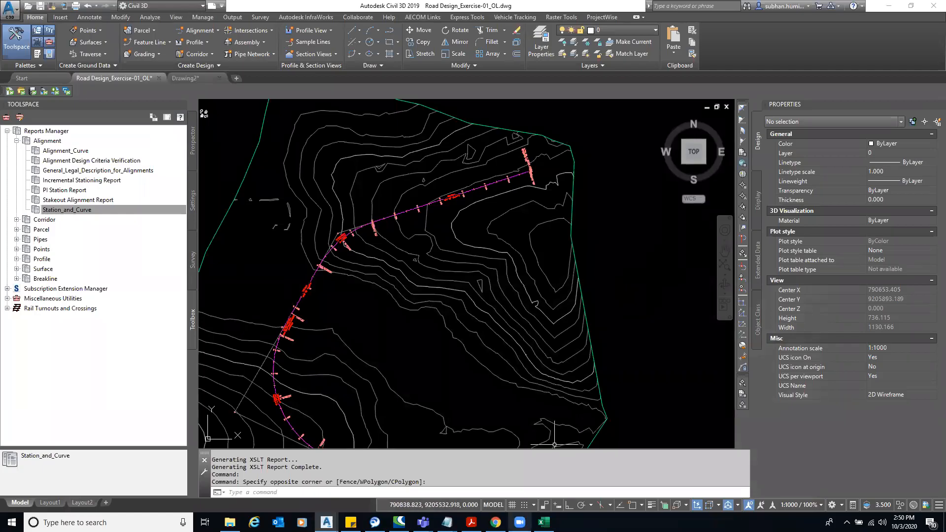
key("alt+Tab")
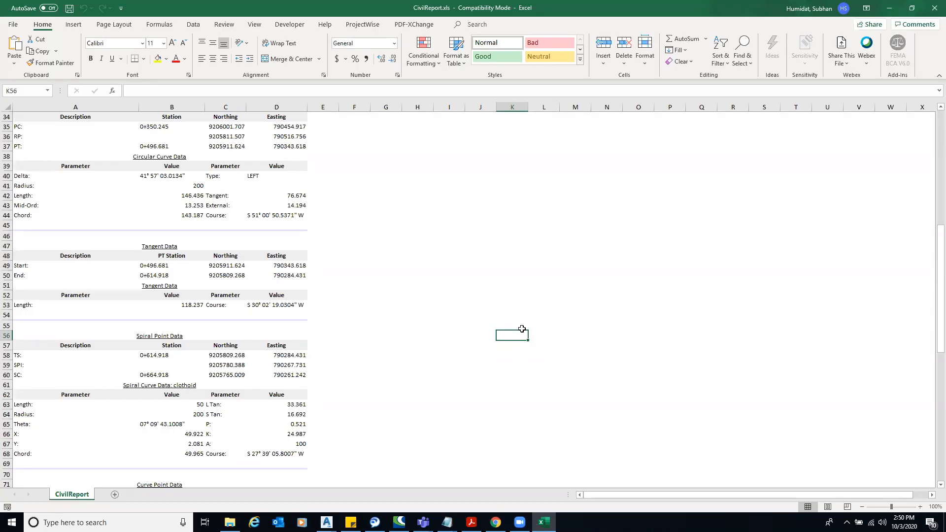
left_click(606, 233)
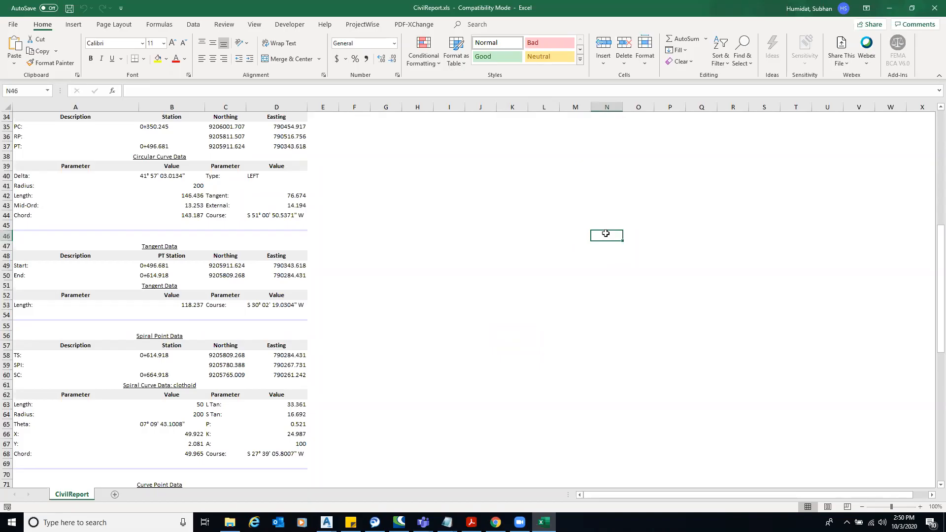
left_click(386, 275)
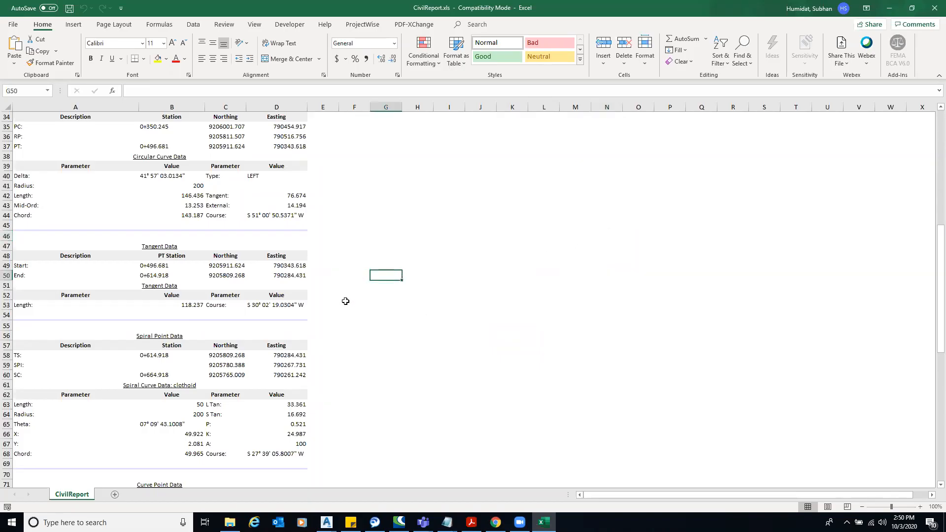
left_click(649, 306)
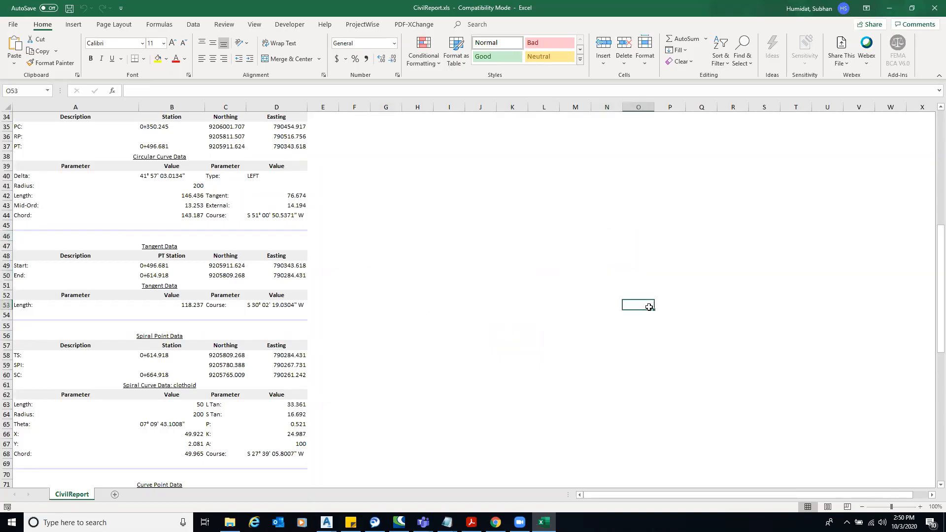
scroll(521, 347, "up", 2)
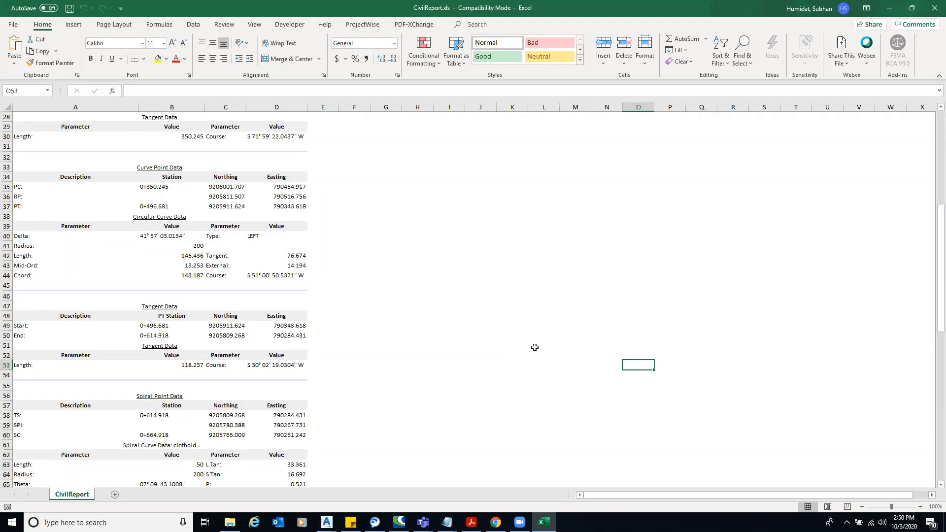
left_click(534, 337)
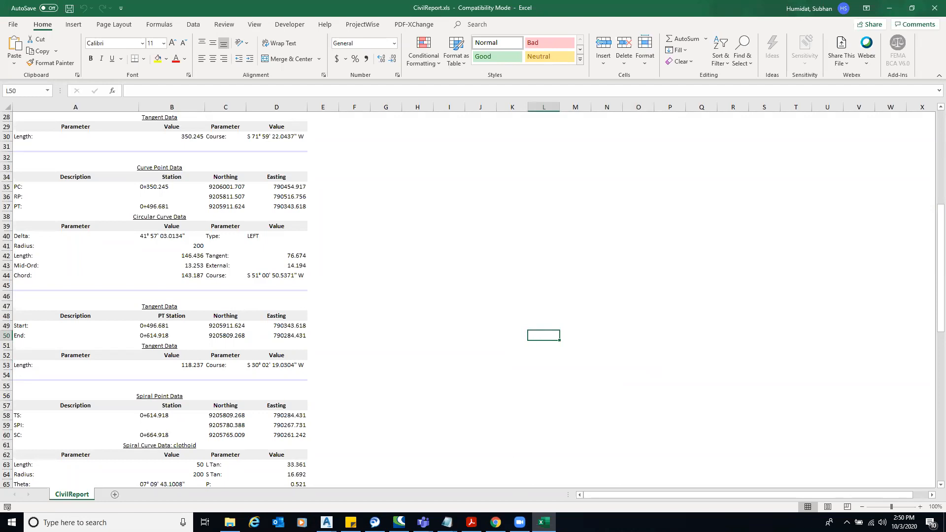
left_click(496, 523)
left_click(495, 334)
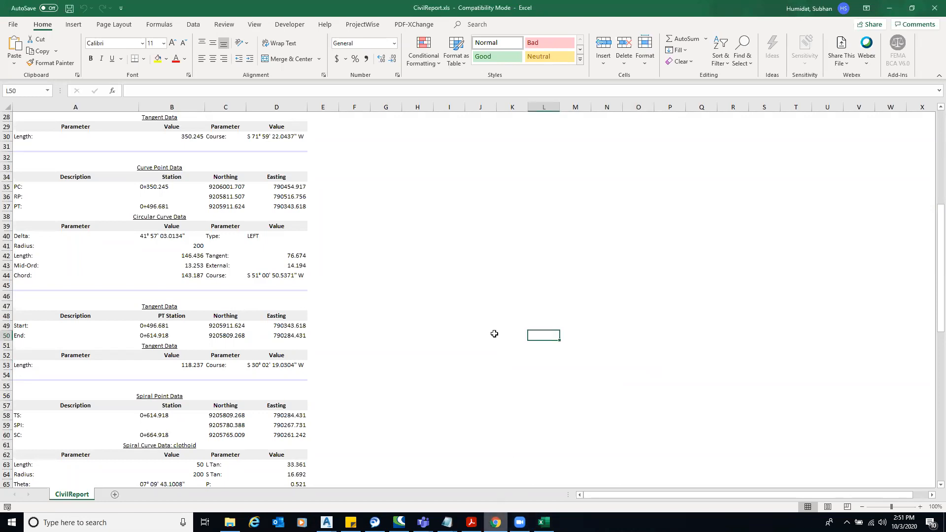
- Select report cells A29:D56, open and dismiss their cell options, clear the selection and minimize the workbook
left_click_drag(76, 127, 197, 397)
right_click(203, 268)
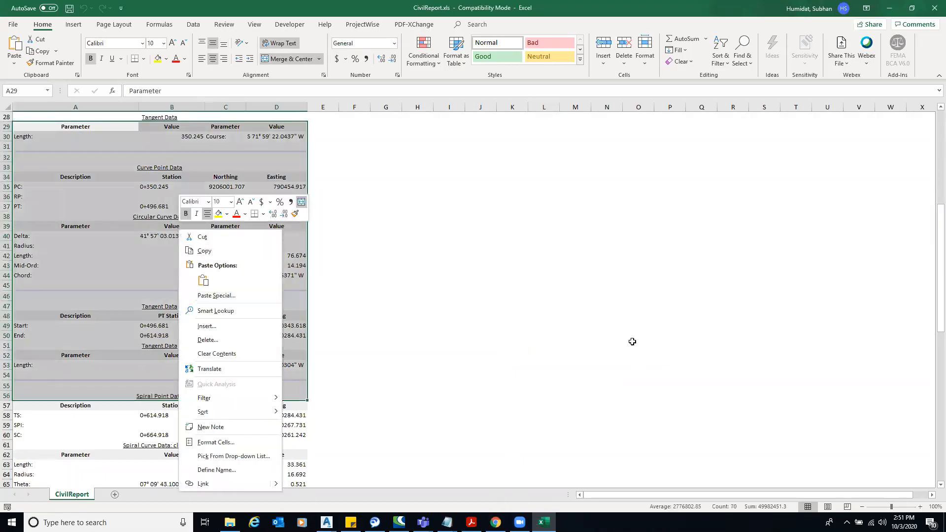
left_click(628, 288)
left_click(592, 288)
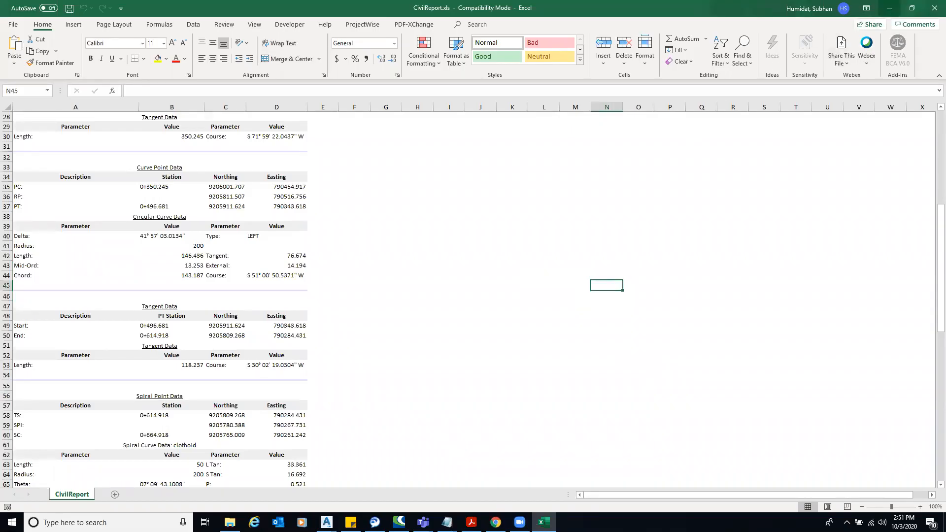
left_click(889, 9)
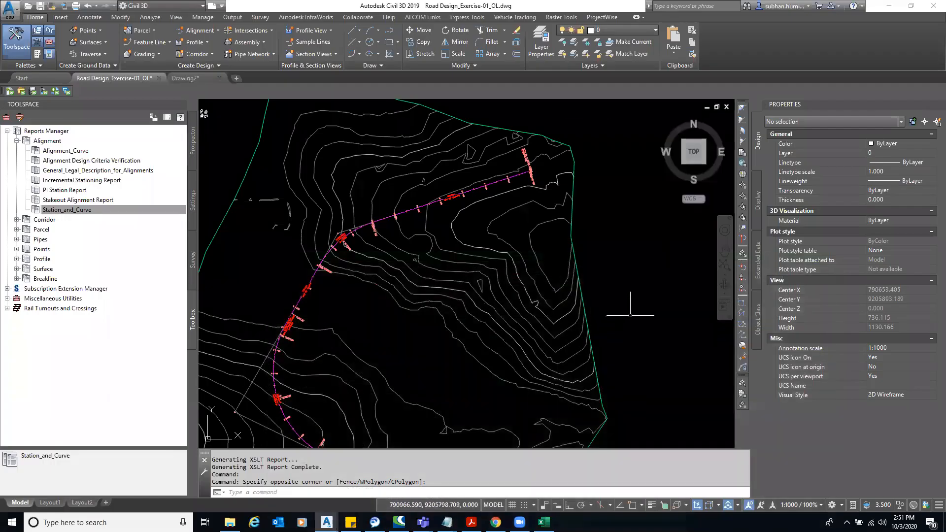
middle_click_drag(619, 310, 532, 269)
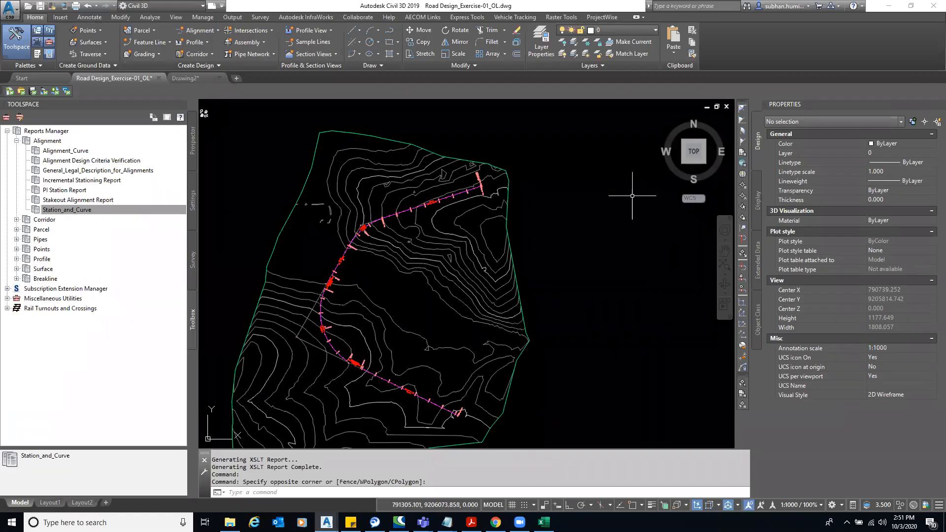
left_click_drag(632, 196, 588, 282)
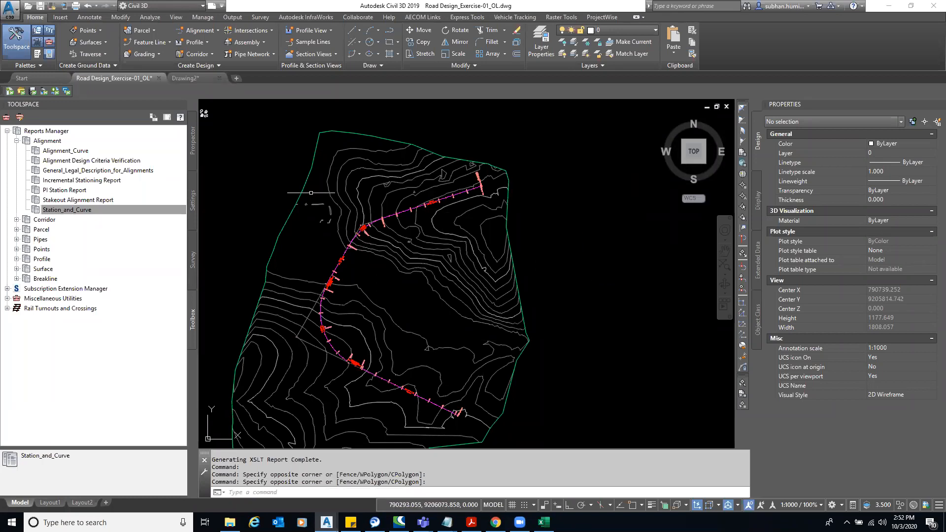
left_click(592, 258)
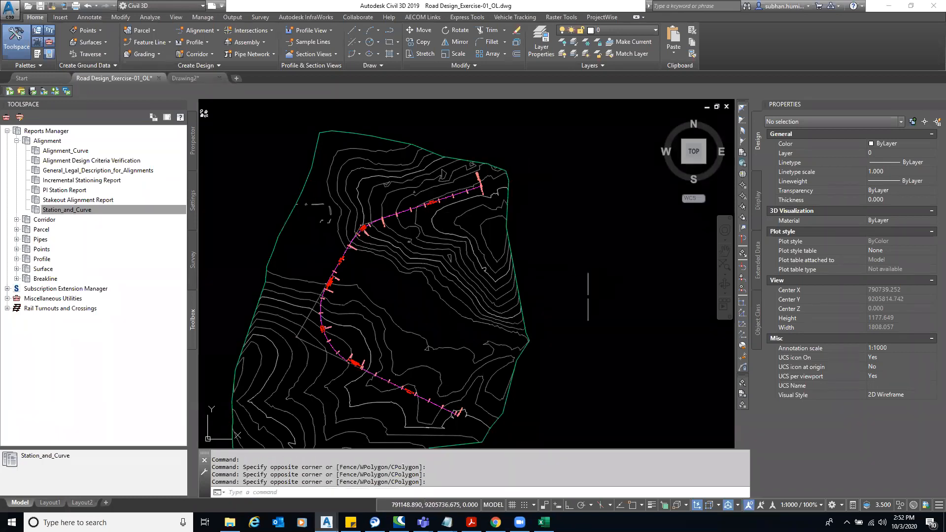
left_click(608, 297)
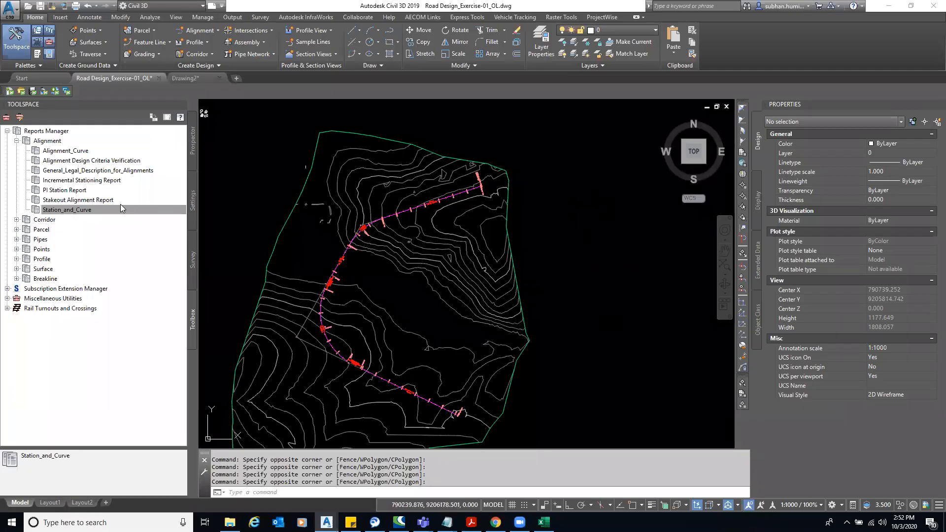
- Try to execute the Stakeout Alignment Report for the current drawing, and dismiss the resulting message
left_click(99, 210)
left_click(82, 202)
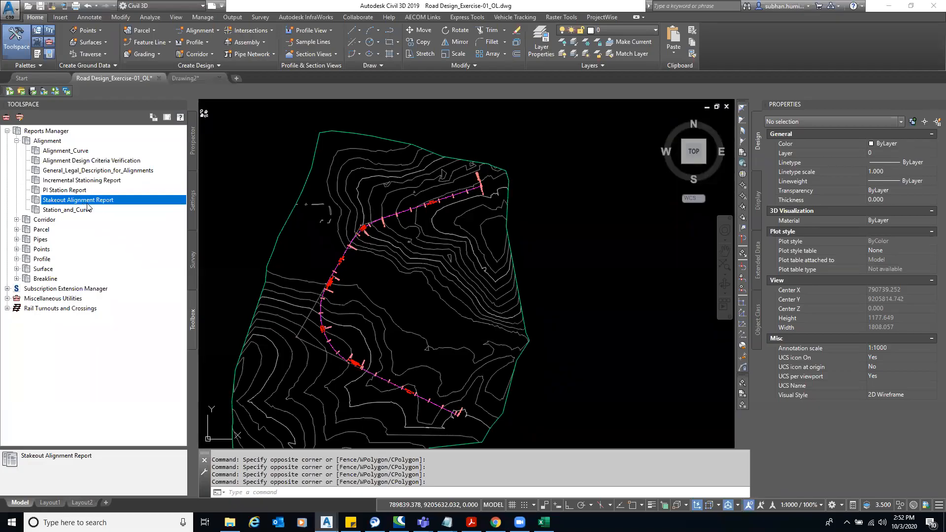
right_click(107, 204)
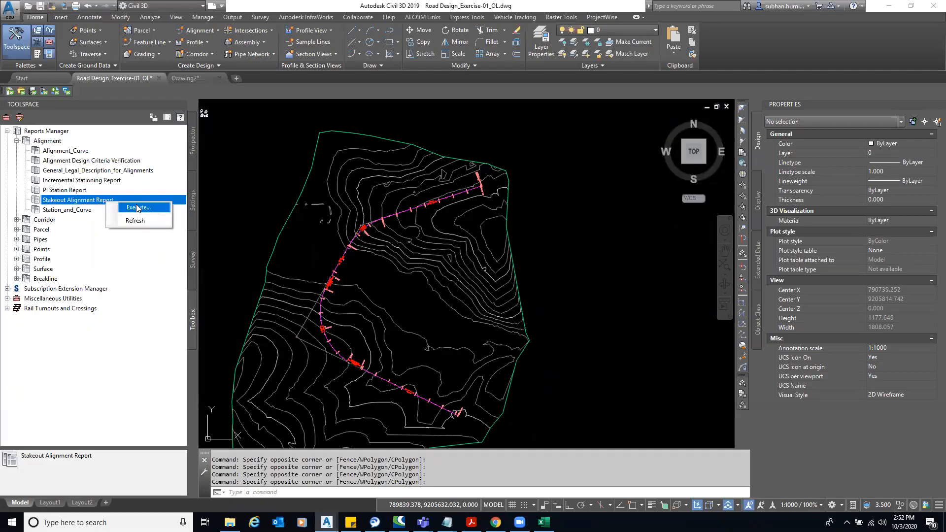
left_click(138, 207)
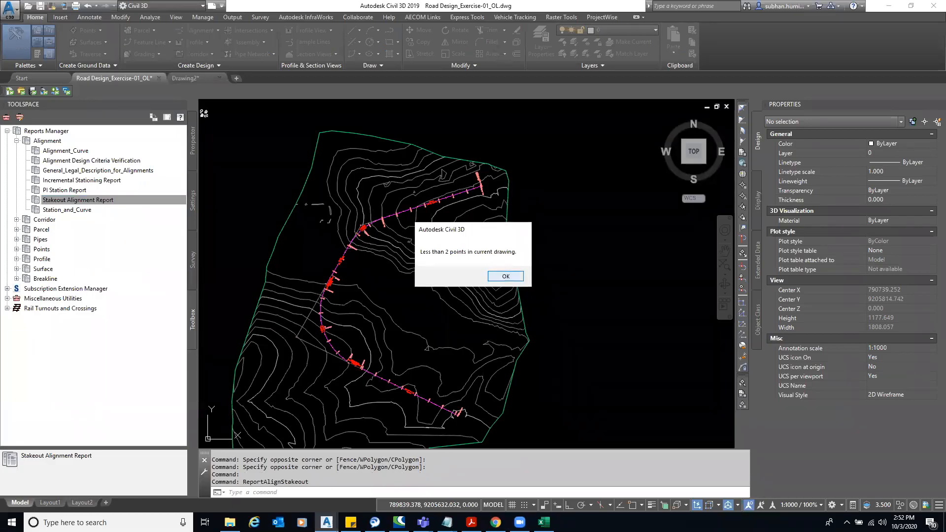
left_click(505, 276)
- Execute the Incremental Stationing Report from the alignment reports and move its settings dialog over the drawing area
left_click(87, 191)
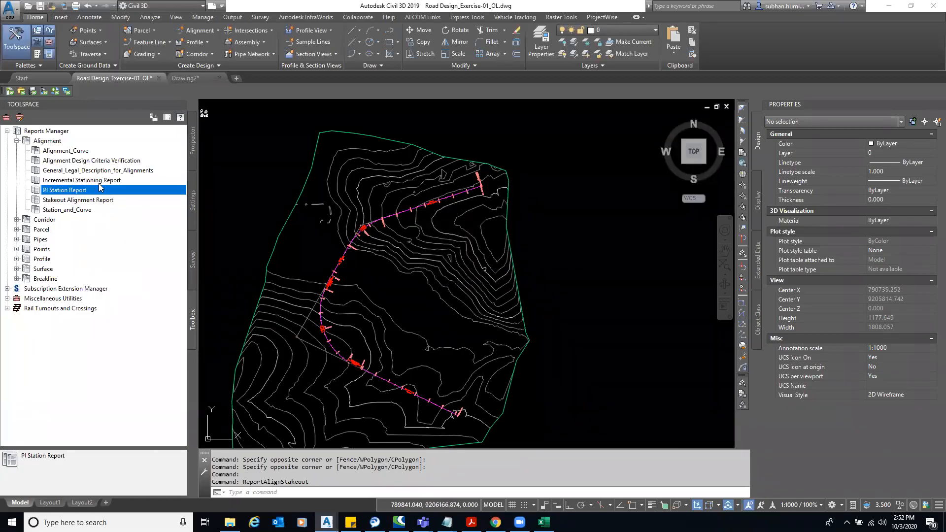
right_click(104, 180)
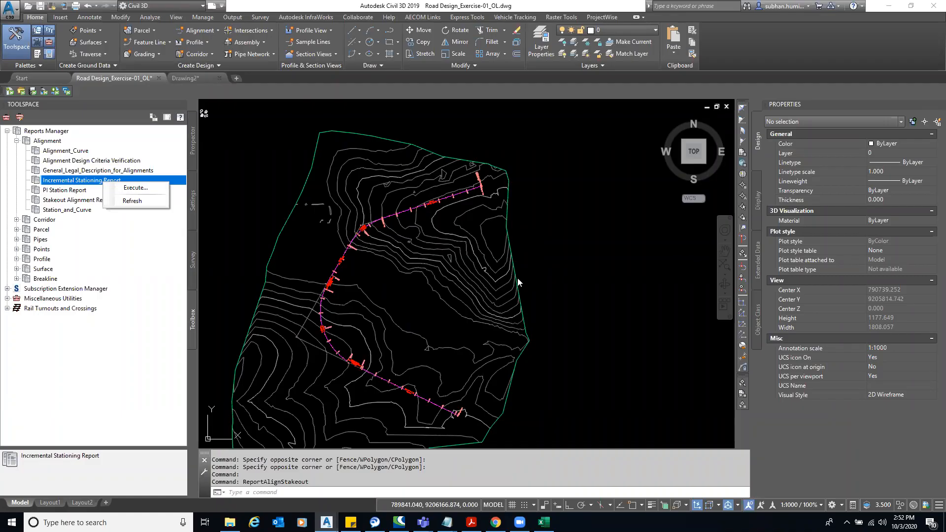
left_click(606, 272)
left_click(592, 296)
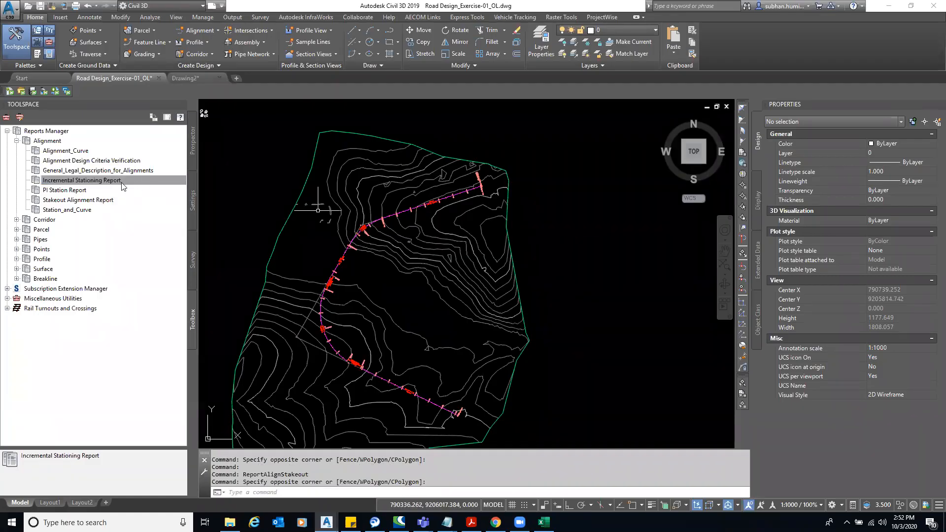
left_click(101, 182)
right_click(104, 182)
left_click(131, 186)
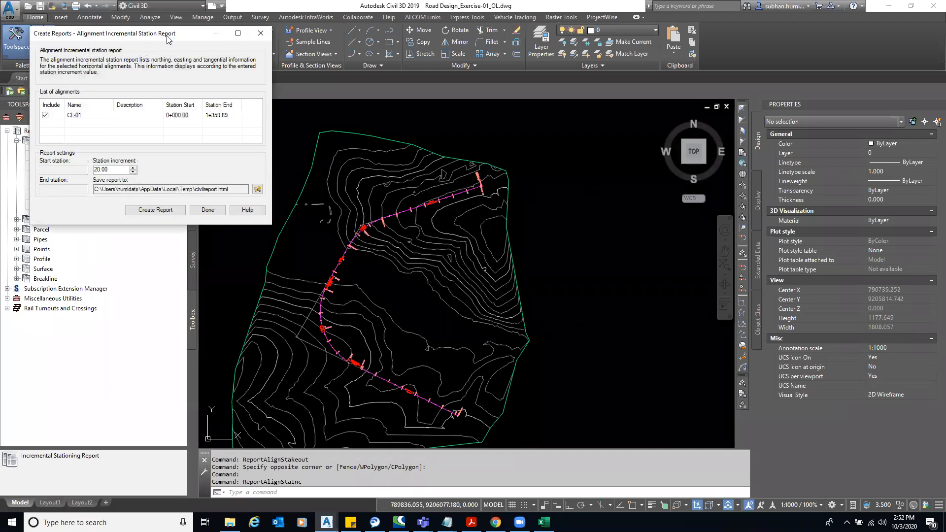
left_click_drag(165, 34, 431, 116)
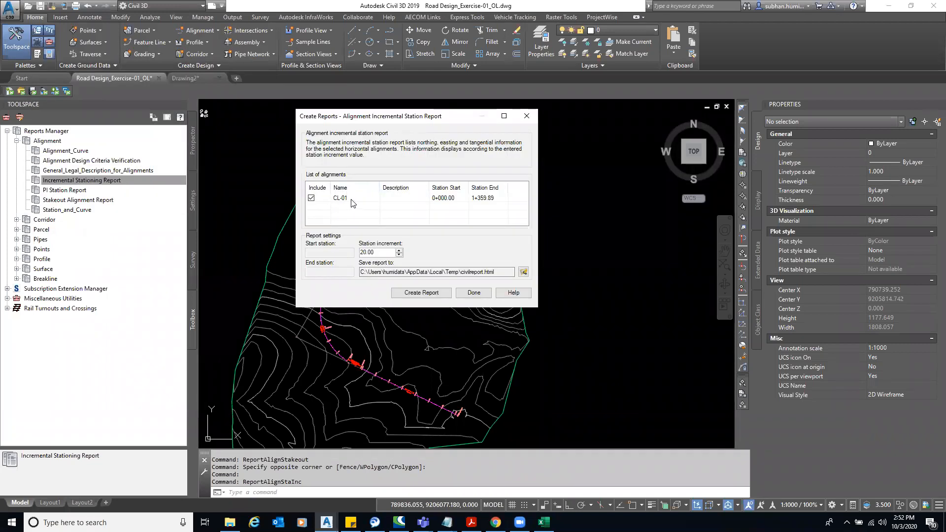
- Create the incremental station report for alignment CL-01 with a station increment of 10
left_click(380, 200)
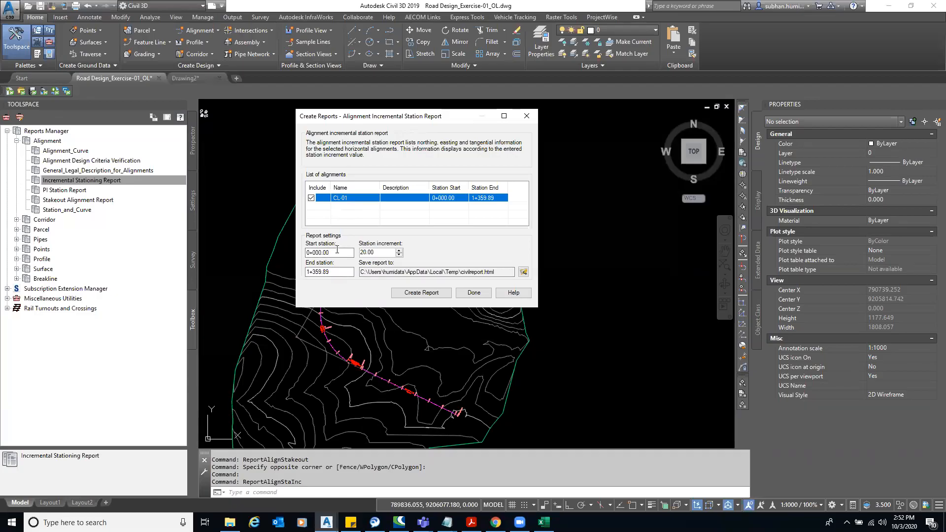
left_click(341, 270)
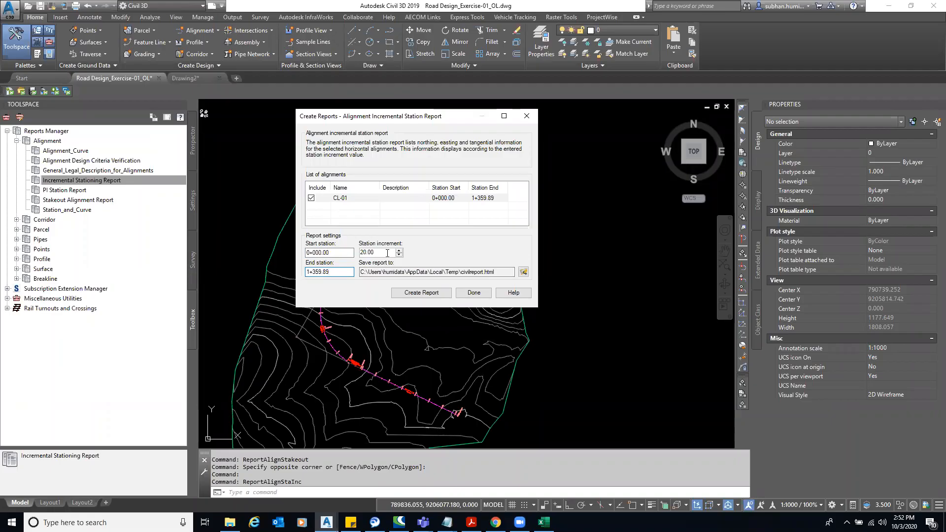
double_click(363, 252)
type("10")
left_click(362, 252)
type("10")
left_click(426, 294)
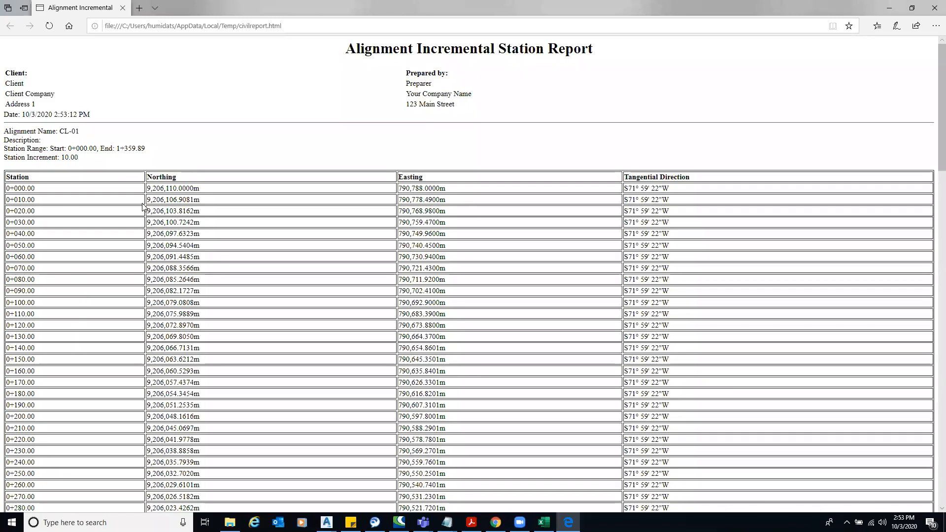
- Examine the station, northing, easting and tangential direction values throughout the Alignment Incremental Station Report
left_click_drag(148, 188, 184, 188)
left_click_drag(399, 189, 417, 188)
left_click(669, 188)
scroll(216, 222, "down", 3)
scroll(303, 215, "down", 5)
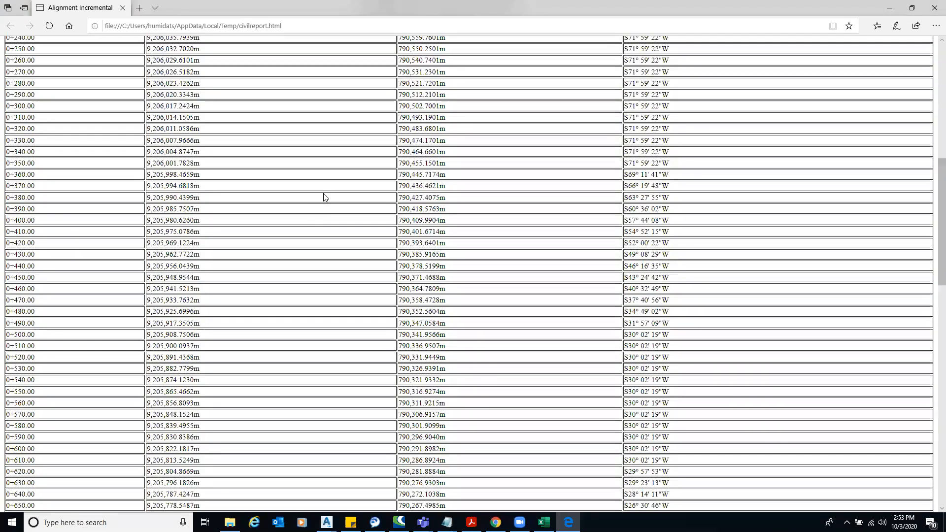
scroll(319, 199, "down", 15)
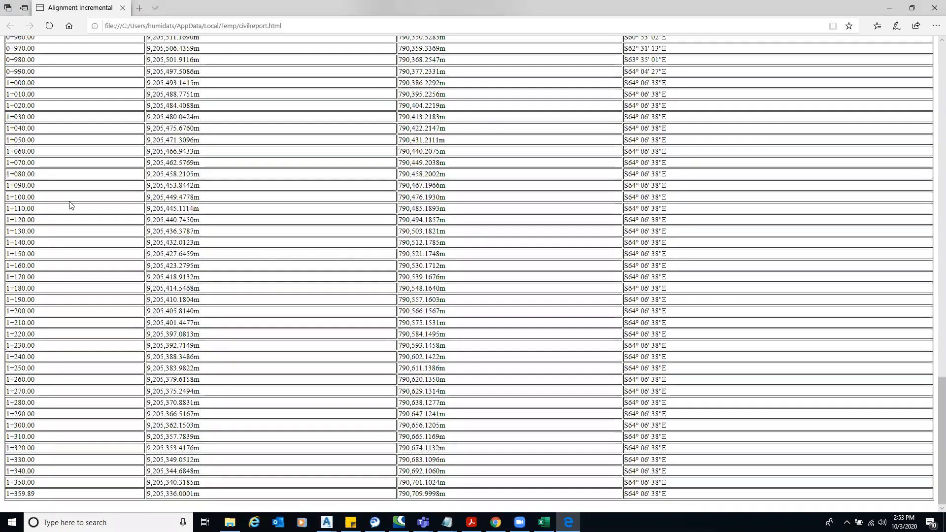
scroll(136, 219, "up", 6)
scroll(136, 217, "up", 5)
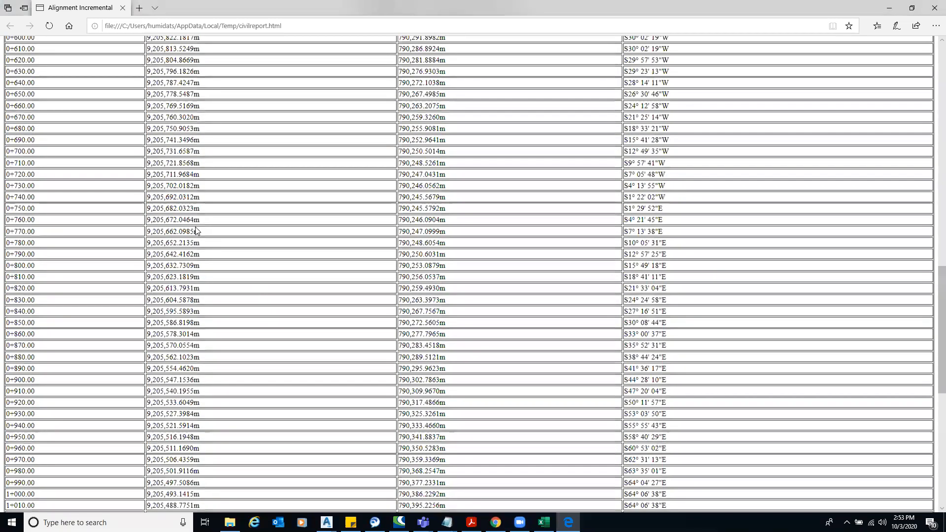
scroll(197, 229, "up", 10)
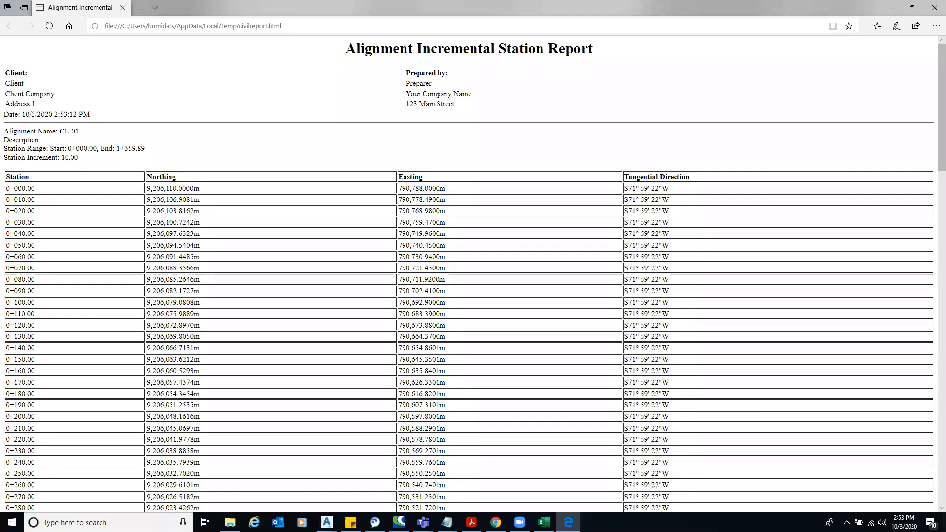
- Copy the entire incremental station report and paste it with source formatting at cell A1 of Sheet1 in the CivilReport.xls Excel workbook
key("ctrl+a")
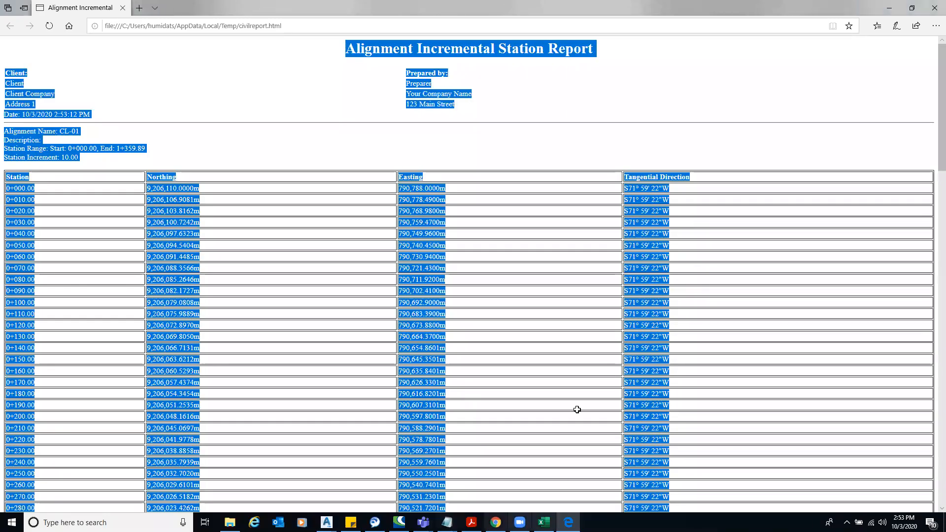
key("alt+Tab")
left_click(113, 494)
left_click(222, 264)
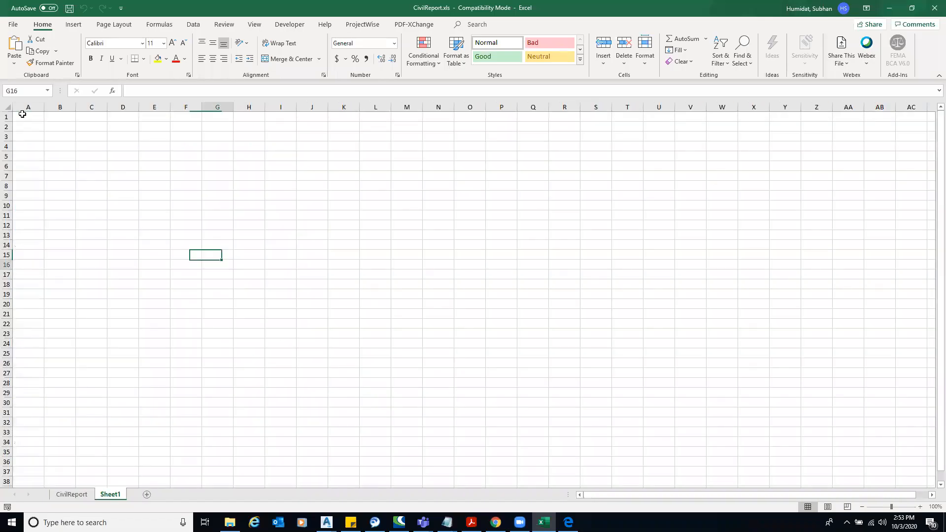
key("ctrl+Home")
key("shift+F10")
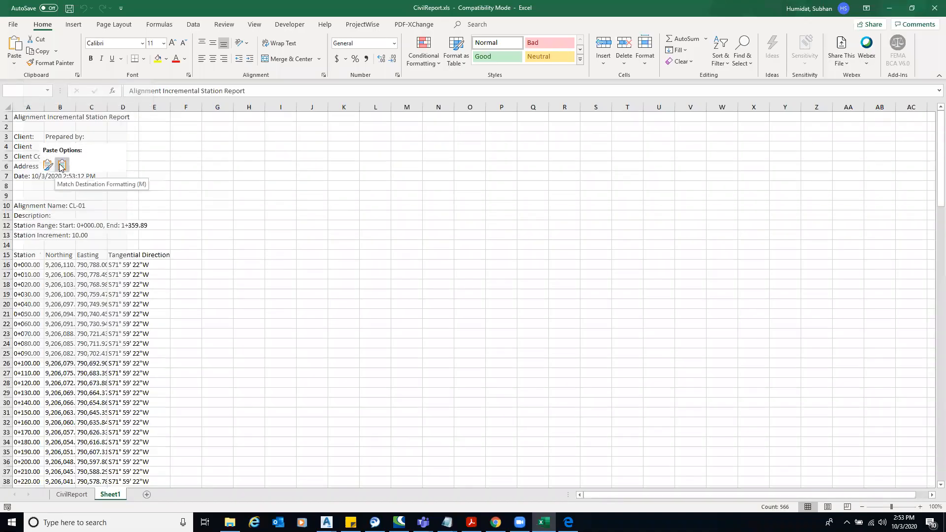
left_click(49, 166)
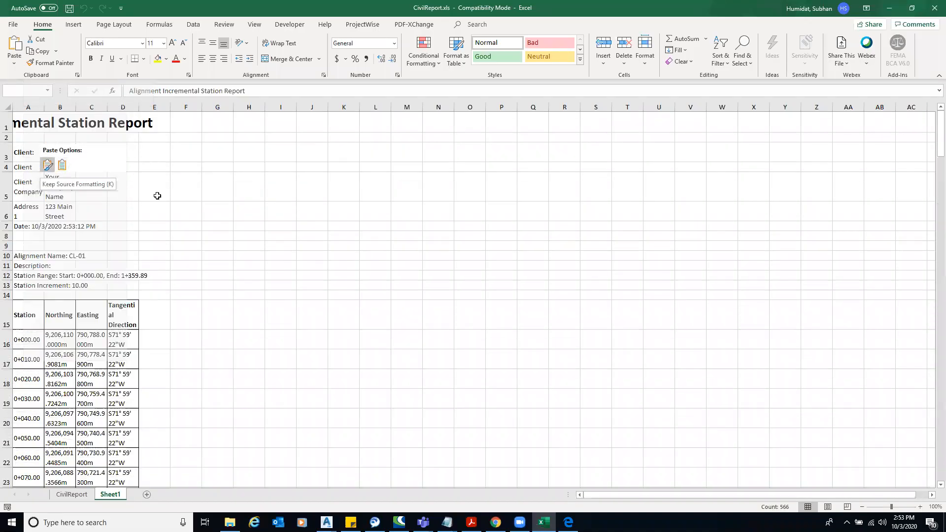
left_click(469, 340)
- Fit column A to its contents and delete rows 3 to 13 holding the client and alignment information
double_click(45, 107)
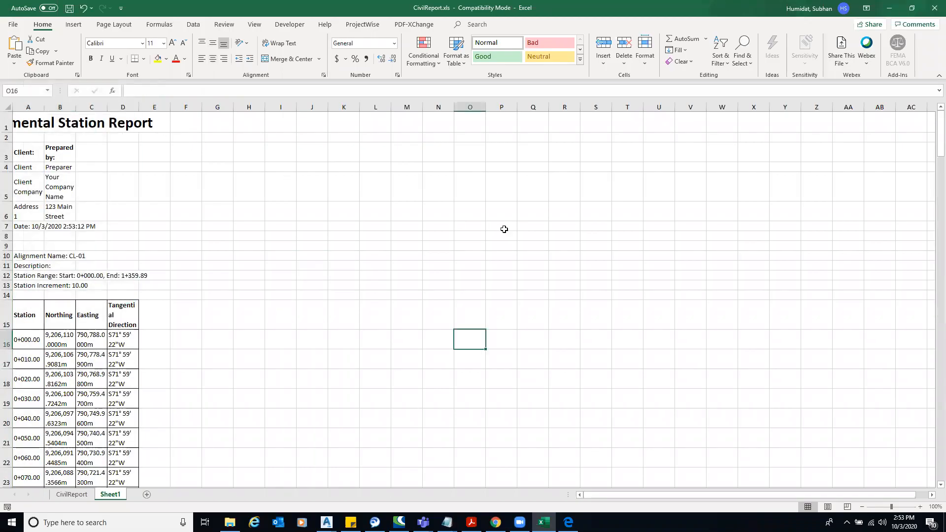
left_click(501, 229)
left_click_drag(6, 153, 4, 289)
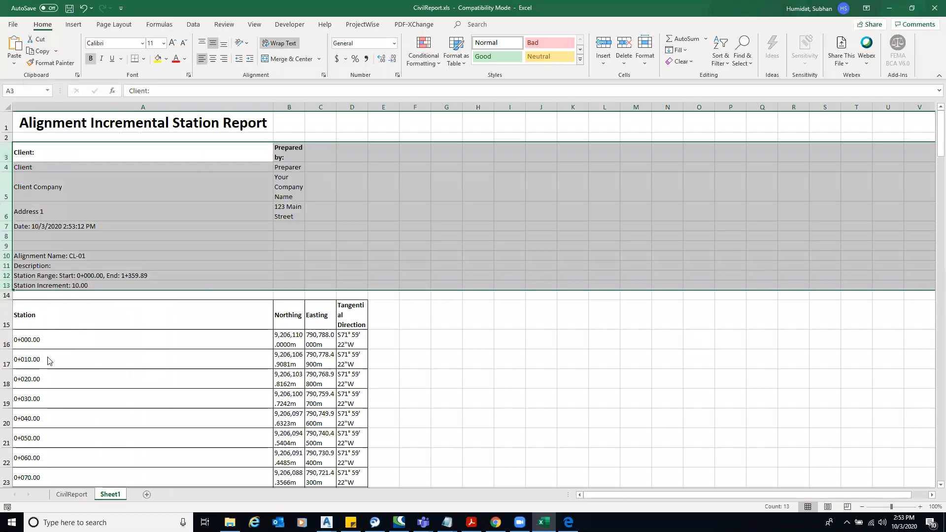
right_click(4, 285)
left_click(28, 376)
left_click(604, 229)
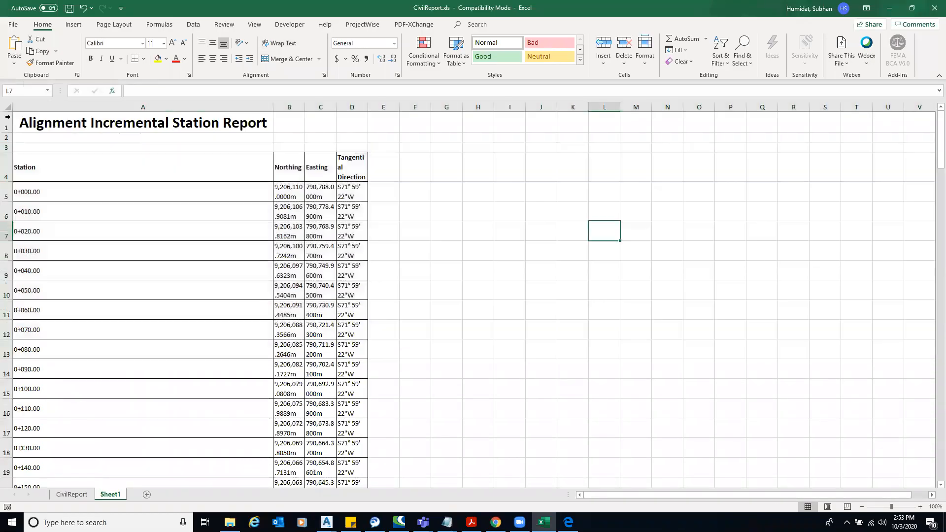
- Delete the report title row above the station table on Sheet1
left_click(7, 117)
right_click(8, 118)
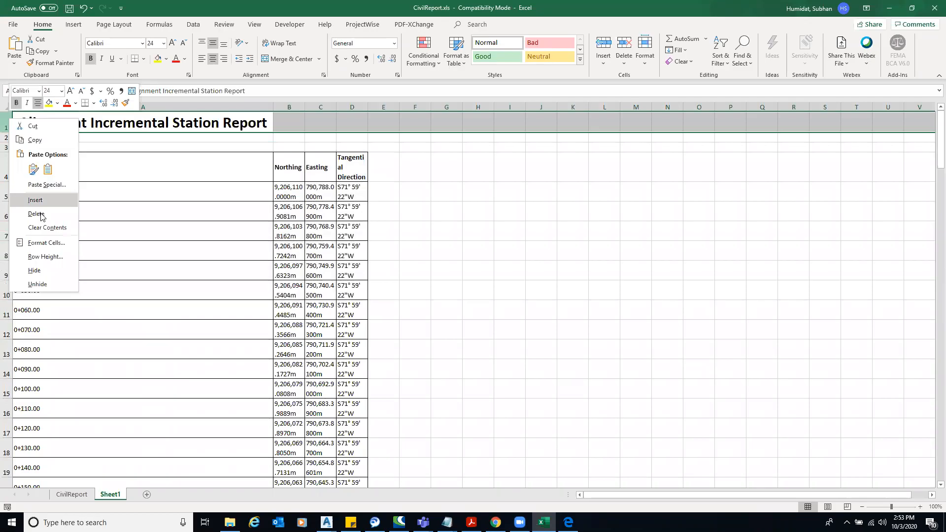
left_click(36, 213)
left_click(605, 288)
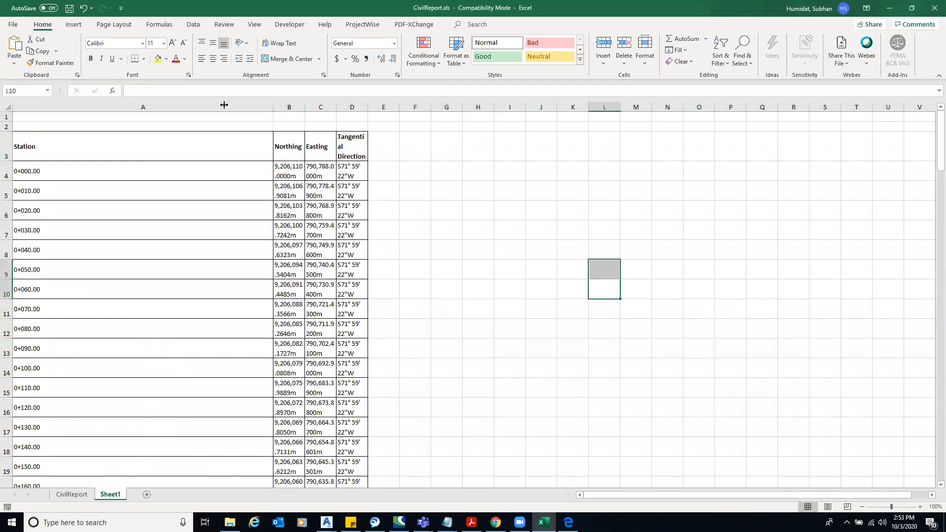
- Adjust the widths of columns A to D so each station, northing, easting and direction value fits on one line
double_click(273, 107)
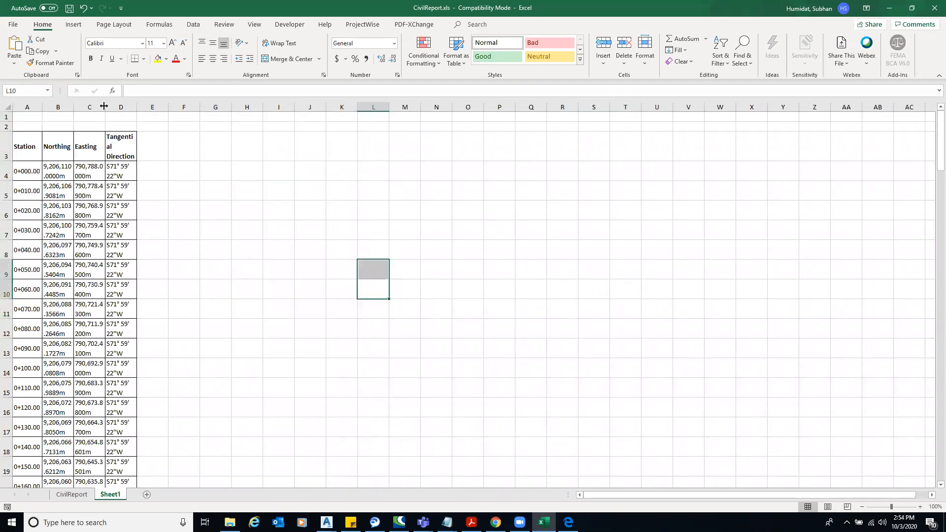
left_click(291, 227)
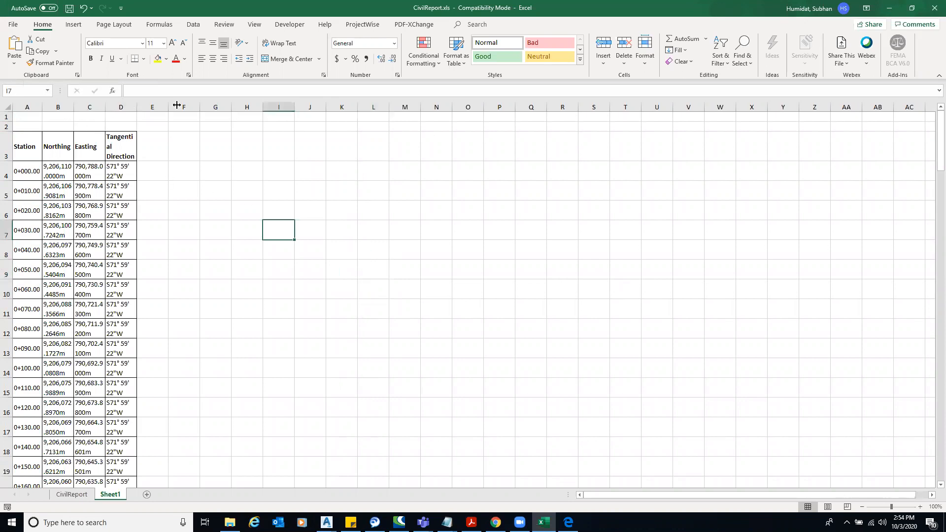
double_click(74, 107)
left_click_drag(142, 102, 290, 107)
left_click_drag(50, 110, 92, 109)
scroll(336, 219, "down", 4)
scroll(336, 219, "up", 4)
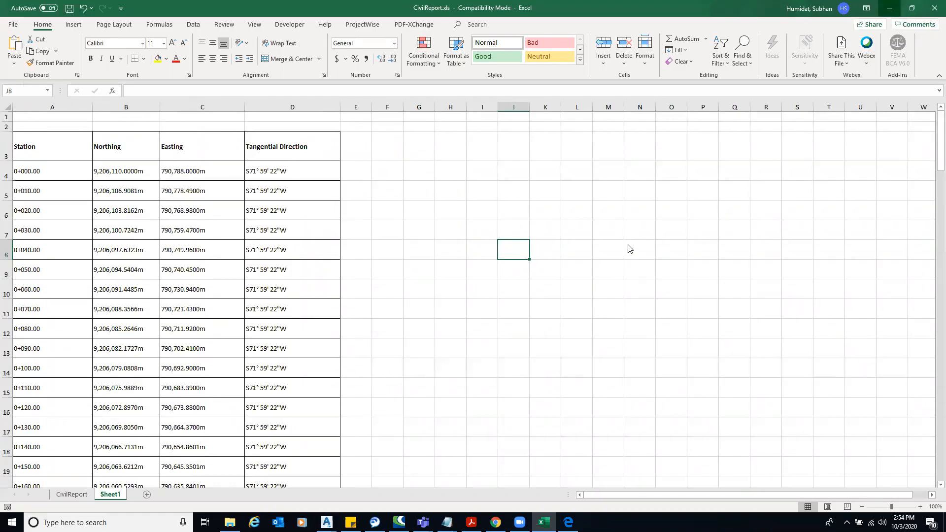
- Close the report's browser window and finish the Alignment Incremental Station Report dialog in Civil 3D
key("alt+Tab")
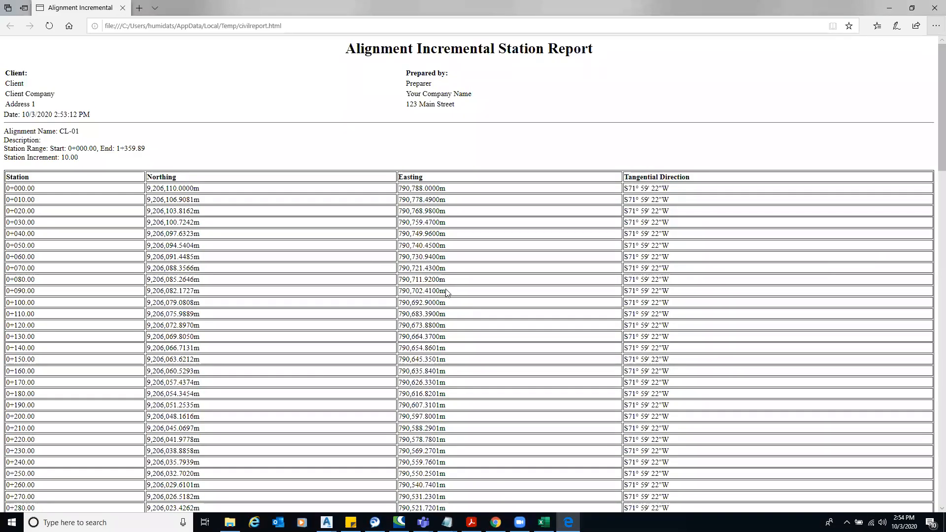
key("alt+F4")
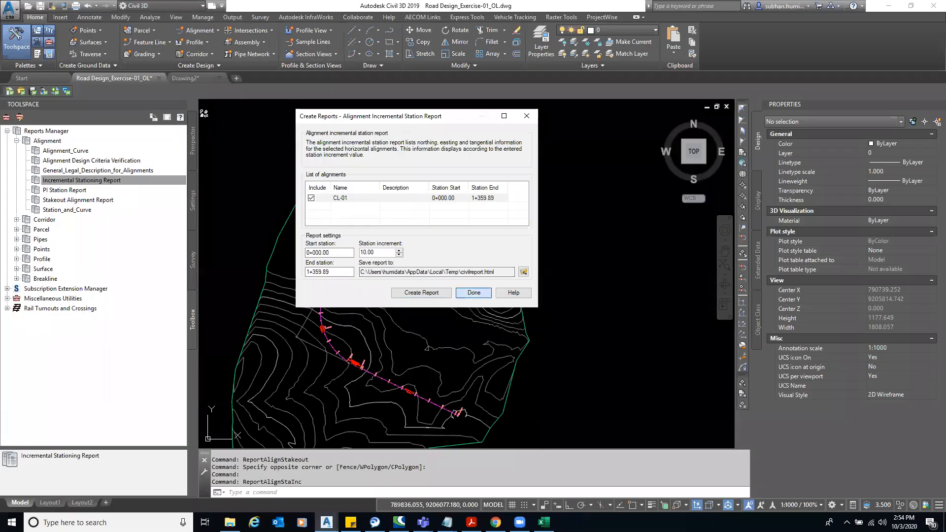
left_click(477, 292)
left_click(581, 258)
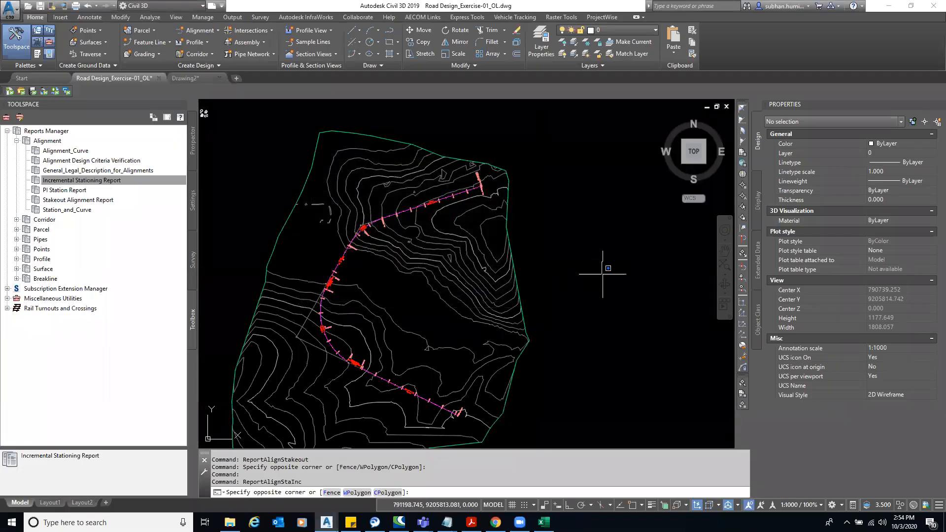
left_click(590, 321)
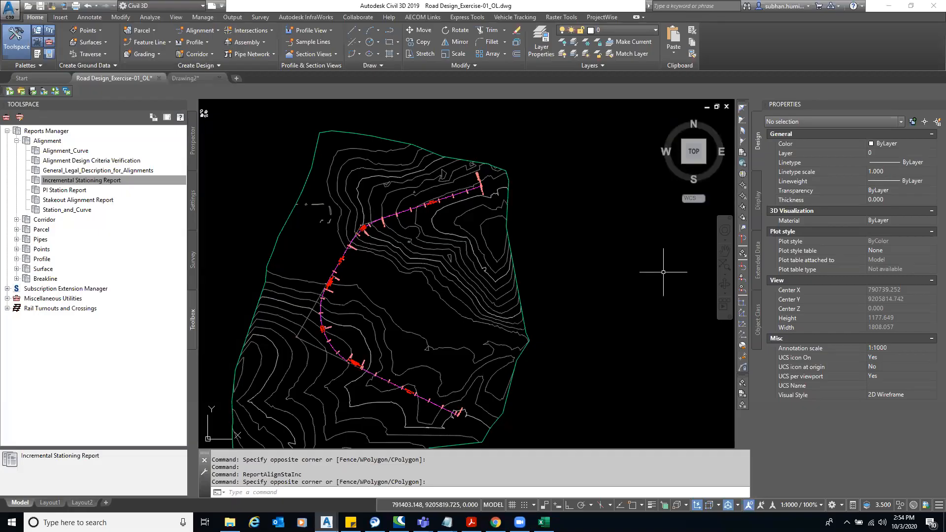
left_click(579, 268)
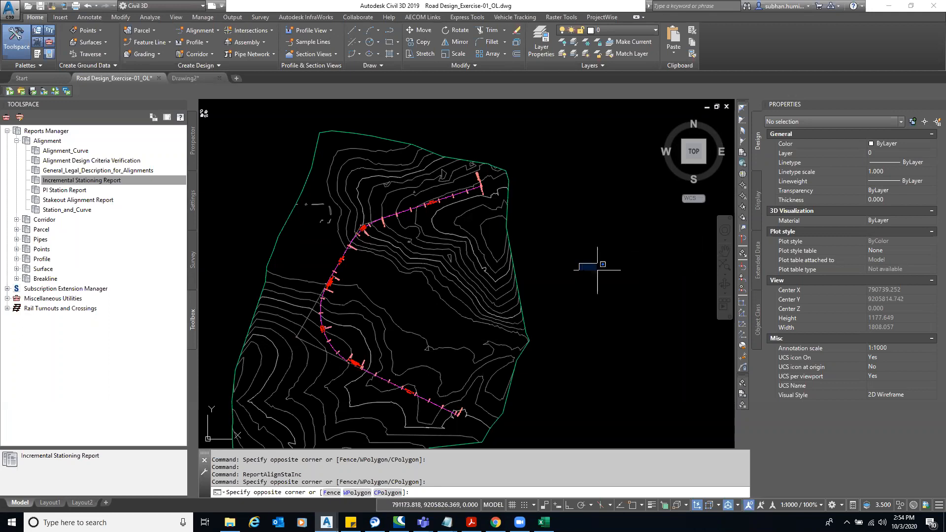
left_click(631, 251)
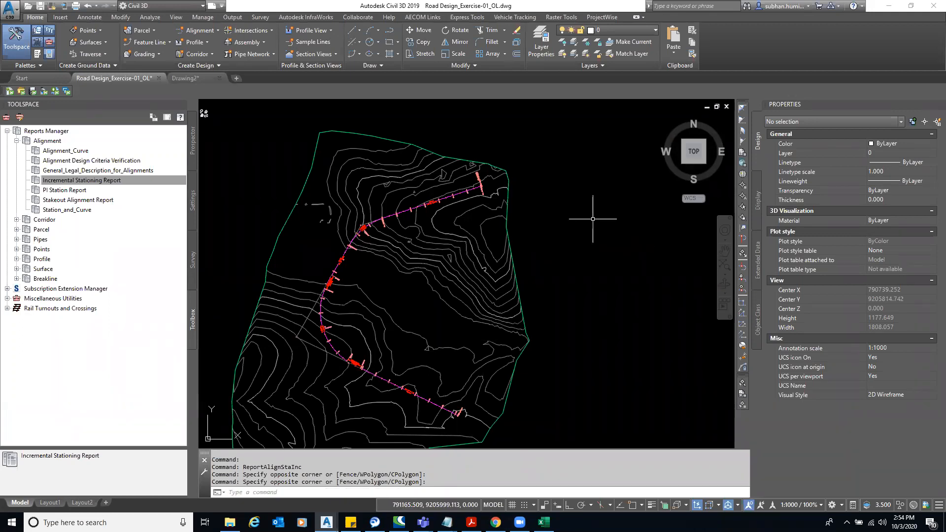
middle_click(512, 210)
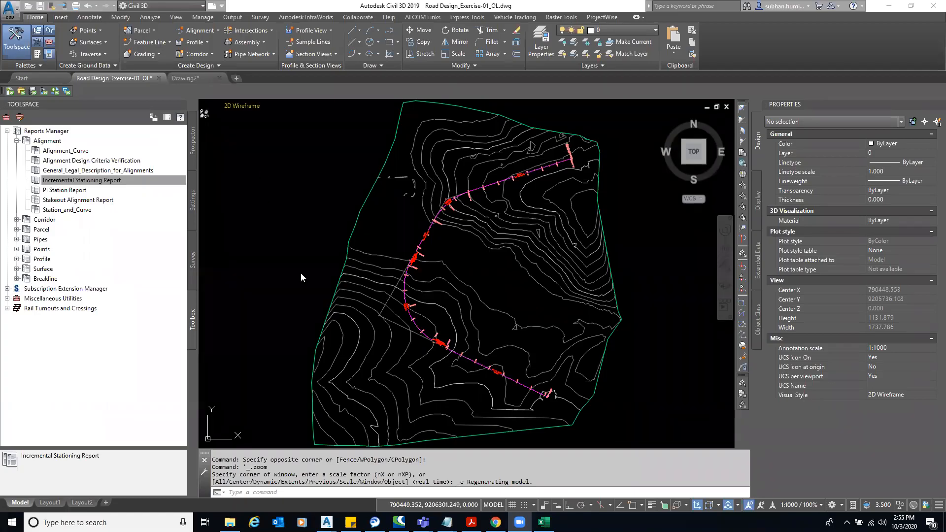
- Examine the station and curve data on the CivilReport sheet and the station table on Sheet1 in Excel, and return to Civil 3D
left_click(543, 517)
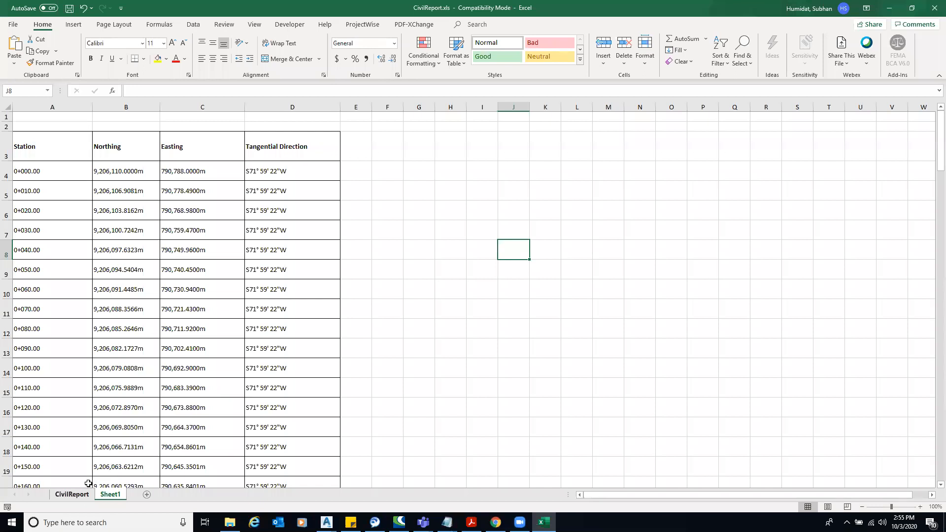
left_click(72, 495)
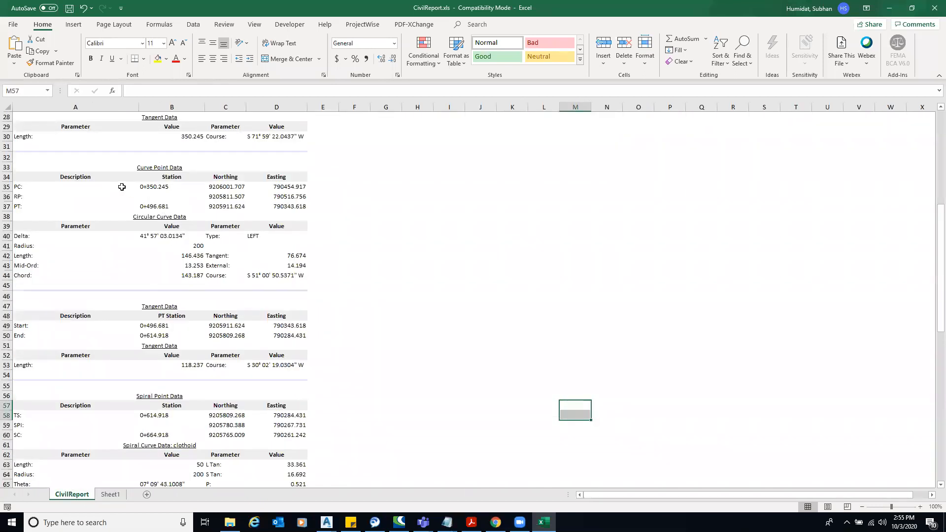
scroll(121, 187, "up", 3)
scroll(121, 183, "down", 2)
scroll(121, 183, "up", 2)
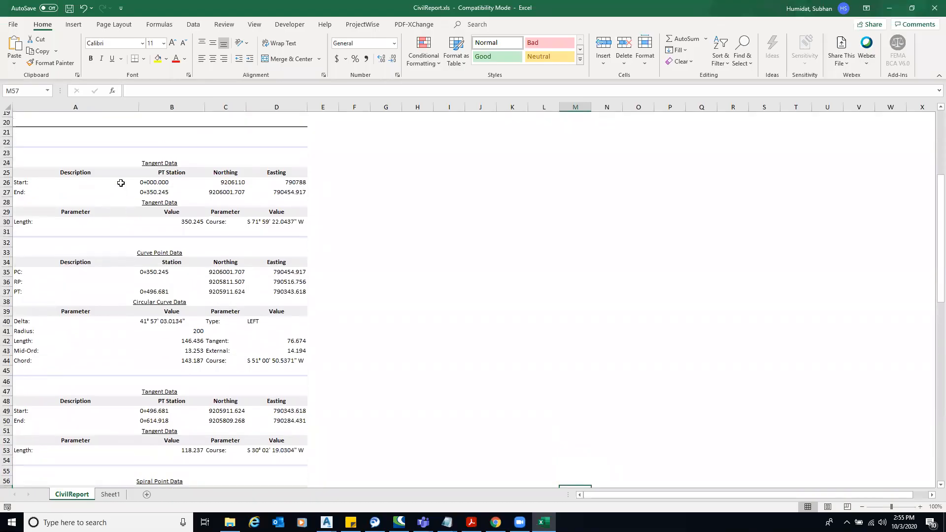
scroll(120, 182, "down", 2)
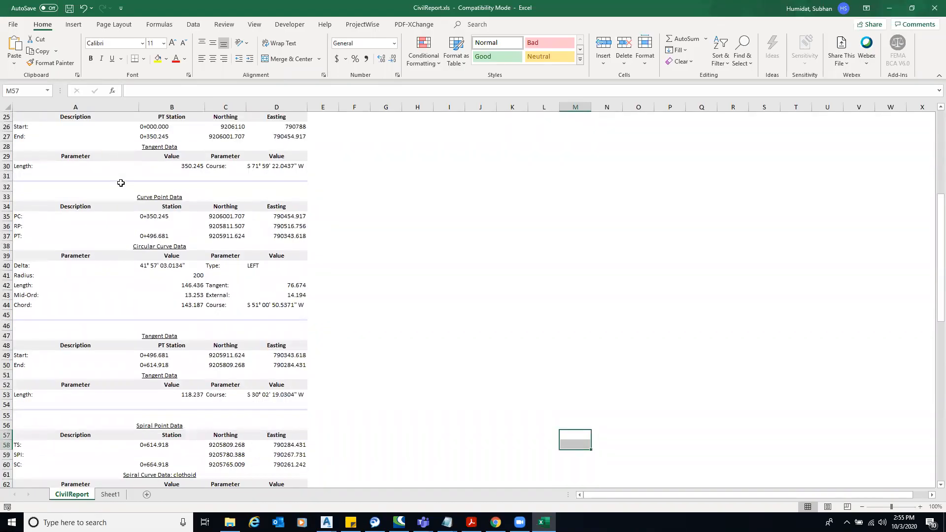
scroll(121, 183, "up", 2)
scroll(121, 185, "up", 6)
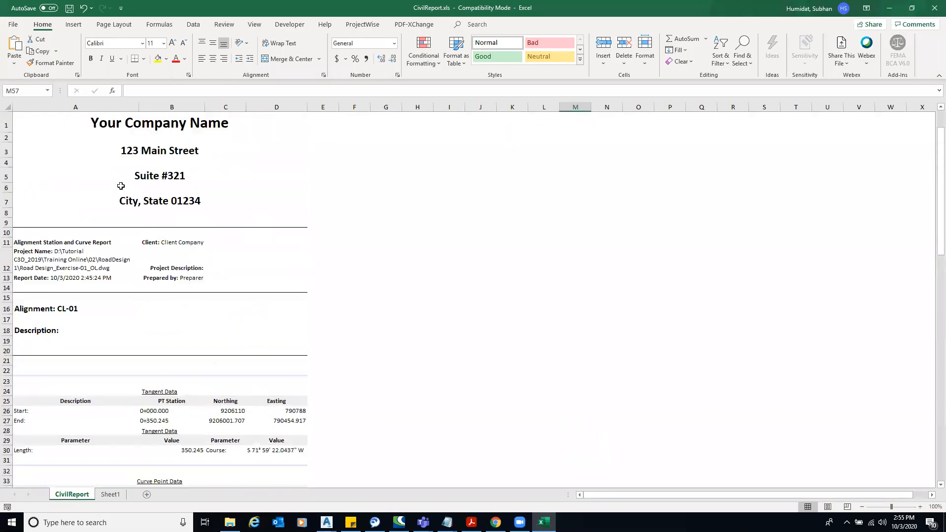
scroll(118, 387, "down", 3)
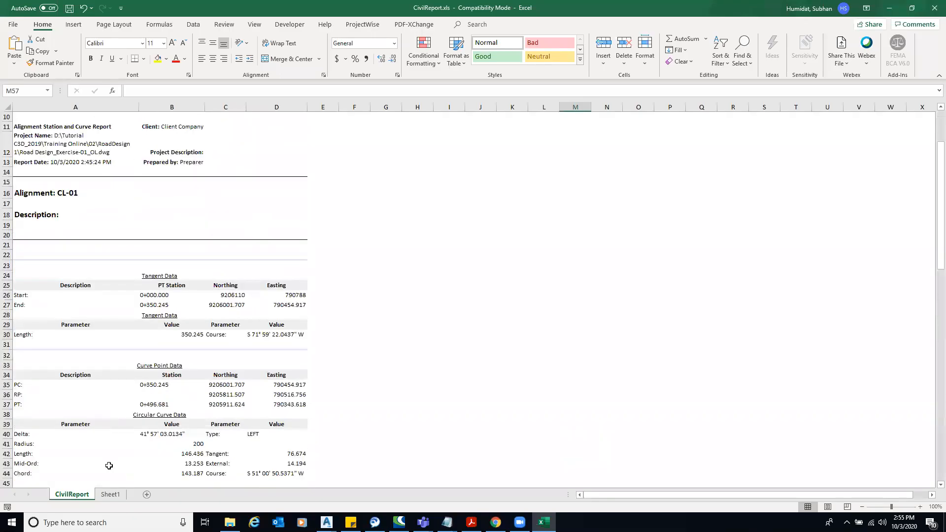
left_click(110, 495)
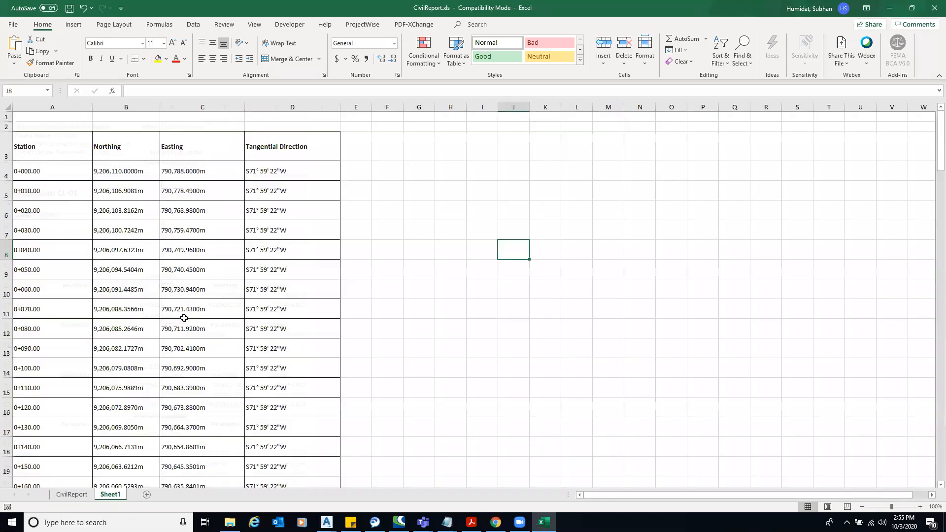
left_click(555, 324)
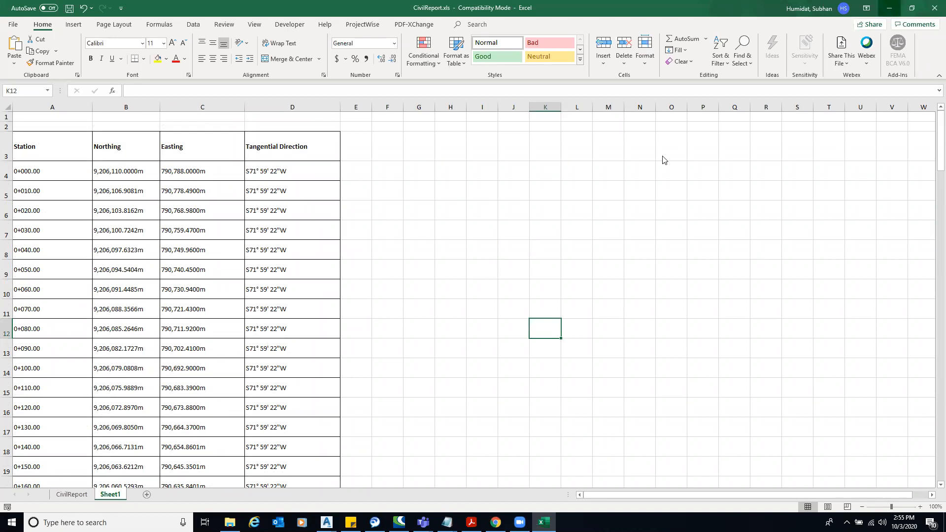
left_click(889, 8)
left_click(683, 380)
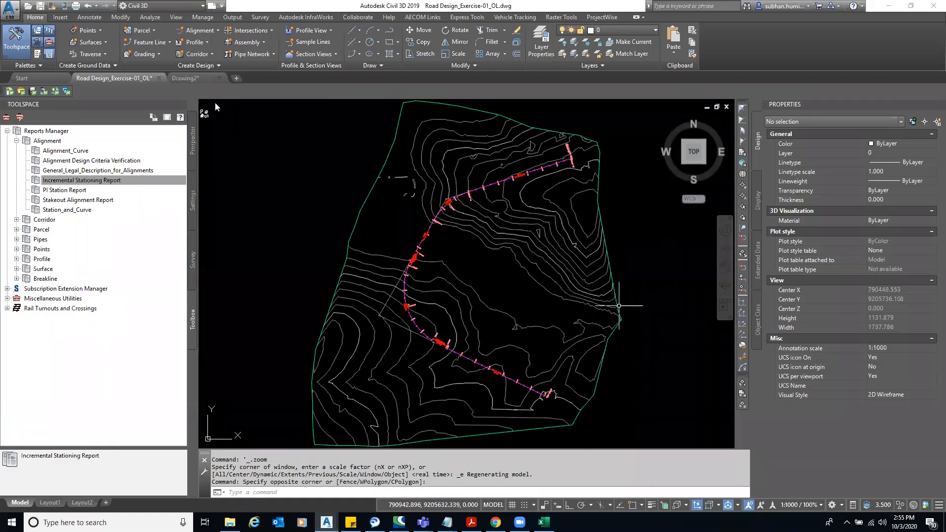
left_click(684, 373)
left_click(661, 422)
key("Escape")
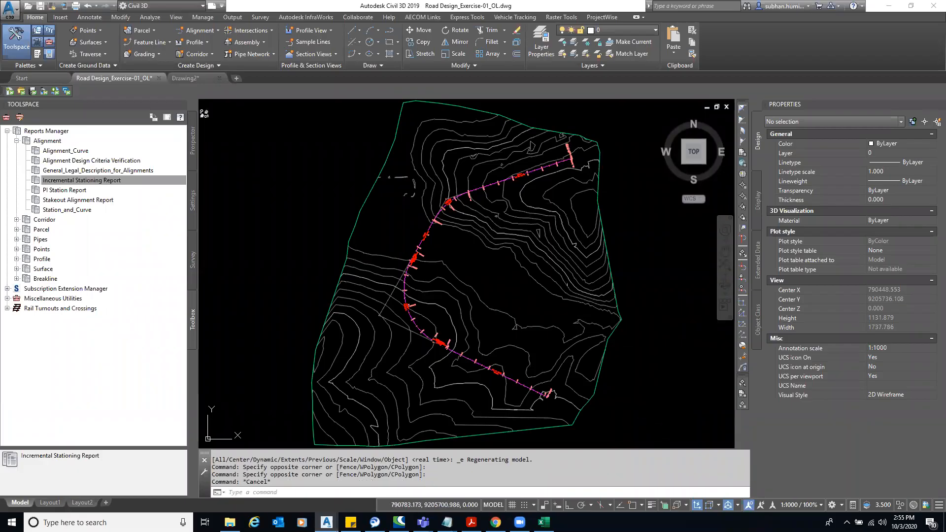
left_click(569, 284)
left_click(569, 284)
key("Escape")
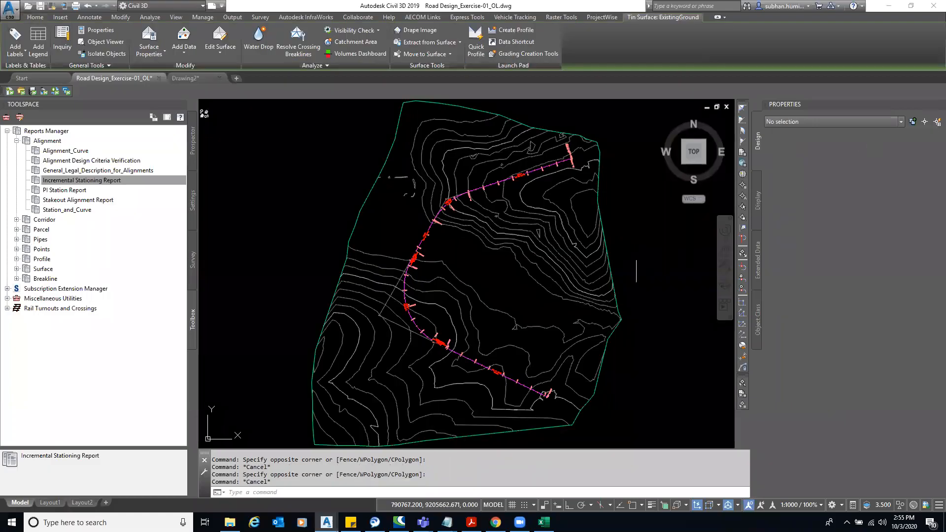
key("Escape")
- Copy the ExistingGround surface and paste it at its original coordinates into a new drawing with PASTEORIG
left_click(581, 225)
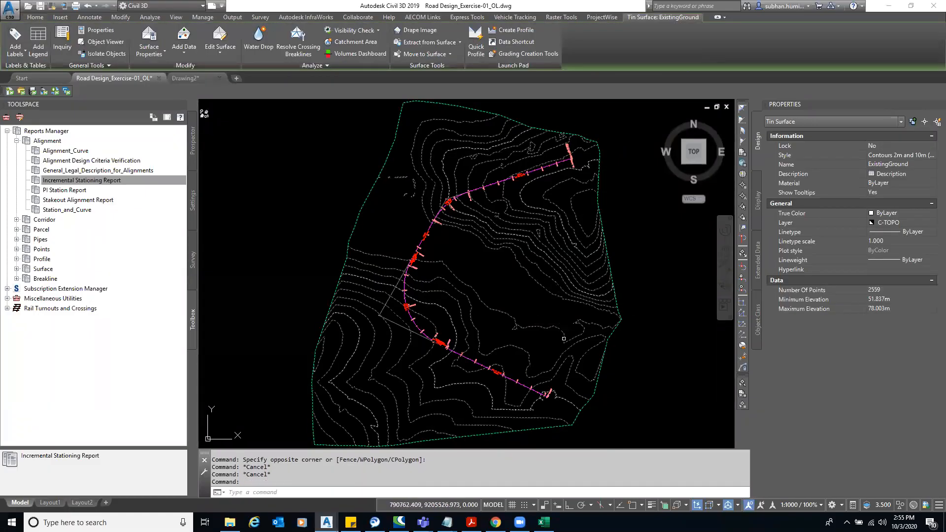
key("ctrl+c")
left_click(184, 78)
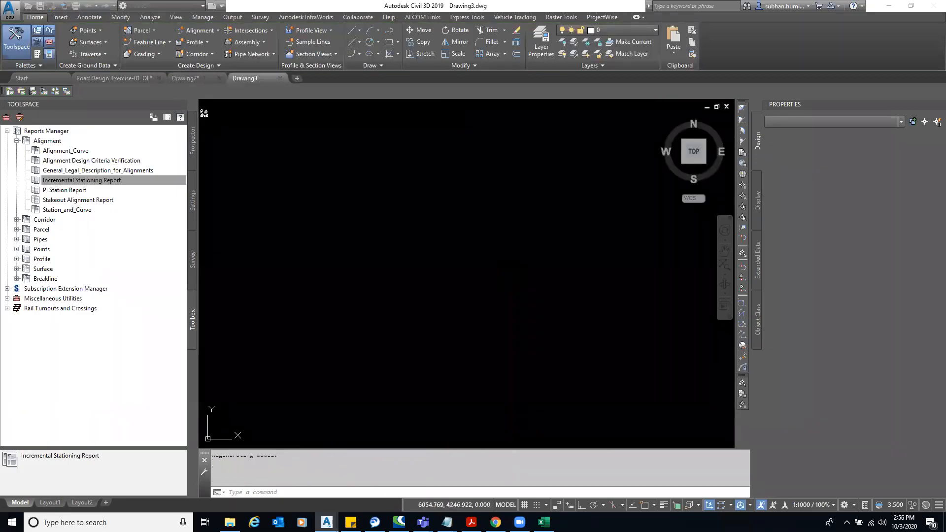
double_click(506, 281)
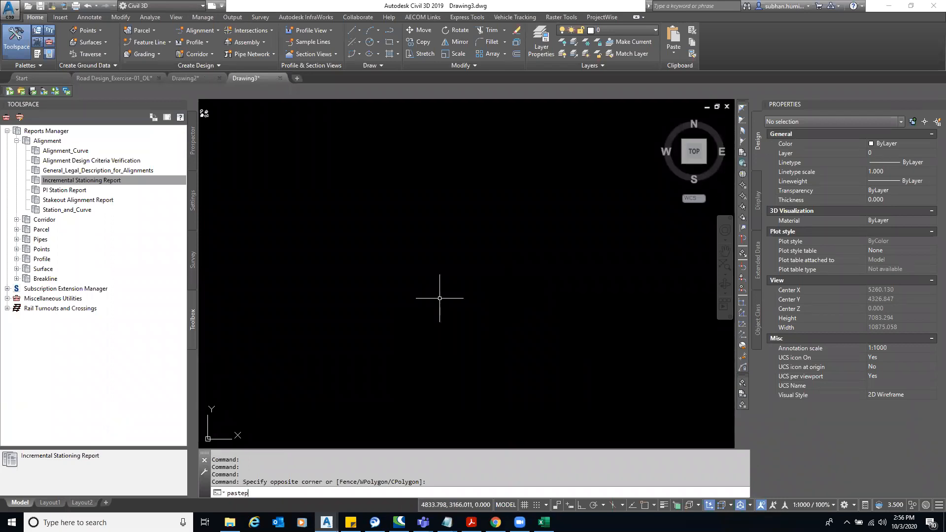
key("BackSpace")
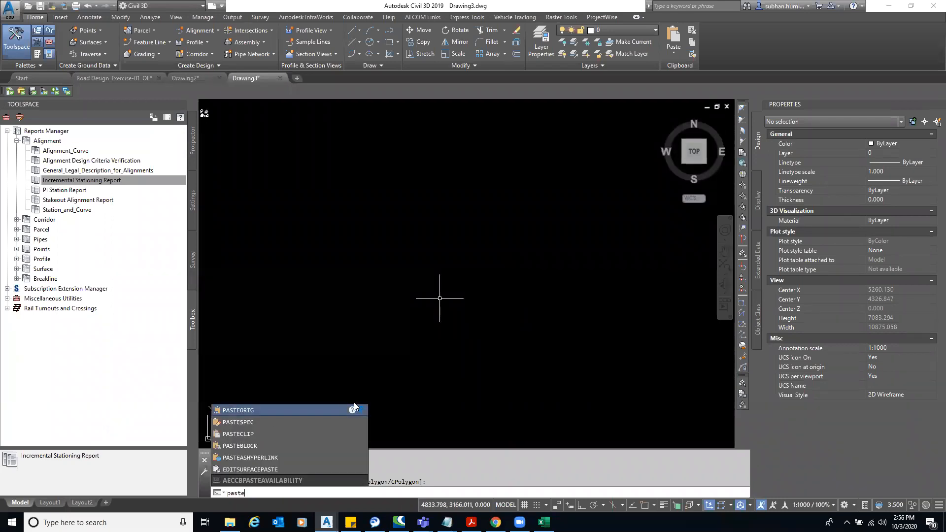
key("Return")
middle_click(458, 222)
middle_click(458, 222)
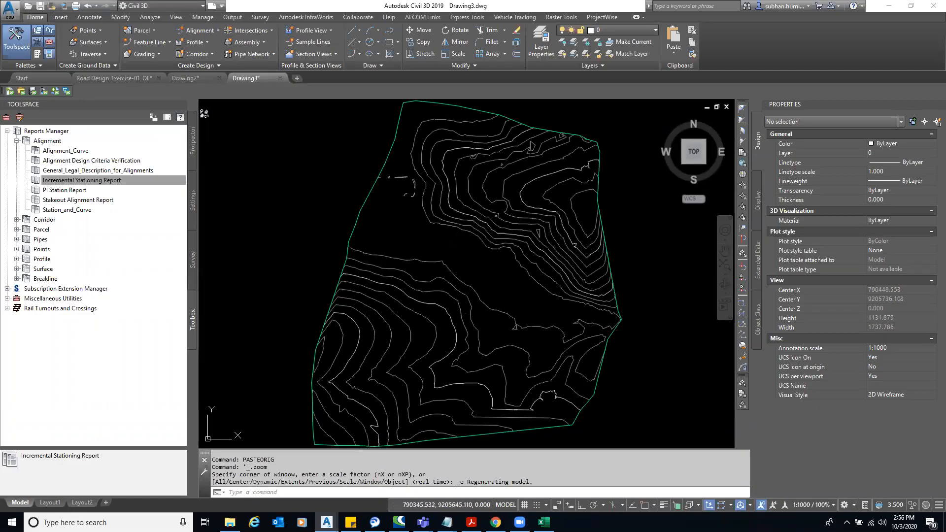
- Set the style of the pasted ExistingGround surface to Contours 1m and 5m (Background)
left_click(432, 304)
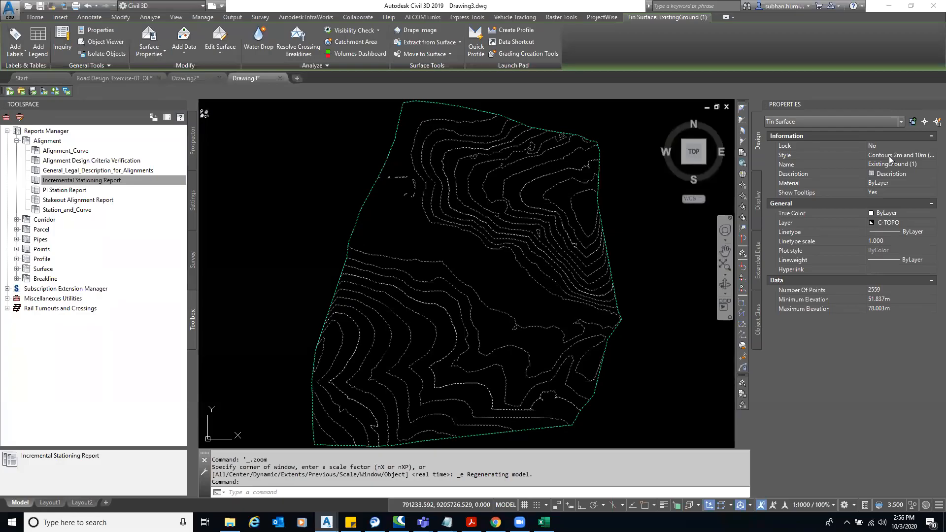
left_click(906, 156)
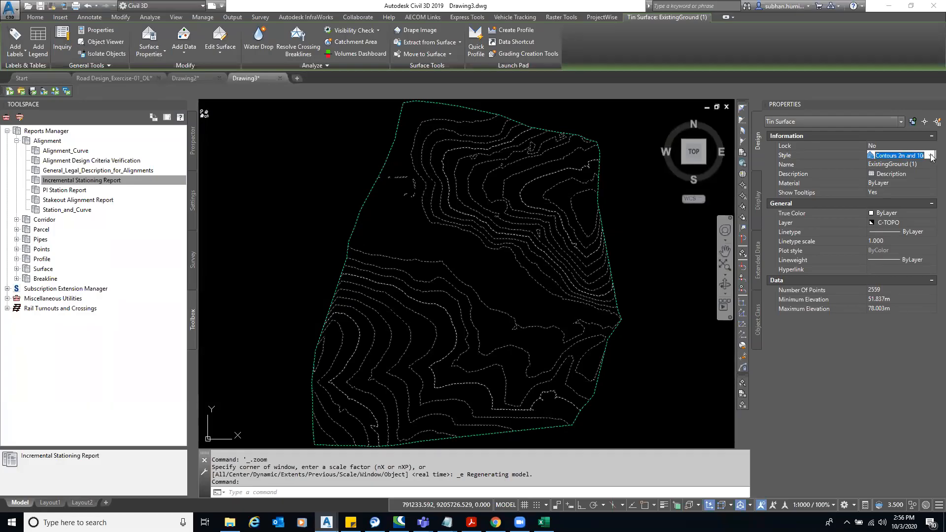
left_click(931, 155)
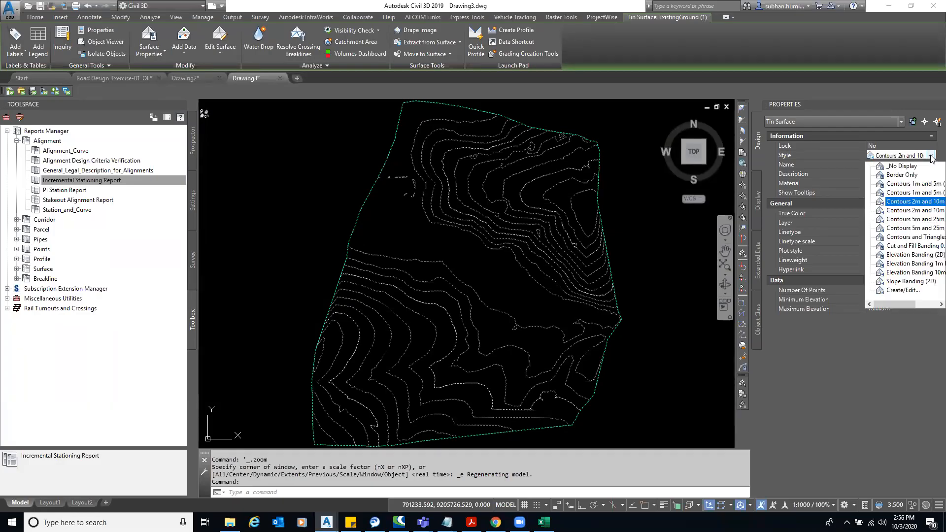
left_click(912, 186)
left_click(894, 185)
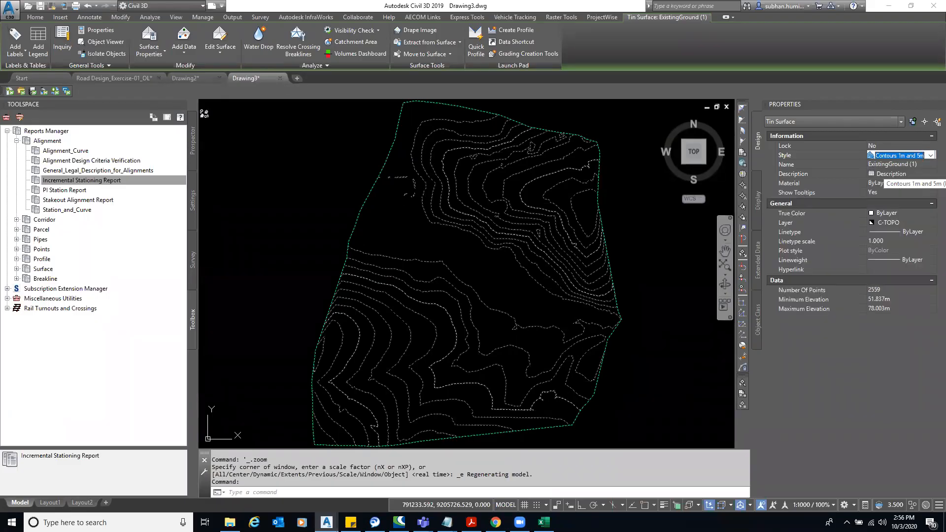
scroll(528, 247, "up", 4)
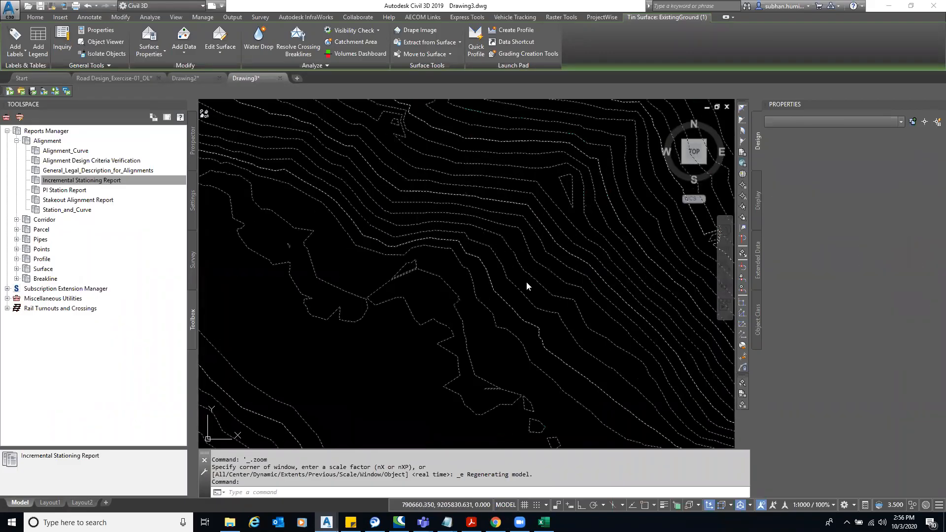
key("Escape")
left_click(361, 358)
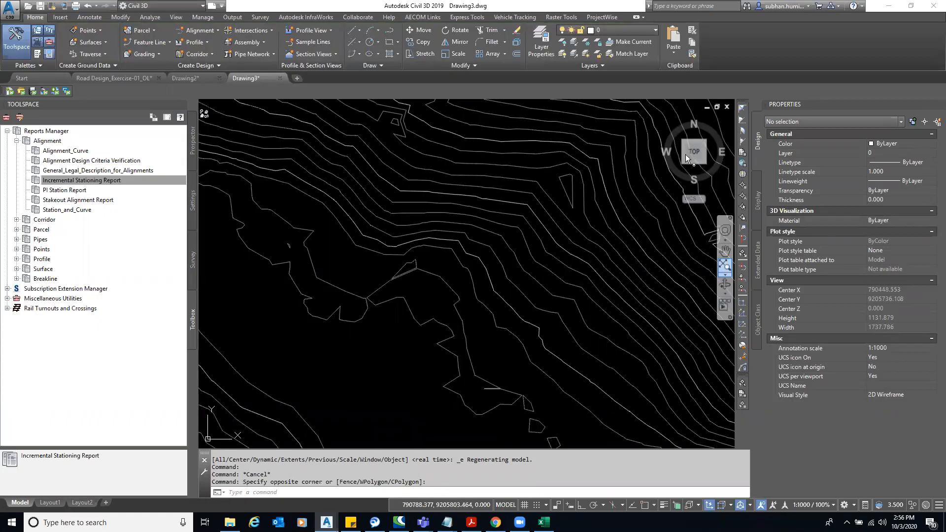
key("Escape")
- Set the style of the ExistingGround surface to Contours 1m and 5m (Design)
left_click(591, 175)
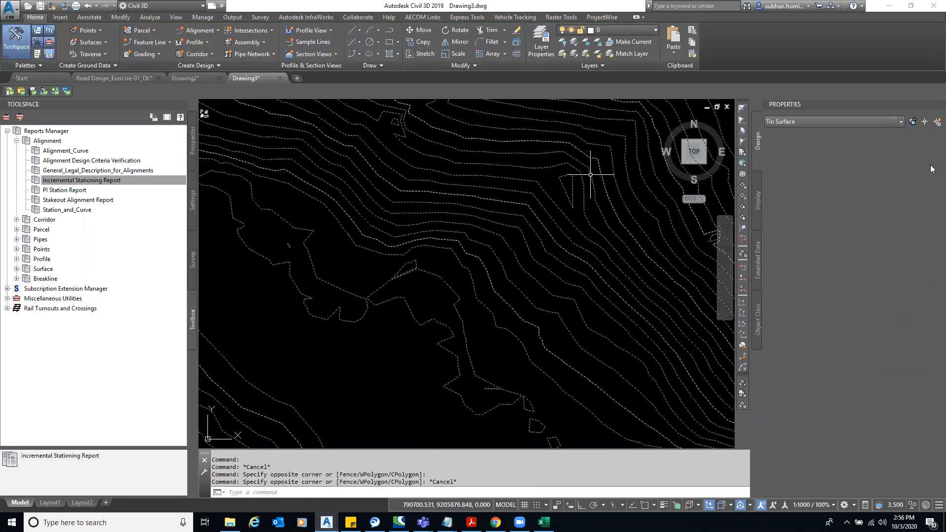
left_click(907, 155)
left_click(931, 156)
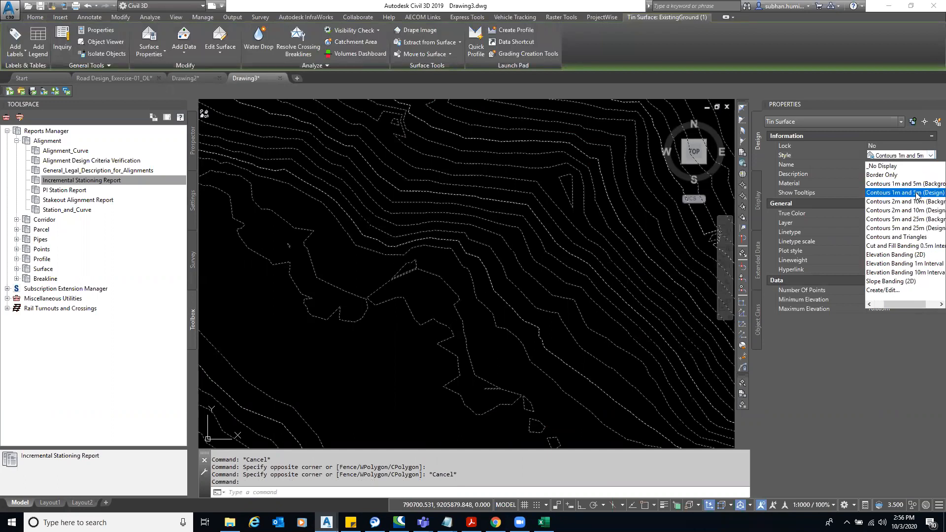
left_click(918, 193)
scroll(428, 270, "down", 5)
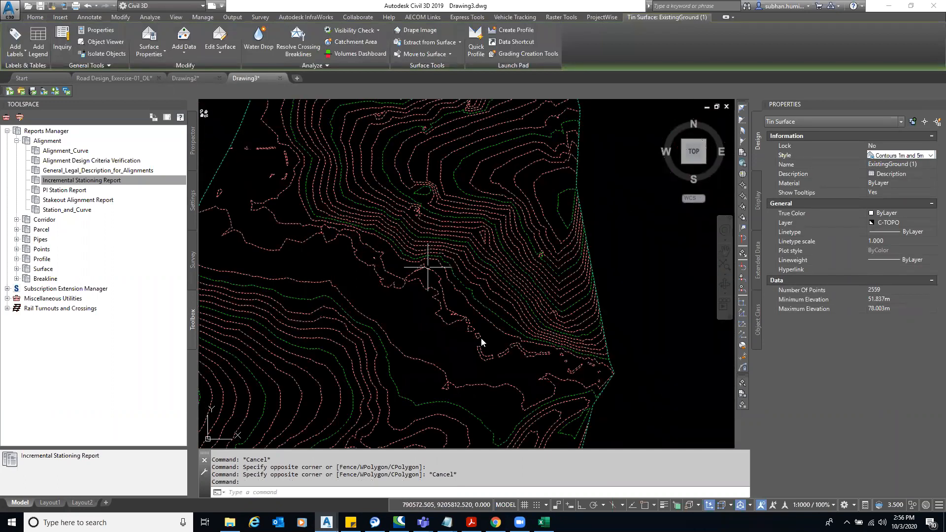
key("Escape")
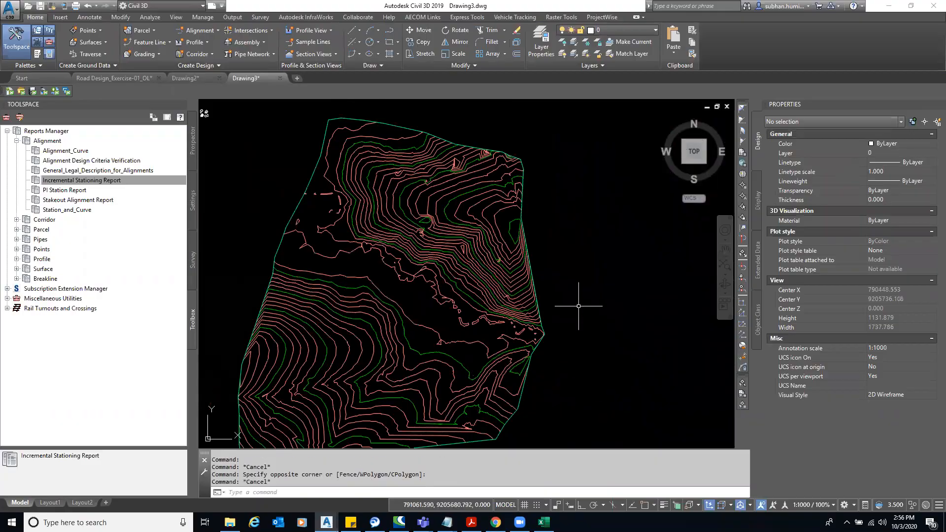
middle_click_drag(581, 298, 579, 238)
scroll(580, 266, "down", 2)
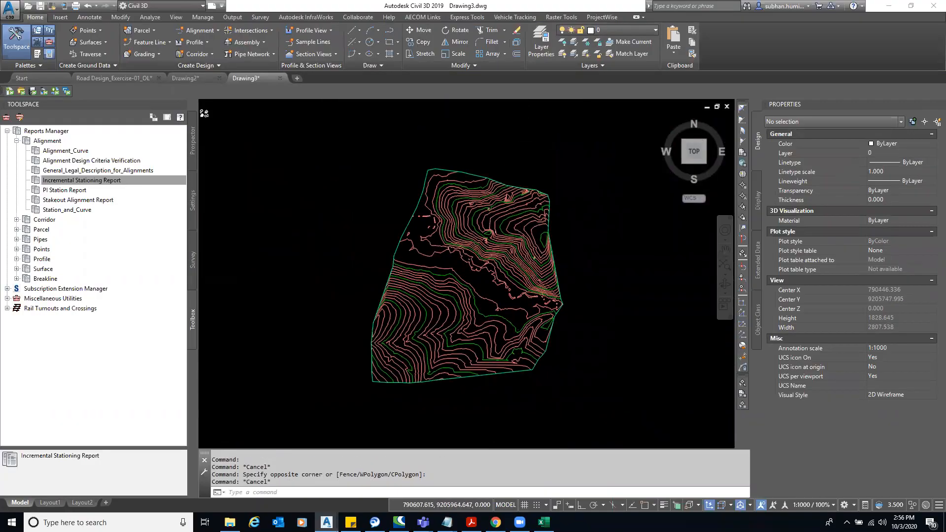
scroll(490, 247, "up", 4)
- Copy the surface's current style in its surface properties and name the copy Contours_My Custom
left_click(494, 249)
right_click(494, 250)
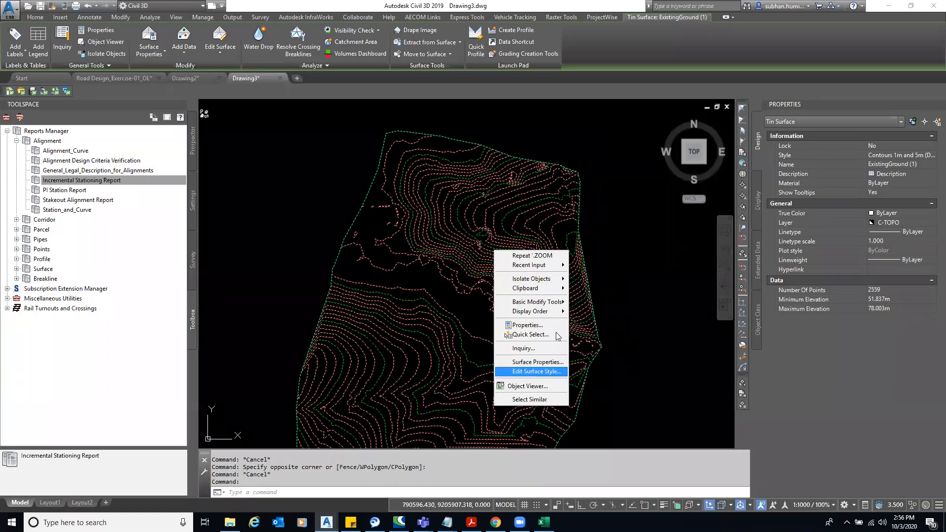
left_click(548, 363)
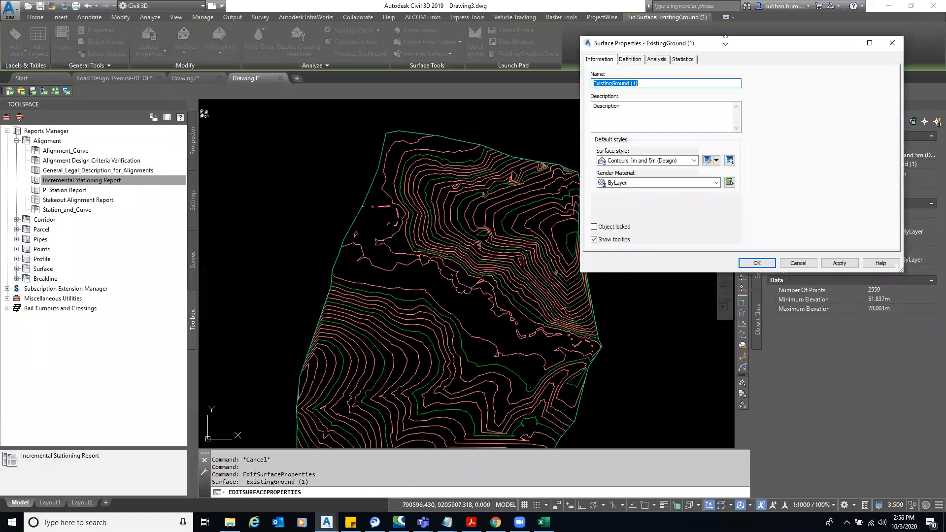
left_click(524, 197)
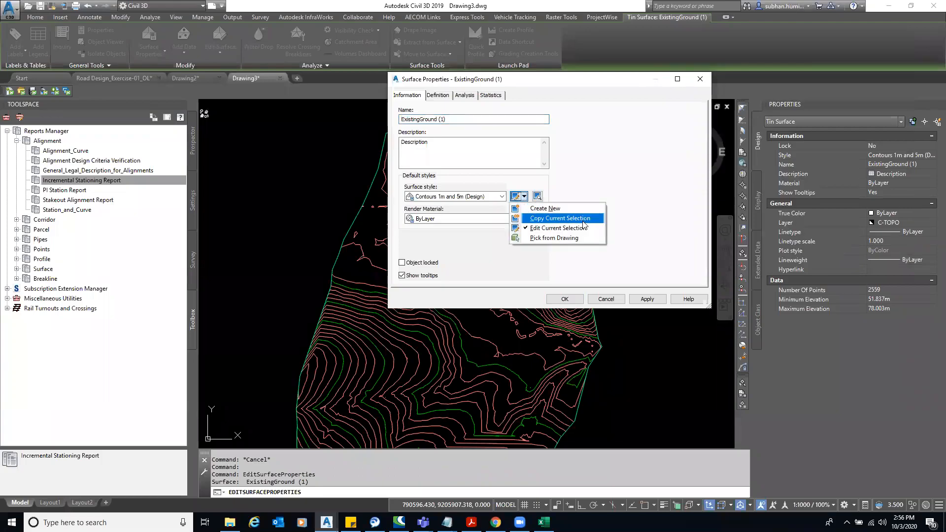
left_click(583, 218)
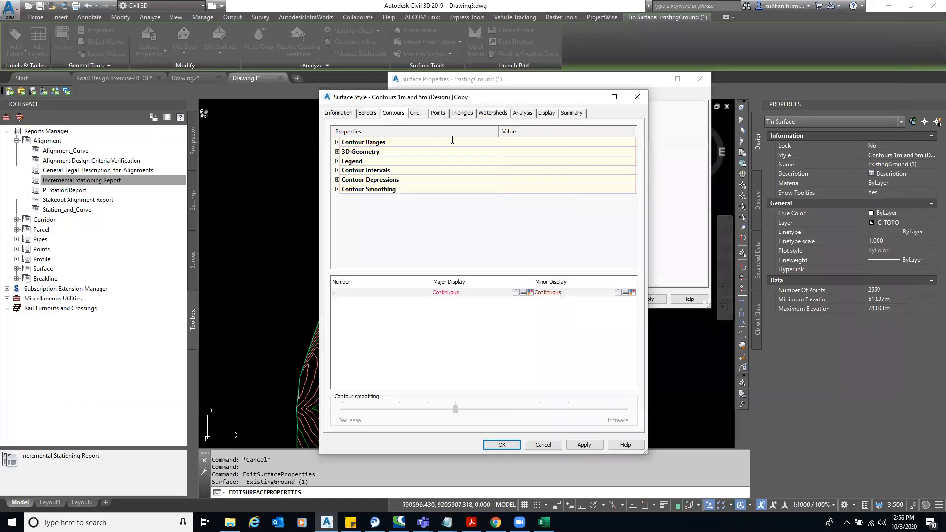
left_click(339, 113)
left_click_drag(423, 136, 356, 129)
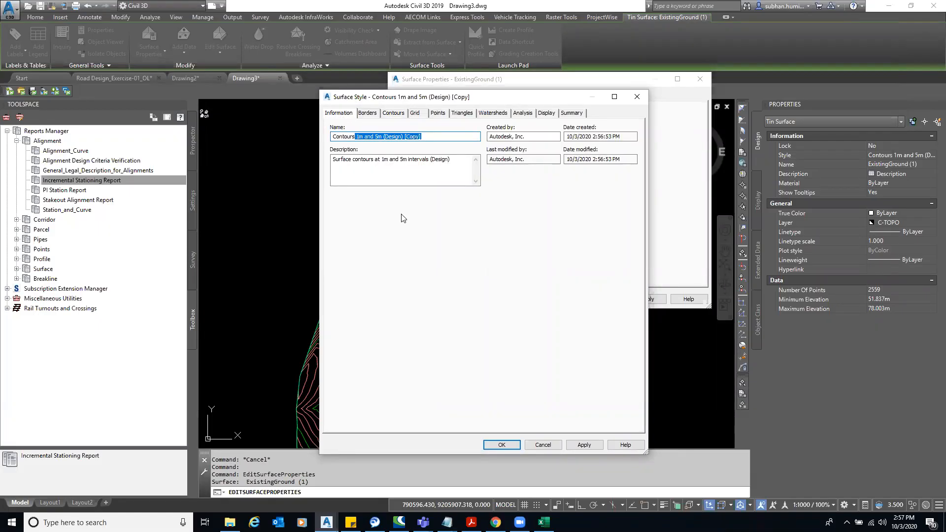
type("_My Custom")
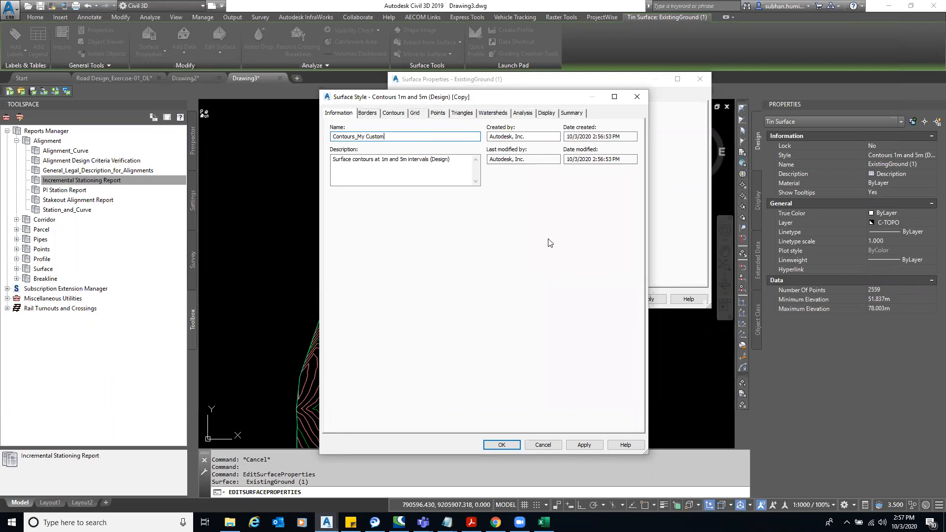
- Set the plan display color of the Major Contour component to red in the Contours_My Custom style
left_click(393, 114)
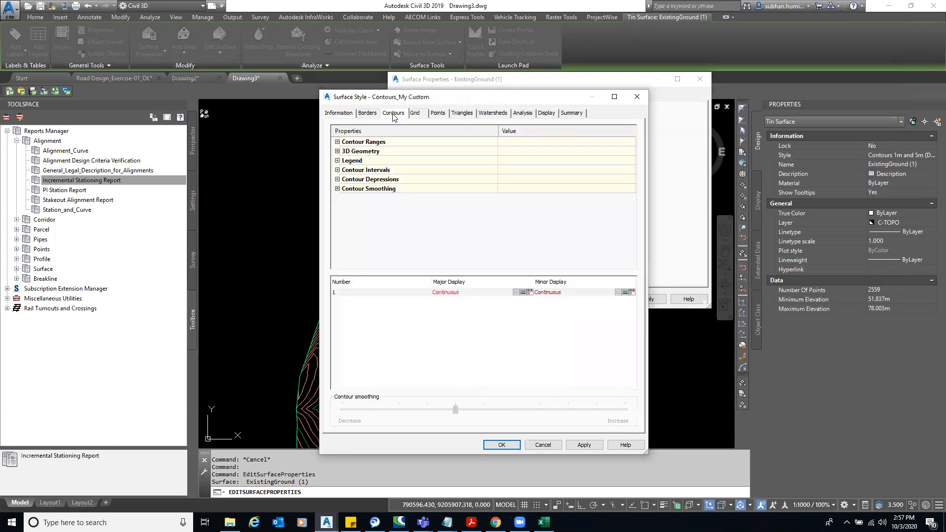
left_click(551, 114)
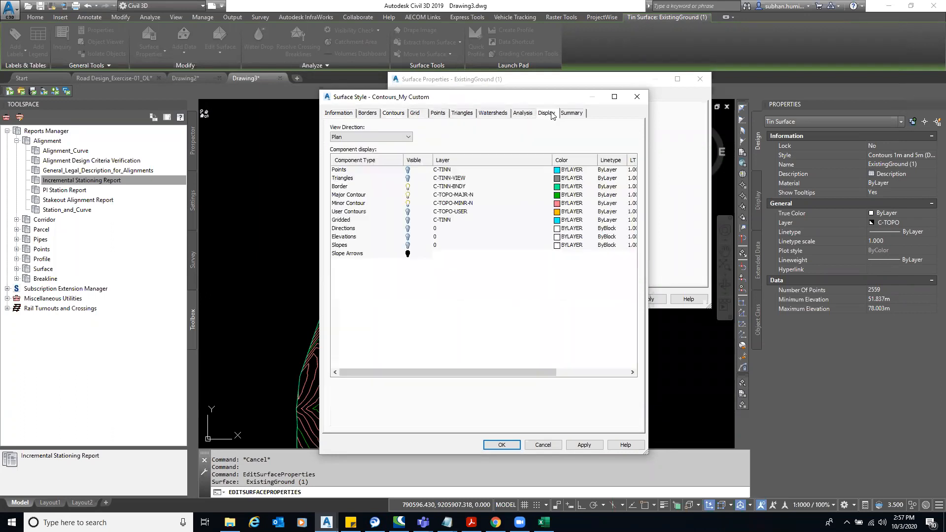
left_click(351, 197)
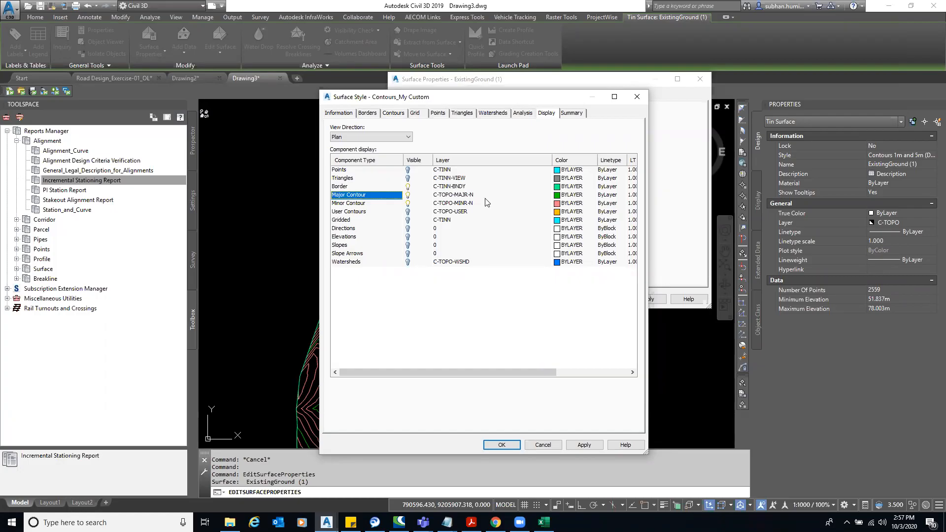
left_click(557, 196)
type("red")
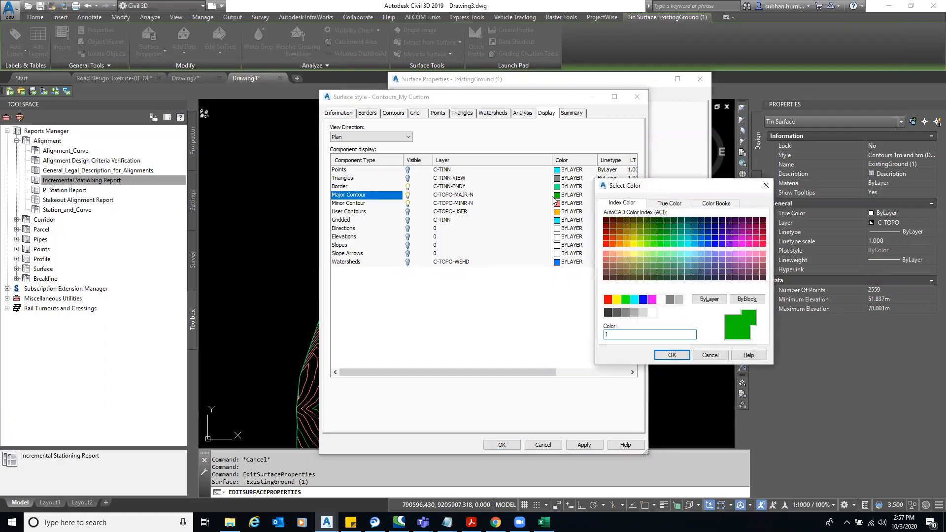
key("Return")
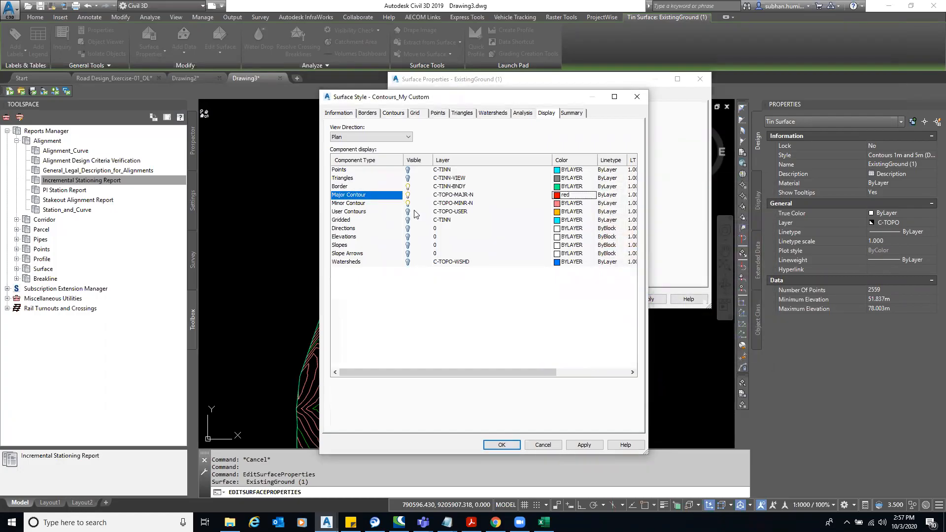
- Set the Minor Contour color to yellow and apply the Contours_My Custom style to the surface
left_click(552, 203)
left_click(558, 204)
type("2")
key("Return")
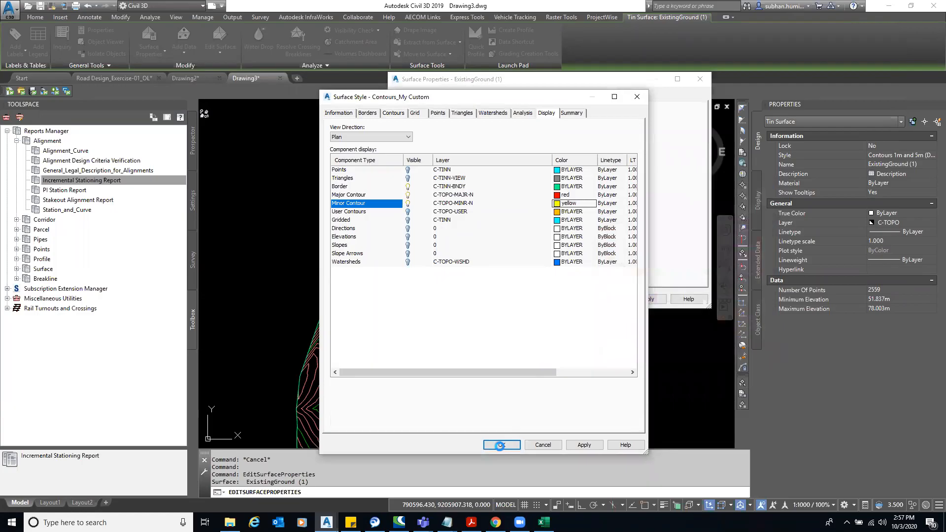
key("Return")
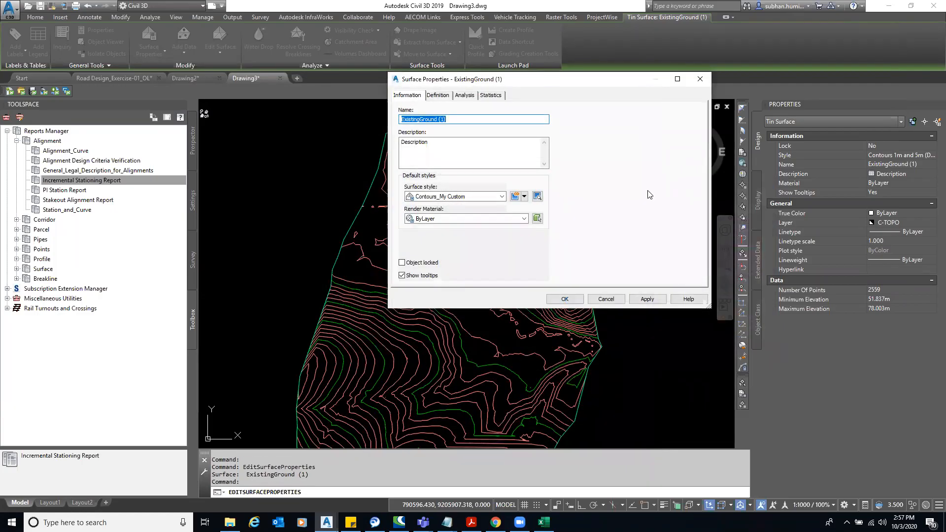
left_click(567, 299)
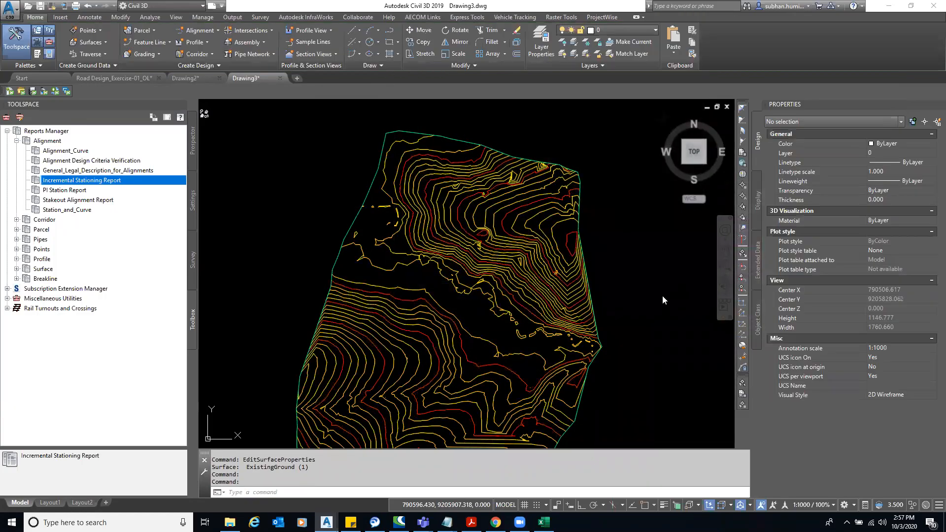
- Examine the recolored major and minor contours of the surface up close
scroll(507, 243, "up", 2)
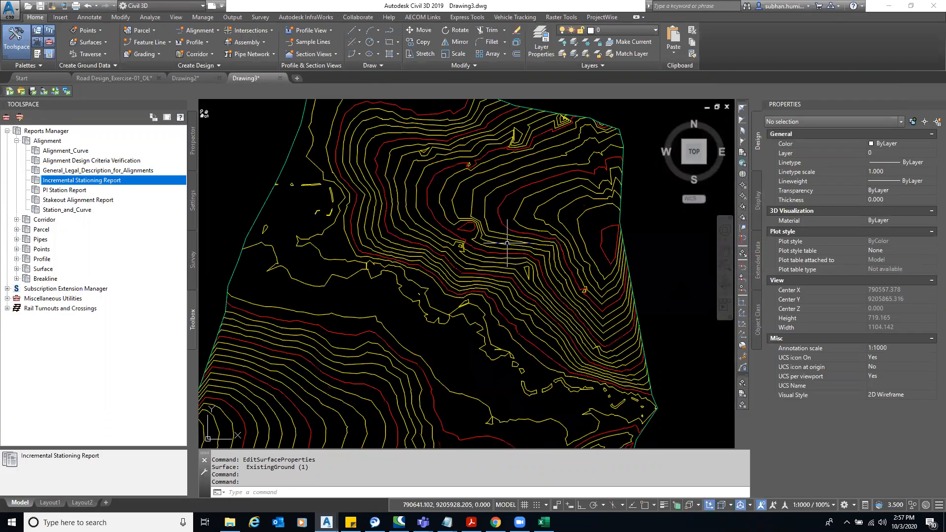
left_click(667, 302)
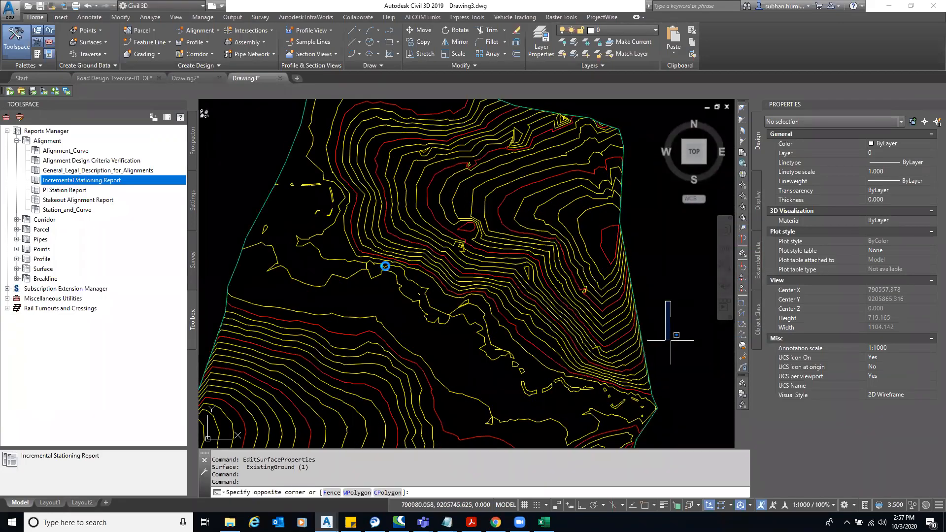
left_click(671, 347)
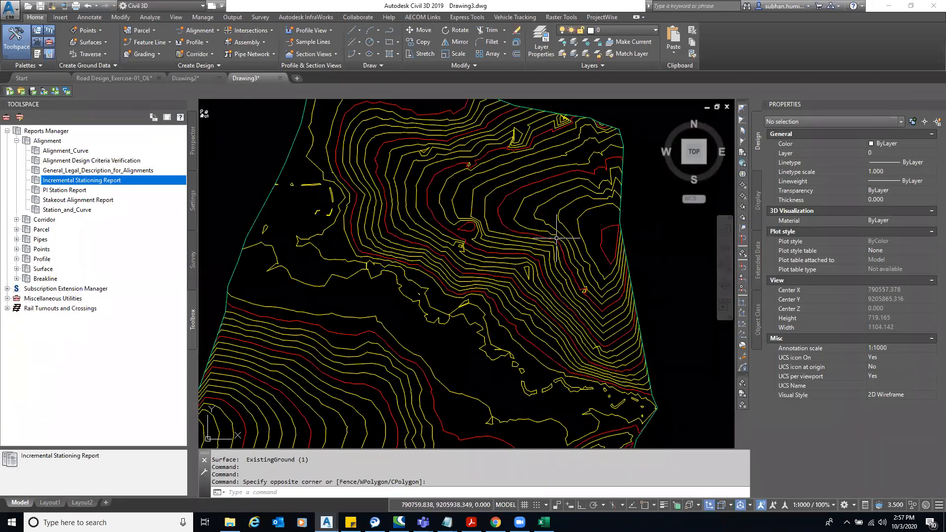
scroll(599, 170, "up", 3)
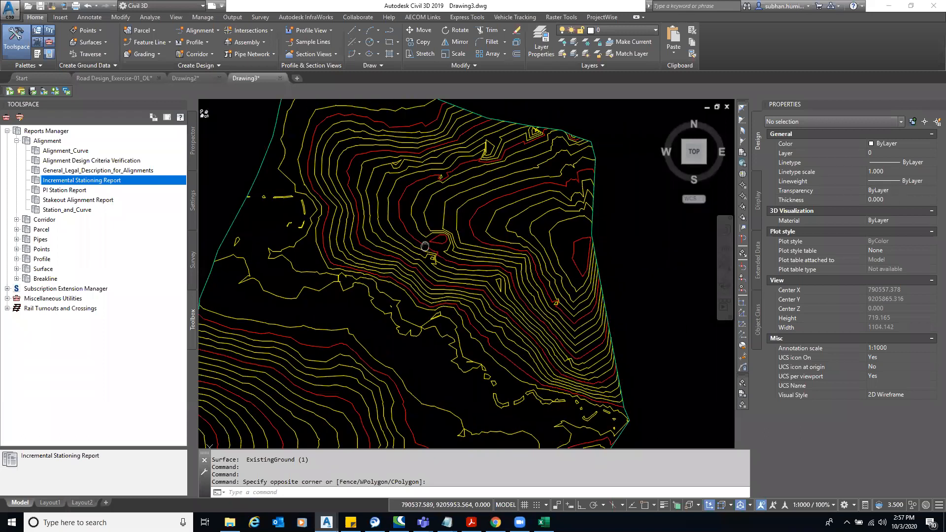
scroll(547, 221, "up", 5)
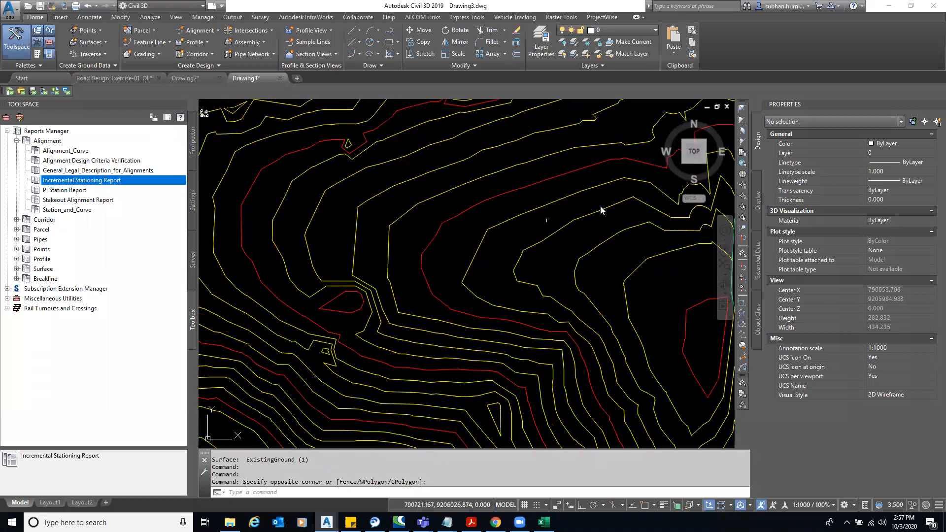
scroll(508, 233, "down", 5)
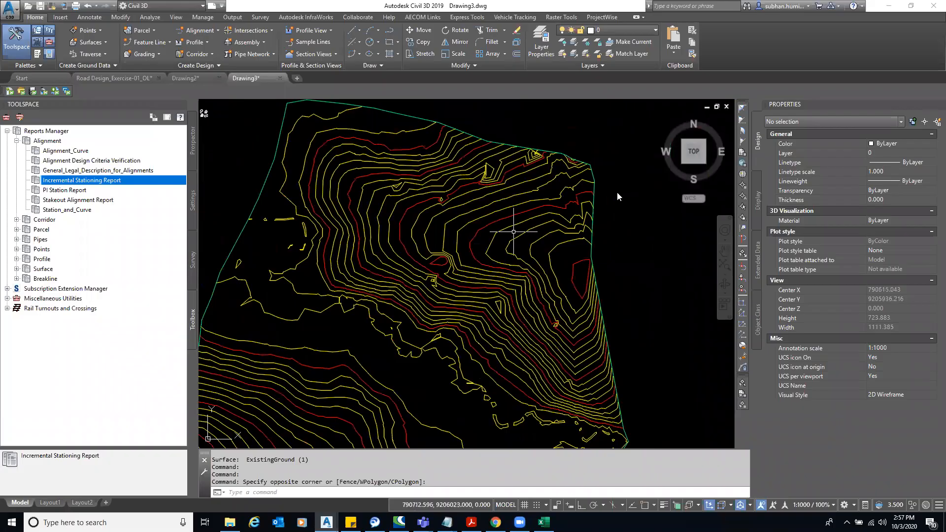
scroll(485, 191, "up", 5)
- Edit the surface's Contours_My Custom style and set the Minor Contour color to 250
left_click(485, 191)
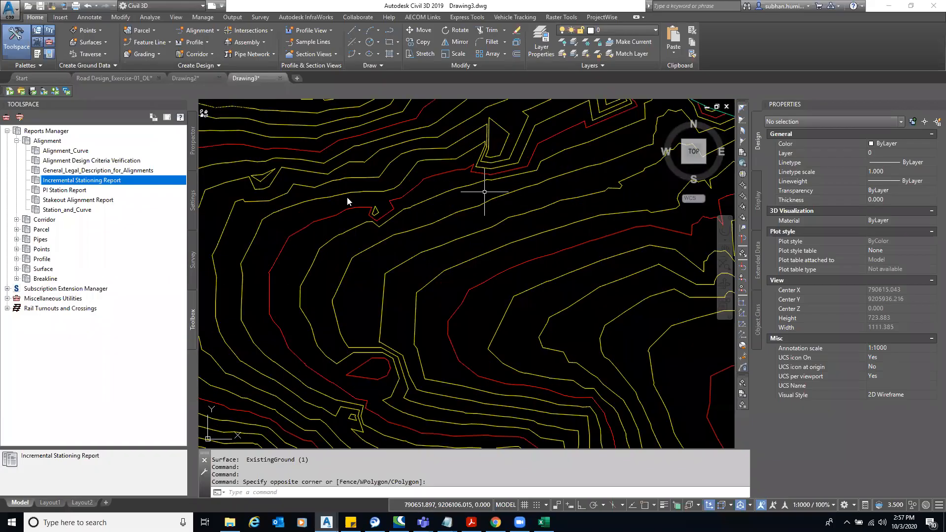
right_click(532, 160)
left_click(567, 292)
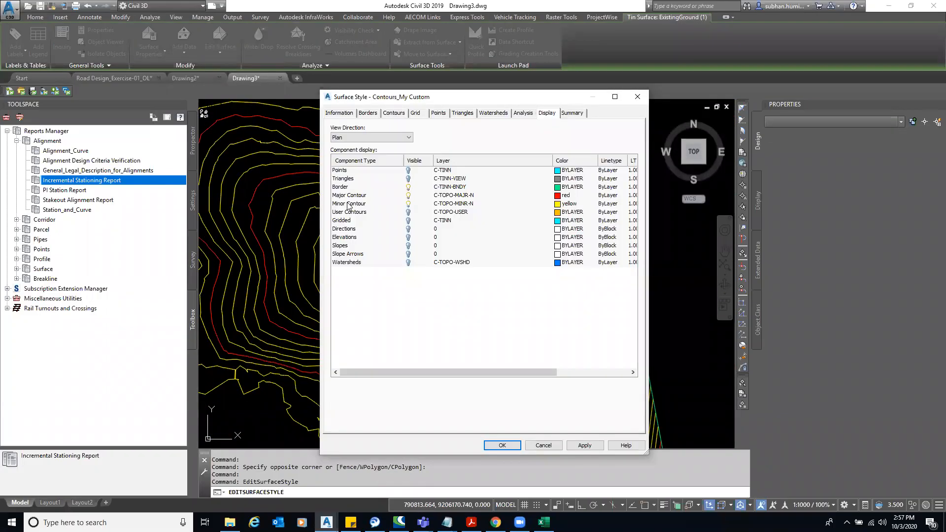
left_click(572, 205)
left_click(558, 204)
key("Return")
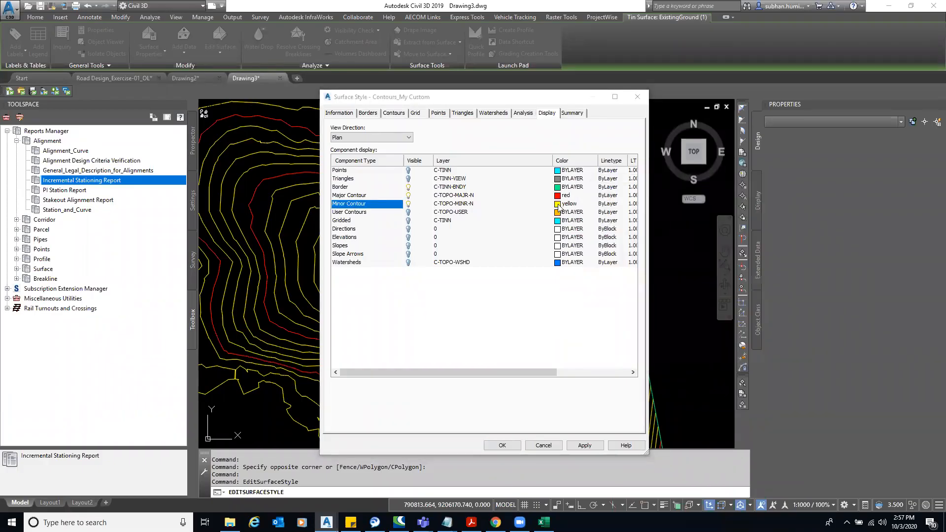
left_click(506, 445)
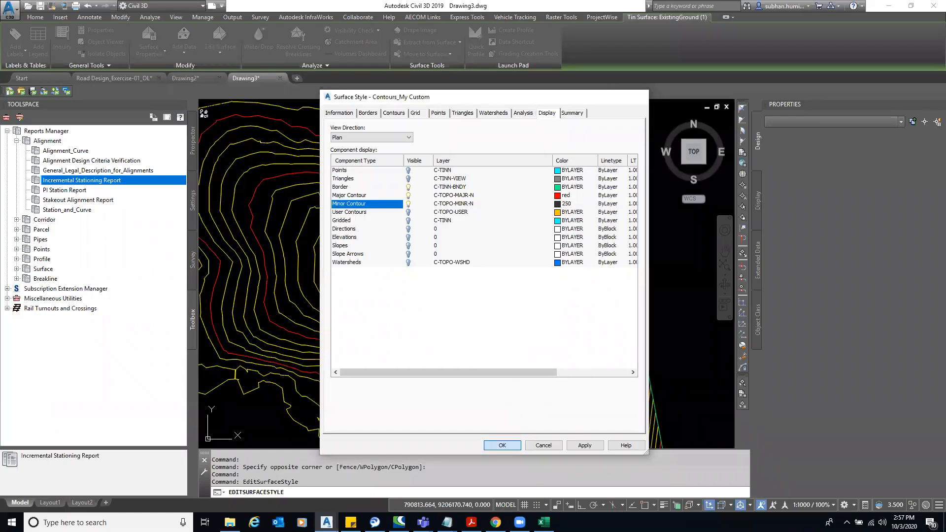
- Edit the surface's Contours_My Custom style and set the Minor Contour color to 178
scroll(512, 232, "down", 4)
scroll(426, 215, "up", 7)
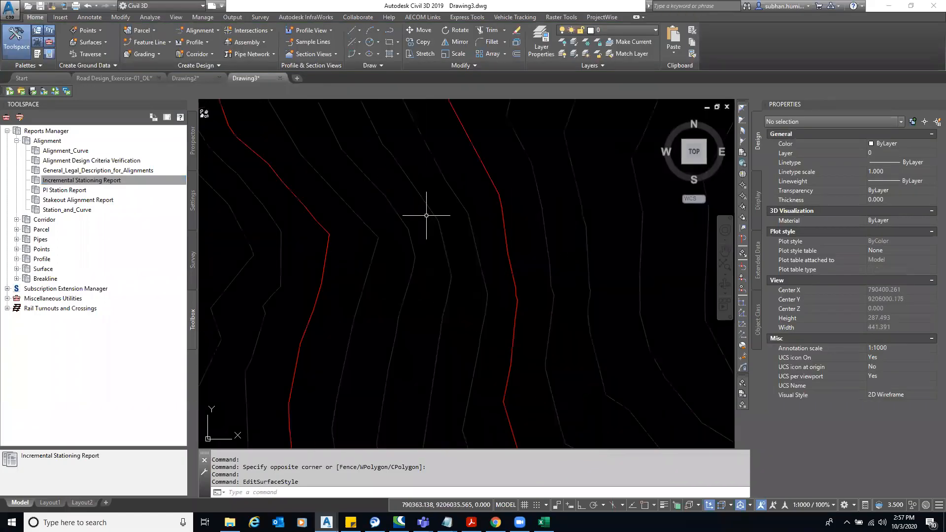
scroll(444, 184, "down", 6)
middle_click_drag(468, 220, 462, 194)
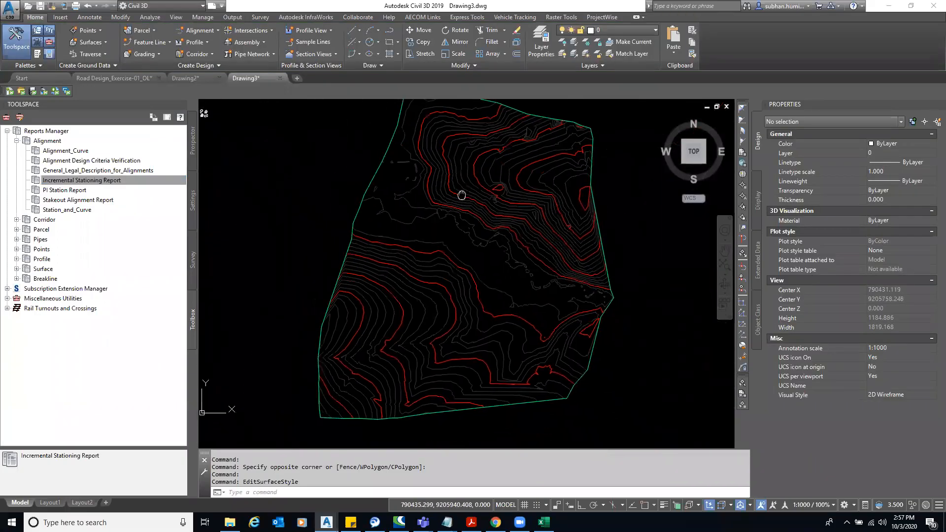
left_click(548, 164)
left_click(542, 158)
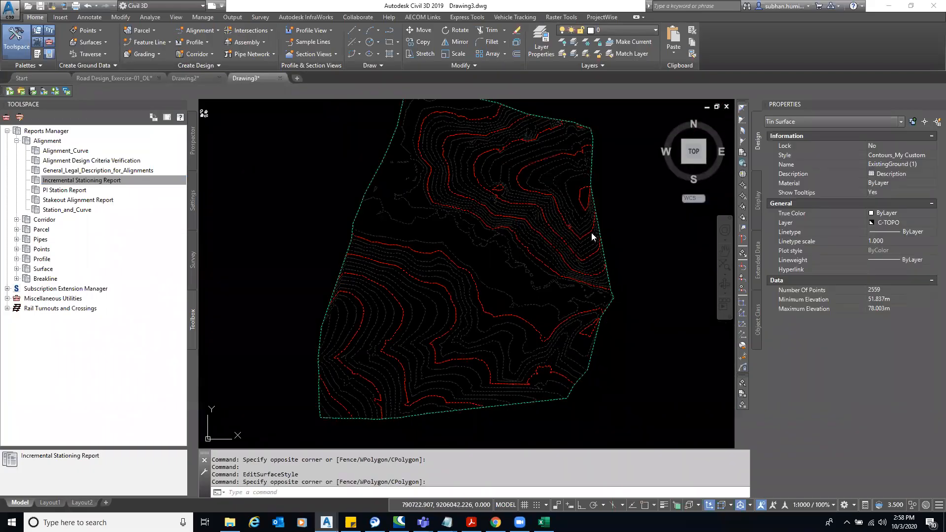
right_click(549, 166)
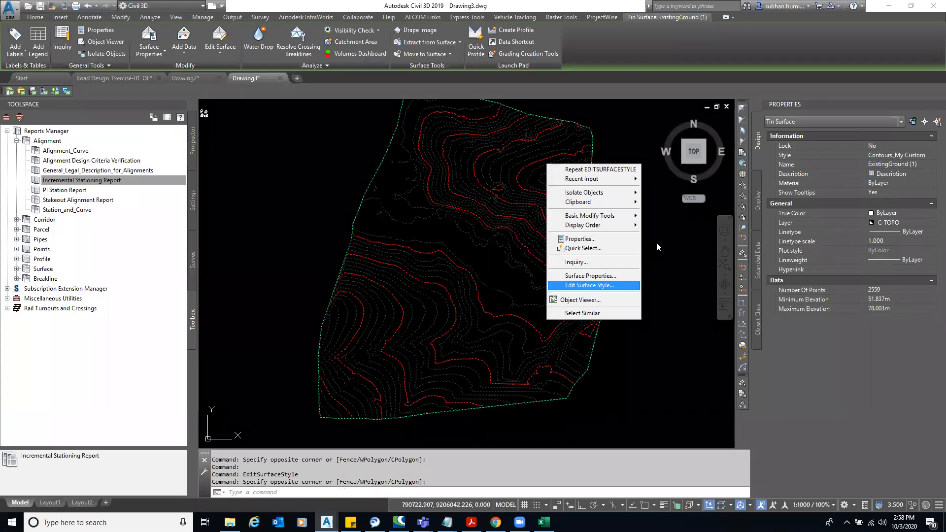
left_click(599, 286)
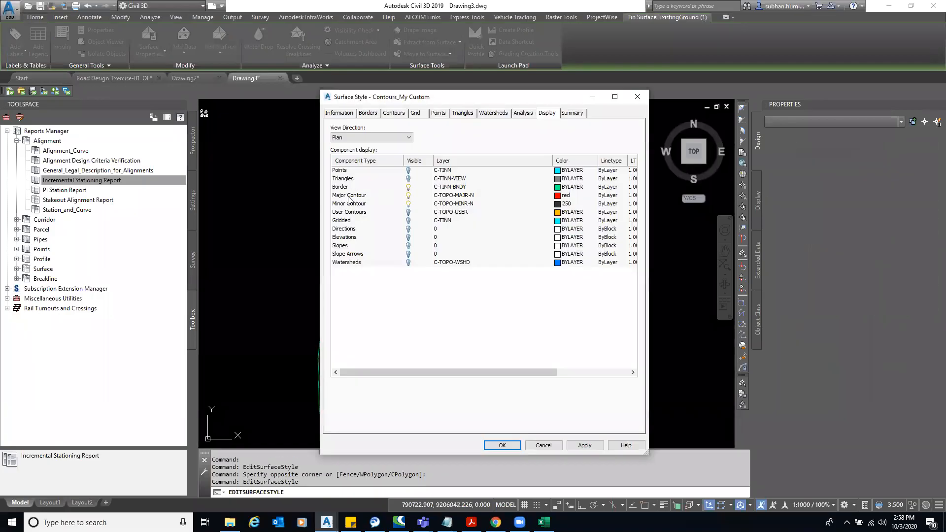
left_click(364, 204)
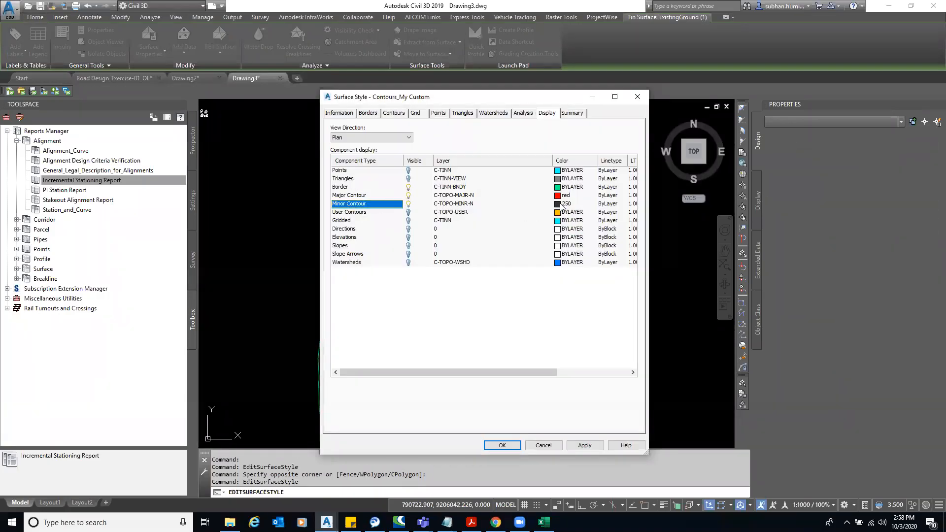
left_click(560, 204)
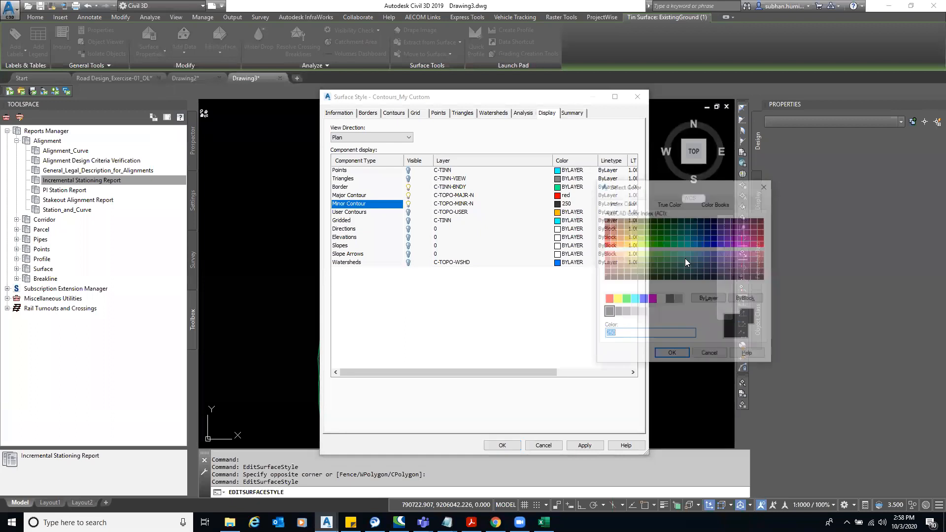
left_click(716, 225)
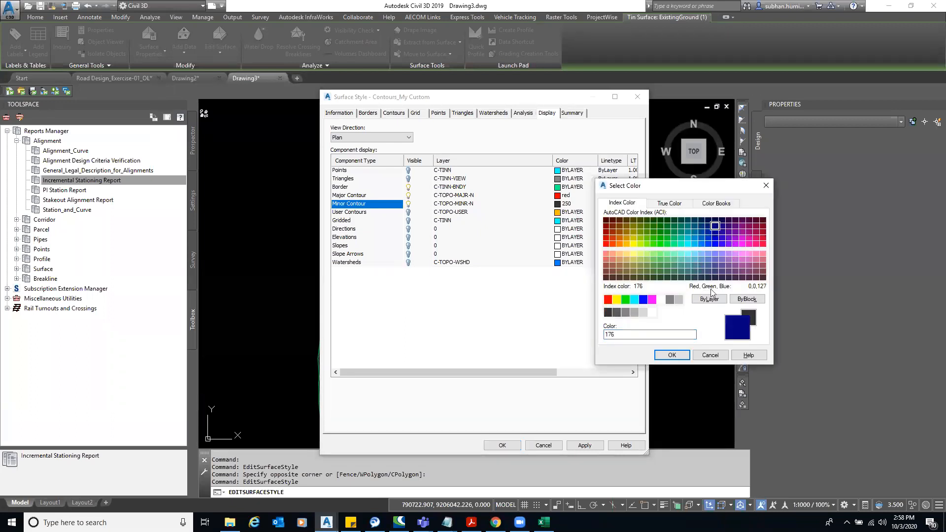
left_click(715, 222)
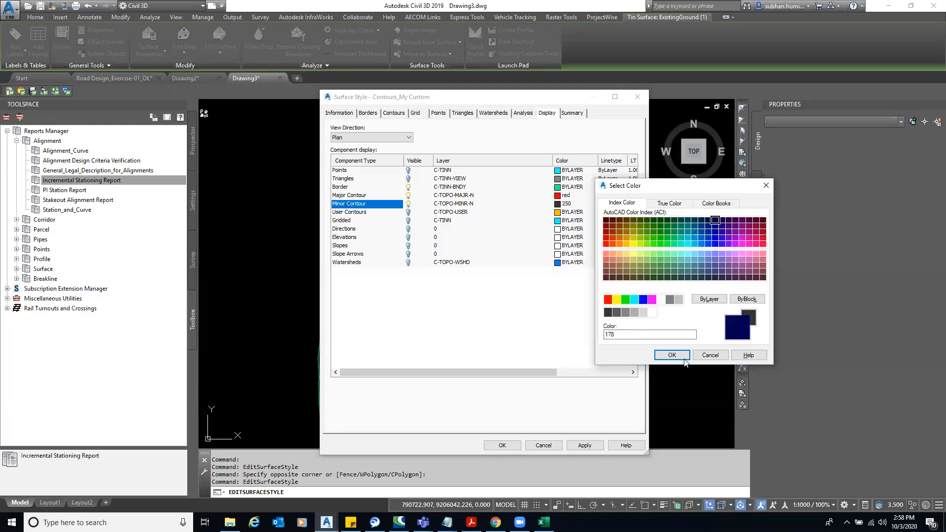
left_click(671, 355)
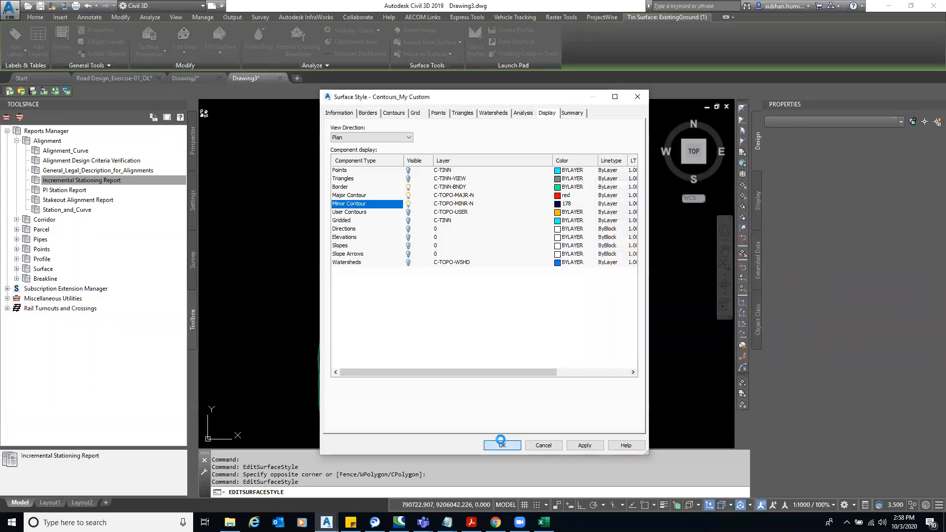
left_click(501, 445)
- Examine how legible the recolored minor contours are against the major contours, up close and across the whole surface
scroll(550, 217, "up", 6)
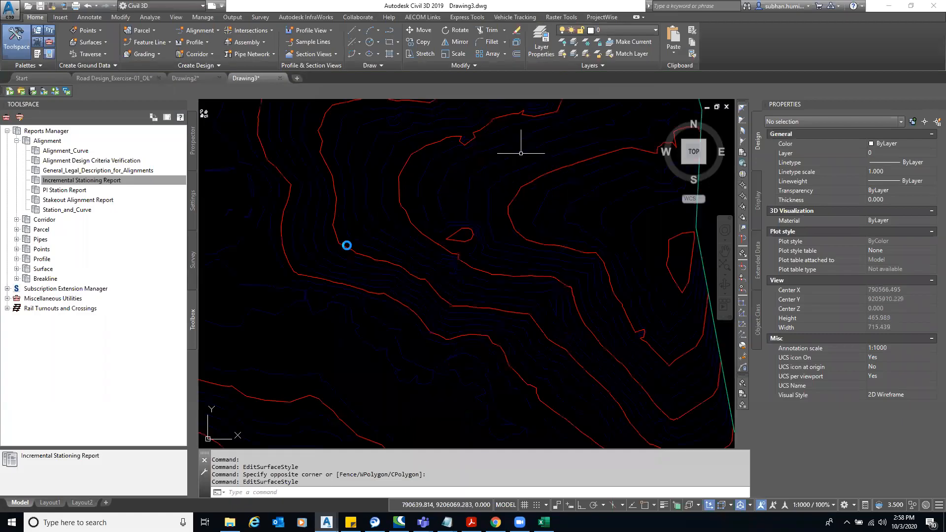
scroll(550, 217, "up", 3)
middle_click_drag(550, 217, 338, 246)
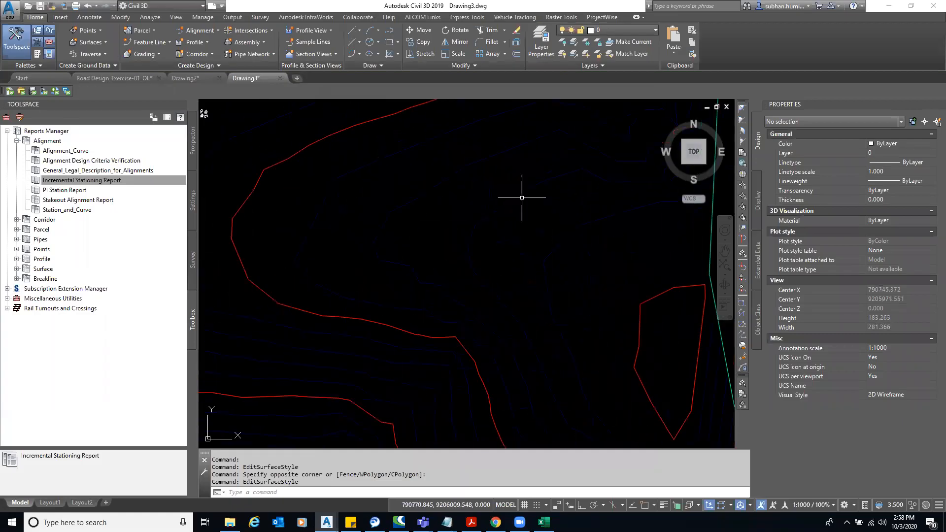
scroll(523, 196, "down", 4)
scroll(523, 197, "down", 2)
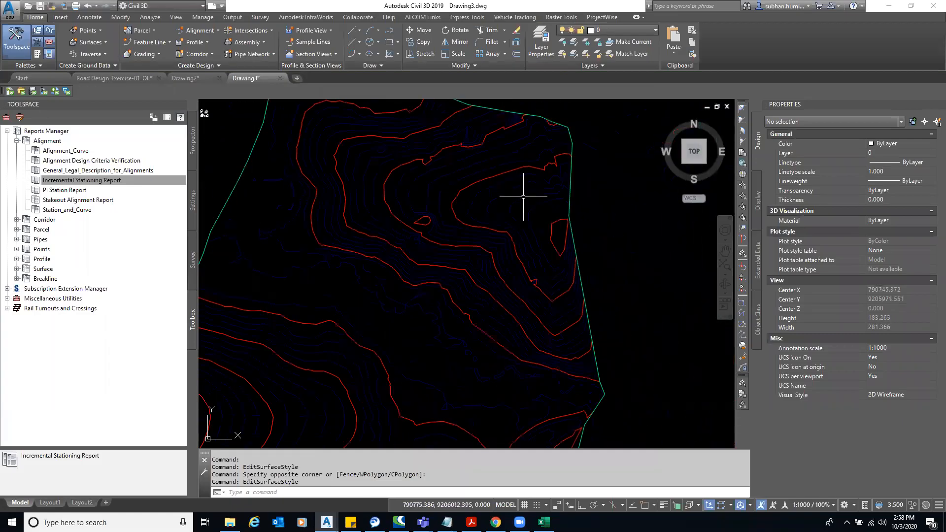
scroll(524, 197, "down", 5)
scroll(545, 179, "up", 2)
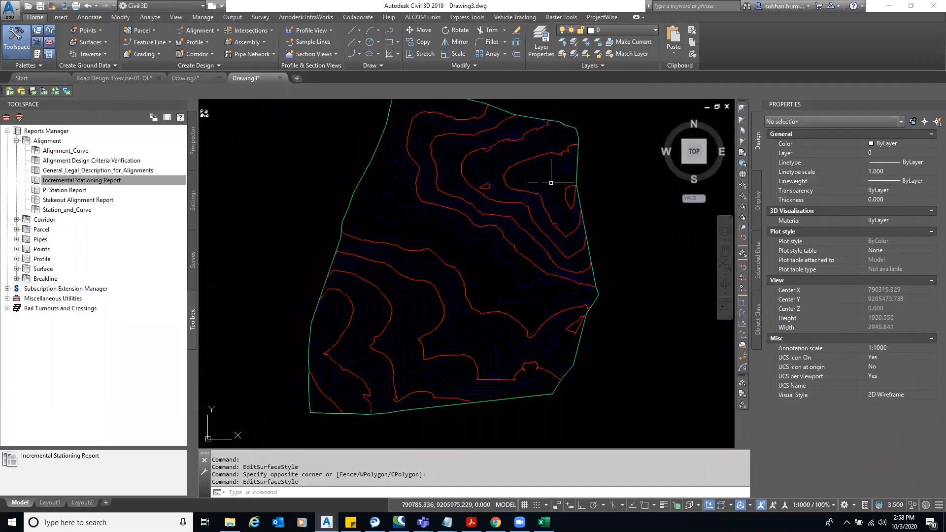
scroll(618, 216, "up", 1)
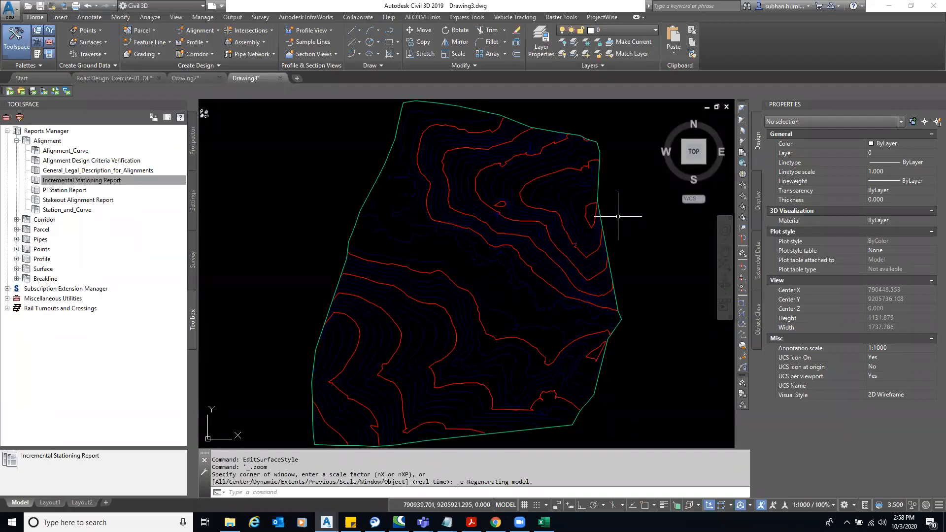
left_click(554, 187)
left_click(892, 156)
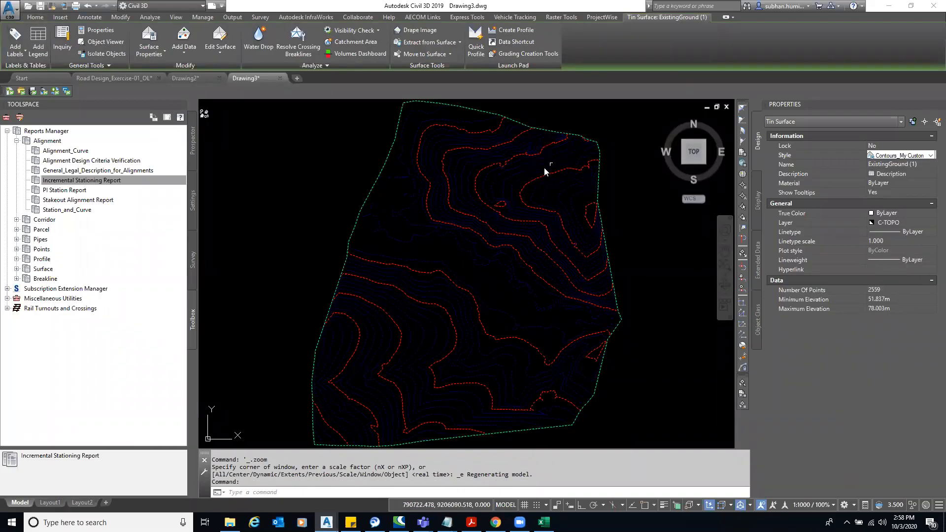
key("Escape")
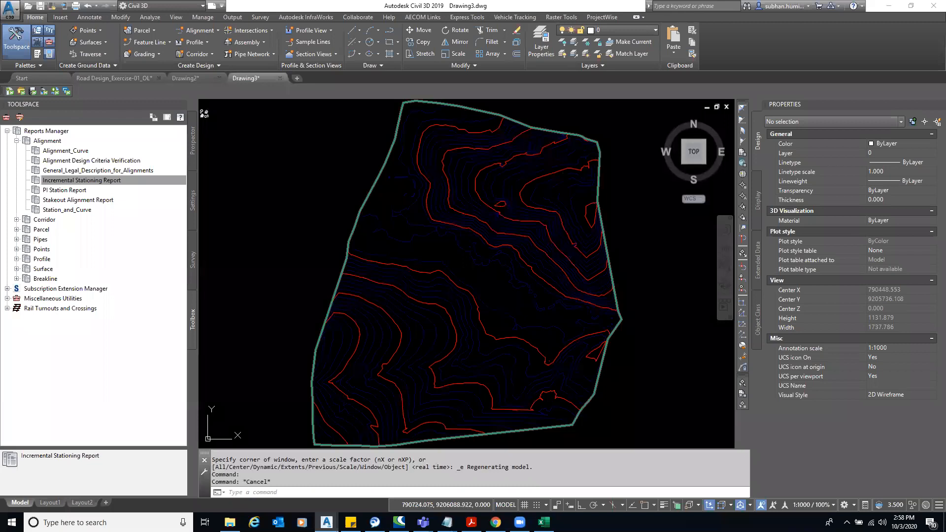
left_click(548, 168)
key("Escape")
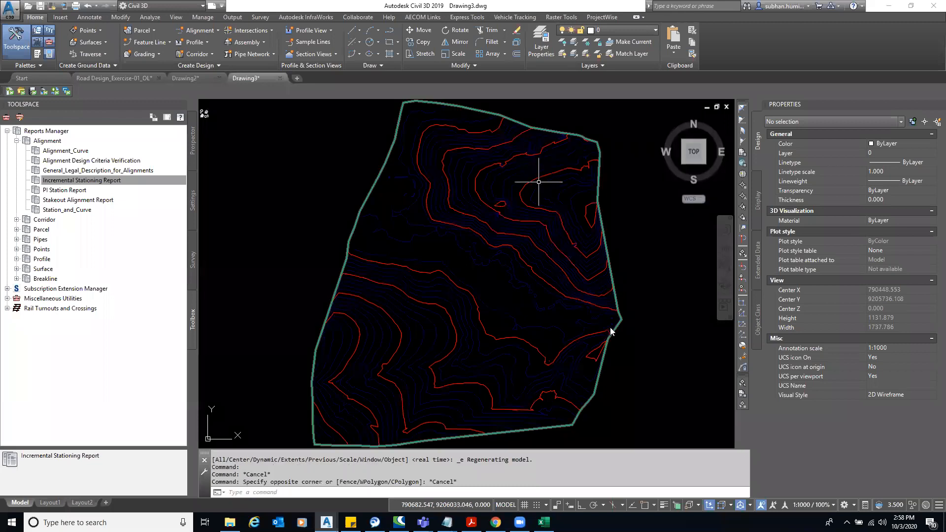
- Edit the surface's Contours_My Custom style and set the Minor Contour color to 9
left_click(537, 175)
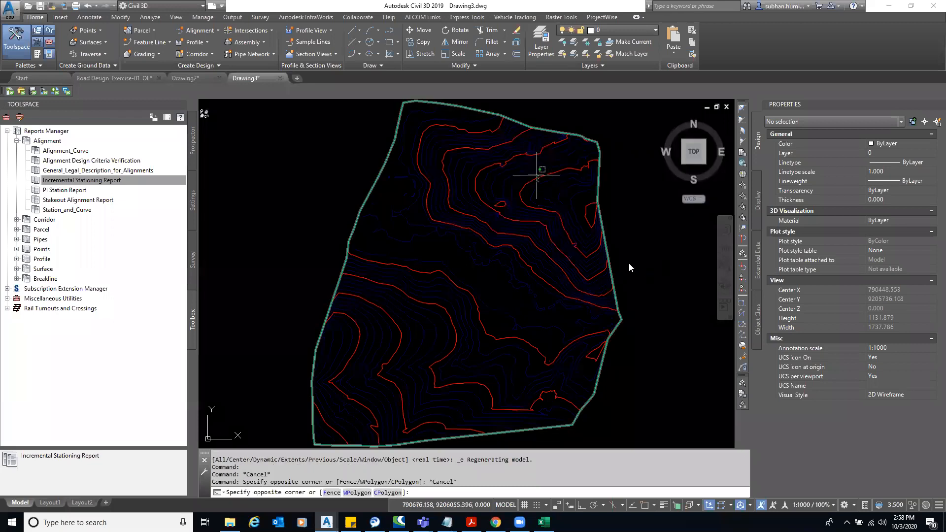
left_click(582, 264)
right_click(635, 377)
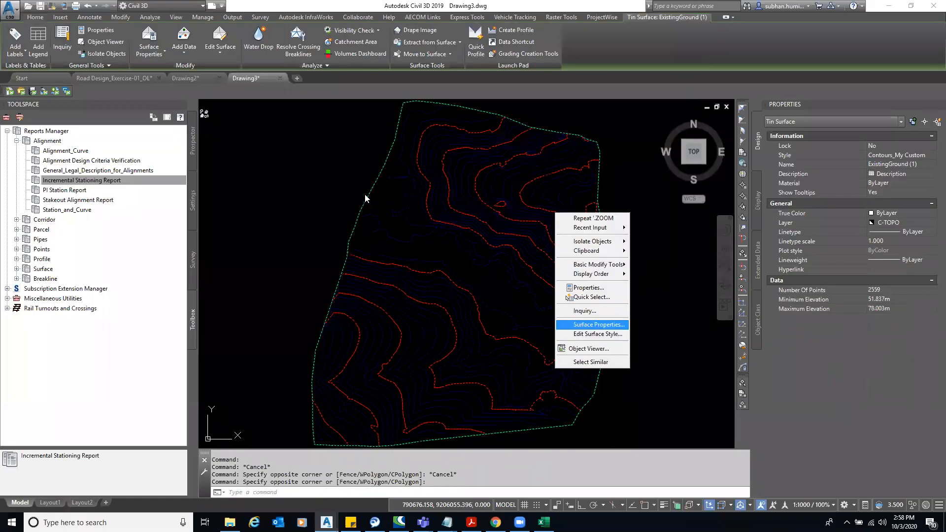
key("Down")
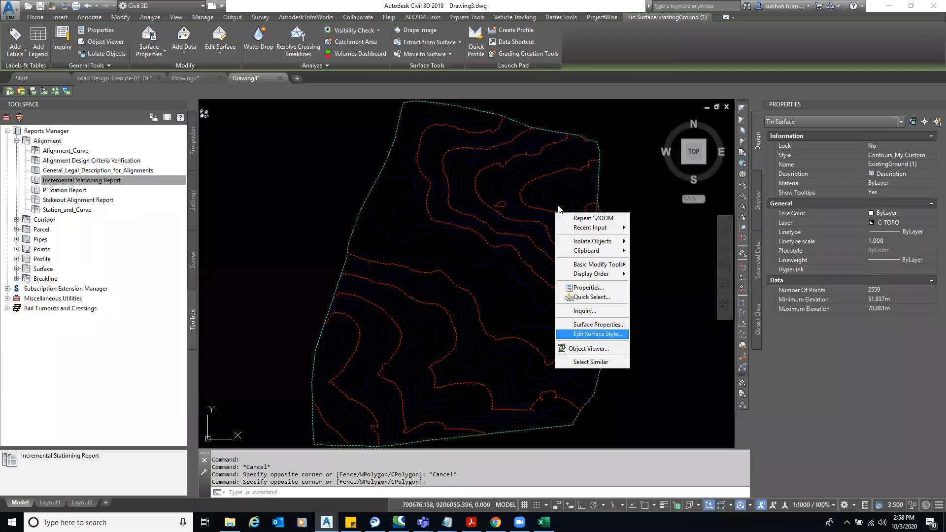
key("Return")
left_click(559, 204)
type("9")
key("Return")
left_click(502, 445)
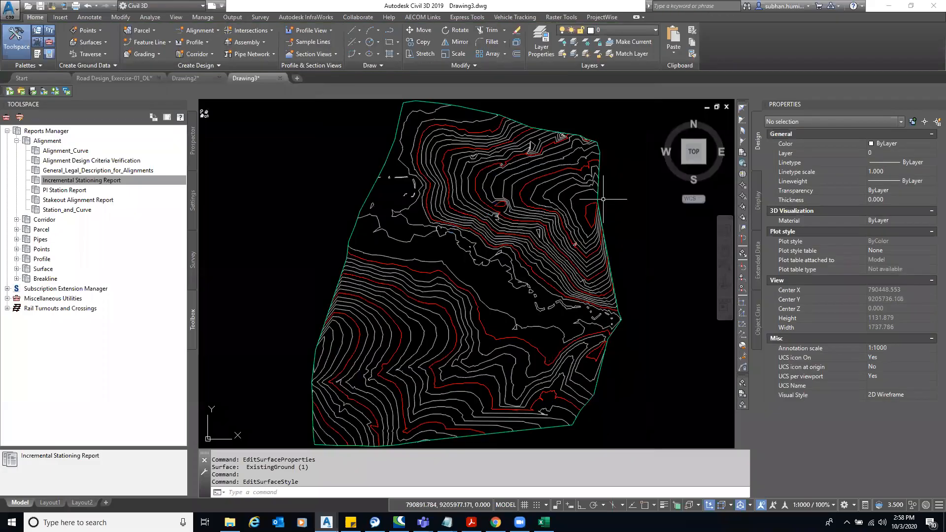
- Inspect the minor and major contours with their updated colors across the whole surface
key("Escape")
key("Escape")
scroll(603, 199, "up", 2)
scroll(602, 247, "up", 2)
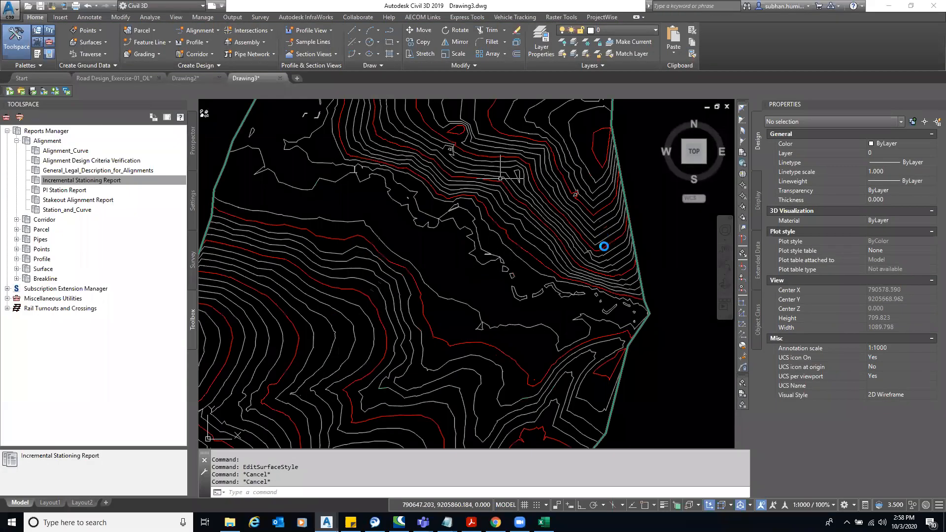
scroll(500, 175, "down", 5)
scroll(450, 227, "up", 2)
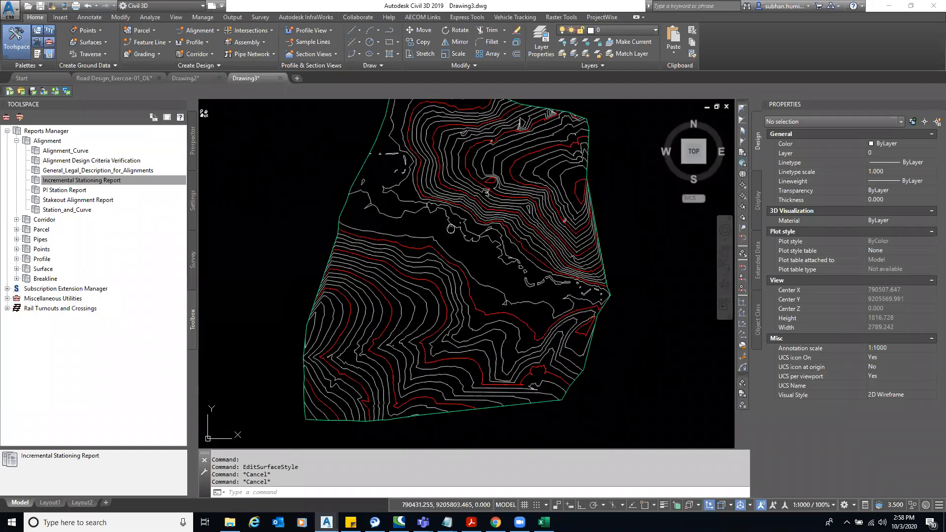
middle_click_drag(451, 229, 440, 222)
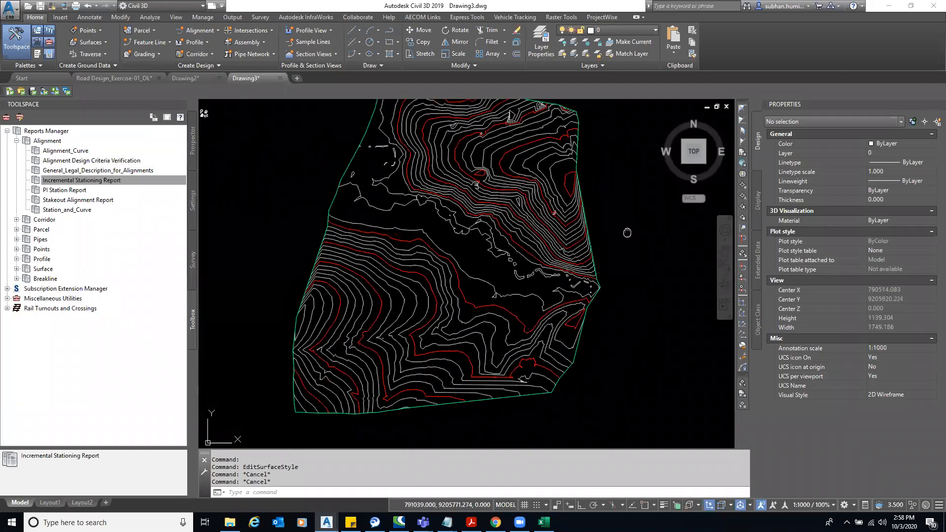
middle_click_drag(627, 232, 623, 265)
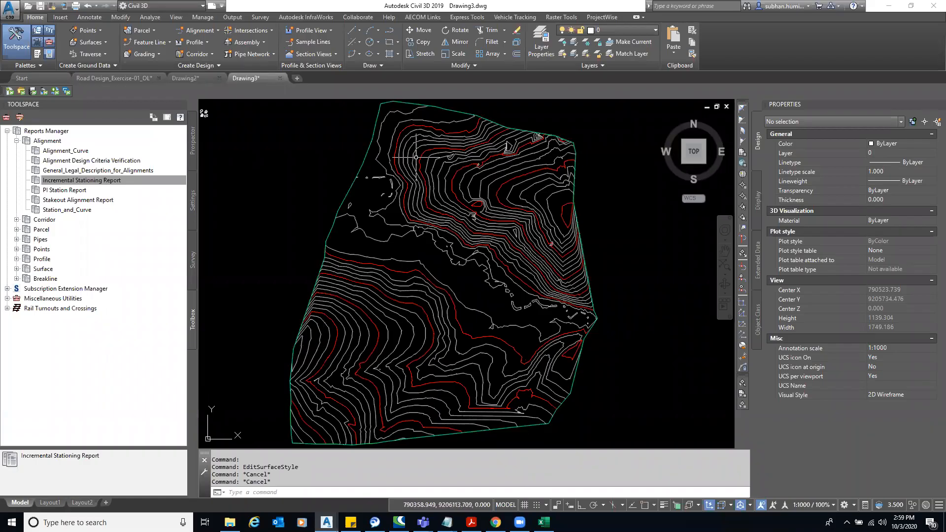
- Create a Water Drop path on the northeastern slope of the ExistingGround (1) surface, with a marker placed at its start point
left_click(552, 193)
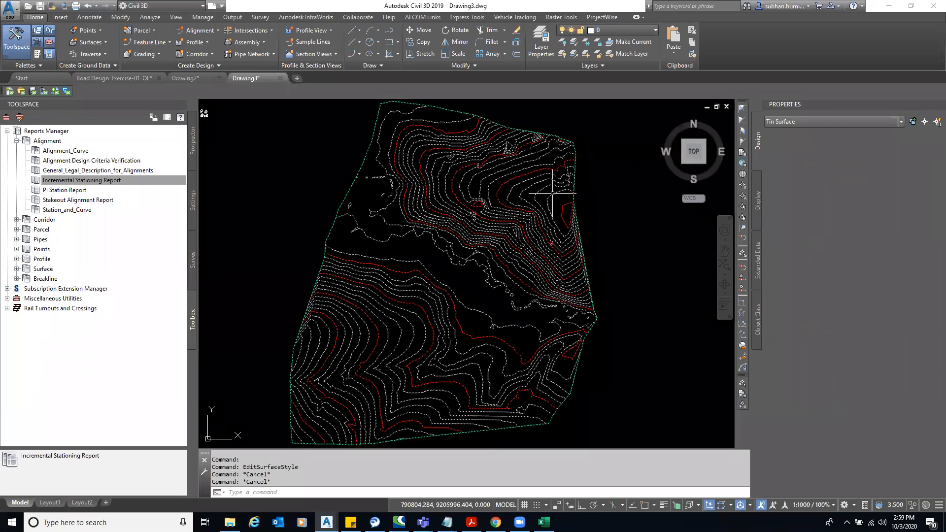
left_click(35, 19)
left_click(151, 18)
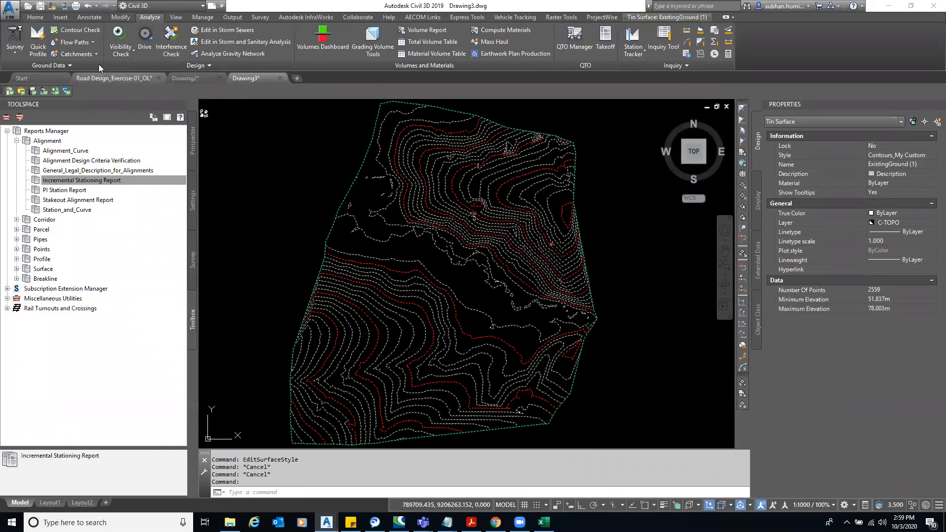
left_click(90, 44)
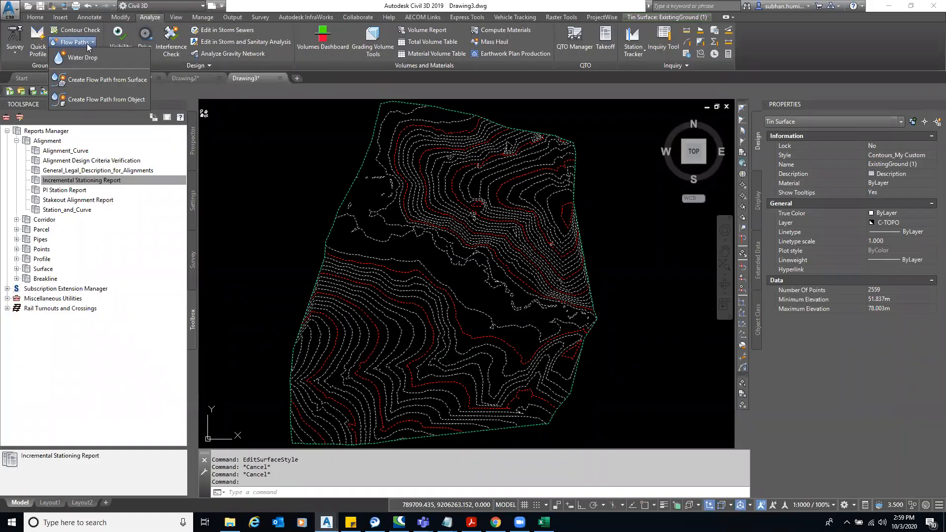
left_click(80, 58)
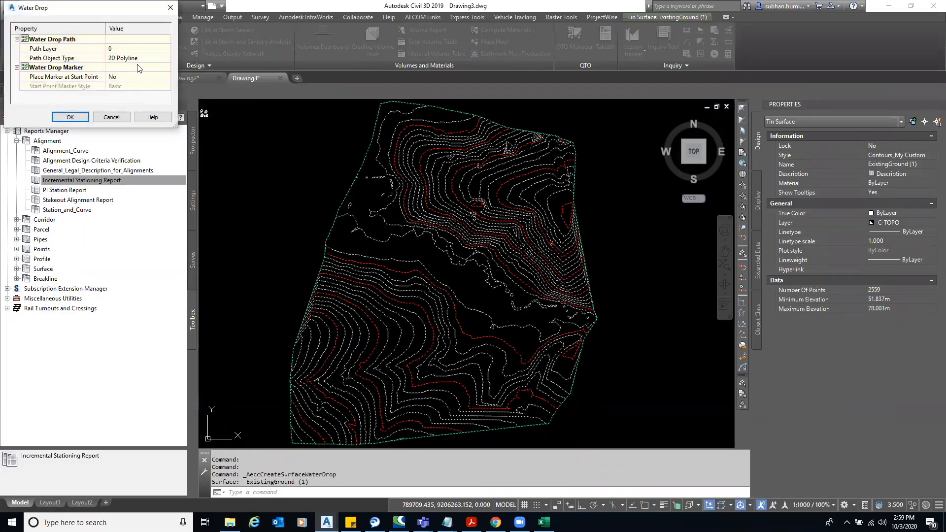
left_click(132, 78)
left_click(132, 77)
left_click(114, 96)
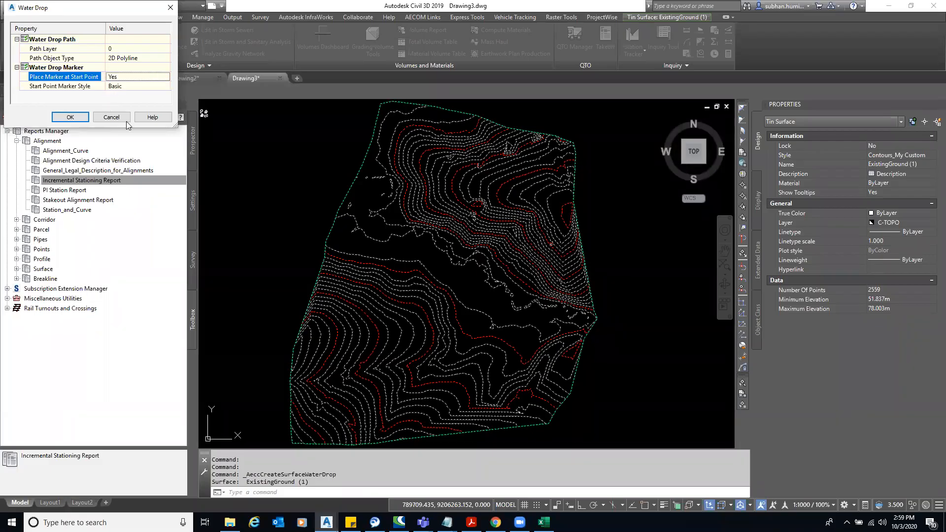
left_click_drag(176, 126, 177, 147)
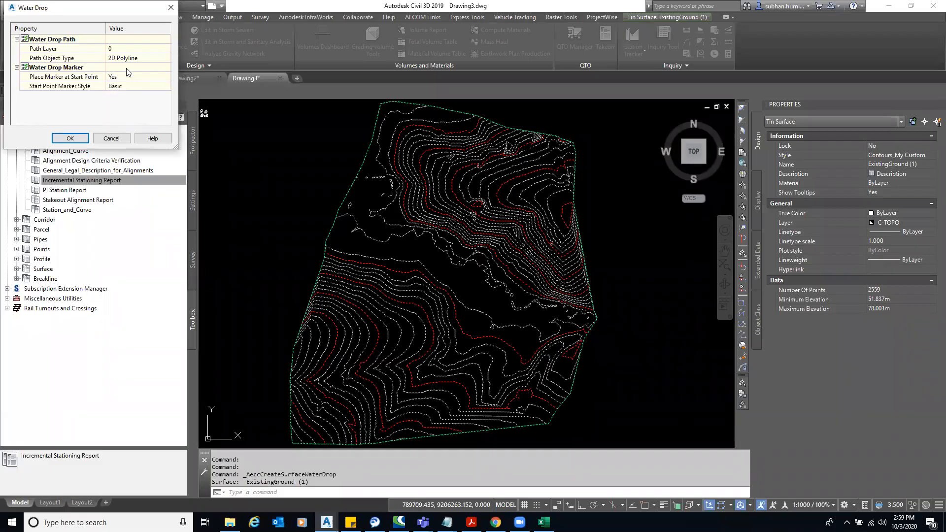
left_click(74, 139)
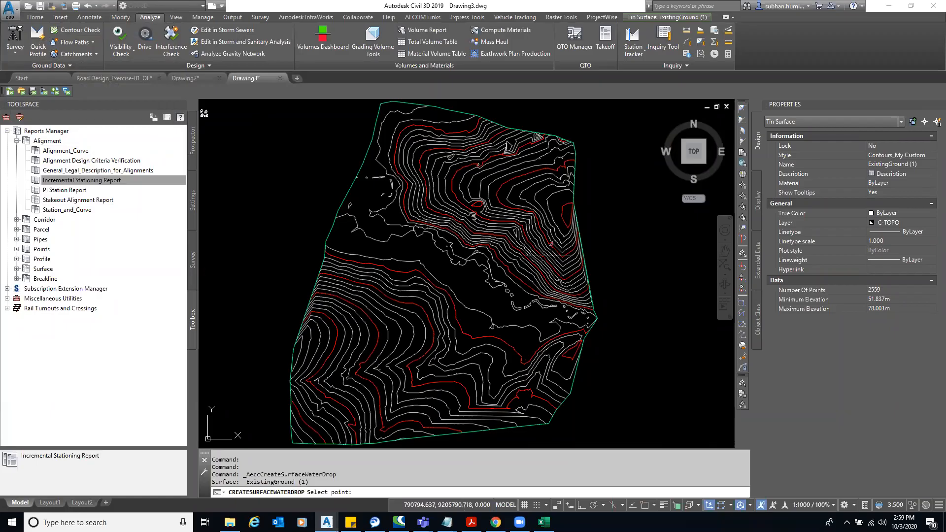
left_click(545, 251)
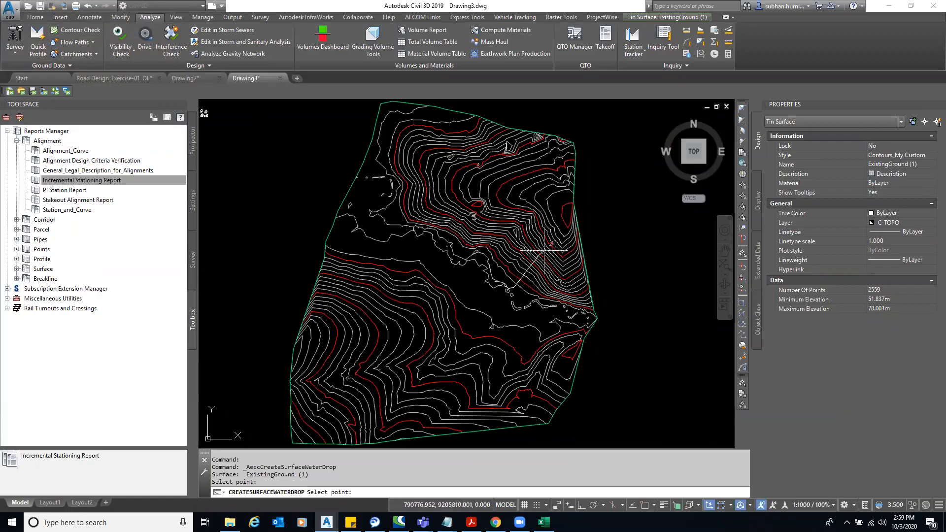
key("Return")
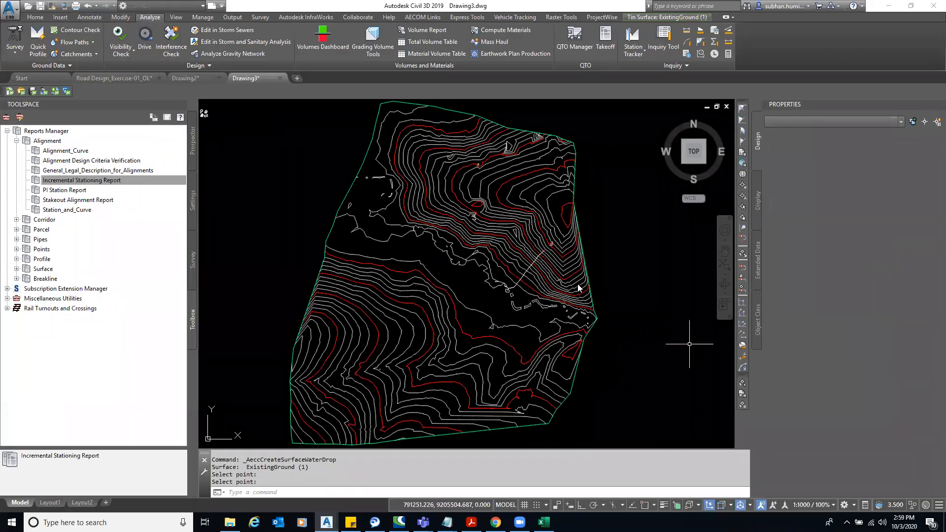
- Examine the lower end of the water drop path on the northeastern slope, where it reaches the low ground
scroll(576, 283, "up", 4)
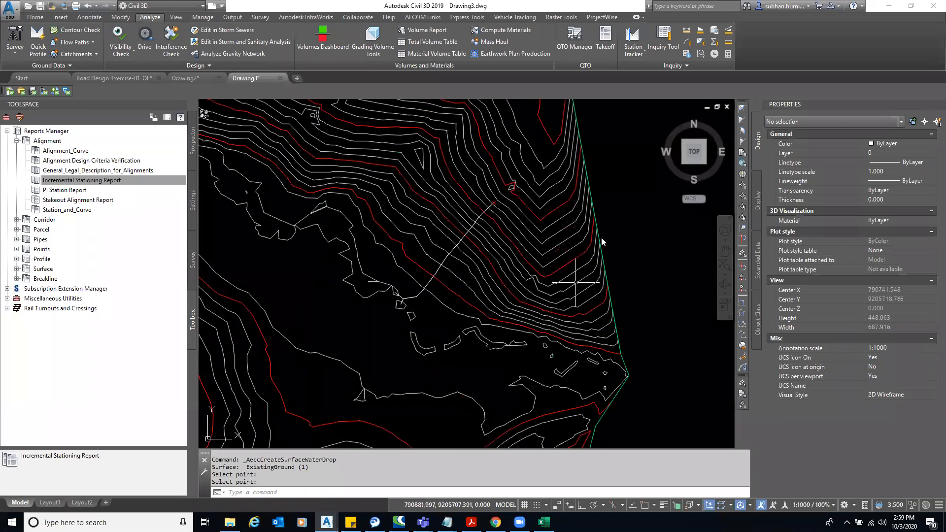
left_click(576, 283)
left_click(659, 256)
scroll(401, 321, "up", 6)
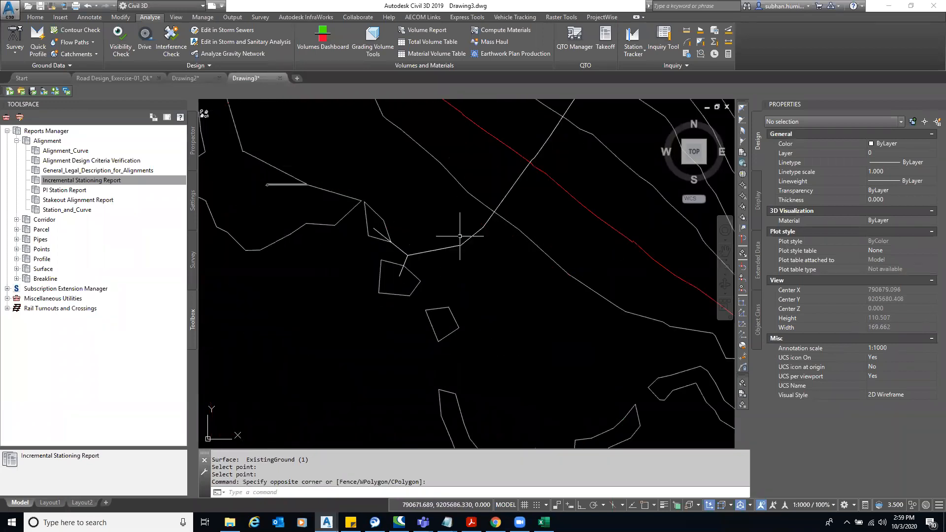
scroll(480, 249, "down", 6)
- Edit the ExistingGround (1) surface's Contours_My Custom style and set the Minor Contour color to 251
left_click(537, 252)
left_click(523, 243)
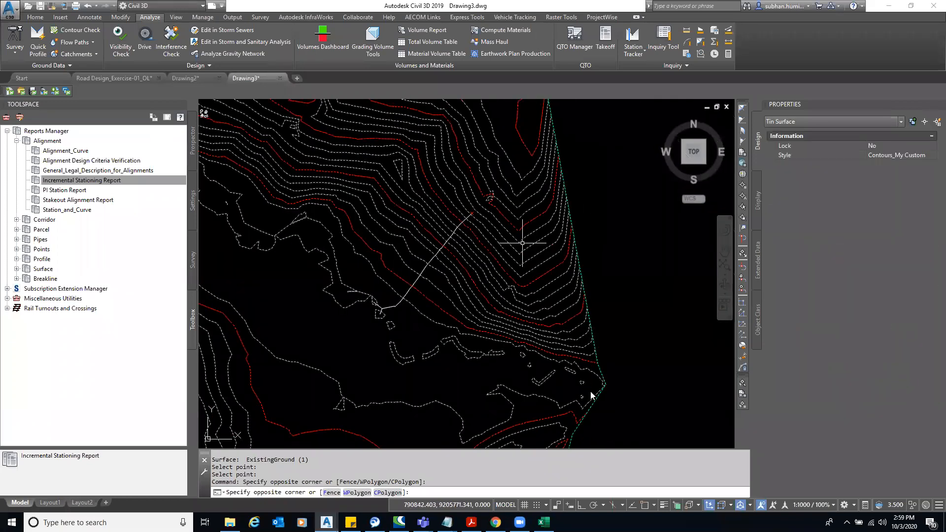
right_click(569, 319)
key("Escape")
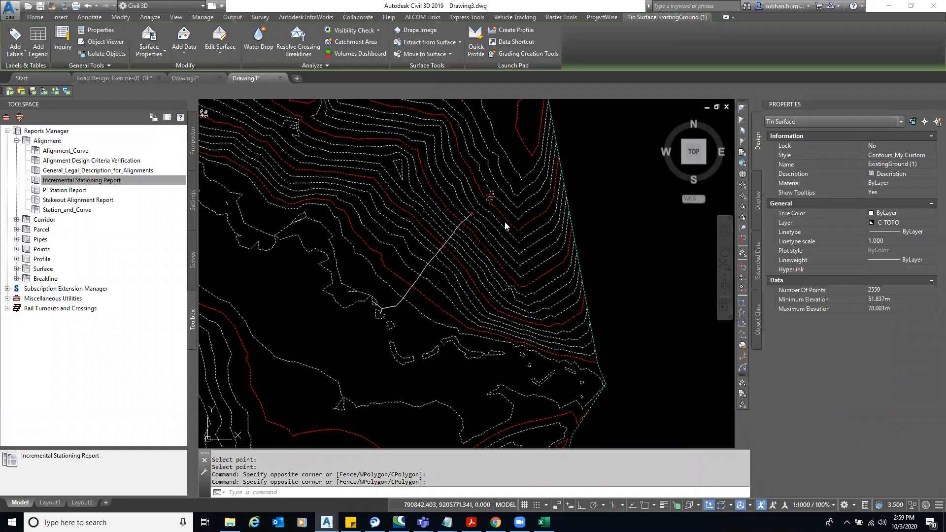
double_click(505, 226)
left_click(524, 196)
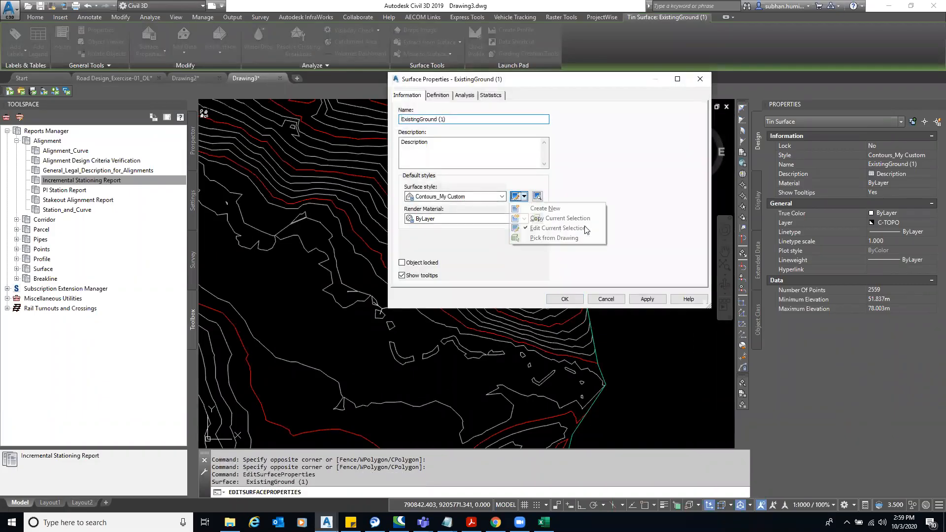
left_click(557, 228)
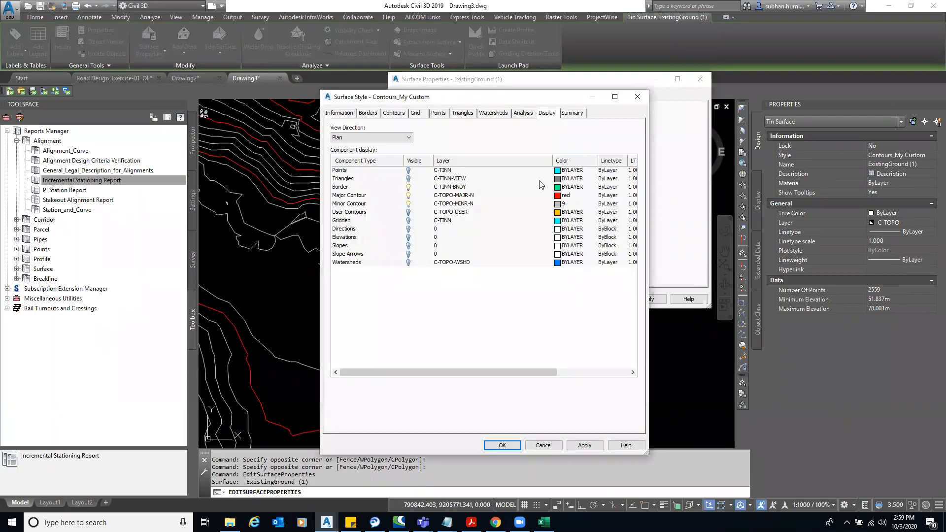
left_click(579, 205)
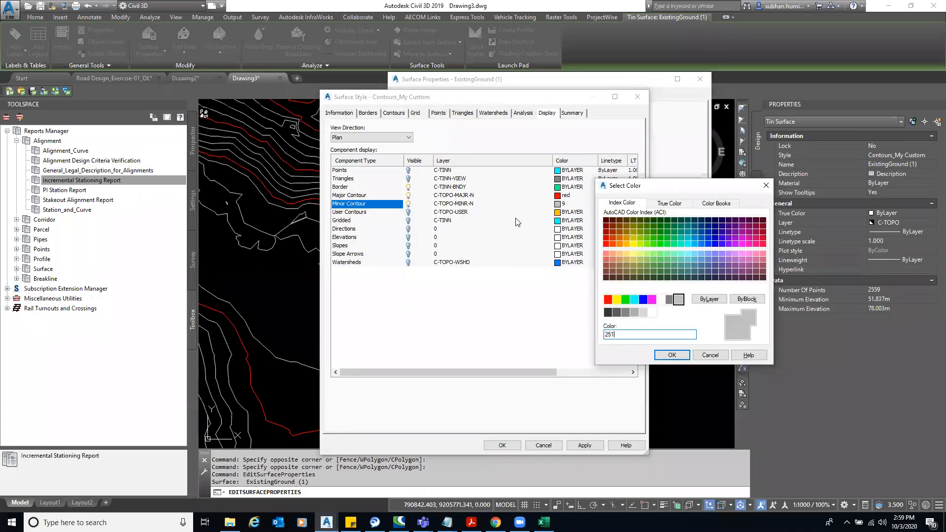
type("251")
key("Return")
left_click(502, 445)
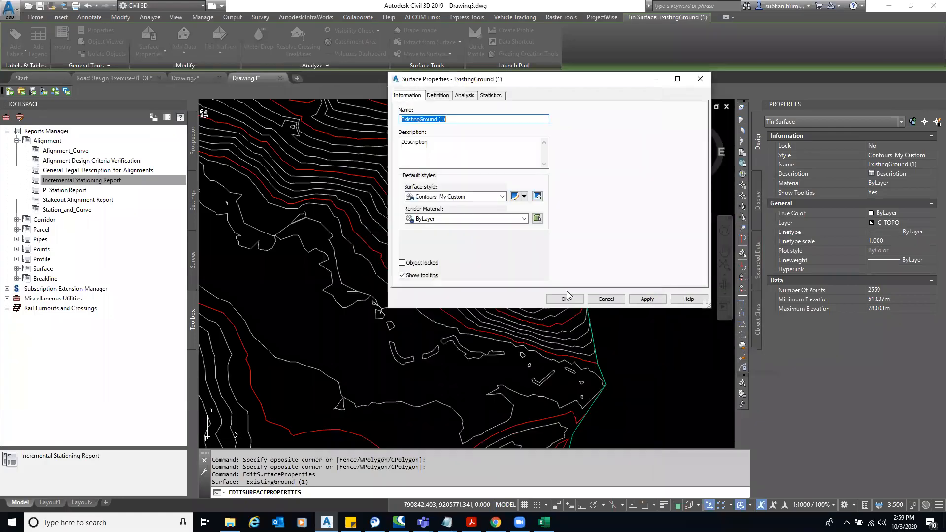
left_click(566, 298)
- Inspect how the darker minor contours set off the water drop path across the whole surface
left_click(631, 264)
left_click(661, 321)
scroll(564, 265, "down", 2)
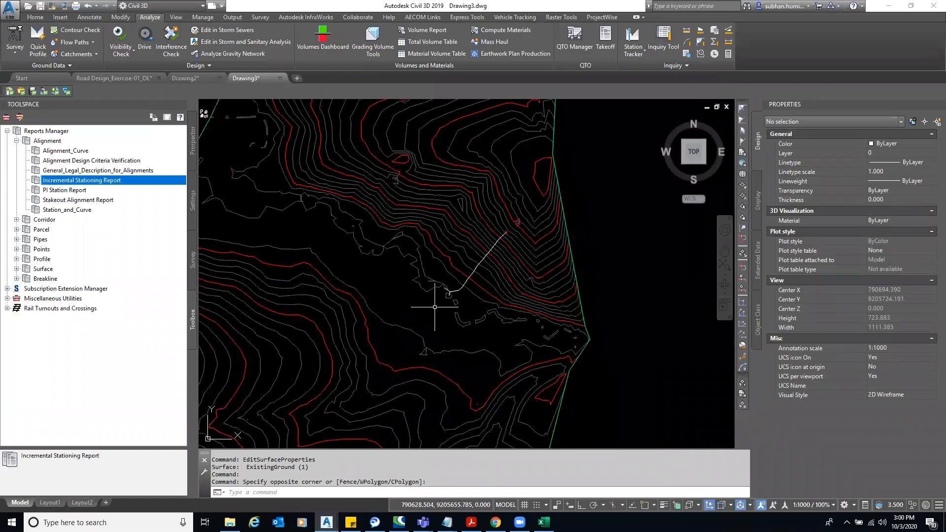
left_click(557, 212)
key("Escape")
key("Escape")
left_click(499, 300)
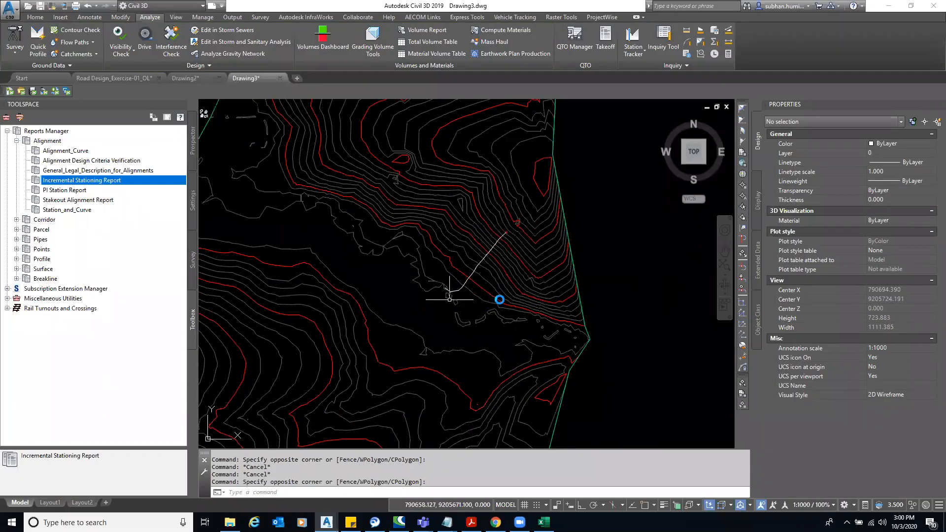
scroll(500, 299, "down", 3)
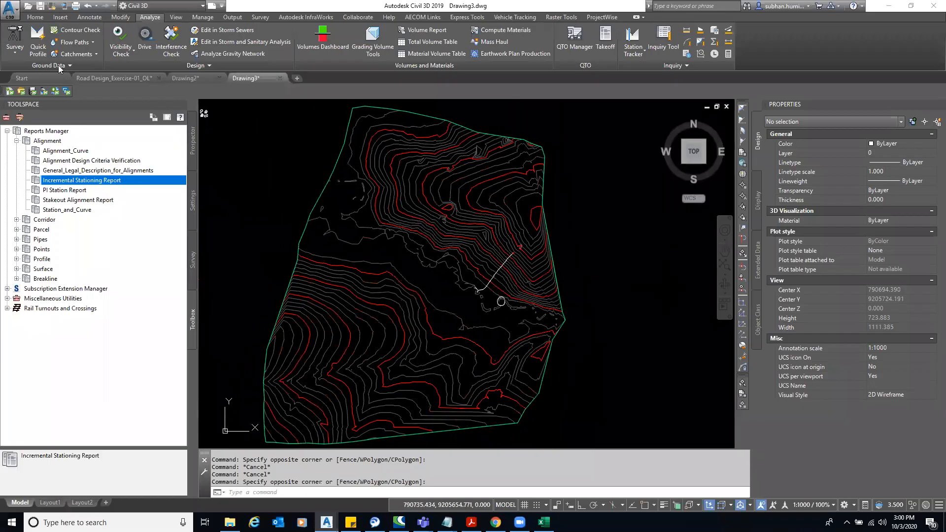
- Create a second Water Drop path on the ExistingGround (1) surface, starting on the southwestern slope
left_click(75, 43)
left_click(83, 57)
left_click(74, 139)
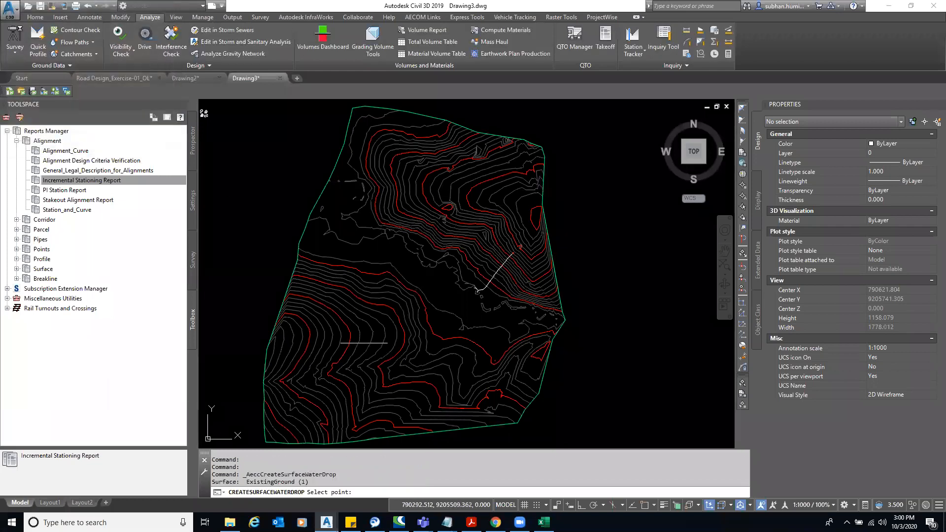
left_click(356, 321)
key("Return")
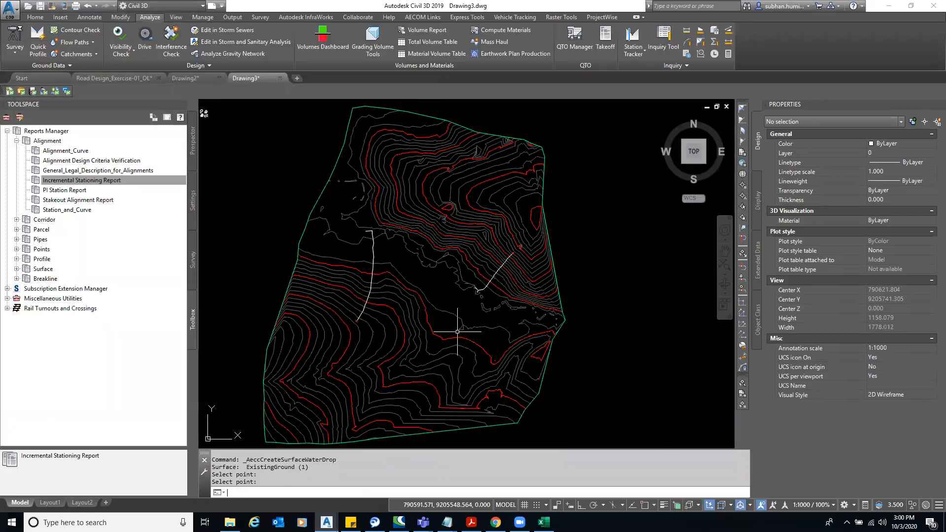
- Examine where the southwestern water drop path ends in the valley, then view the full surface extents
scroll(354, 232, "up", 4)
scroll(355, 232, "up", 2)
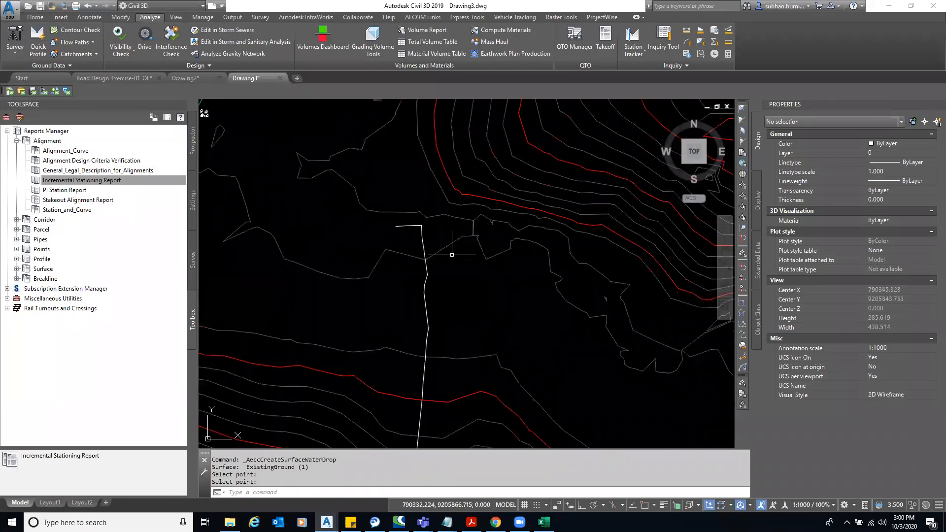
scroll(404, 214, "down", 2)
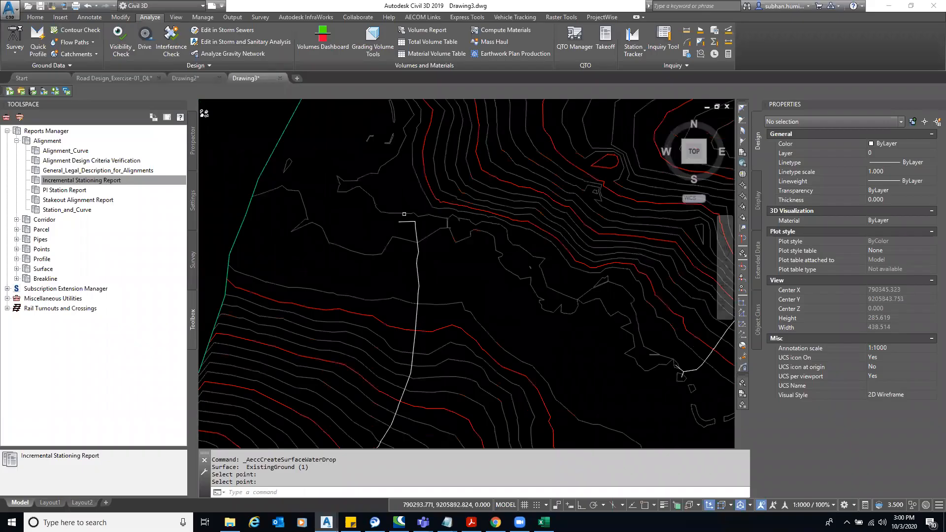
scroll(404, 214, "down", 4)
scroll(404, 226, "down", 3)
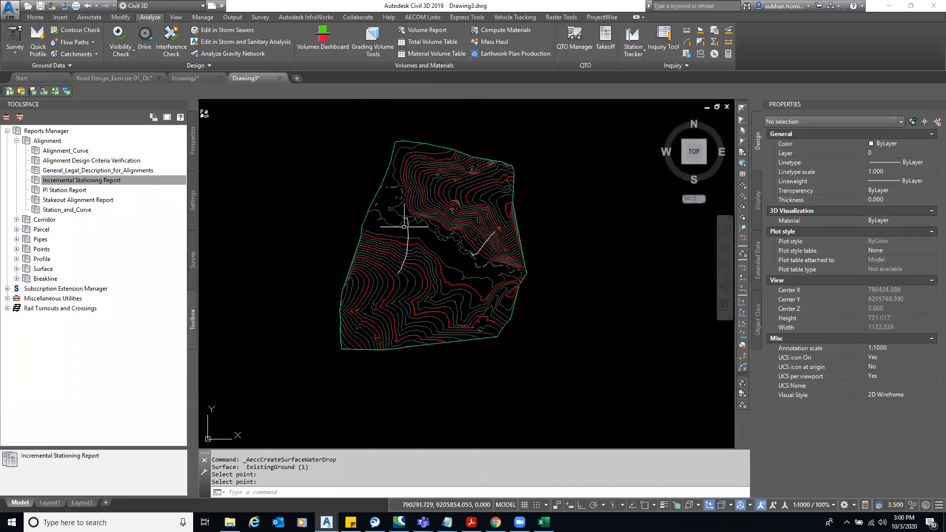
middle_click(404, 226)
middle_click(404, 226)
left_click(532, 219)
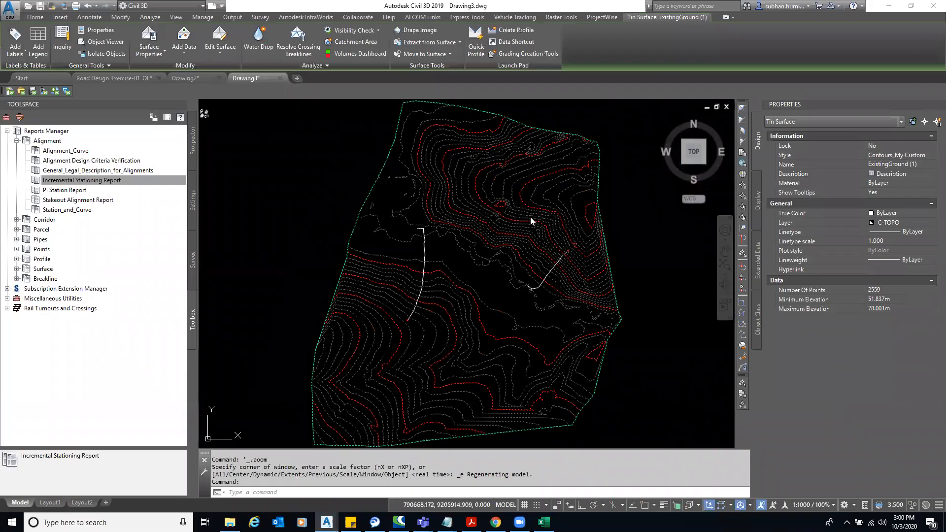
right_click(530, 216)
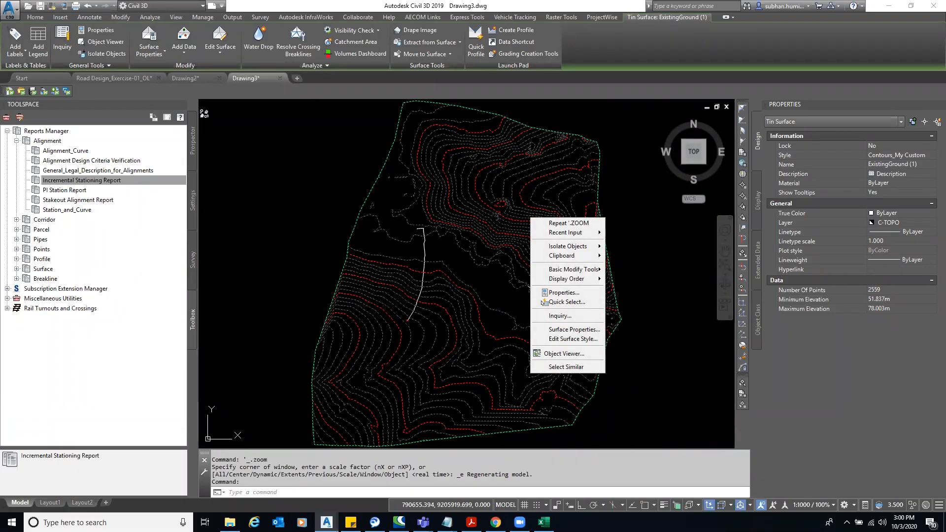
key("Escape")
key("Escape")
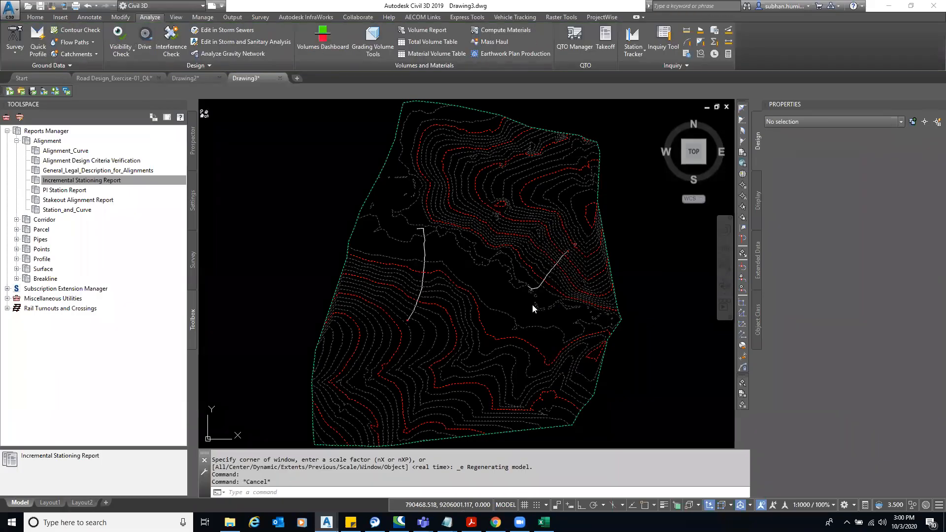
- Edit the surface's Contours_My Custom style and turn on the visibility of the Slope Arrows component
left_click(592, 266)
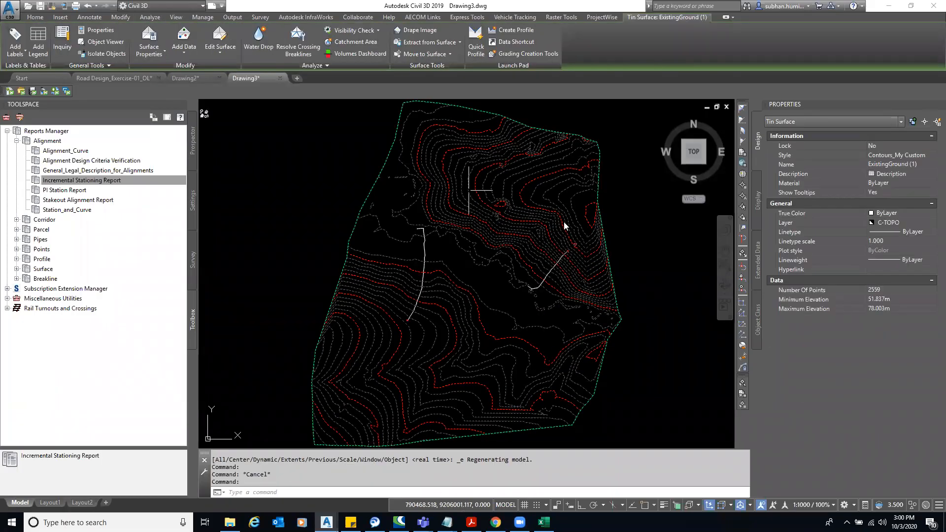
double_click(525, 199)
left_click(525, 197)
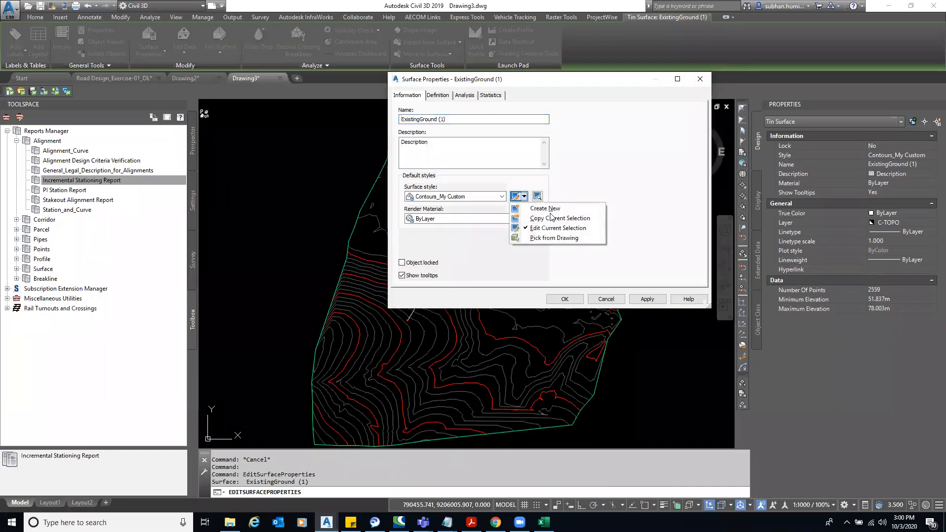
left_click(591, 228)
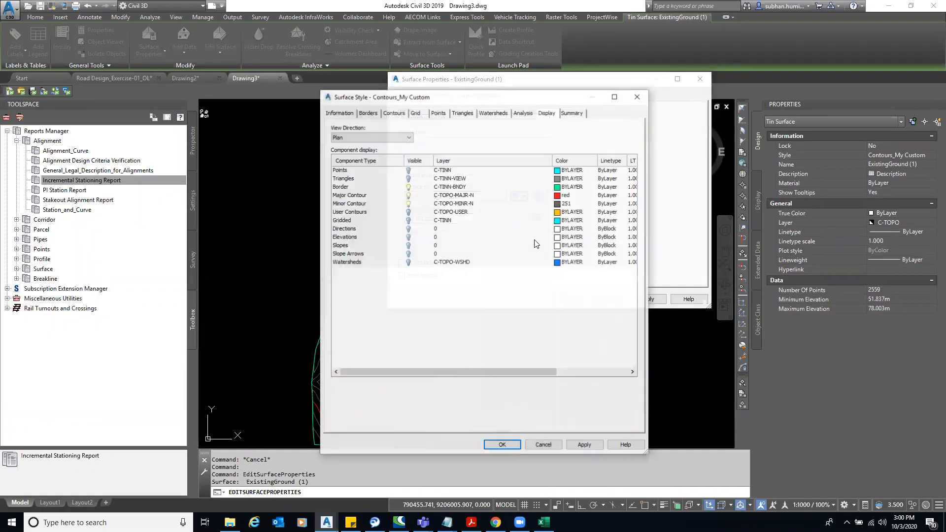
left_click(408, 255)
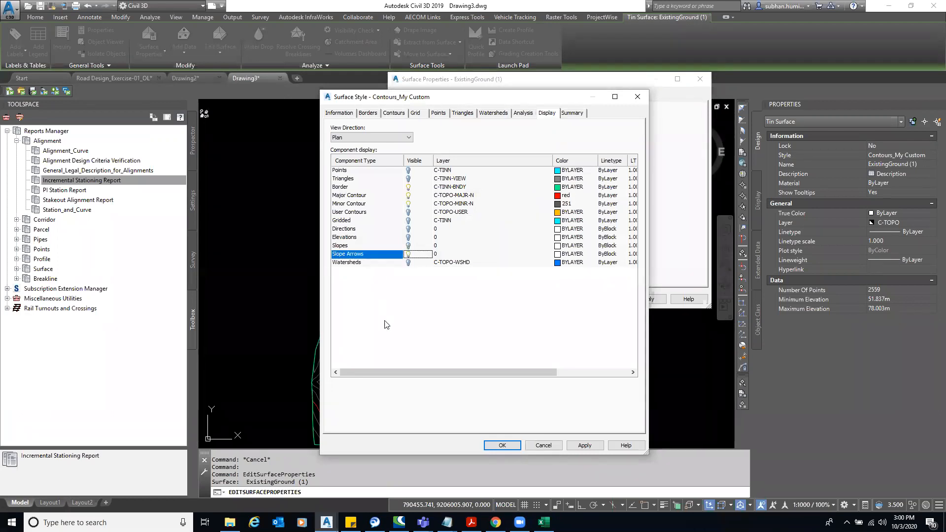
left_click(503, 447)
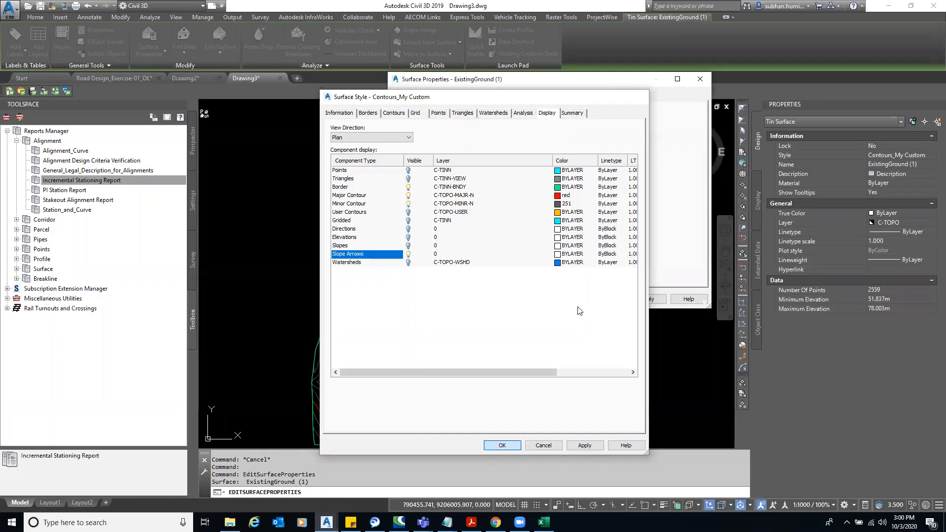
left_click(565, 298)
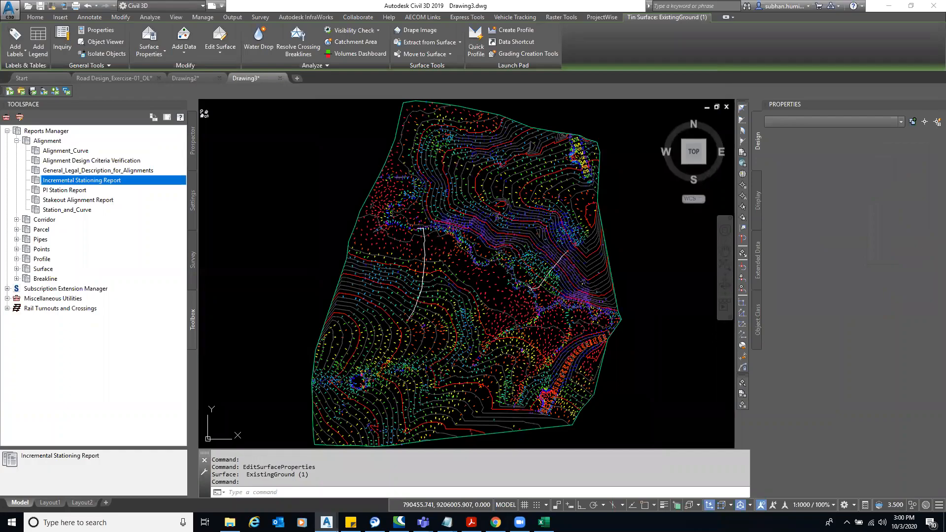
key("Escape")
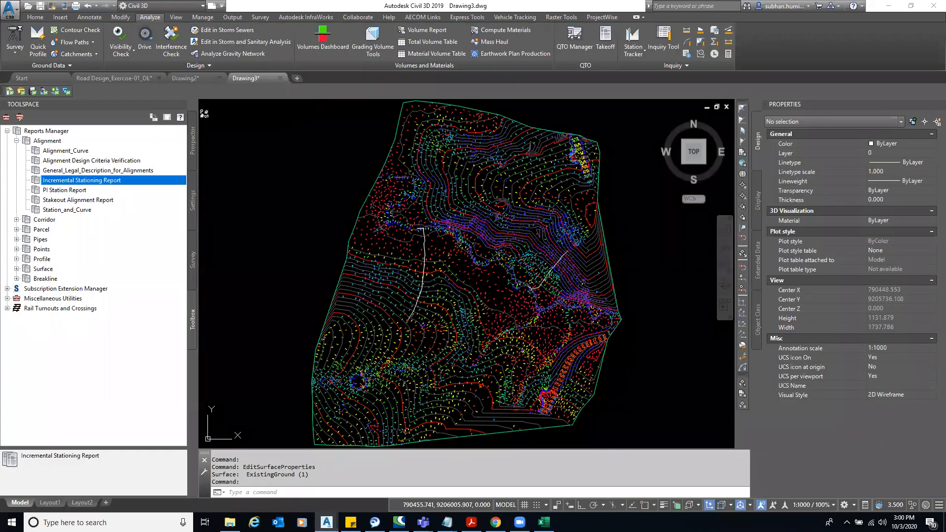
- Examine the slope arrows' directions and colors in the southwestern depression, the southeastern corridor and the northern hill
scroll(349, 395, "up", 12)
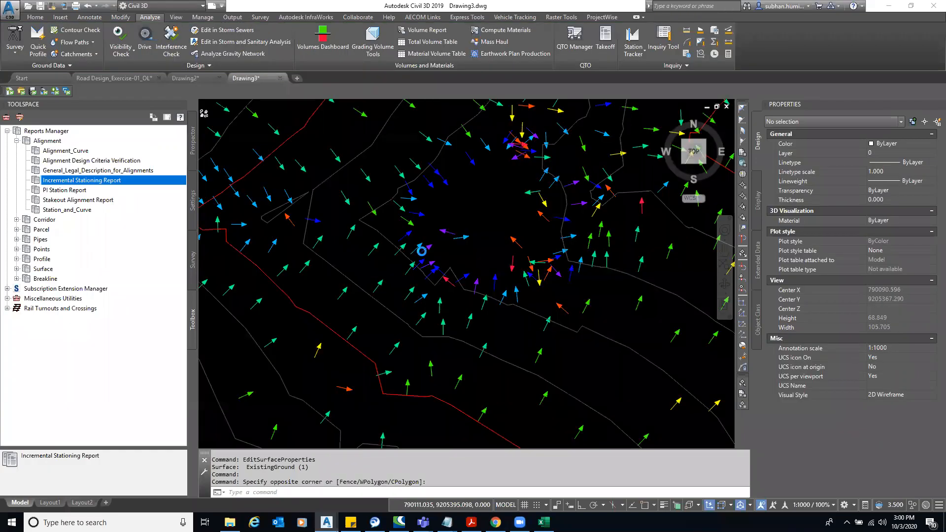
scroll(358, 289, "down", 6)
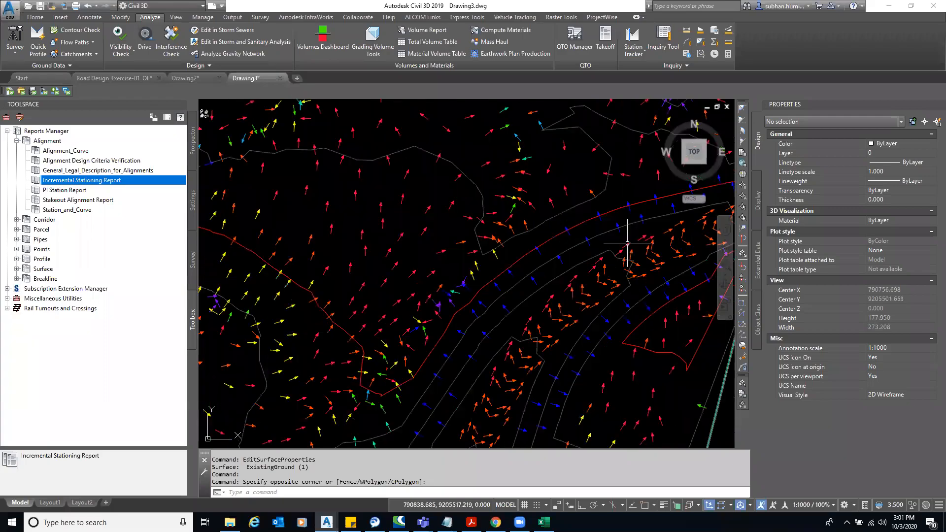
scroll(627, 243, "down", 2)
middle_click_drag(627, 243, 571, 398)
mouse_move(464, 287)
middle_mouse_down()
mouse_move(513, 281)
mouse_move(429, 262)
mouse_move(418, 337)
middle_mouse_up()
scroll(514, 280, "up", 2)
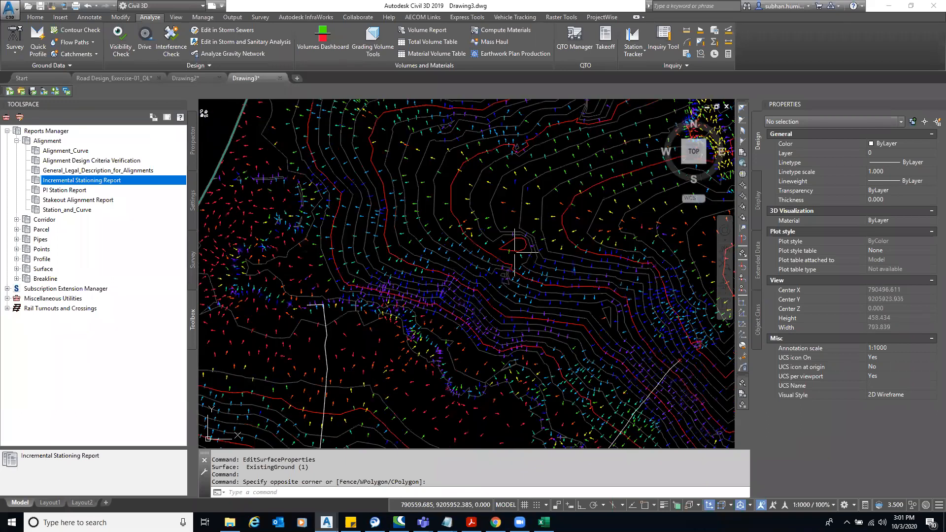
scroll(515, 252, "down", 2)
mouse_move(514, 252)
middle_mouse_down()
mouse_move(487, 267)
mouse_move(401, 262)
mouse_move(458, 187)
mouse_move(432, 241)
mouse_move(587, 275)
mouse_move(502, 260)
mouse_move(593, 184)
mouse_move(507, 258)
mouse_move(551, 171)
middle_mouse_up()
- Compare the slope arrow directions with the northeastern and southwestern water drop paths and the valley between them
scroll(457, 187, "up", 4)
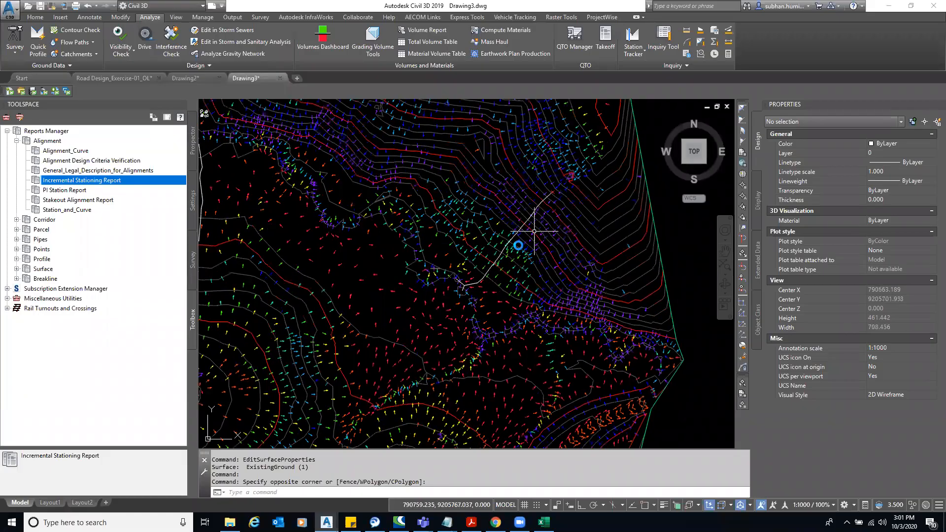
scroll(481, 314, "up", 4)
scroll(551, 277, "down", 4)
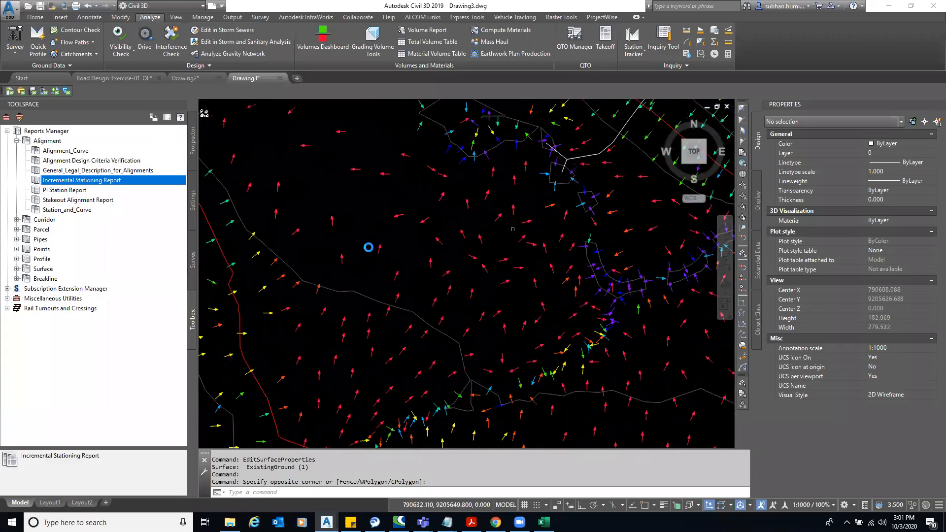
scroll(462, 236, "down", 2)
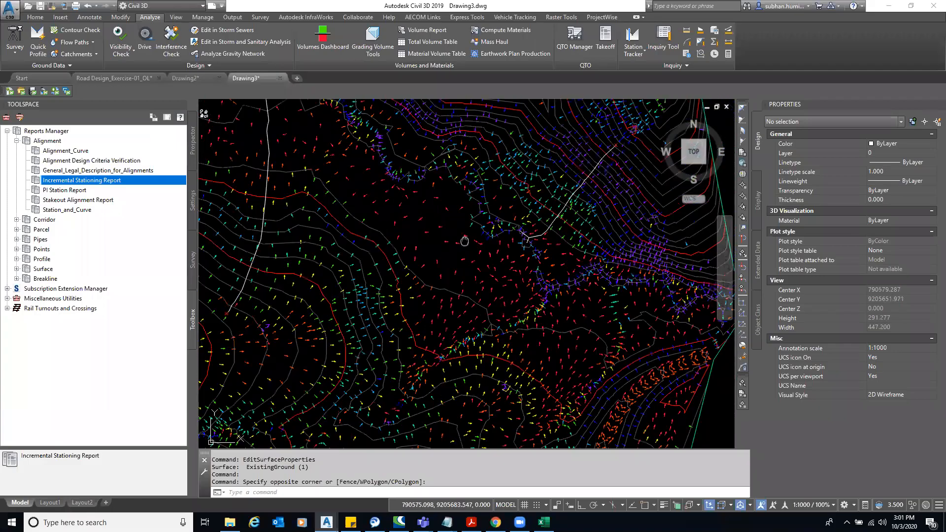
middle_click_drag(465, 241, 557, 351)
middle_click_drag(410, 276, 528, 321)
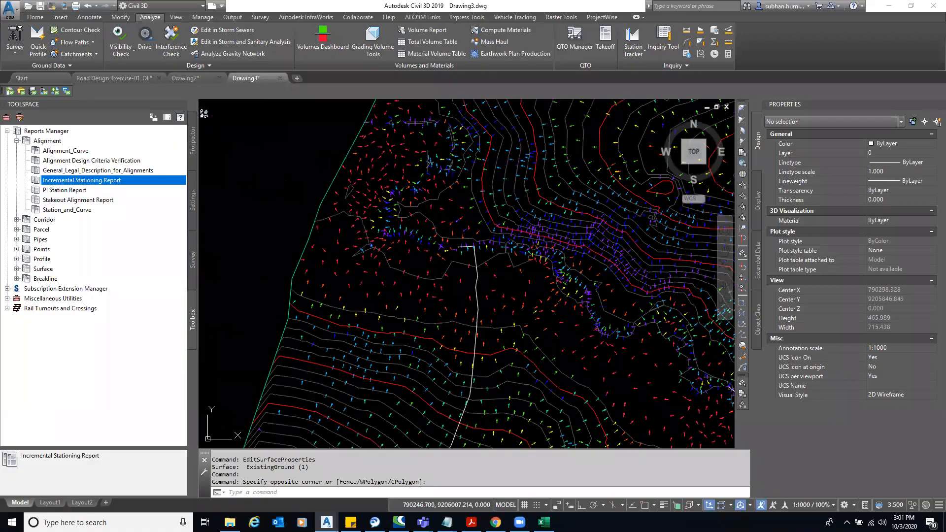
middle_click_drag(587, 266, 500, 240)
middle_click_drag(362, 436, 320, 234)
middle_click_drag(494, 238, 508, 245)
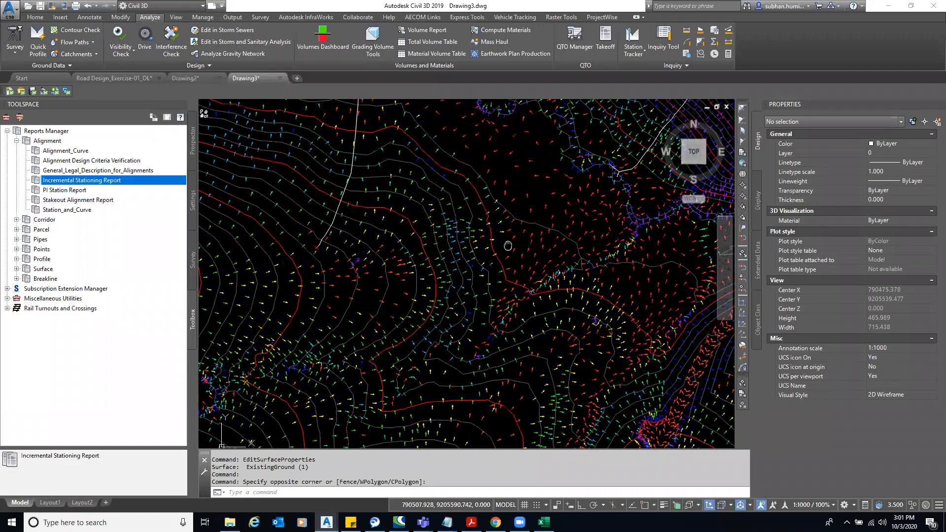
scroll(338, 275, "up", 4)
scroll(387, 376, "down", 2)
middle_click_drag(382, 365, 395, 333)
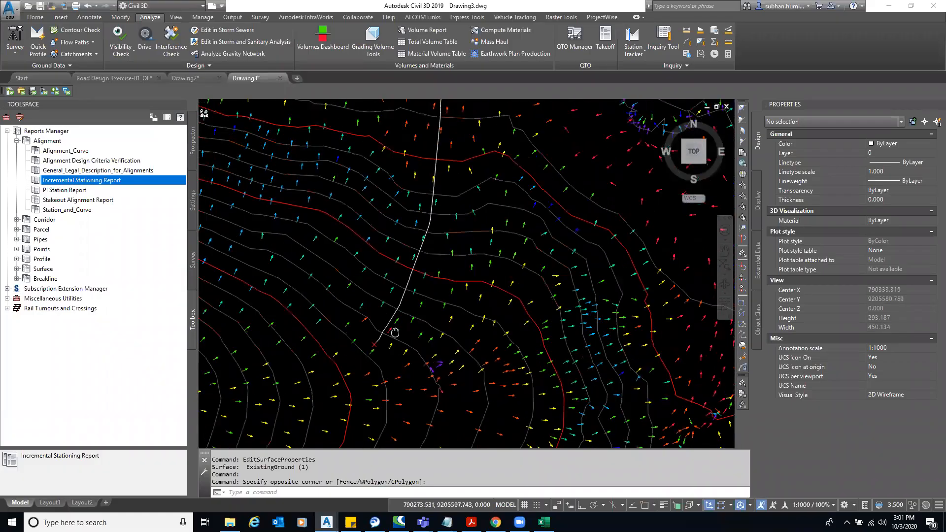
- Examine the slope arrows around the southwestern water drop path, the southeastern corridor and the surface's southern edge
scroll(395, 332, "down", 2)
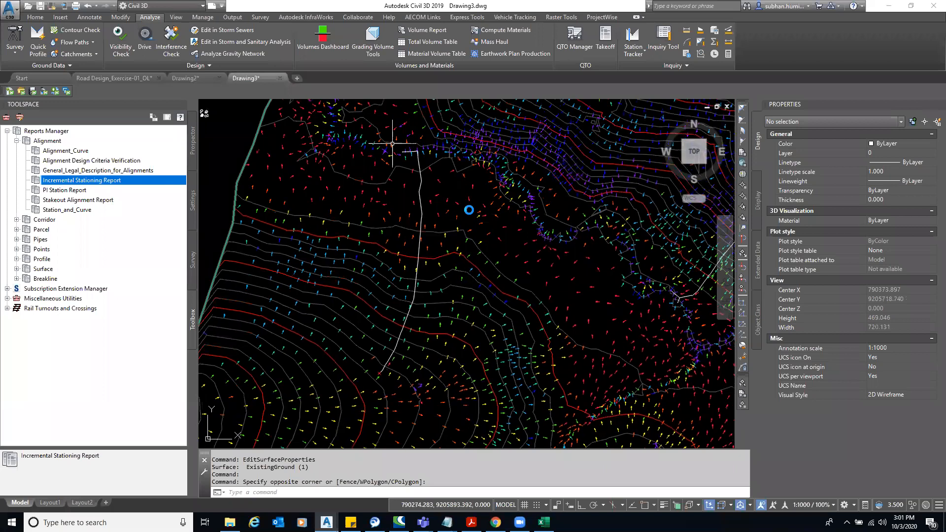
mouse_move(491, 227)
middle_mouse_down()
mouse_move(483, 293)
mouse_move(475, 263)
middle_mouse_up()
mouse_move(526, 437)
middle_mouse_down()
mouse_move(478, 293)
mouse_move(423, 241)
middle_mouse_up()
middle_click_drag(445, 270, 397, 268)
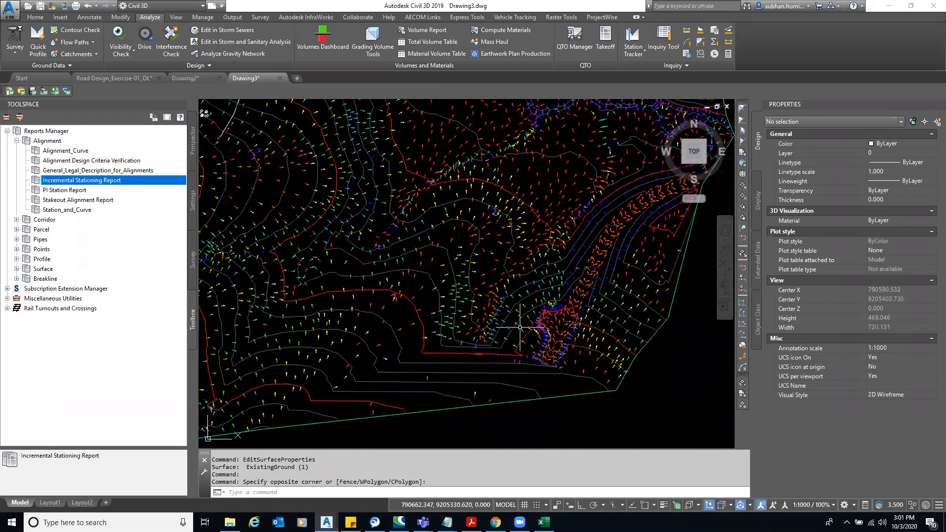
mouse_move(438, 325)
middle_mouse_down()
mouse_move(461, 300)
mouse_move(501, 443)
mouse_move(428, 217)
mouse_move(497, 257)
middle_mouse_up()
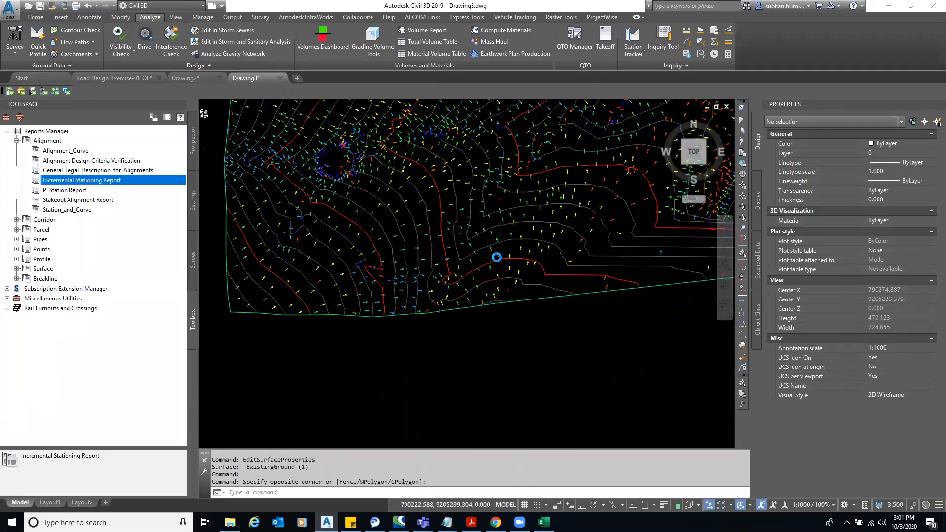
scroll(428, 225, "down", 3)
middle_click_drag(427, 225, 323, 395)
middle_click_drag(496, 239, 479, 395)
- Edit the surface's Contours_My Custom style and turn off the visibility of the Slope Arrows component
left_click(514, 220)
right_click(514, 220)
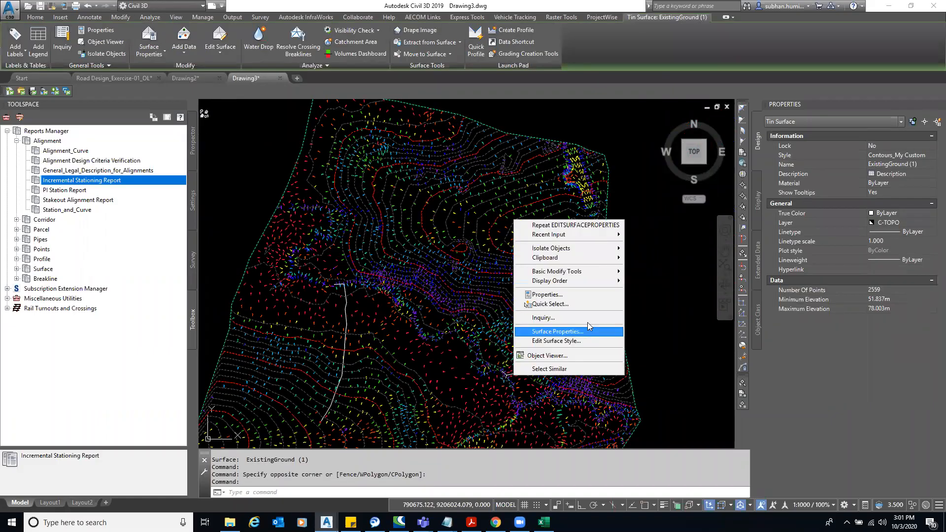
left_click(589, 331)
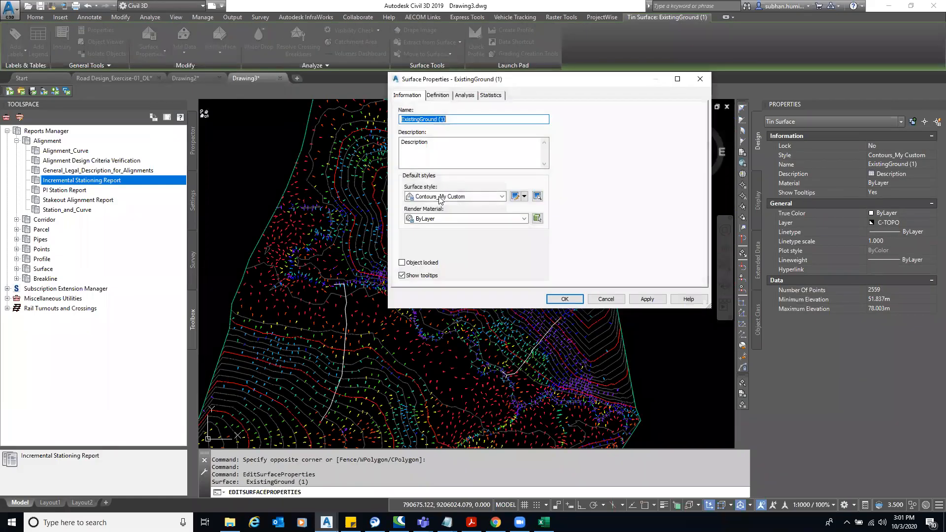
left_click(502, 196)
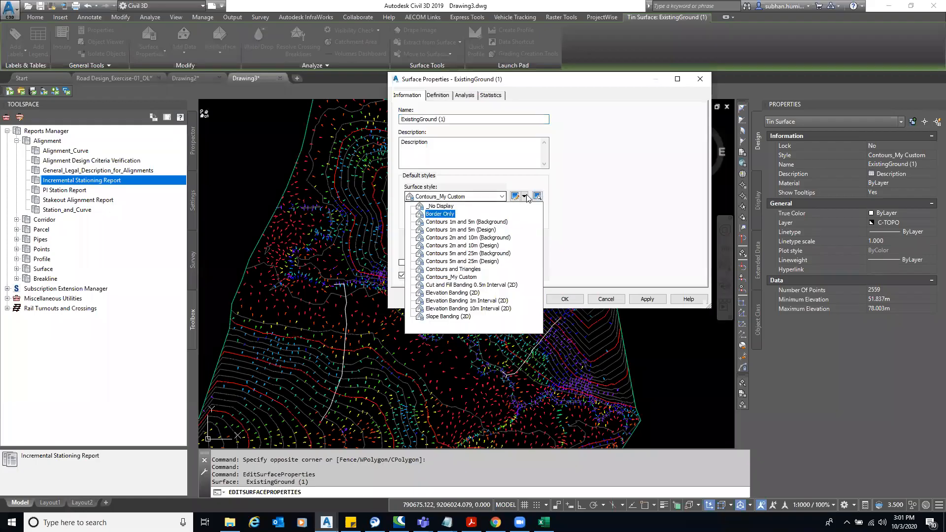
left_click(521, 198)
left_click(524, 196)
key("Return")
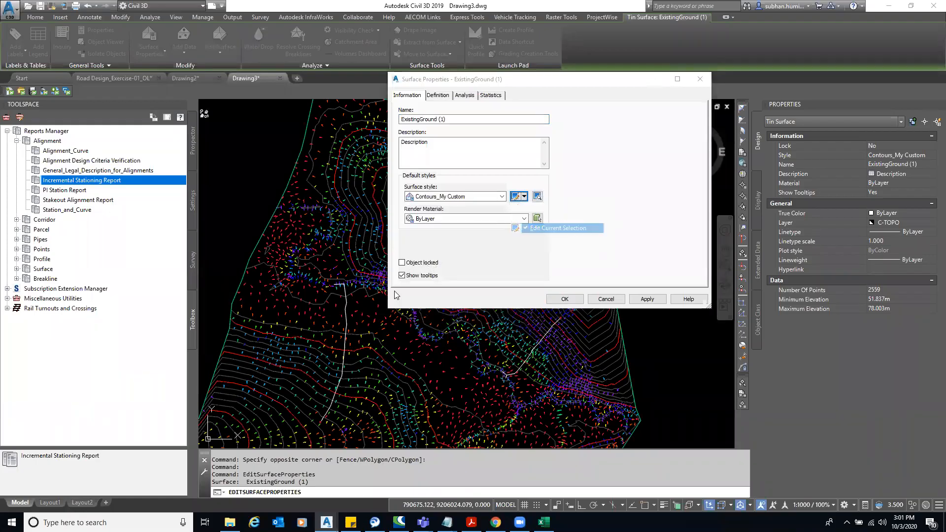
left_click(500, 445)
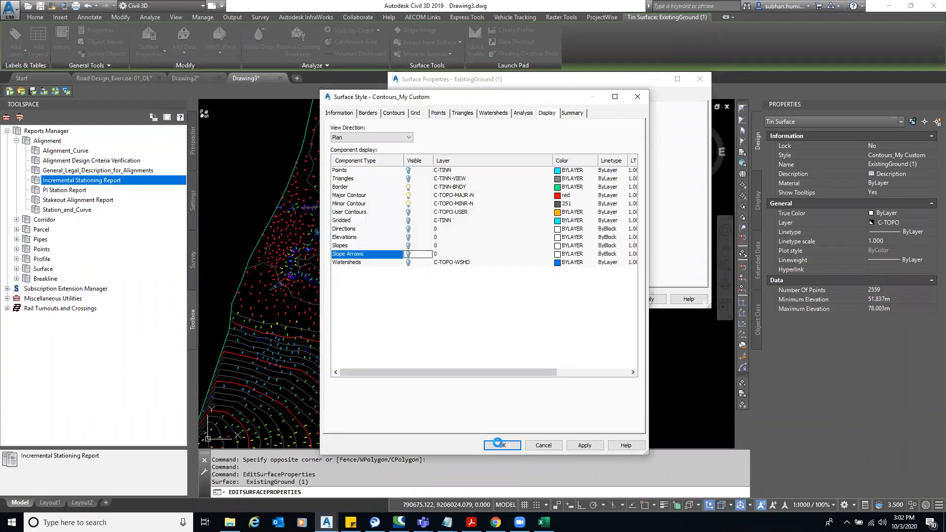
left_click(565, 300)
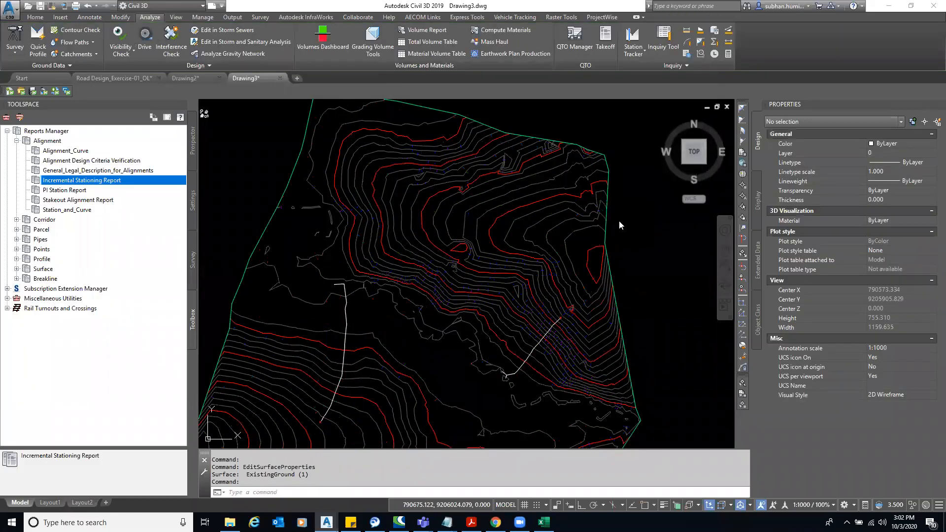
- Change the ExistingGround (1) surface style to Elevation Banding (2D) and bring the whole banded surface into view
left_click(671, 295)
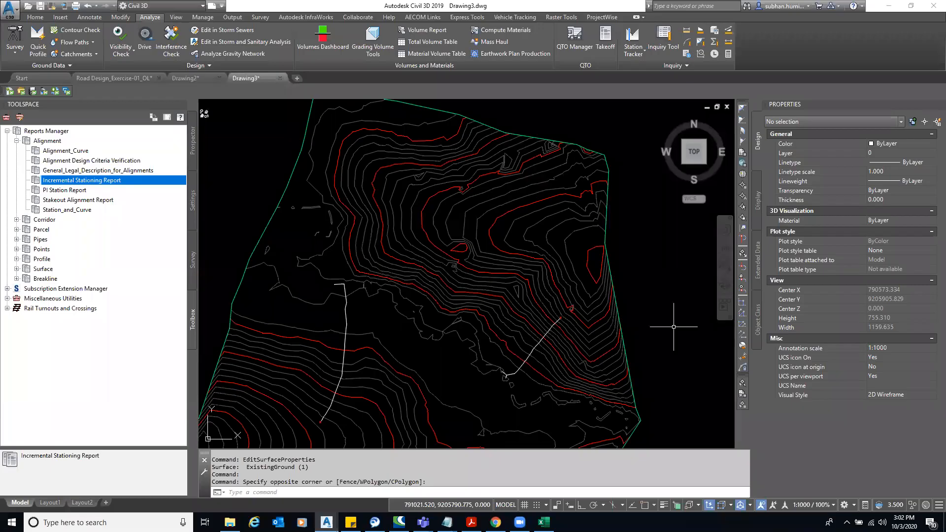
left_click(525, 280)
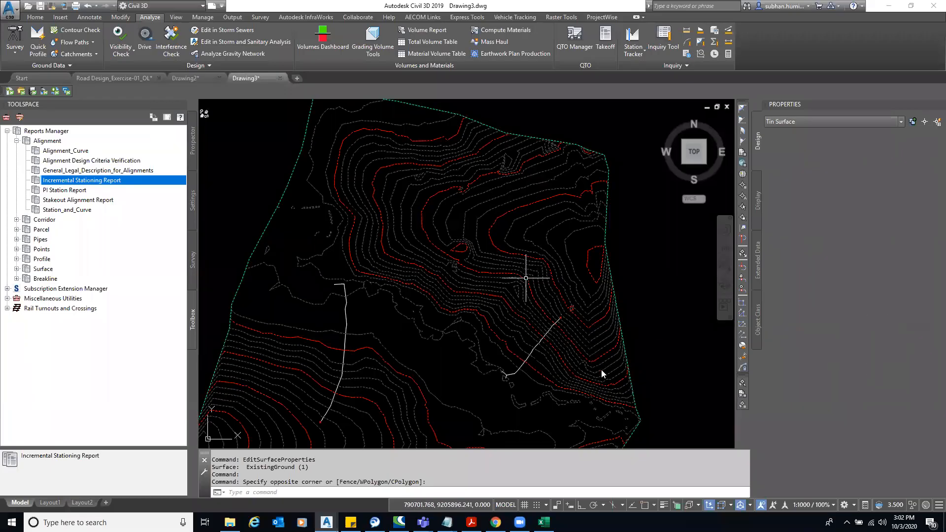
right_click(525, 279)
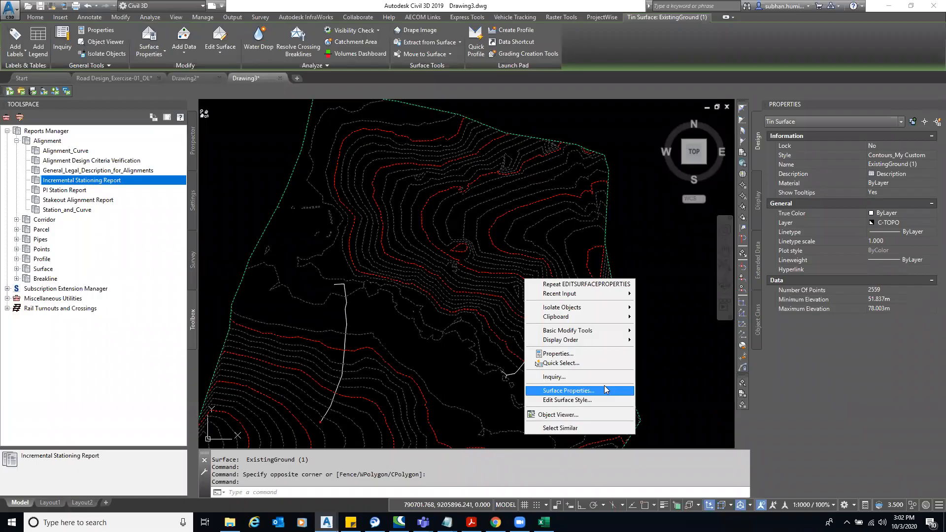
left_click(568, 390)
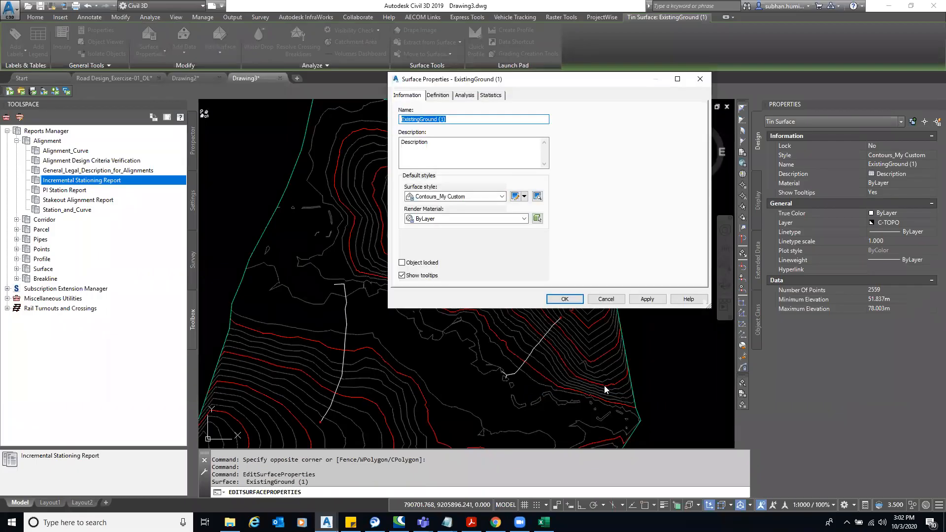
left_click(500, 197)
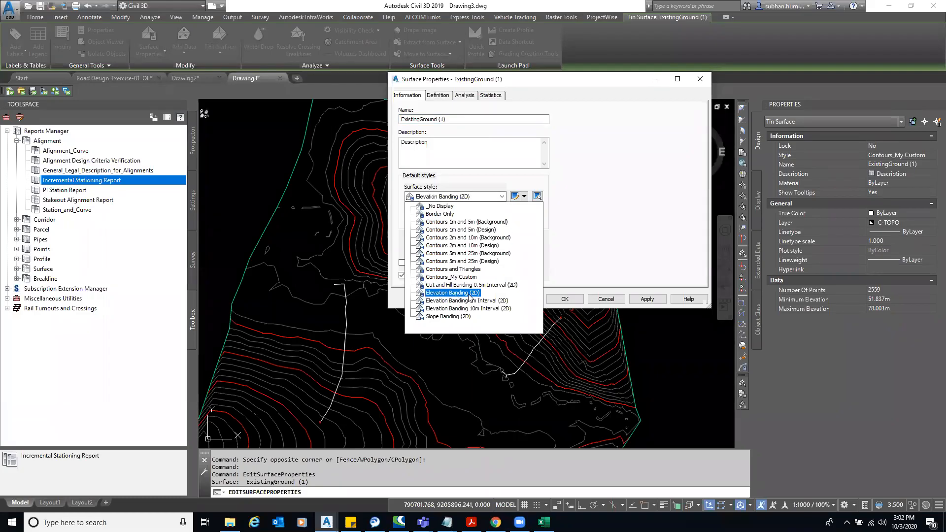
left_click(645, 298)
left_click(647, 299)
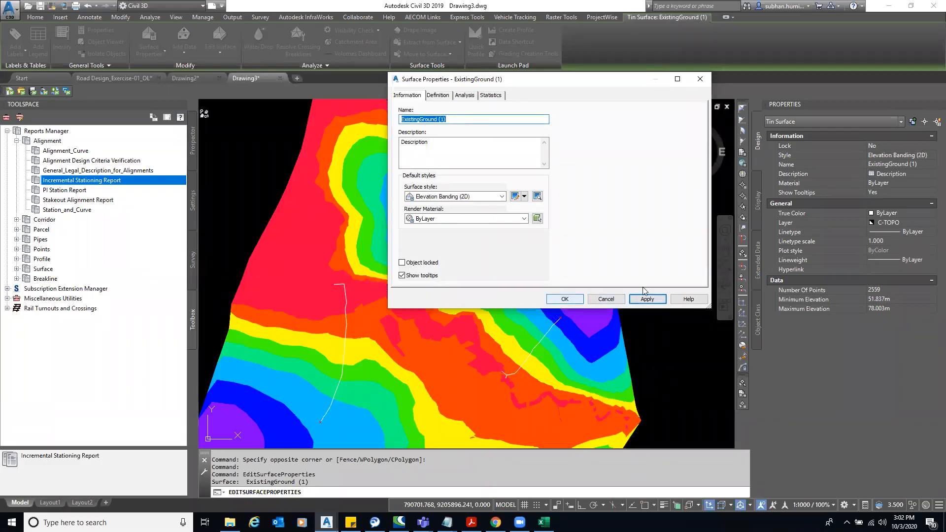
left_click(565, 300)
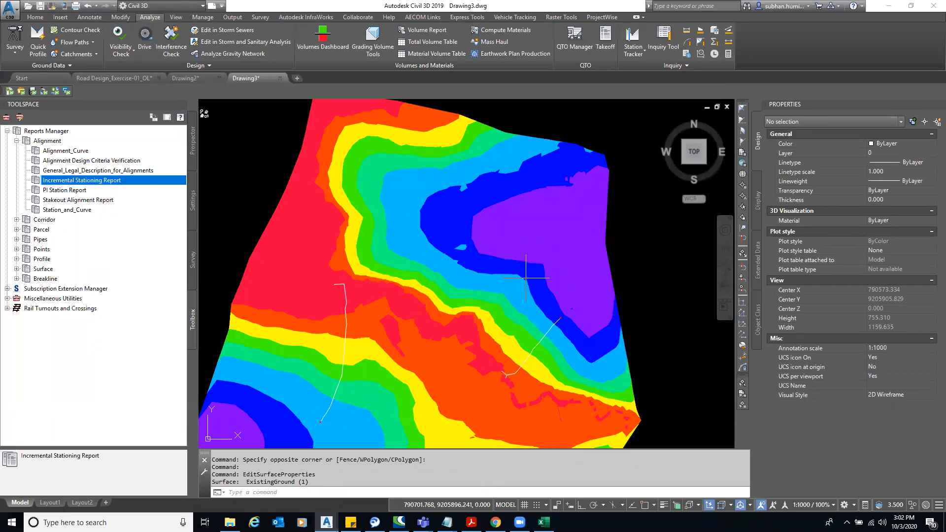
left_click(655, 257)
scroll(580, 220, "down", 2)
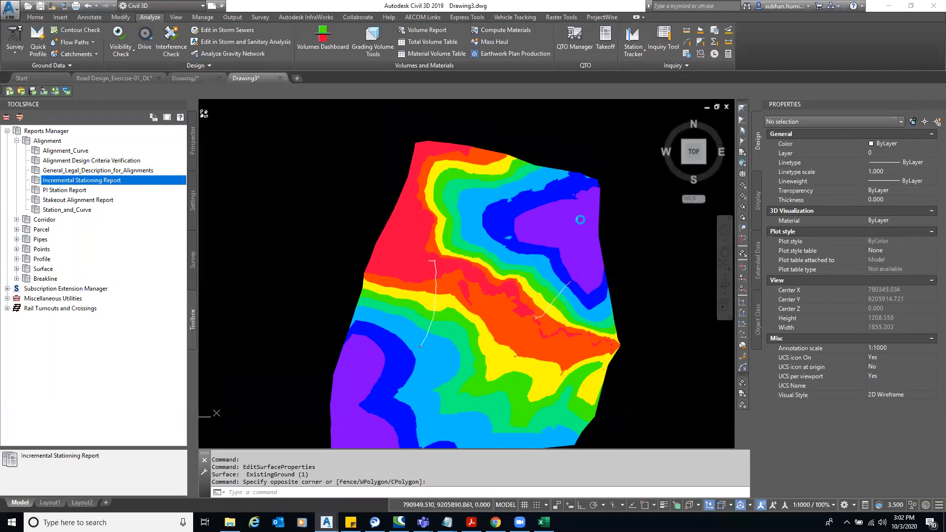
middle_click_drag(580, 220, 552, 156)
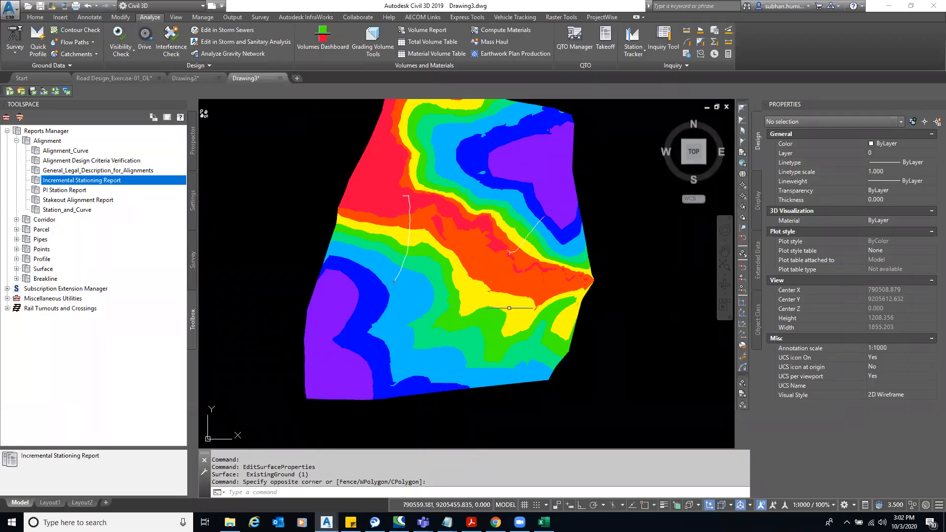
- Open the surface's Elevation Banding (2D) style for editing and review its display, contour, grid, triangle, watershed and analysis settings
left_click(641, 382)
right_click(594, 315)
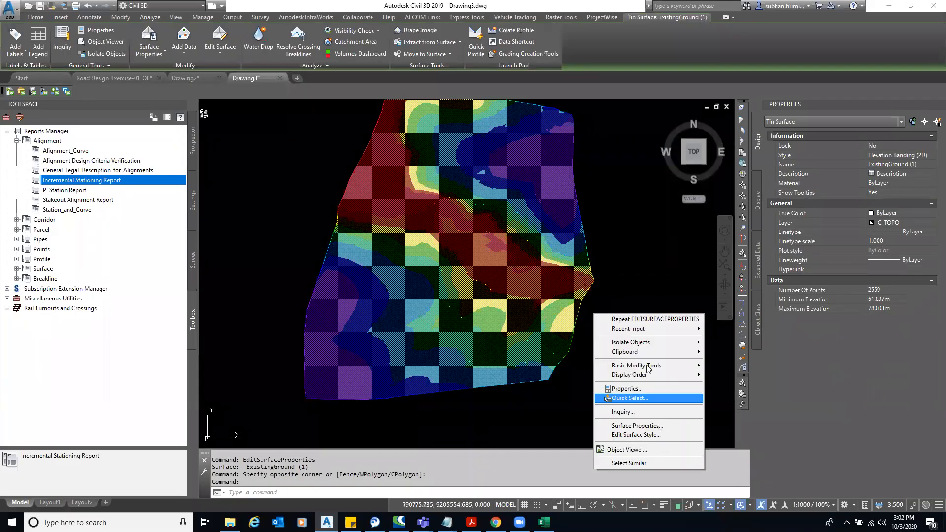
left_click(655, 426)
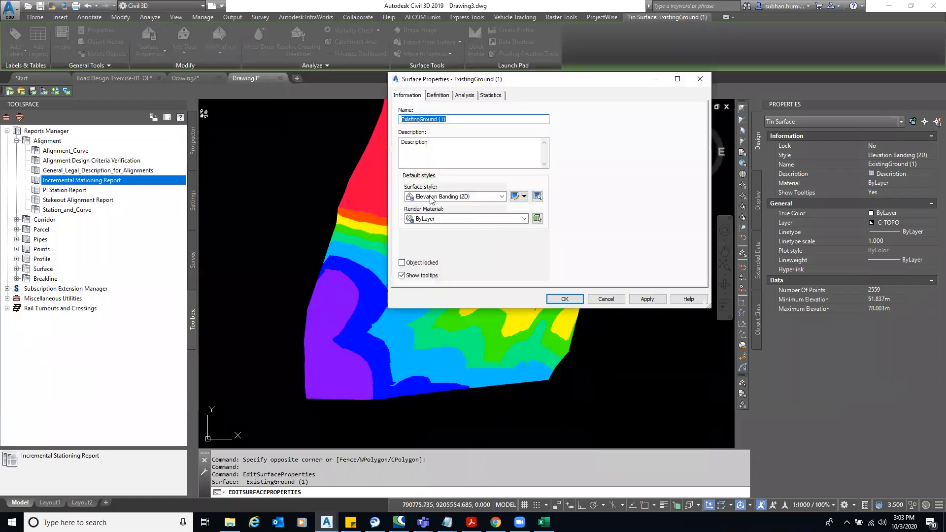
left_click(525, 196)
left_click(592, 228)
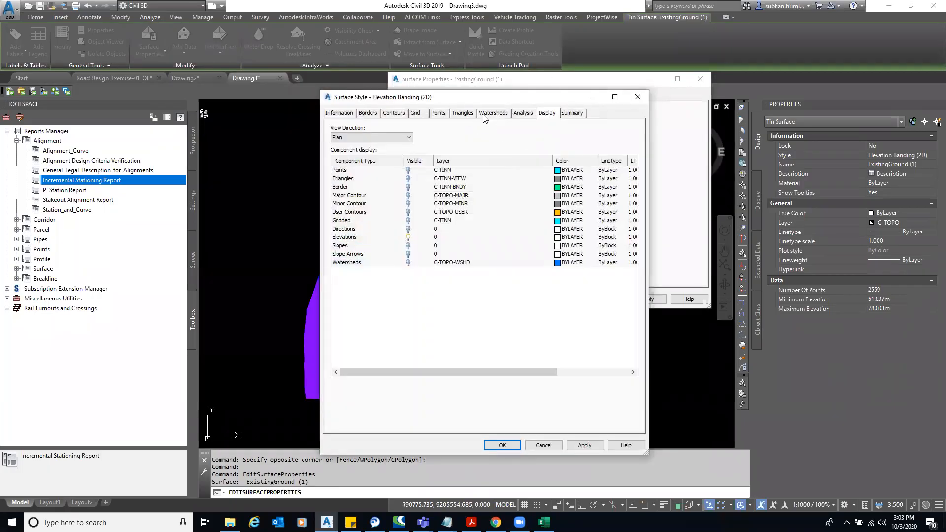
left_click(523, 114)
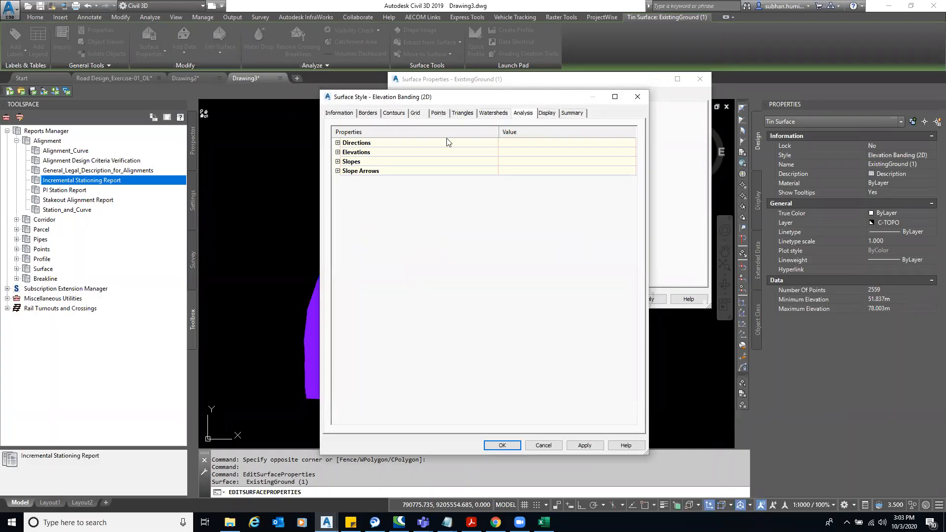
left_click(374, 116)
left_click(389, 115)
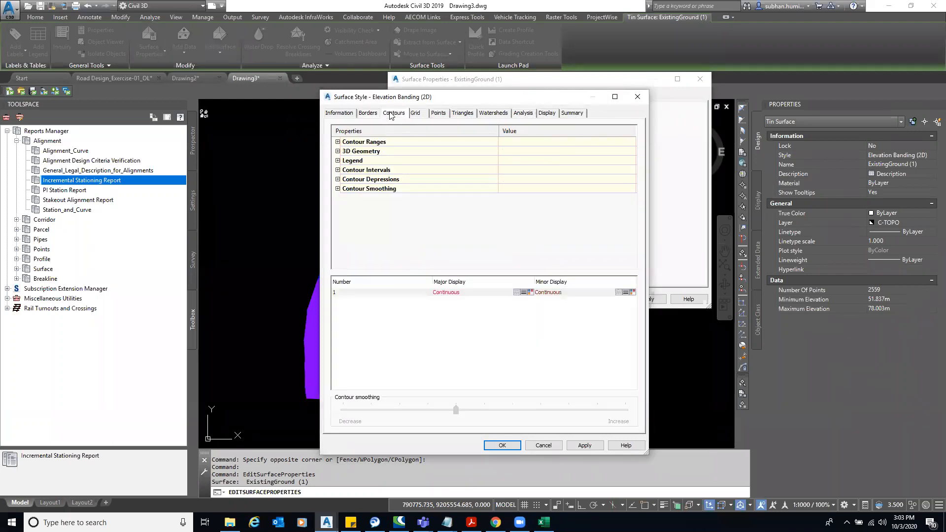
left_click(417, 114)
left_click(464, 114)
left_click(503, 114)
left_click(523, 113)
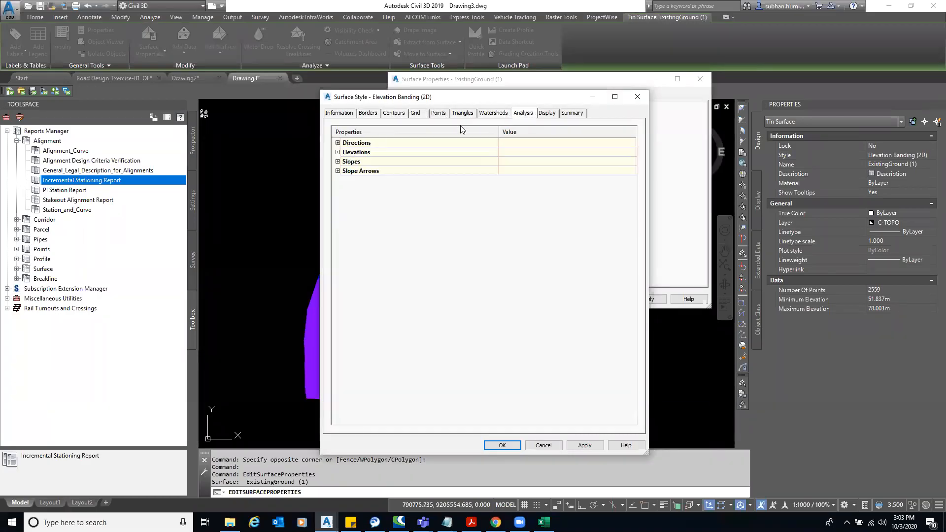
- Inspect the style's Directions and Elevations analysis settings, including the number of elevation ranges, and leave without saving changes
left_click(338, 143)
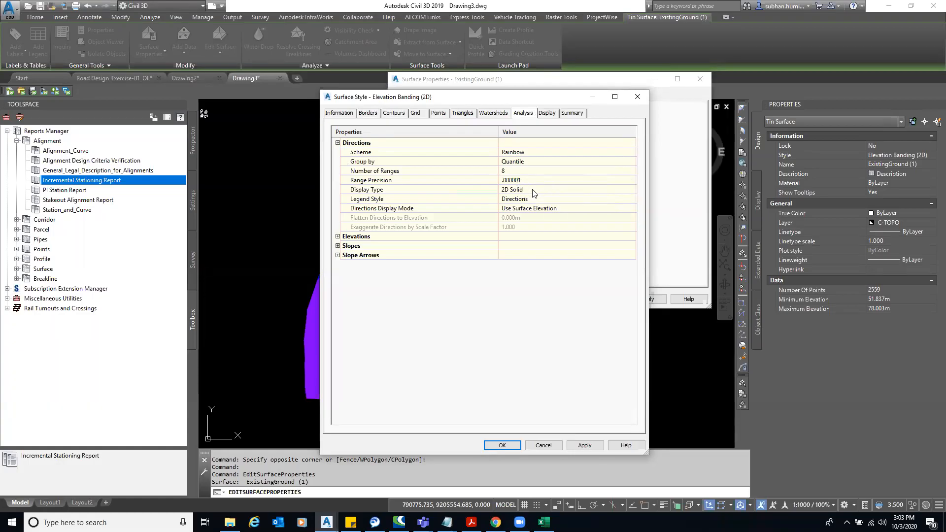
left_click(338, 237)
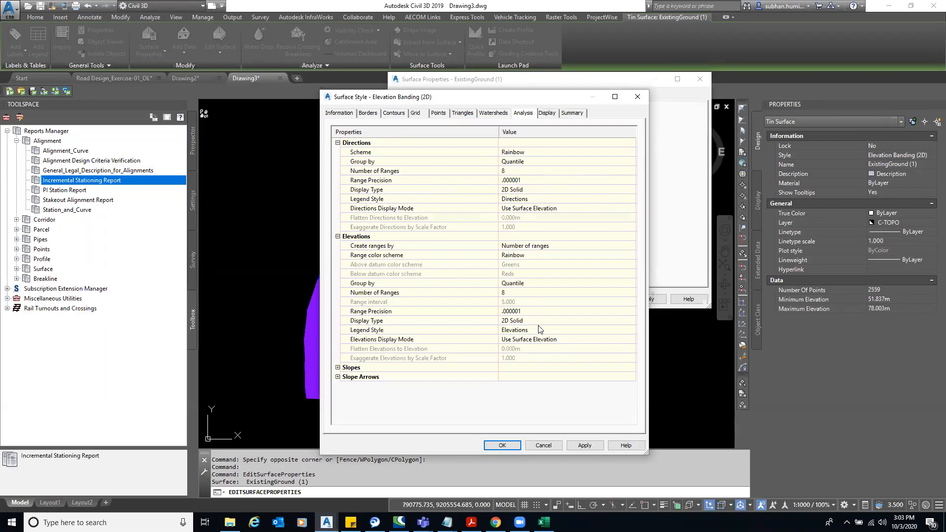
left_click(520, 293)
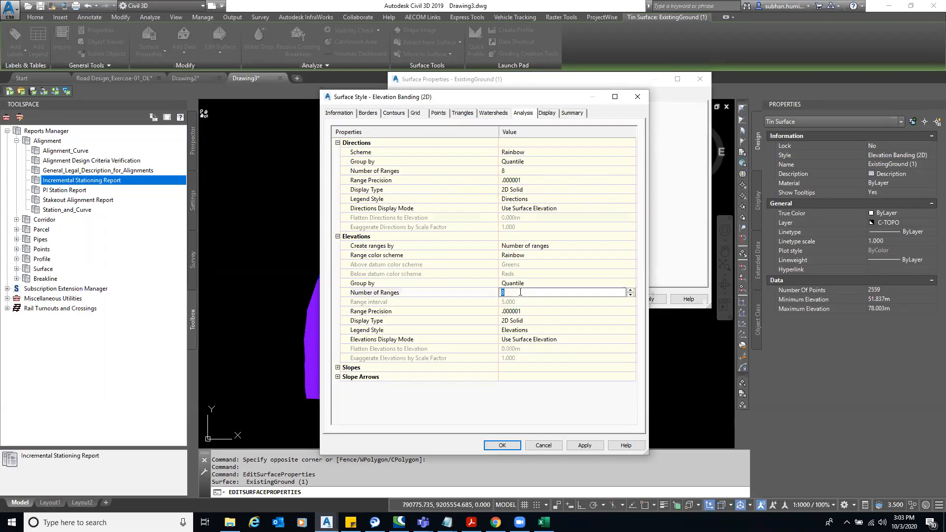
left_click(548, 445)
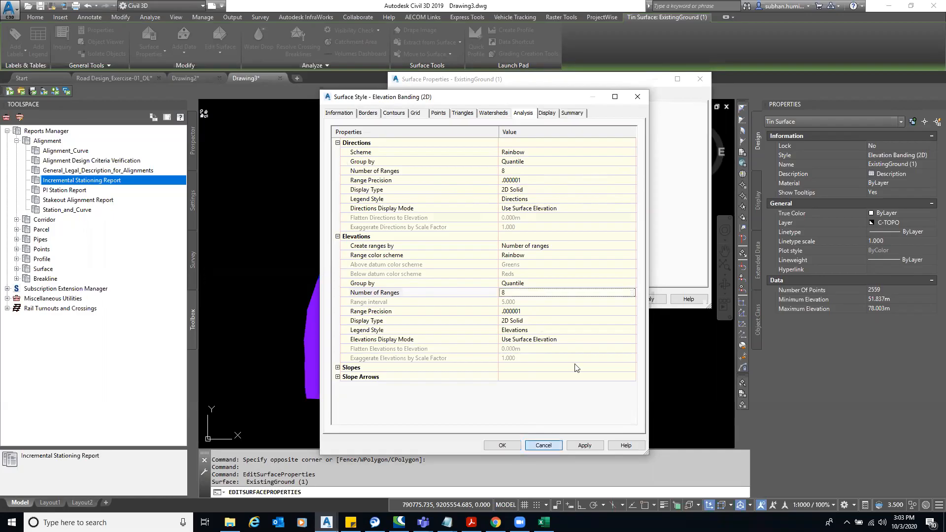
left_click(606, 299)
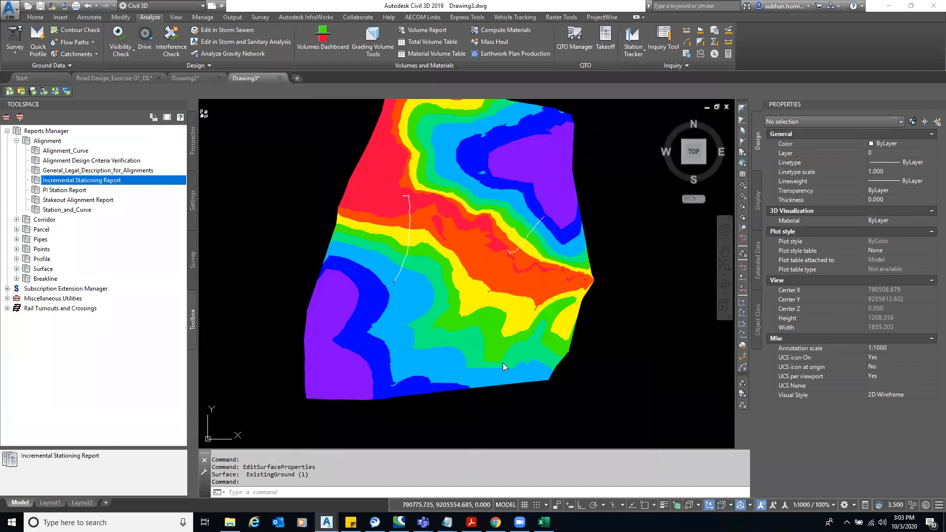
- Apply the Cut and Fill Banding 0.5m Interval (2D) style to ExistingGround (1) and move the properties dialog clear of the surface
left_click(625, 379)
left_click(453, 263)
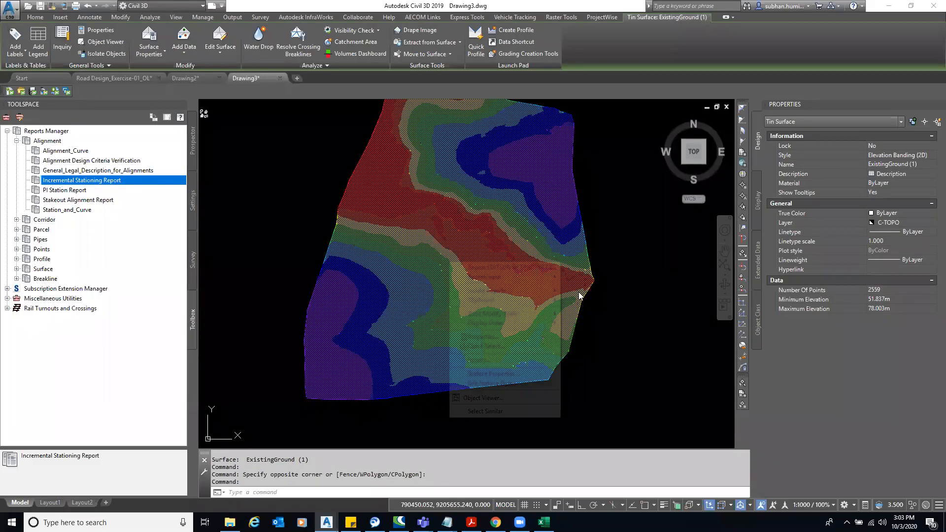
double_click(593, 268)
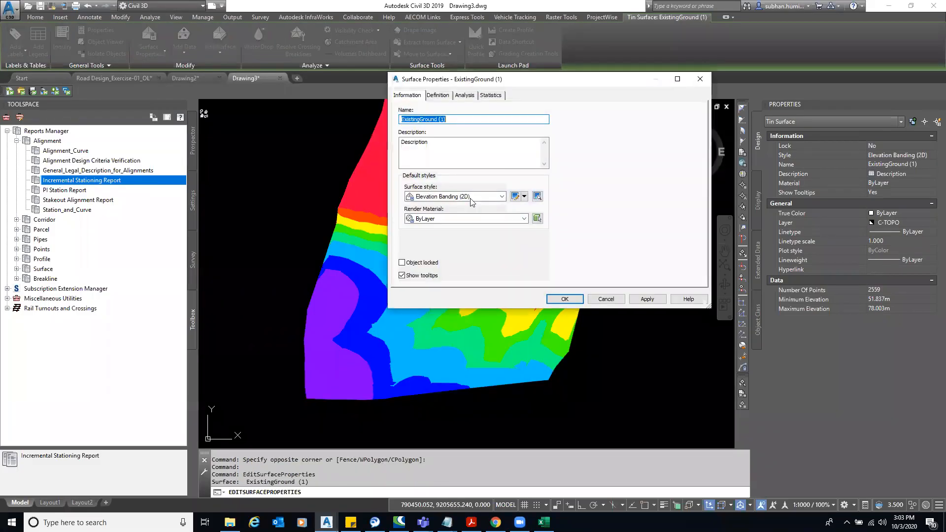
left_click(472, 197)
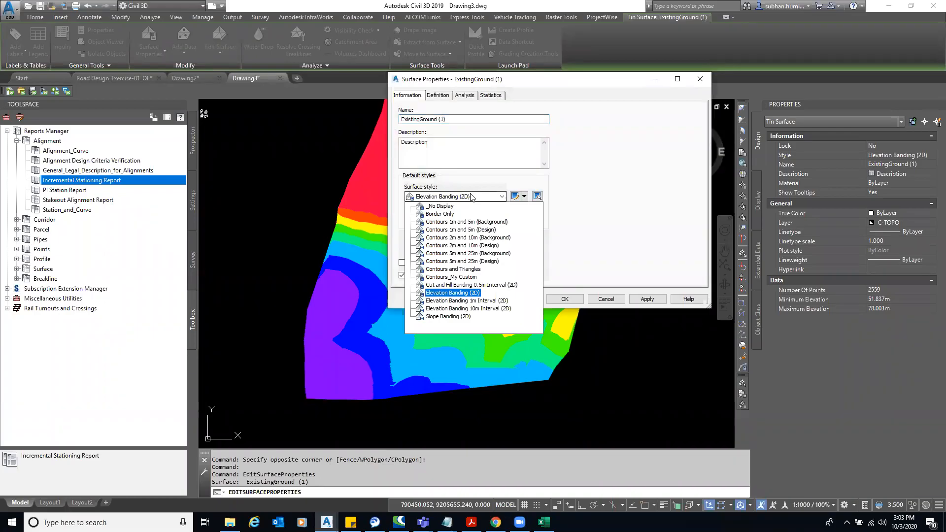
left_click(502, 285)
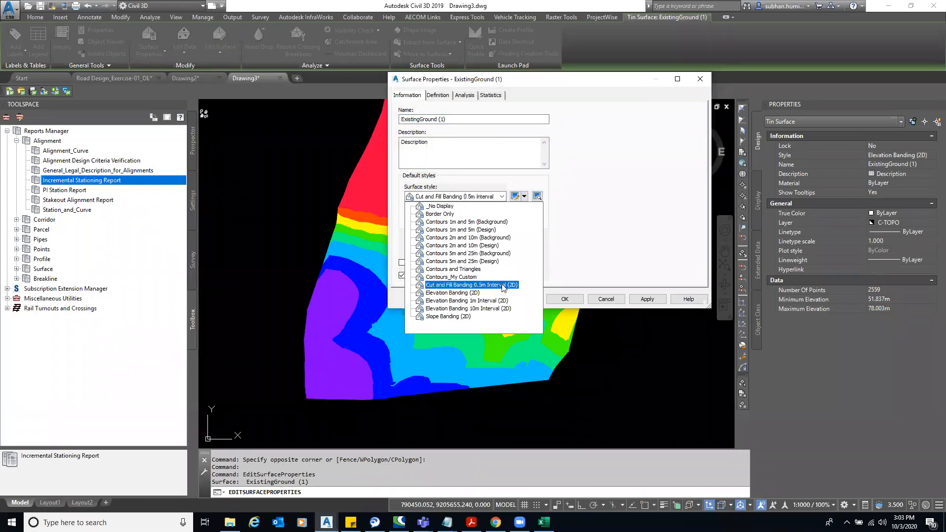
left_click(649, 299)
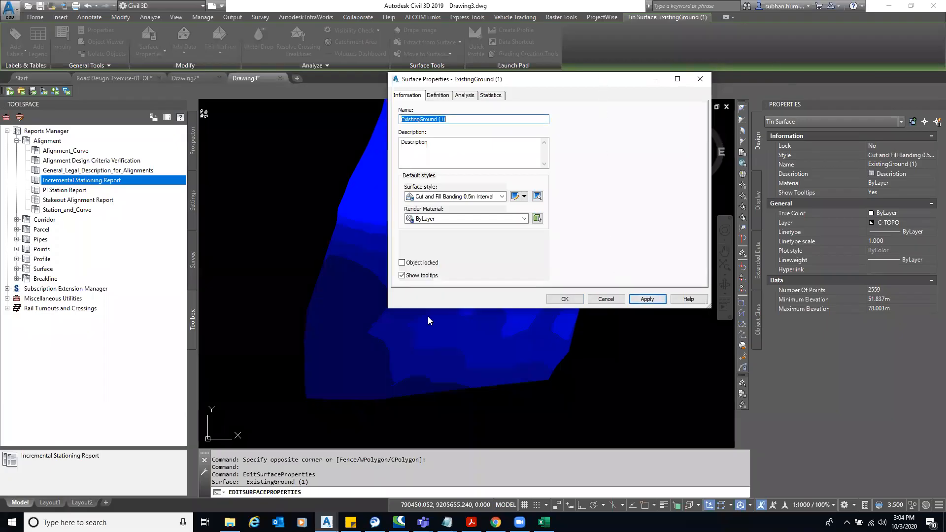
left_click_drag(532, 80, 716, 51)
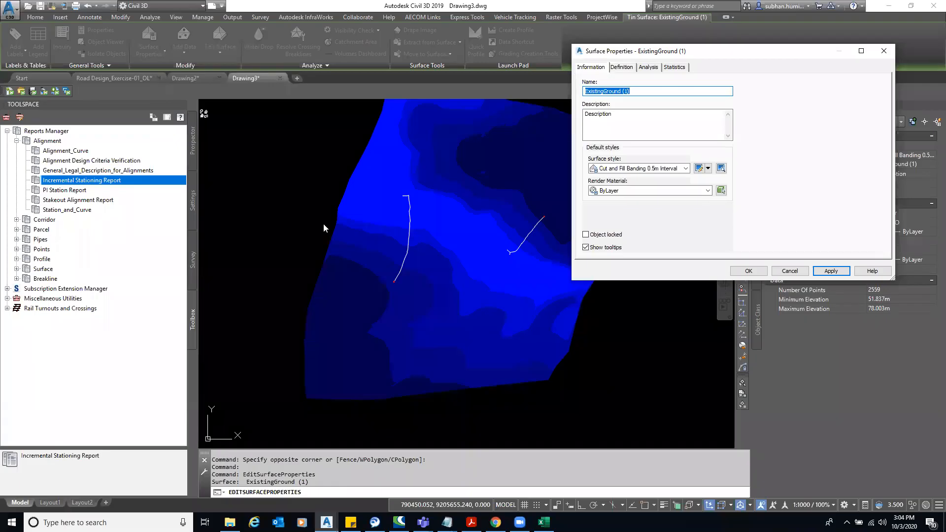
- Apply the Elevation Banding 10m Interval (2D) style to ExistingGround (1), followed by Elevation Banding 1m Interval (2D)
left_click(686, 169)
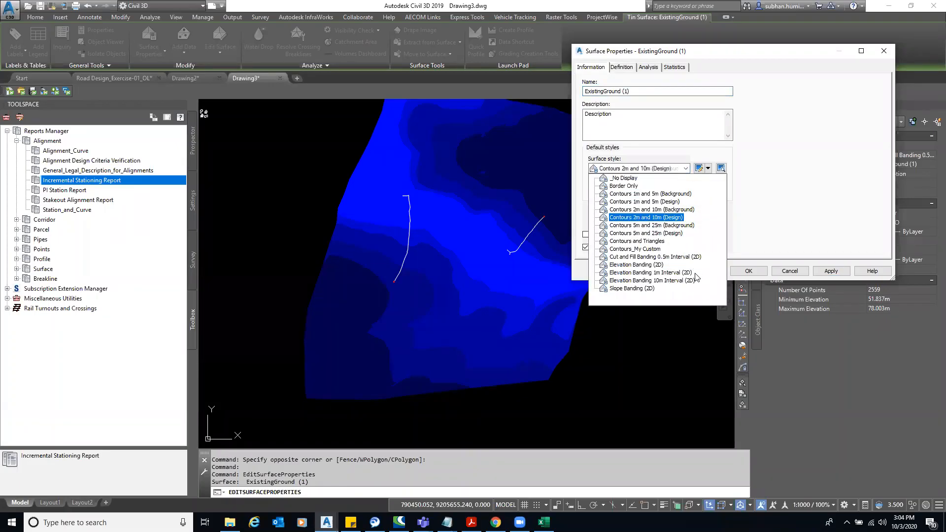
left_click(719, 282)
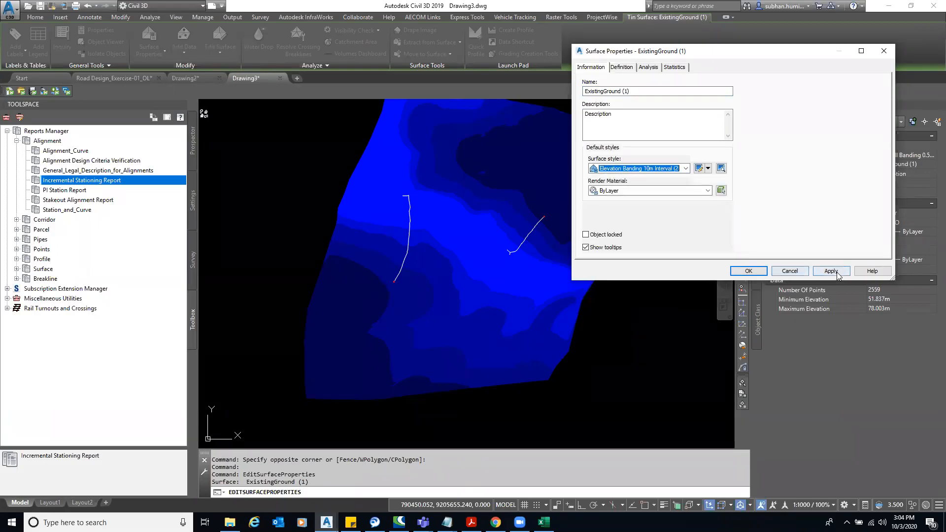
left_click(831, 271)
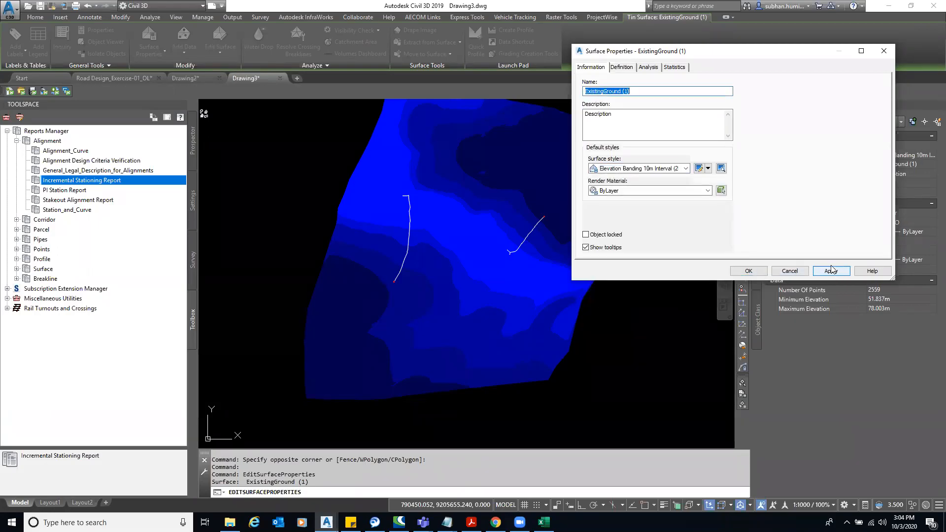
left_click(669, 168)
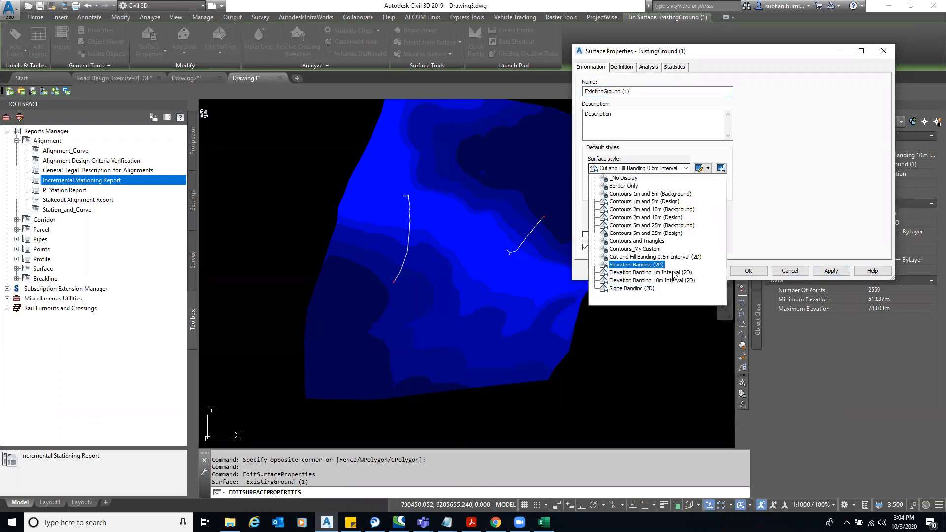
left_click(831, 272)
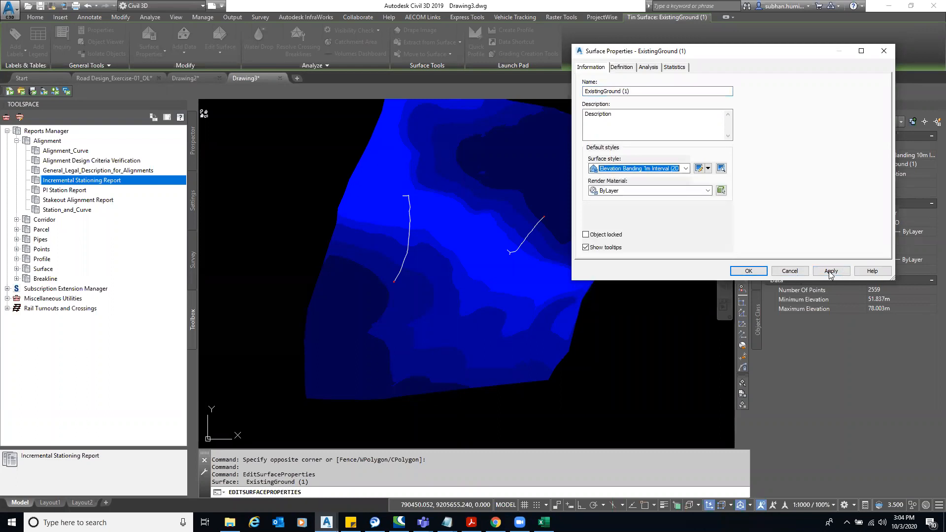
- Try Elevation Banding (2D) and Contours 2m and 10m (Background) as the surface style of ExistingGround (1)
left_click(647, 169)
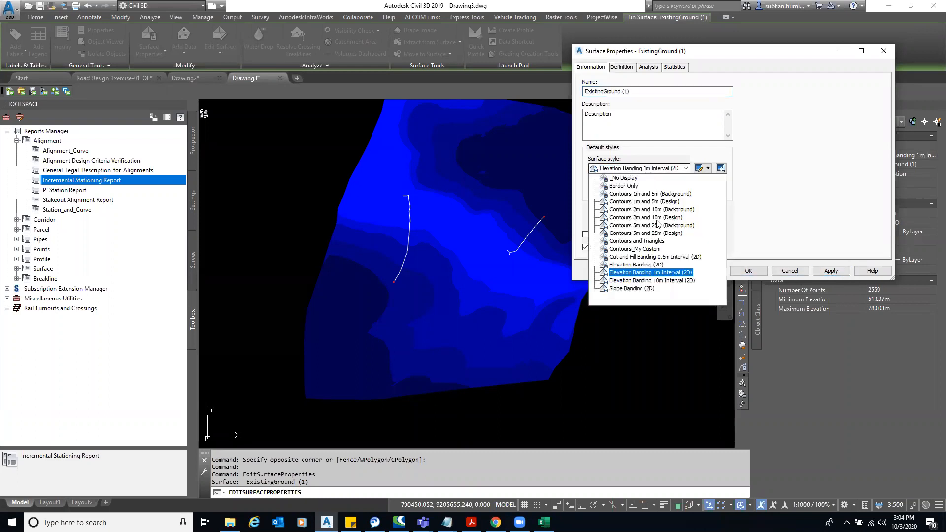
left_click(648, 257)
left_click(646, 266)
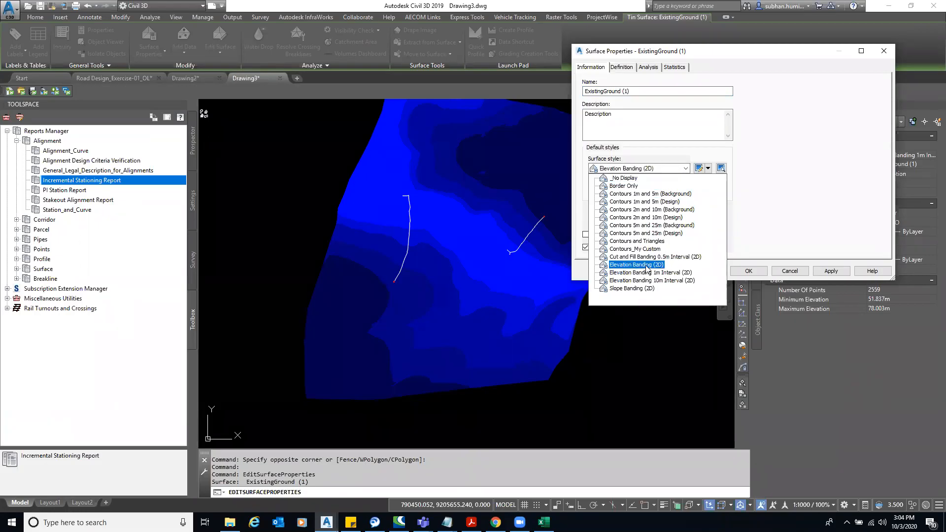
left_click(647, 266)
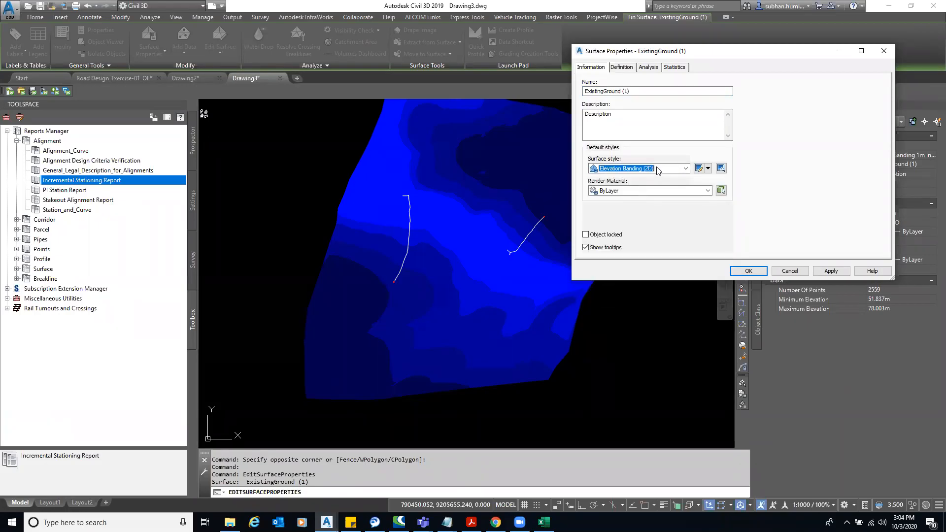
left_click(663, 168)
left_click(660, 209)
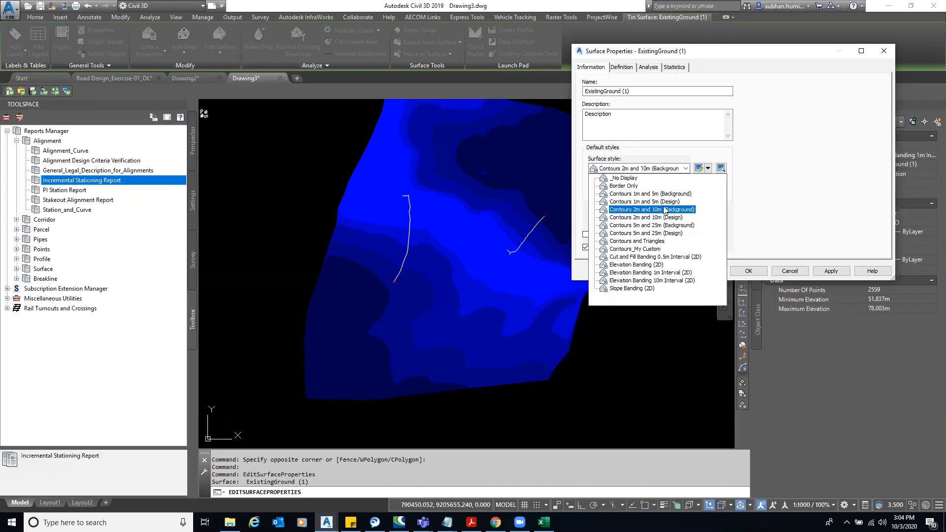
left_click(830, 271)
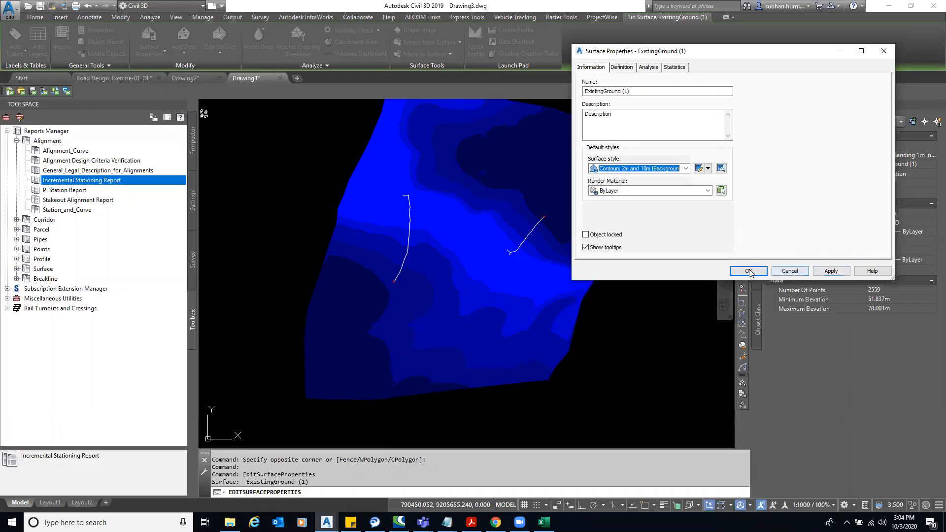
- Set the surface style of ExistingGround (1) to Contours_My Custom, close its properties and deselect the surface
left_click(663, 168)
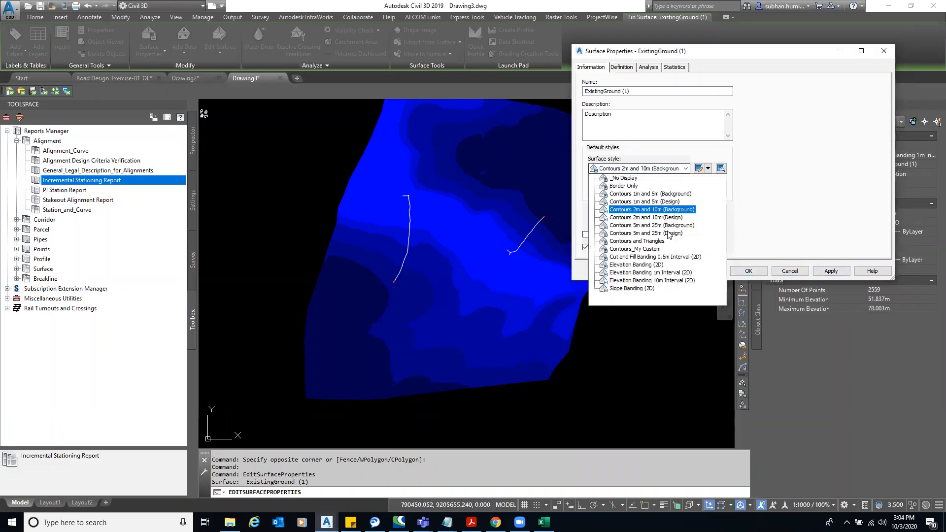
left_click(661, 249)
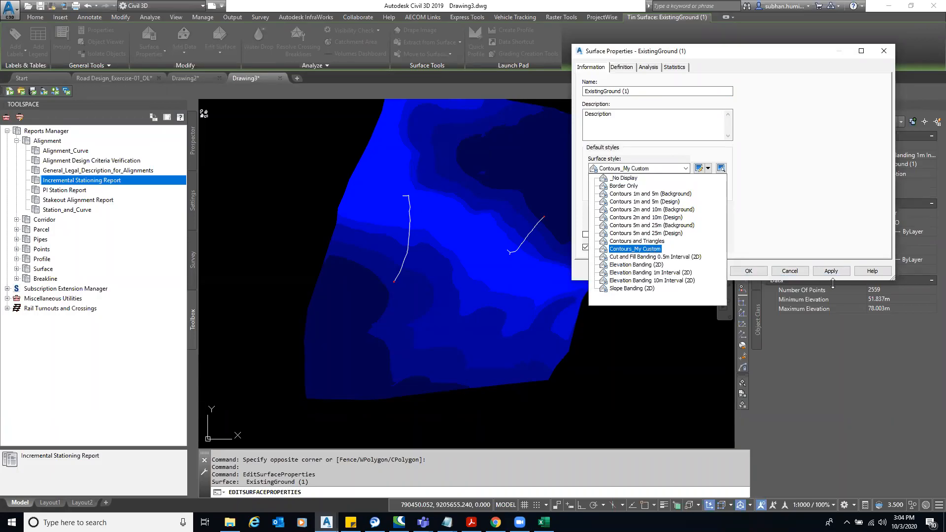
left_click(751, 271)
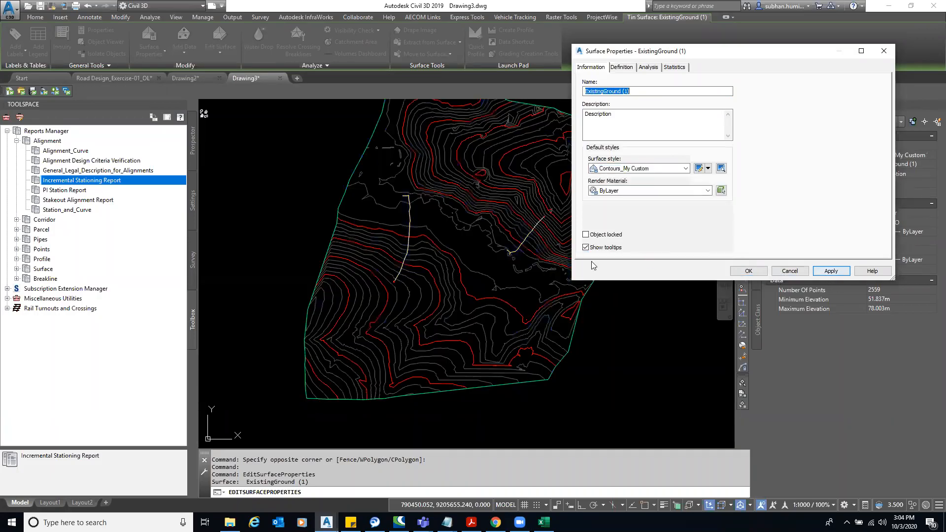
left_click(637, 200)
left_click(633, 215)
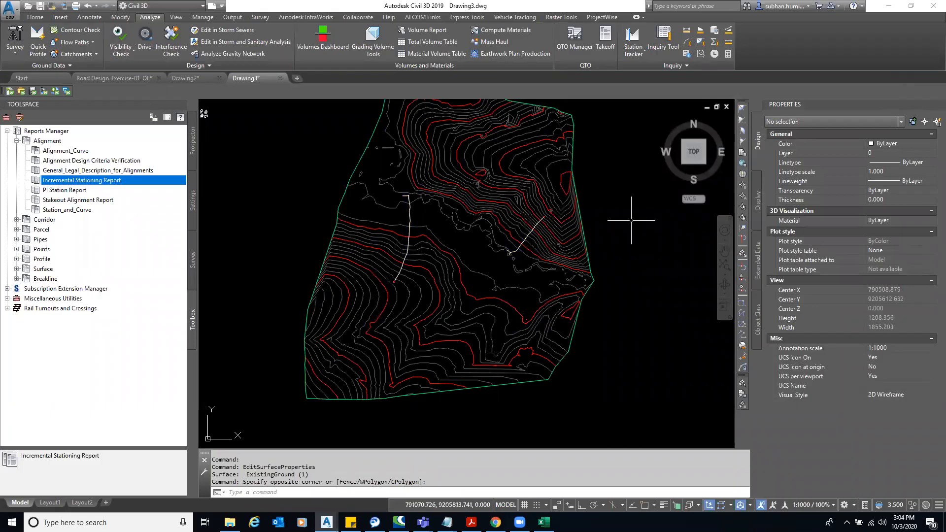
scroll(616, 249, "up", 2)
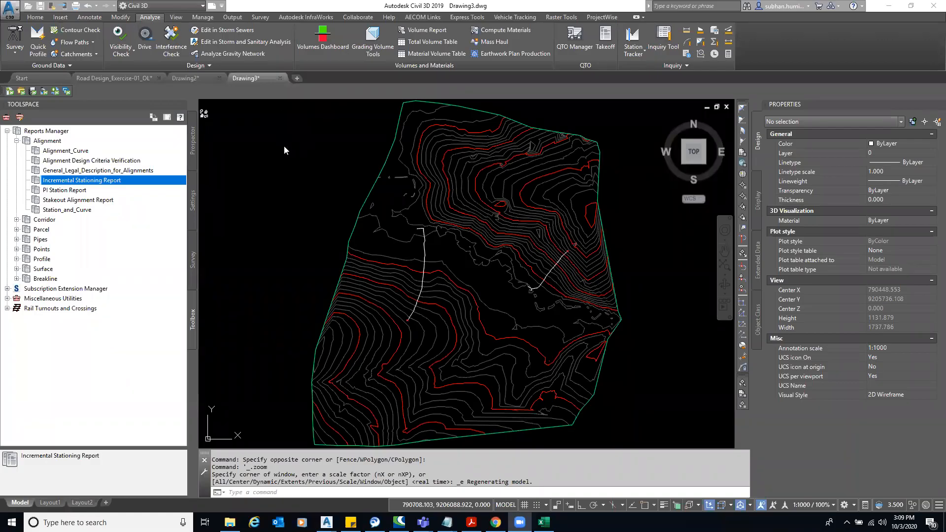
left_click(273, 170)
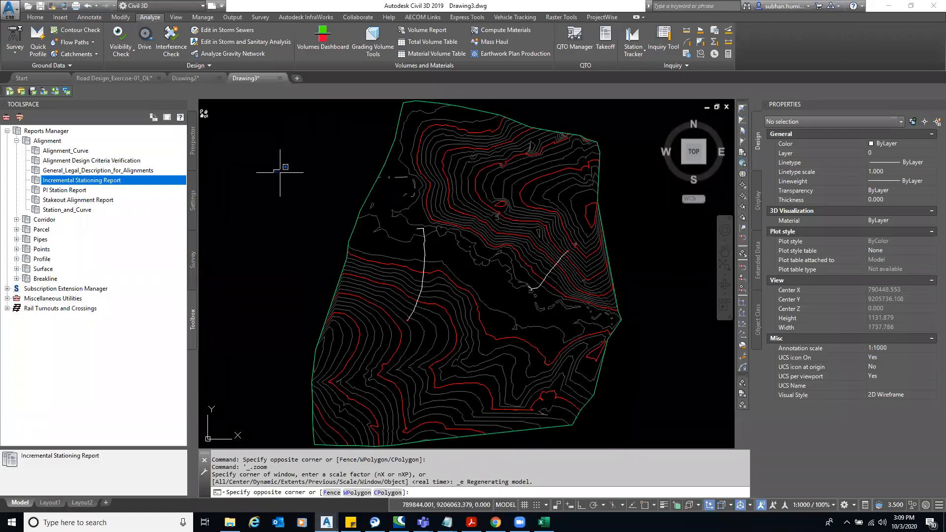
left_click(307, 168)
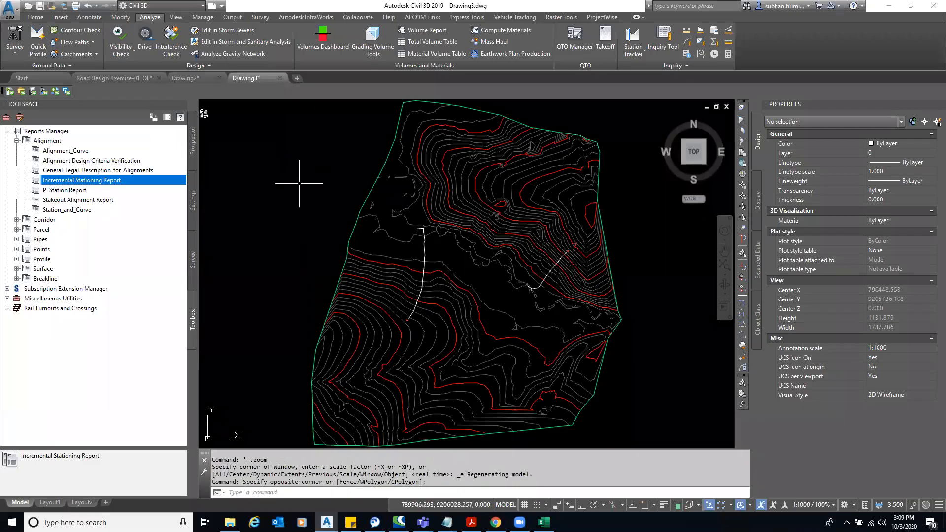
left_click(294, 190)
left_click(287, 212)
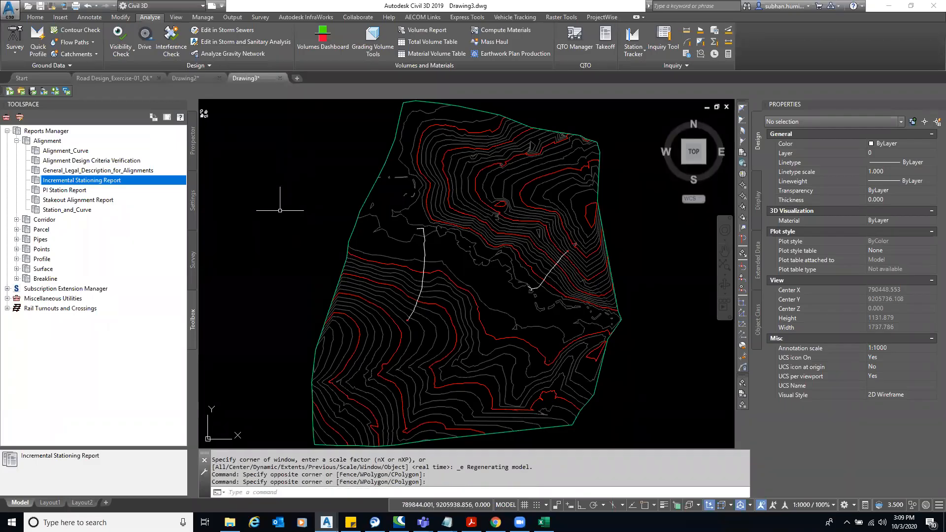
- Erase the water drop path lines and their markers drawn over the existing ground surface
left_click(301, 186)
left_click(669, 353)
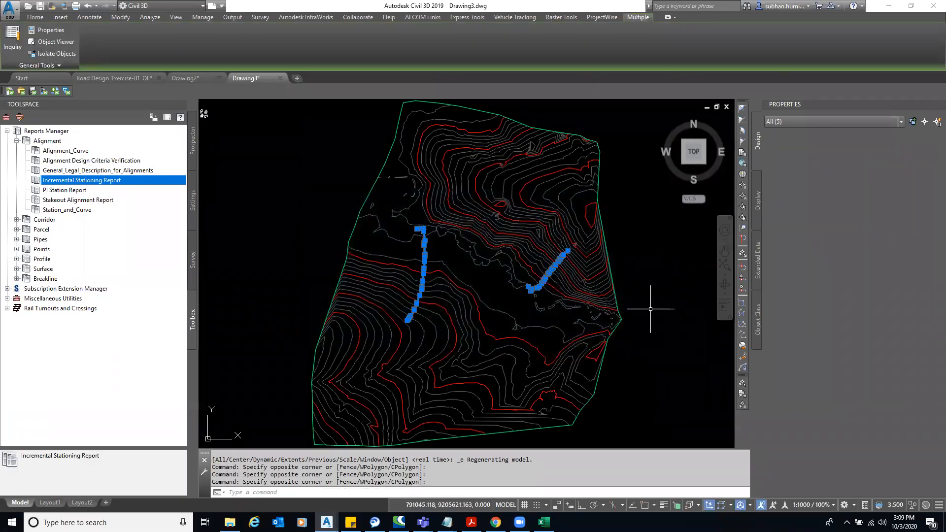
key("Delete")
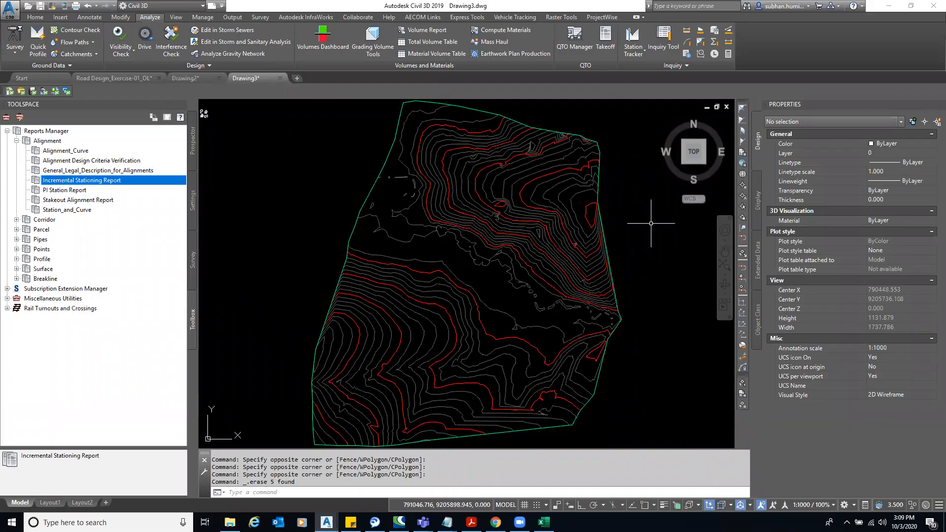
- Turn on the Slope Arrows component for plan view in the ExistingGround (1) surface's Contours_My Custom style and apply it
left_click(512, 222)
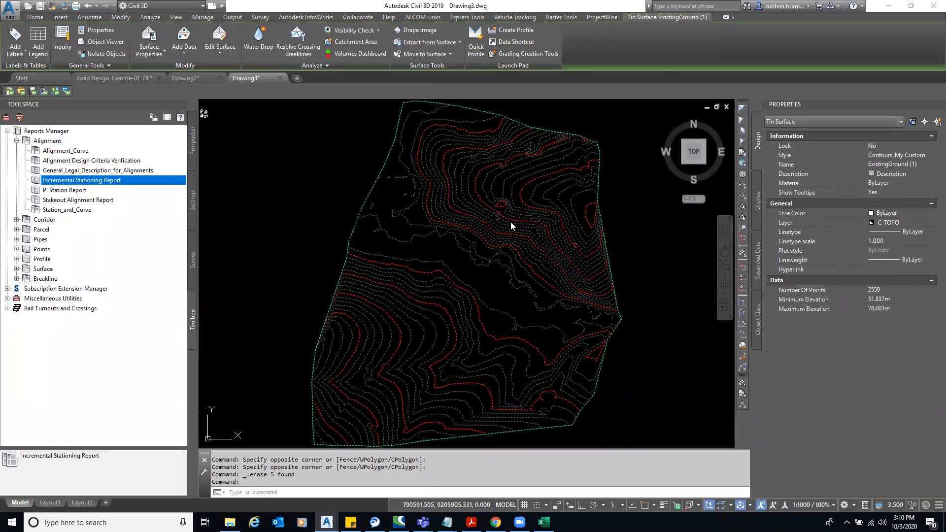
right_click(511, 226)
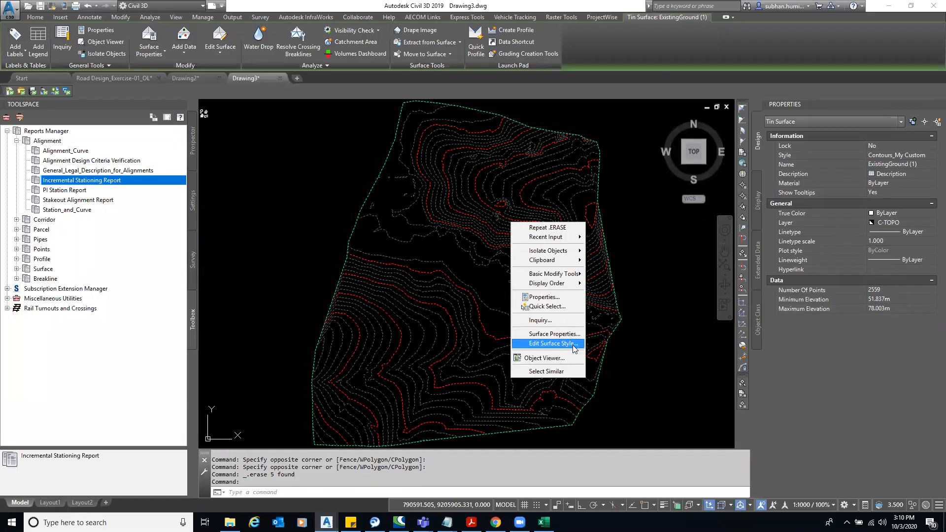
left_click(547, 343)
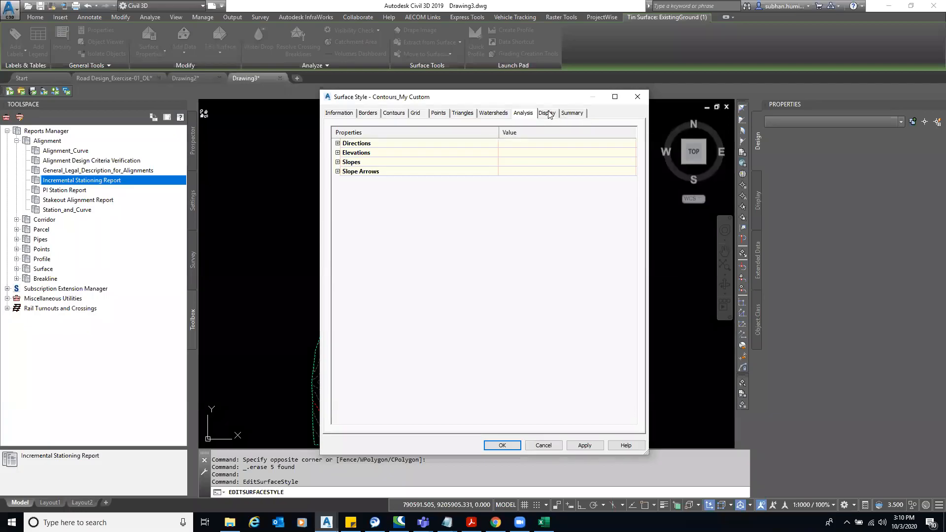
left_click(548, 113)
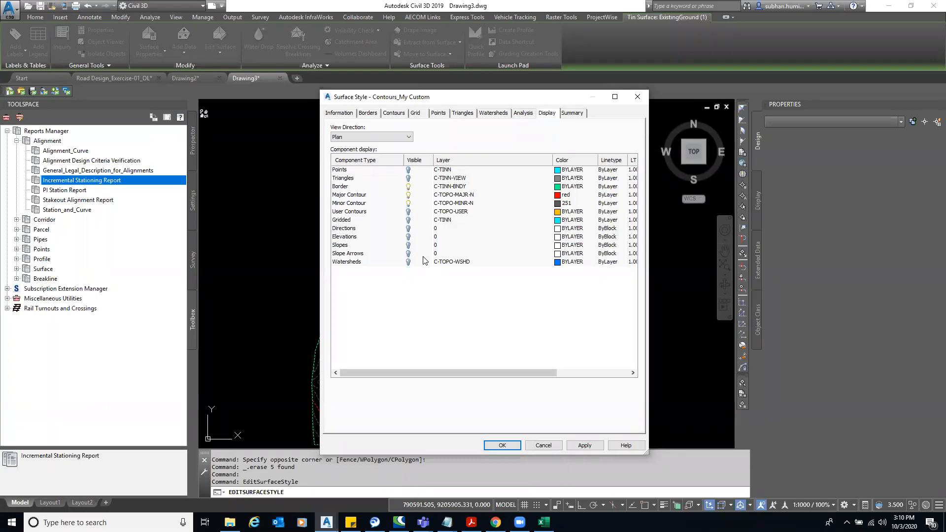
left_click(408, 254)
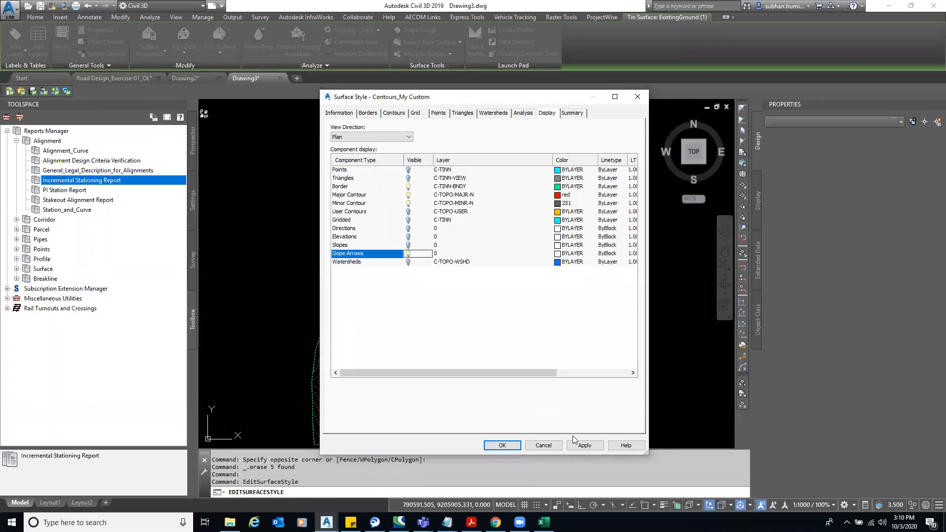
left_click(585, 448)
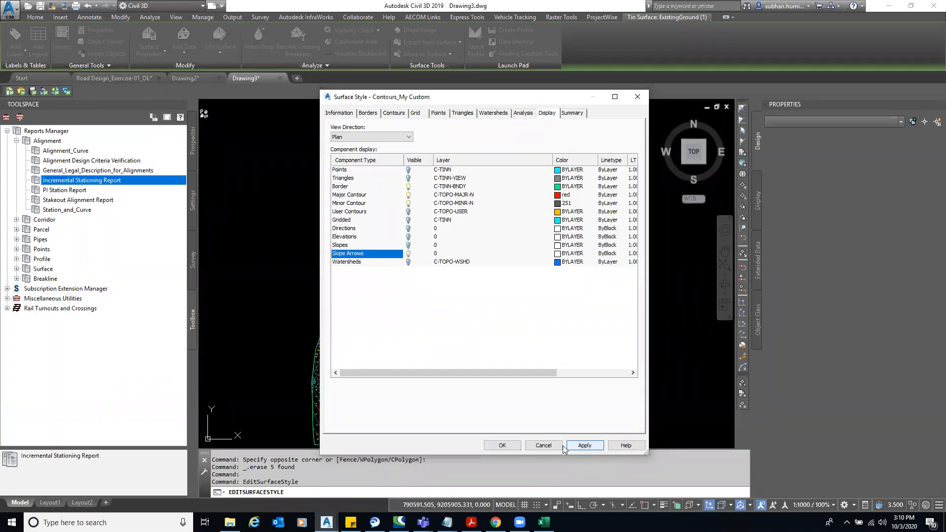
left_click(502, 446)
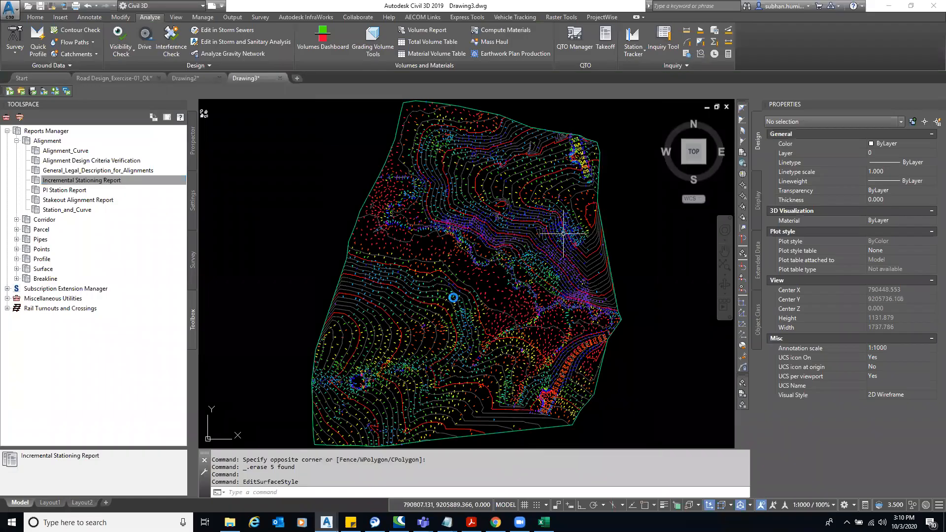
- Examine the direction and colours of the slope arrows across the slopes, valley and ridges of the surface
scroll(444, 345, "up", 5)
scroll(439, 325, "down", 5)
scroll(552, 190, "up", 1)
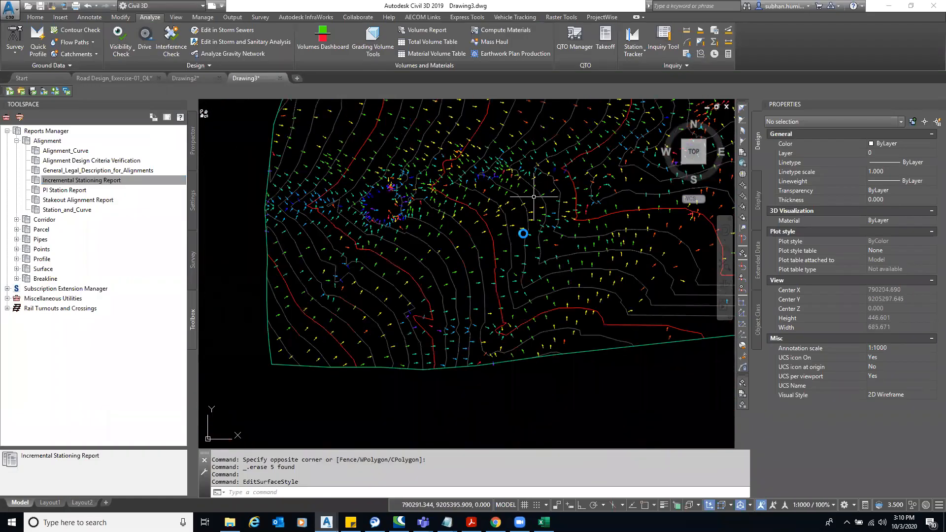
middle_click_drag(534, 197, 302, 320)
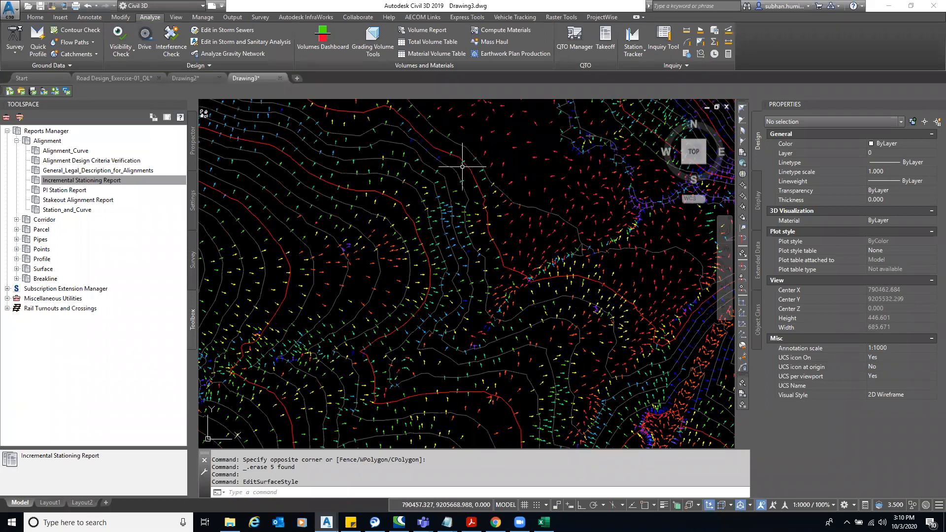
middle_click_drag(460, 179, 456, 357)
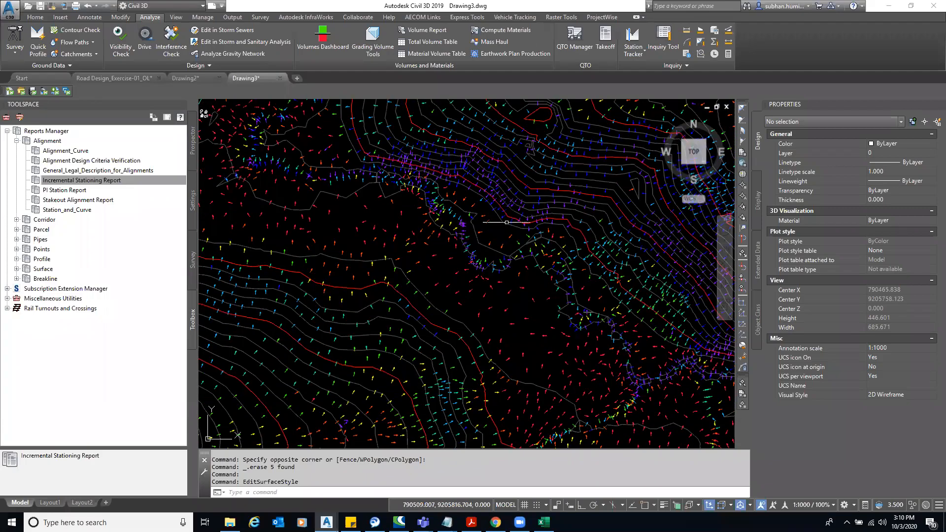
middle_click_drag(529, 143, 544, 229)
scroll(497, 279, "down", 2)
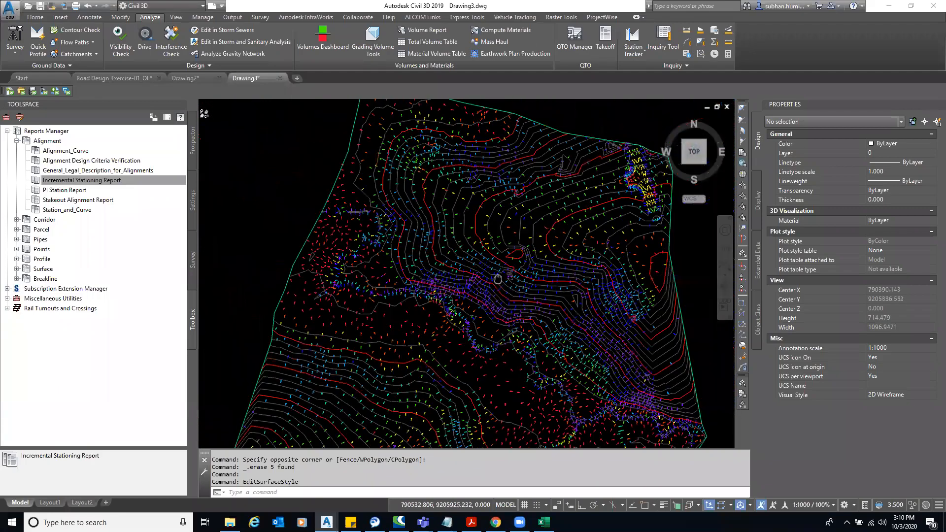
middle_click_drag(498, 279, 451, 316)
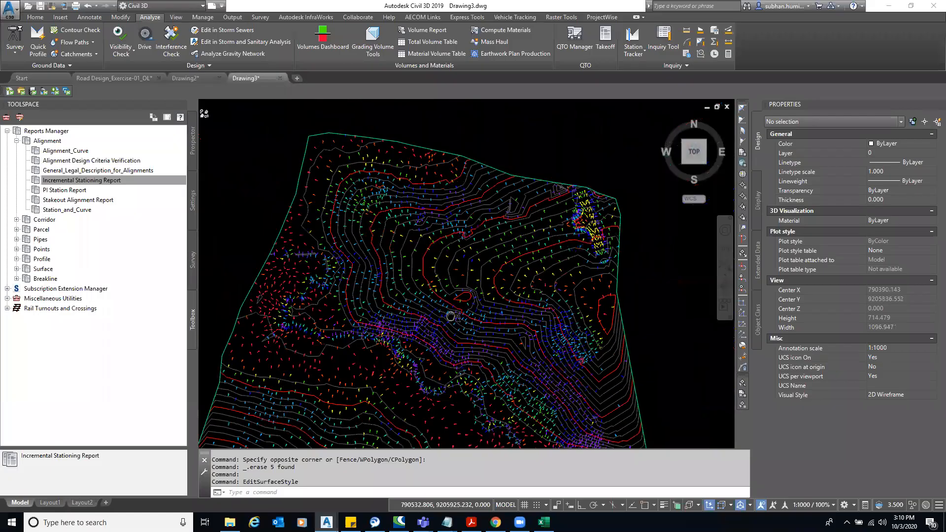
scroll(480, 214, "down", 2)
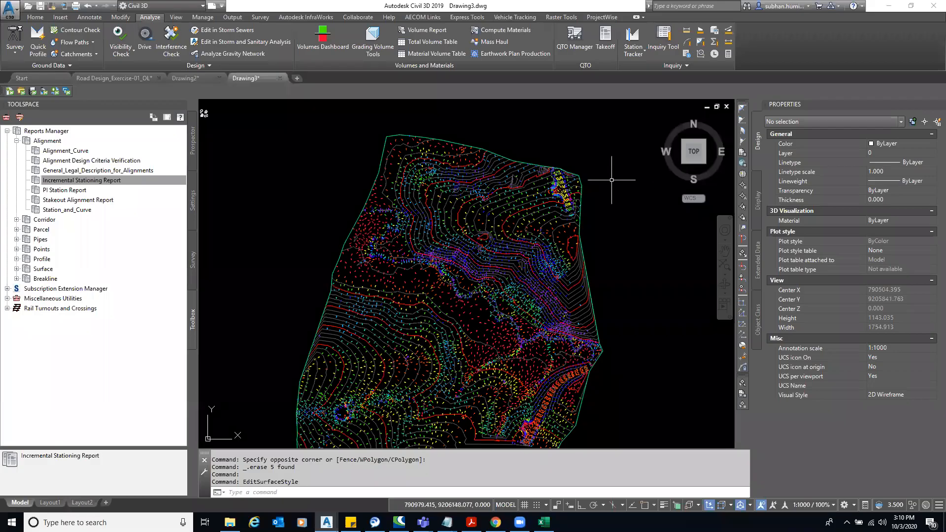
scroll(459, 192, "up", 2)
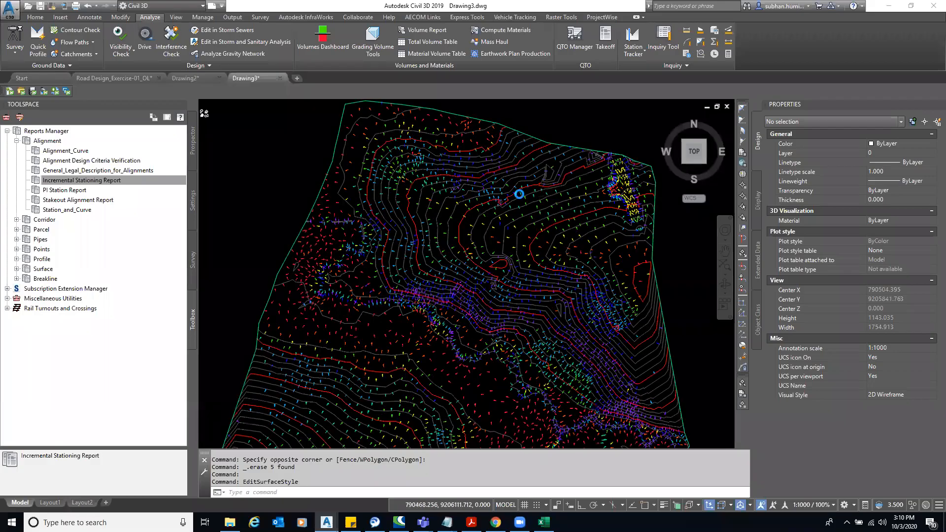
scroll(455, 191, "up", 6)
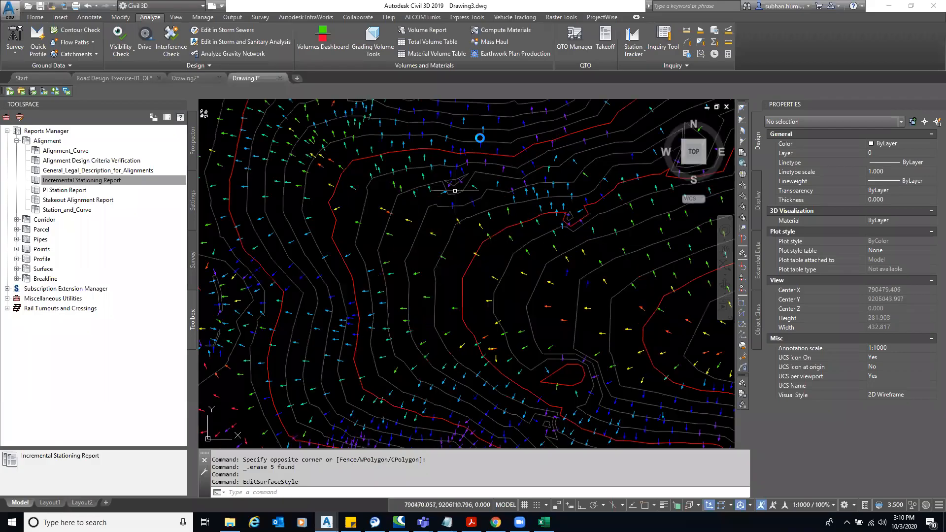
scroll(455, 191, "down", 4)
scroll(572, 146, "up", 2)
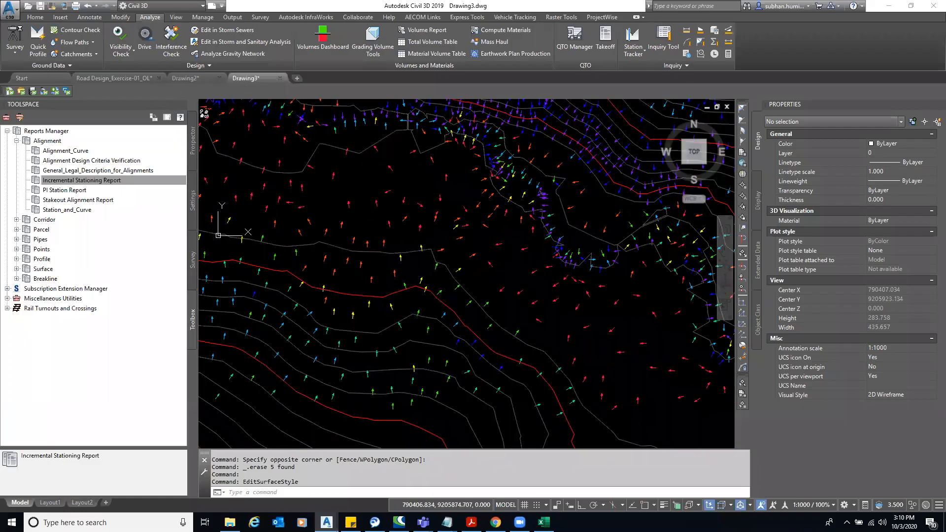
scroll(519, 256, "down", 4)
left_click(523, 253)
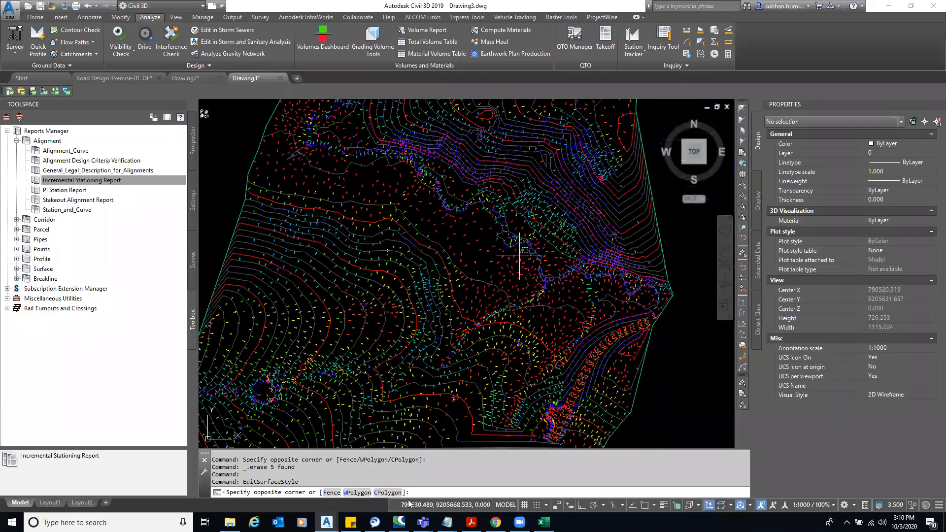
- Switch to the Road Design_Exercise-01_OL drawing and bring the whole surface with its road alignment into view
left_click(253, 409)
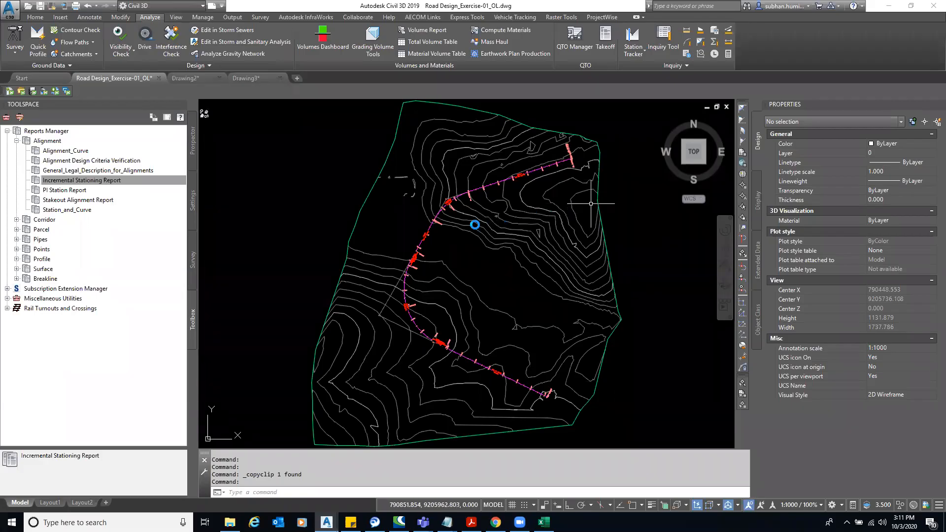
scroll(591, 203, "down", 3)
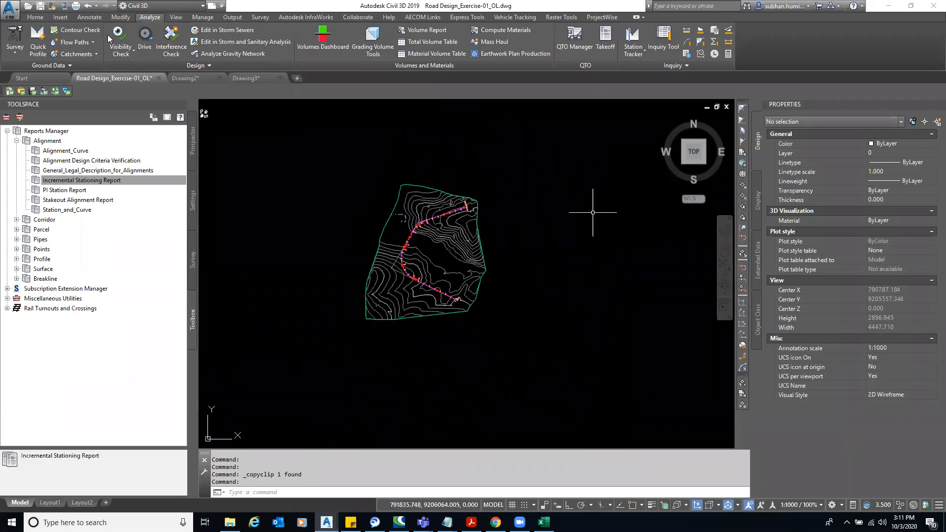
middle_click_drag(579, 213, 548, 231)
left_click(35, 17)
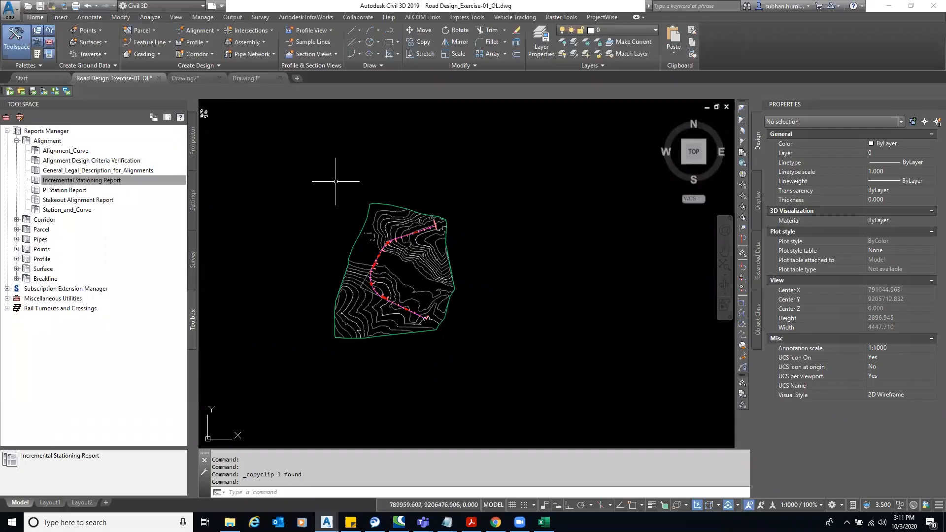
left_click(505, 220)
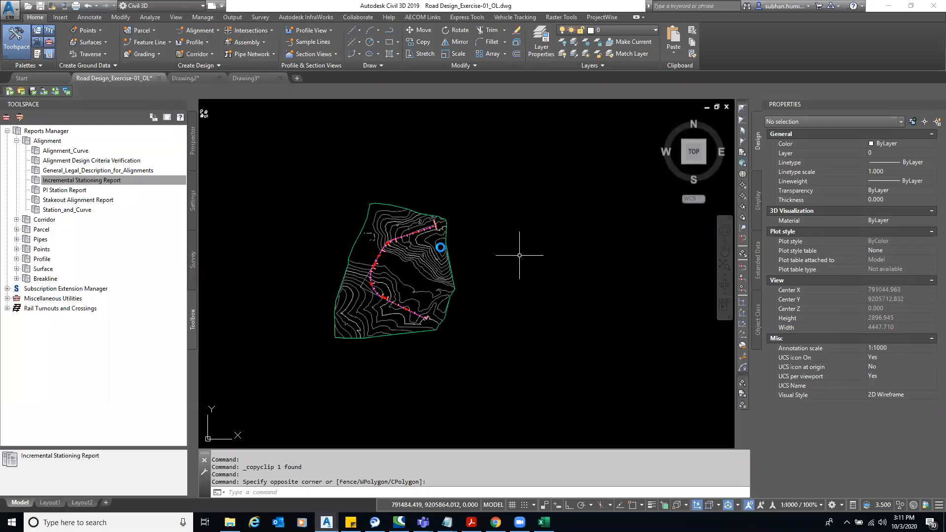
scroll(434, 246, "up", 3)
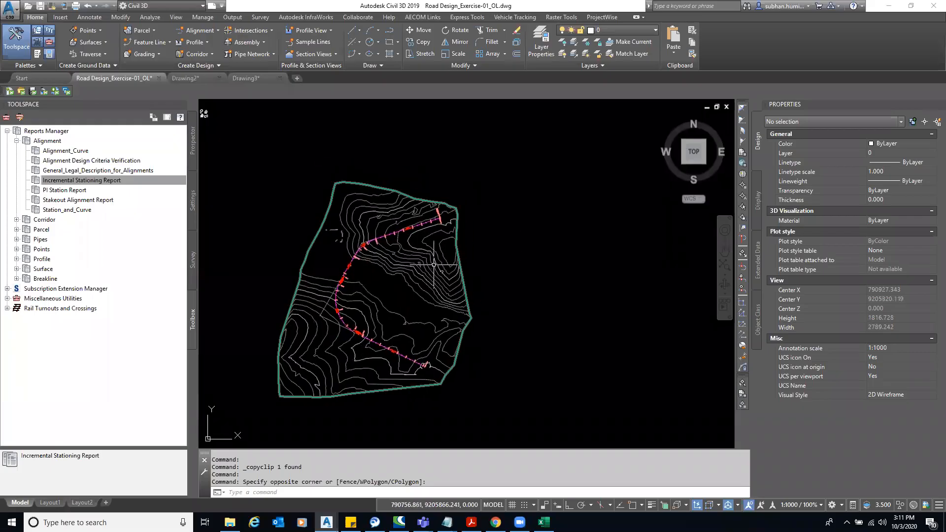
left_click(586, 202)
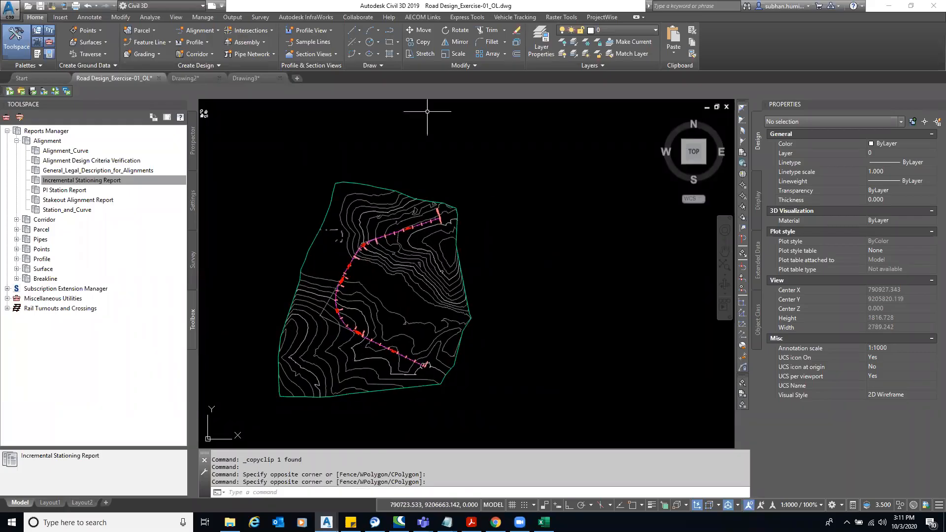
- Start a surface profile for alignment CL-01 and add the ExistingGround surface to its profile list over the full station range
left_click(197, 42)
left_click(207, 57)
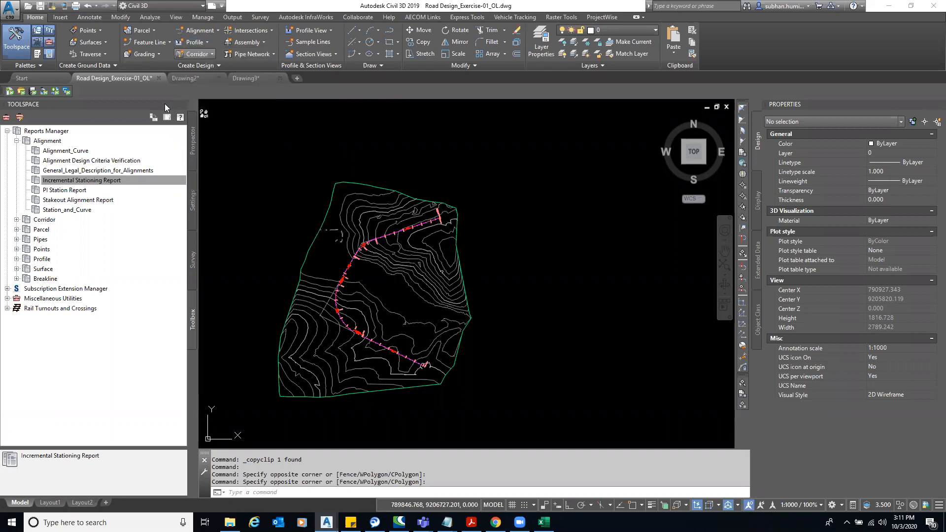
left_click(354, 169)
left_click(345, 178)
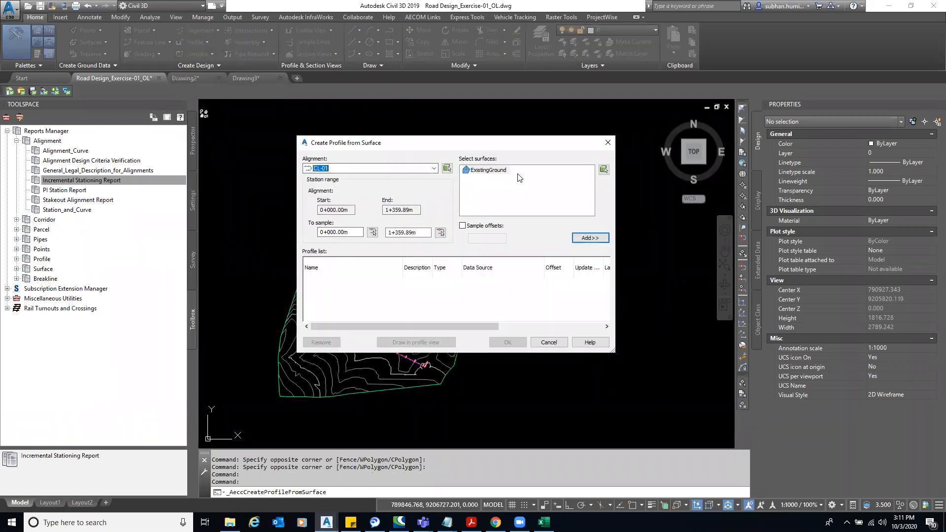
left_click(489, 171)
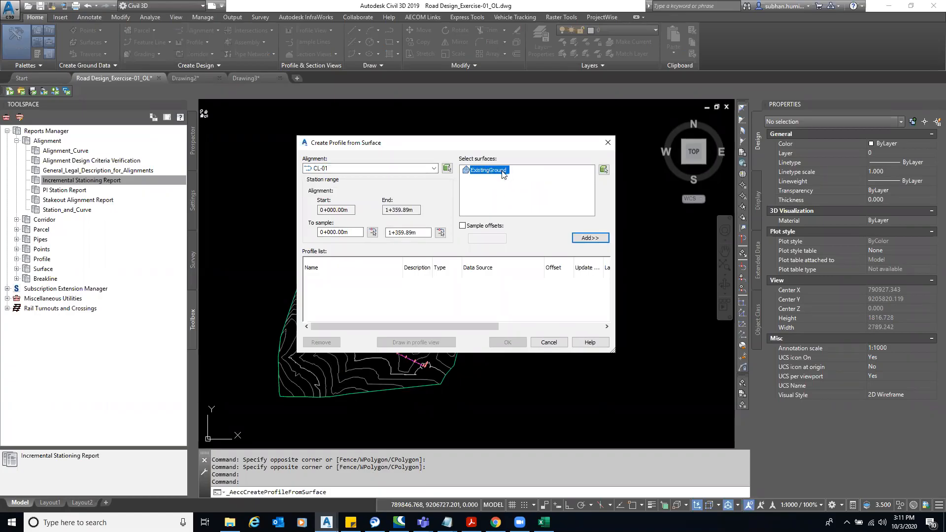
left_click(603, 238)
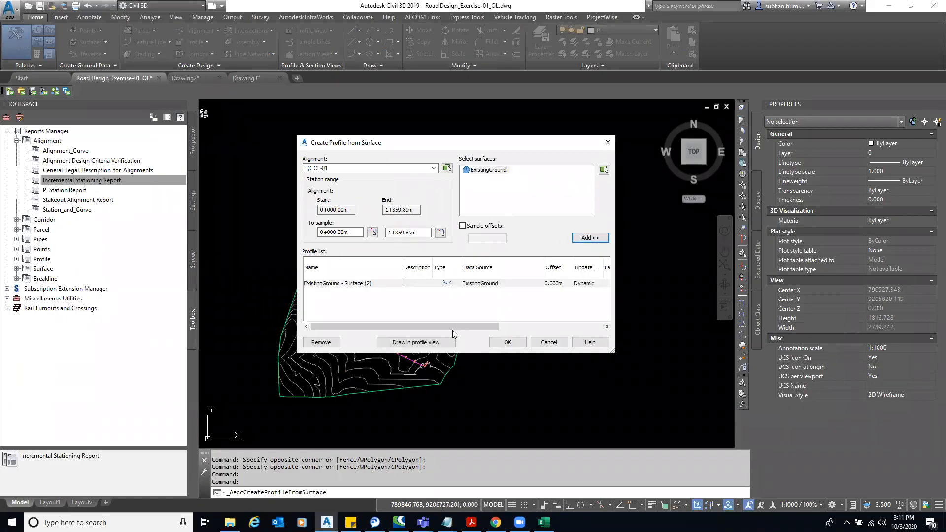
- Draw the CL-01 profile in a new profile view with the default settings, placing it in empty space east of the surface
left_click(417, 342)
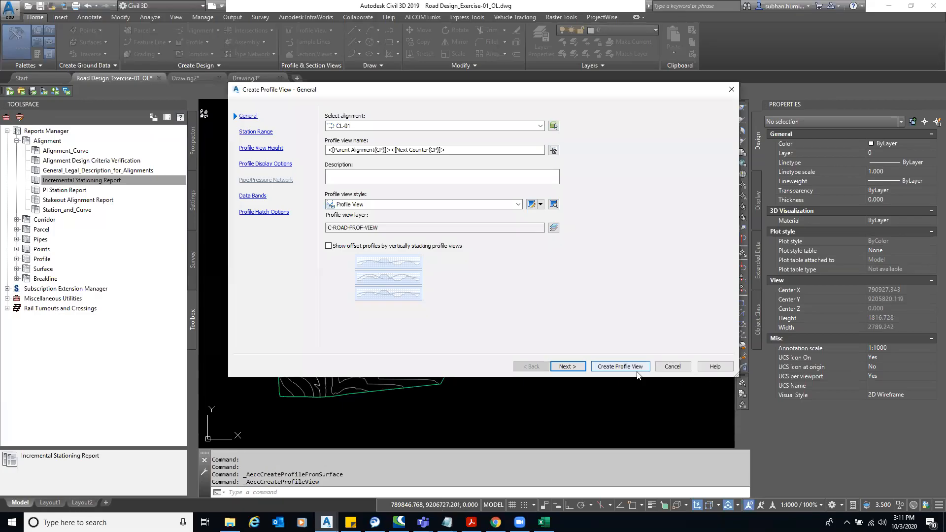
left_click(621, 367)
scroll(485, 281, "down", 4)
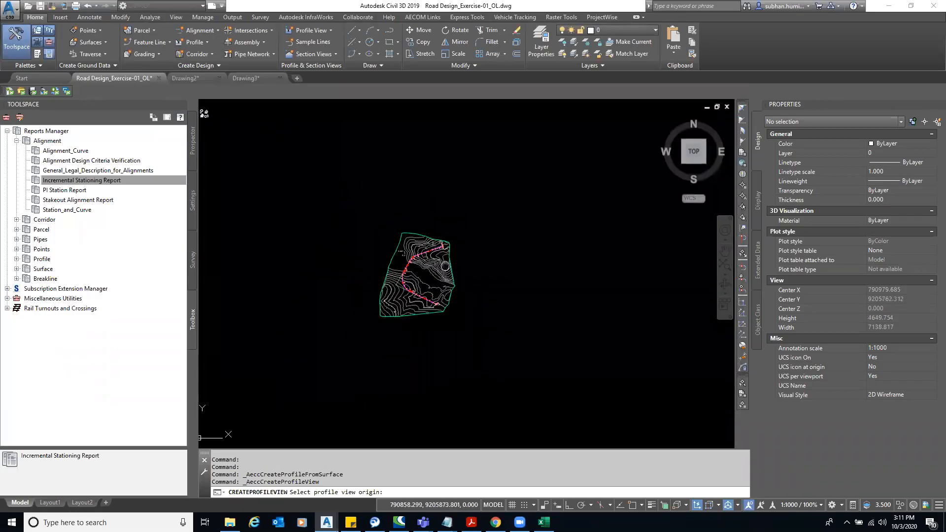
left_click(543, 299)
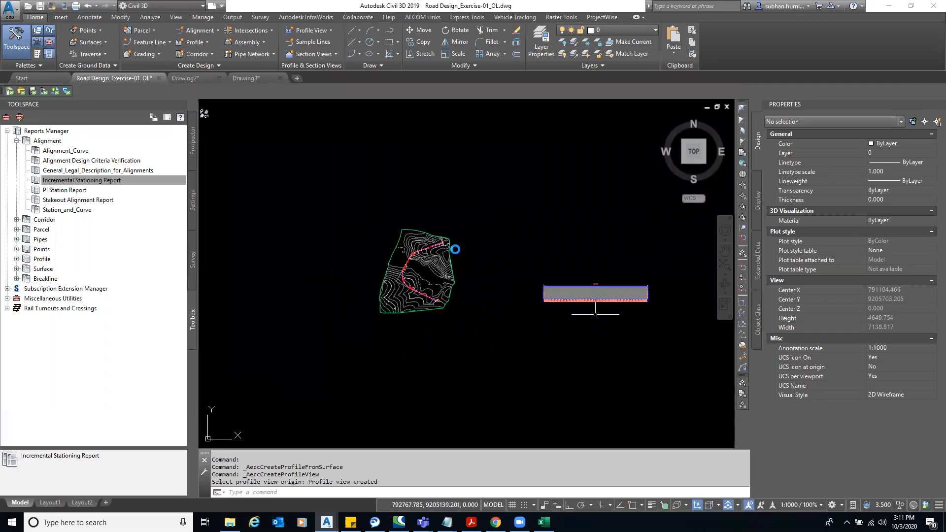
- Examine the existing ground line, elevation axis and station band along the full CL-01 profile view
scroll(643, 302, "up", 5)
middle_click_drag(442, 252, 500, 243)
scroll(442, 238, "down", 2)
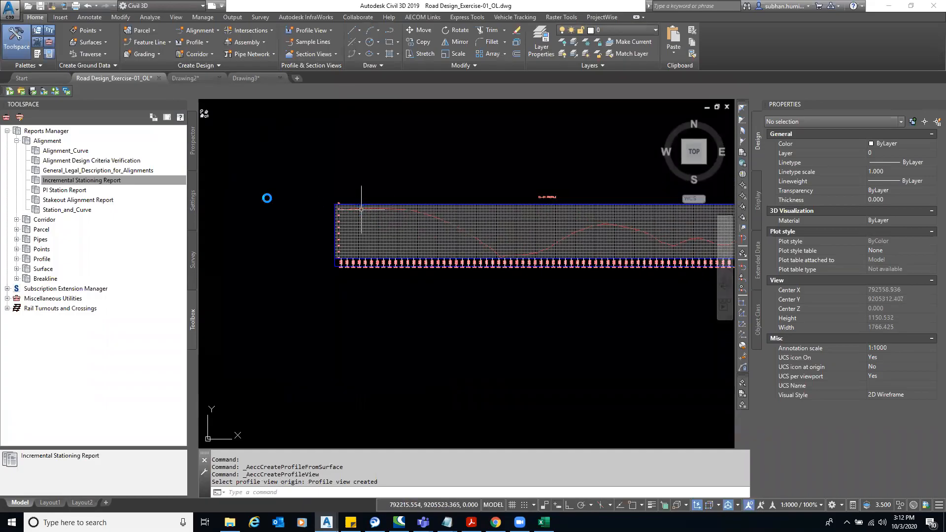
scroll(267, 201, "up", 4)
middle_click_drag(326, 198, 257, 195)
scroll(242, 186, "down", 3)
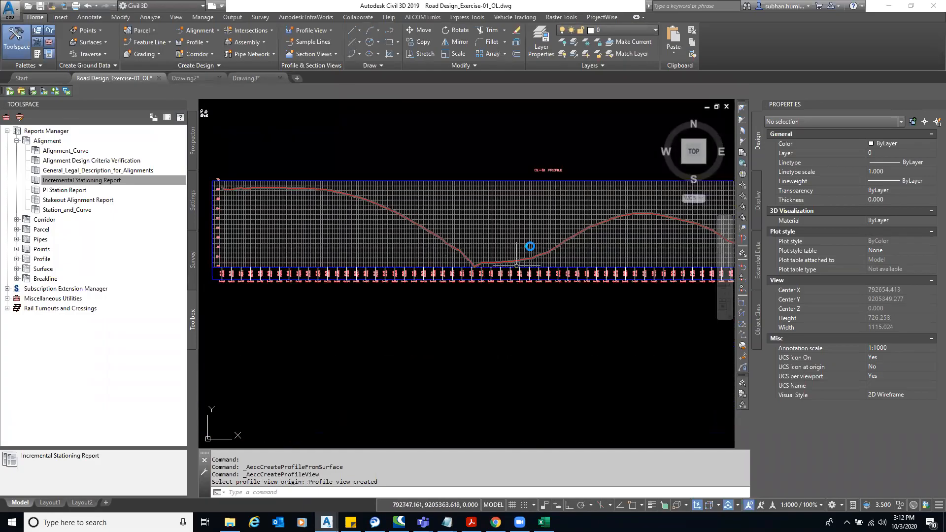
middle_click_drag(395, 248, 240, 245)
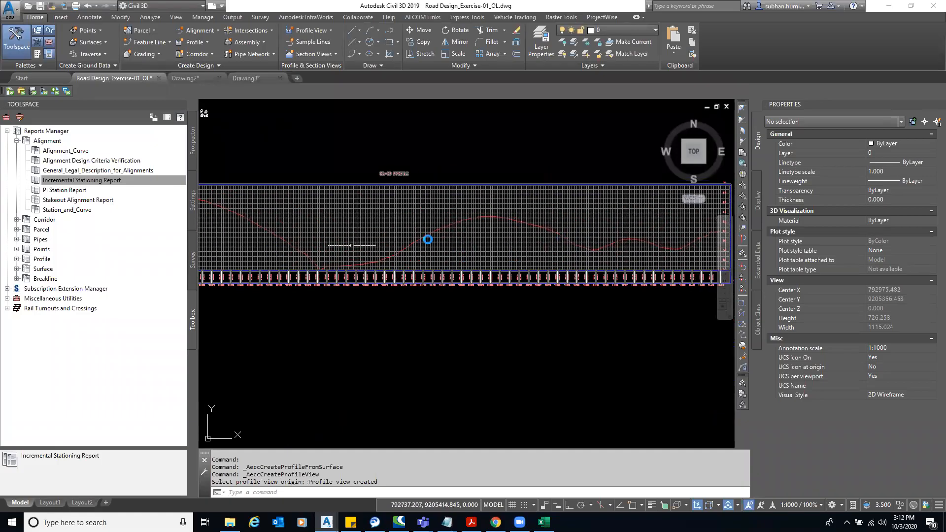
scroll(510, 221, "down", 2)
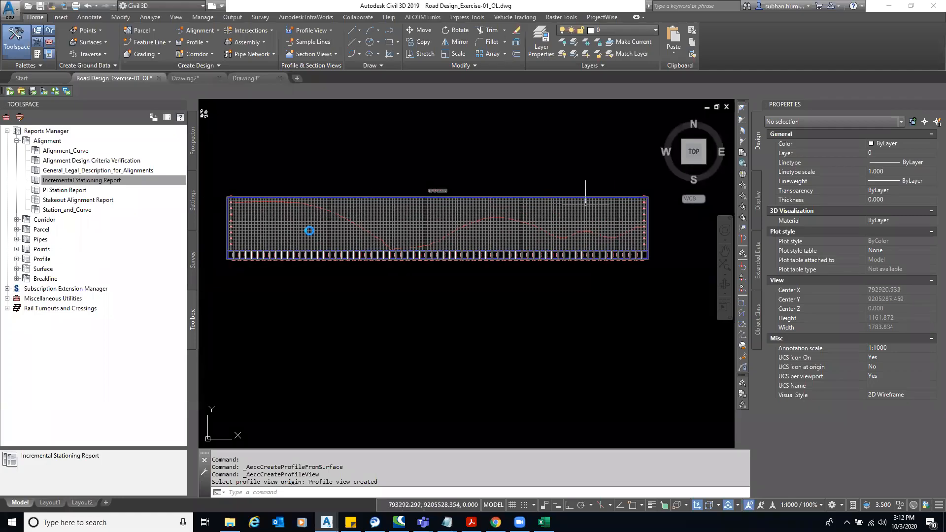
- Compare the CL-01 alignment's course from end to end across the contoured surface with the ground line in its profile view
scroll(311, 230, "down", 4)
middle_click_drag(310, 231, 482, 225)
scroll(483, 224, "down", 2)
scroll(337, 173, "up", 4)
scroll(388, 189, "up", 4)
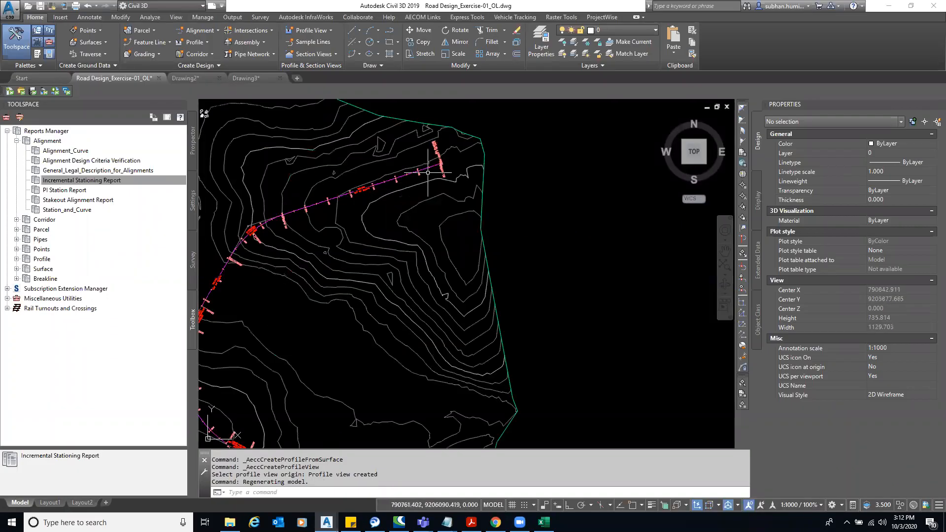
scroll(395, 178, "down", 4)
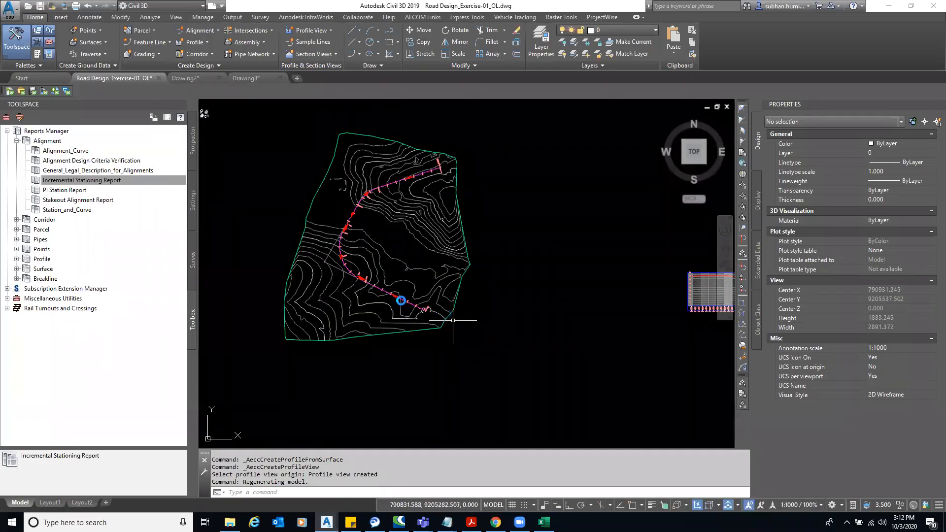
scroll(374, 294, "down", 3)
scroll(370, 290, "down", 1)
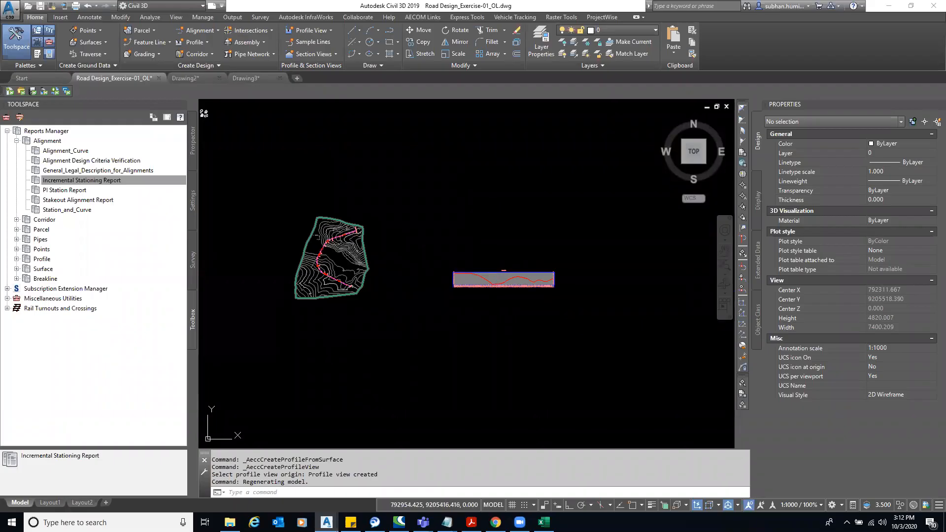
scroll(424, 261, "up", 4)
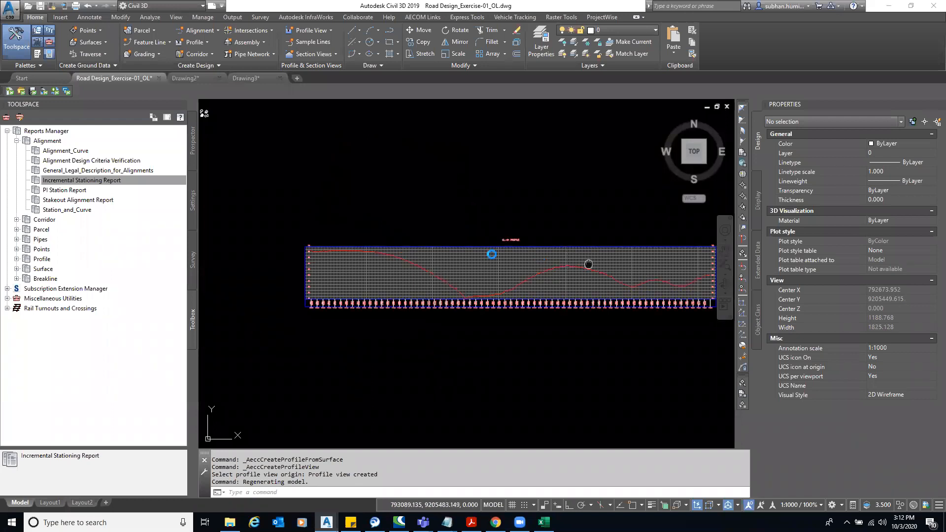
middle_click_drag(588, 265, 479, 253)
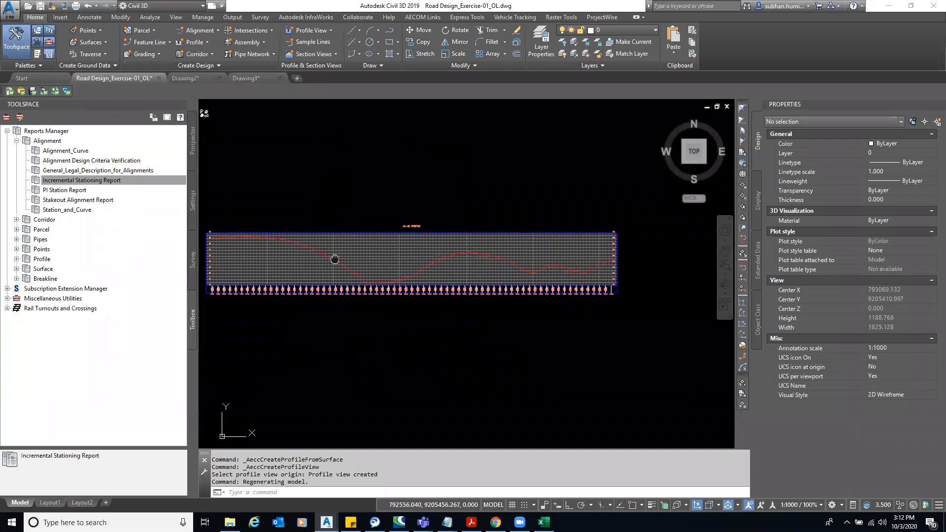
middle_click_drag(334, 262, 458, 234)
scroll(410, 213, "up", 2)
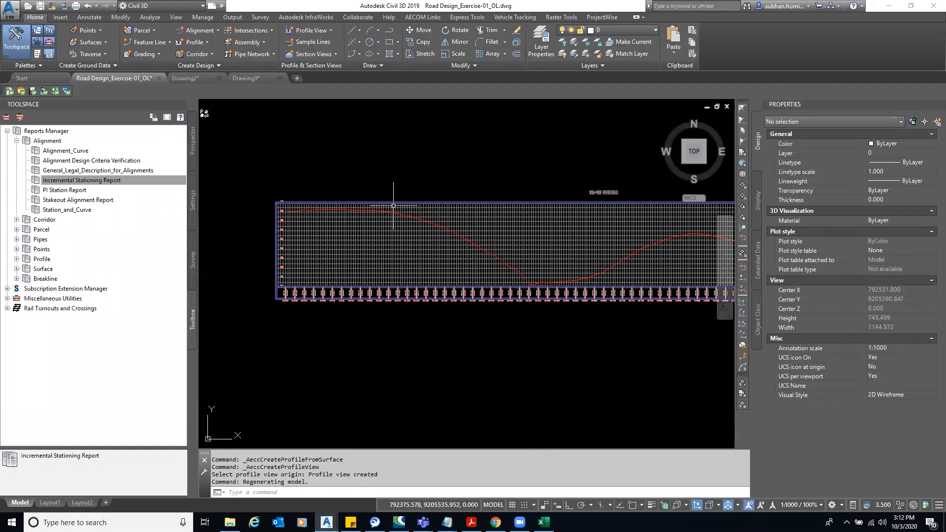
scroll(338, 211, "down", 2)
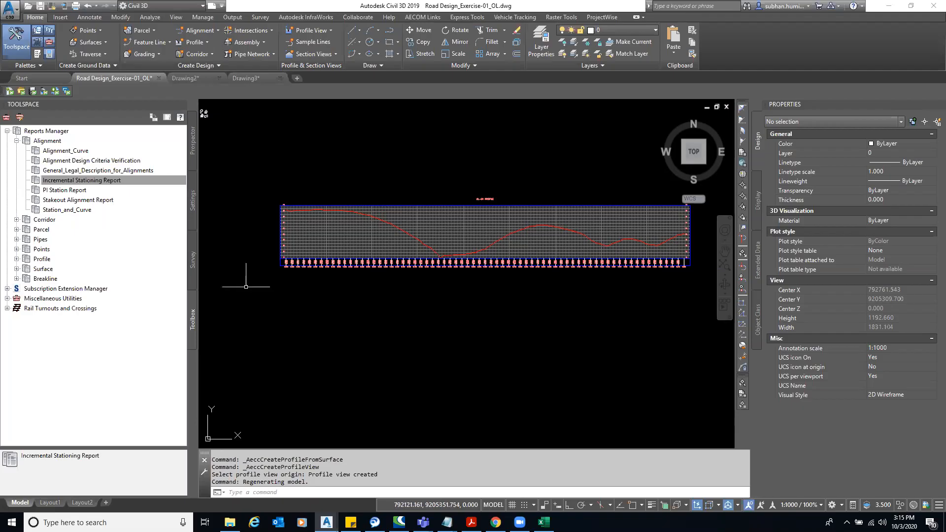
- Create a new assembly with the default settings and place its baseline in empty space west of the surface
scroll(508, 234, "down", 6)
scroll(329, 221, "up", 6)
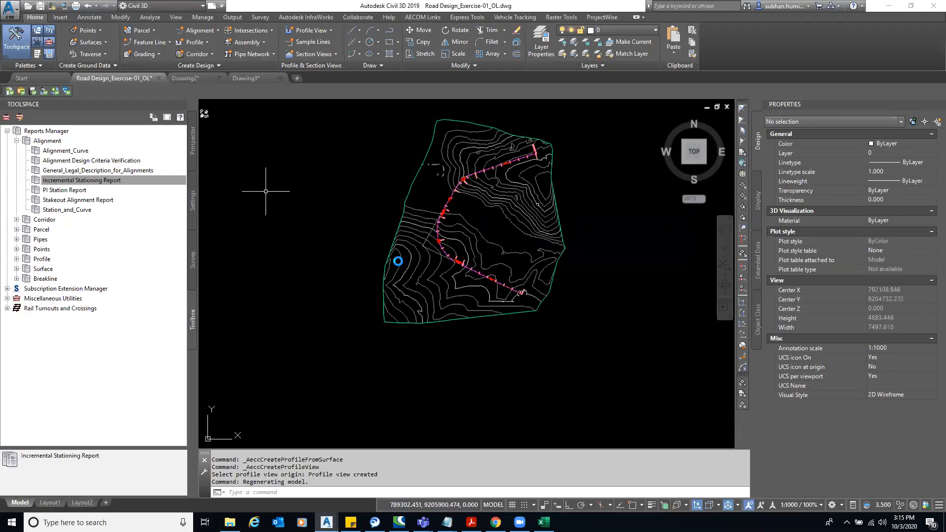
middle_click_drag(338, 158, 319, 151)
left_click(258, 42)
left_click(259, 58)
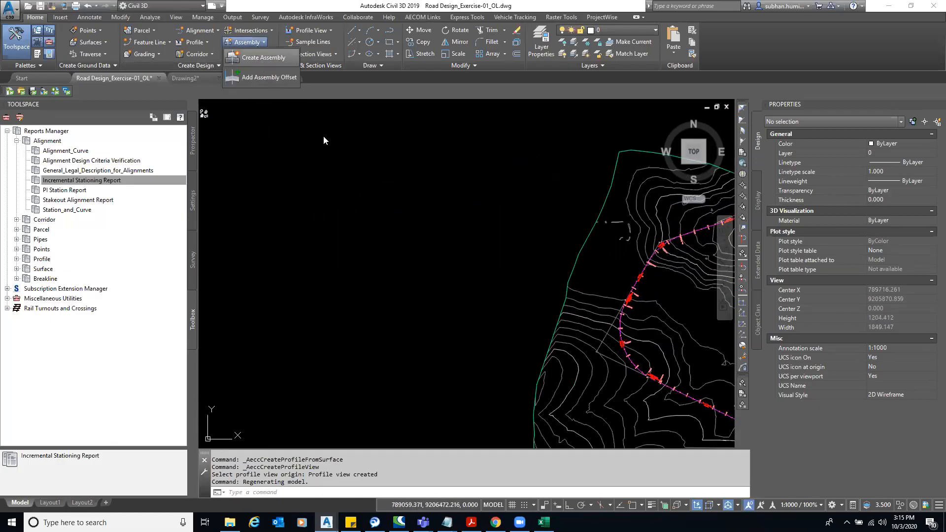
left_click(431, 339)
left_click(338, 265)
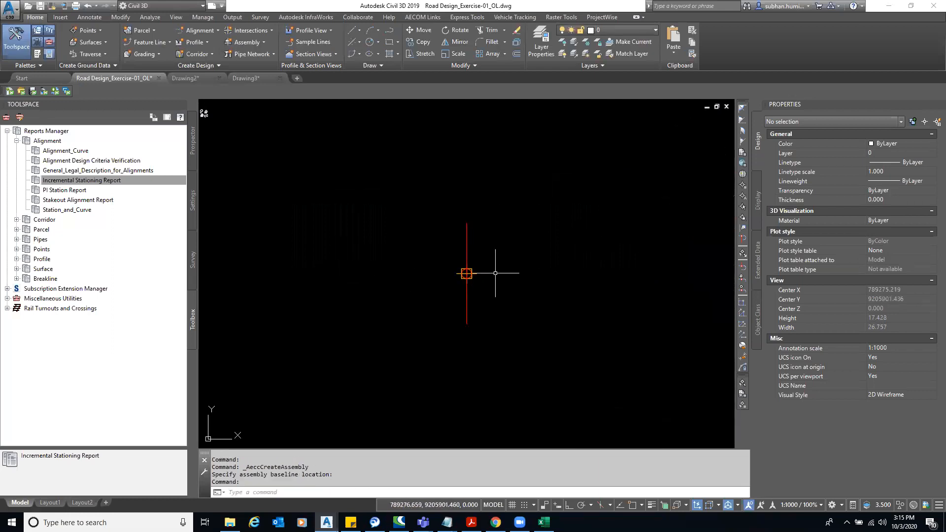
- Open the Civil metric subassembly tool palettes and show the Medians subassemblies
left_click(42, 55)
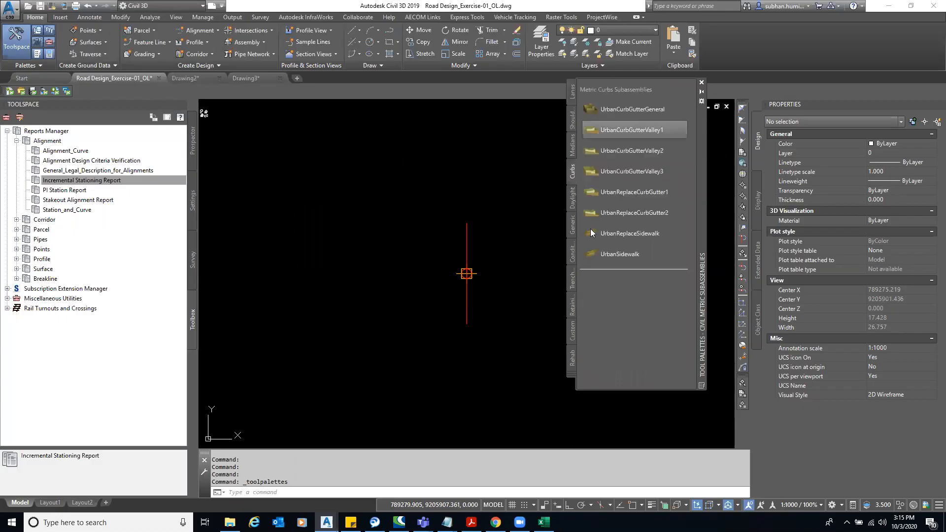
left_click(568, 375)
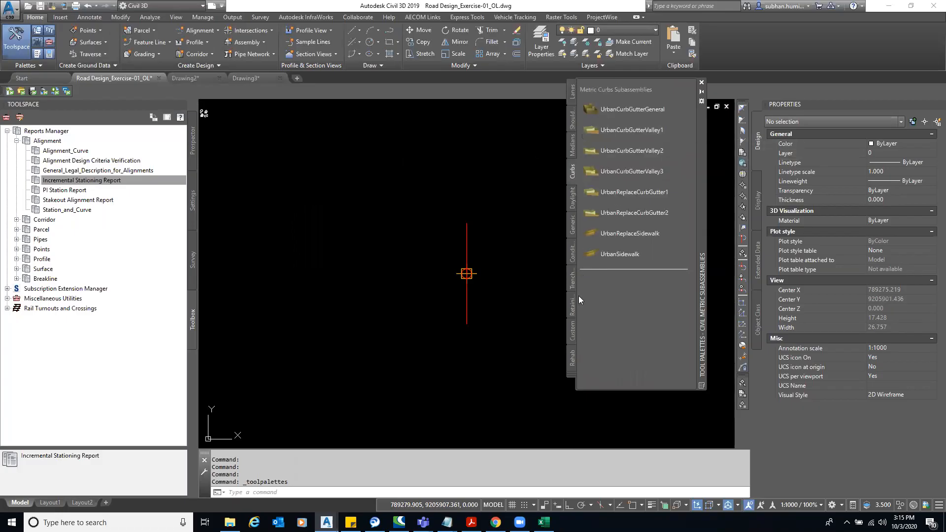
left_click(572, 143)
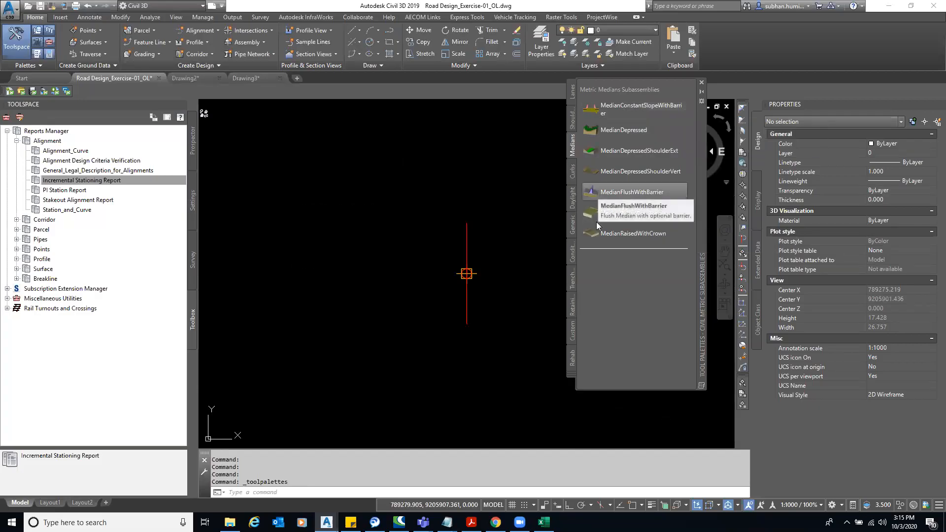
- Attach the MedianFlushWithBarrier subassembly to the assembly's baseline marker with its default parameters
left_click(632, 191)
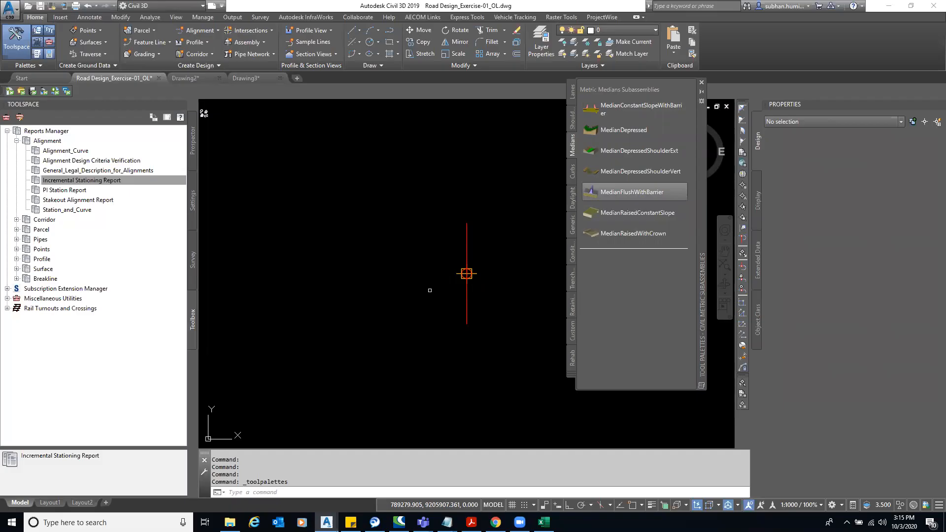
left_click(461, 267)
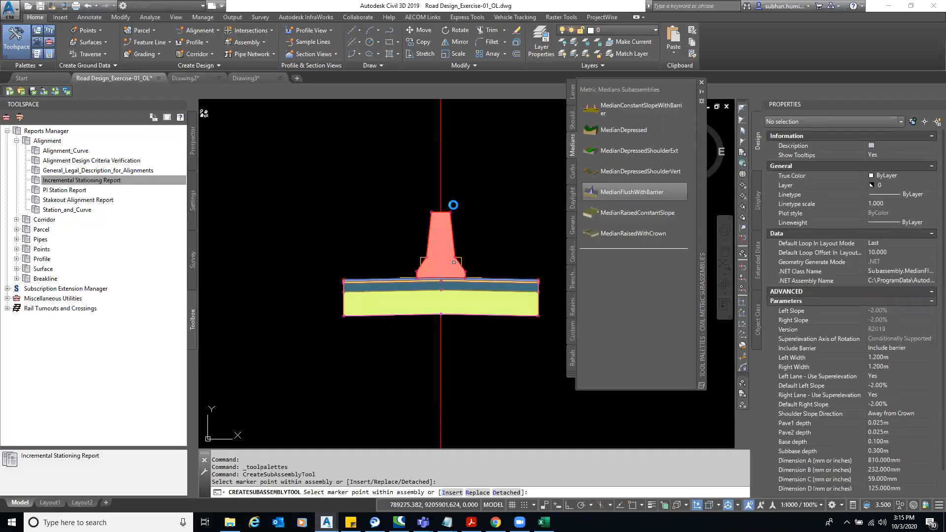
scroll(455, 200, "down", 2)
middle_click_drag(421, 241, 323, 224)
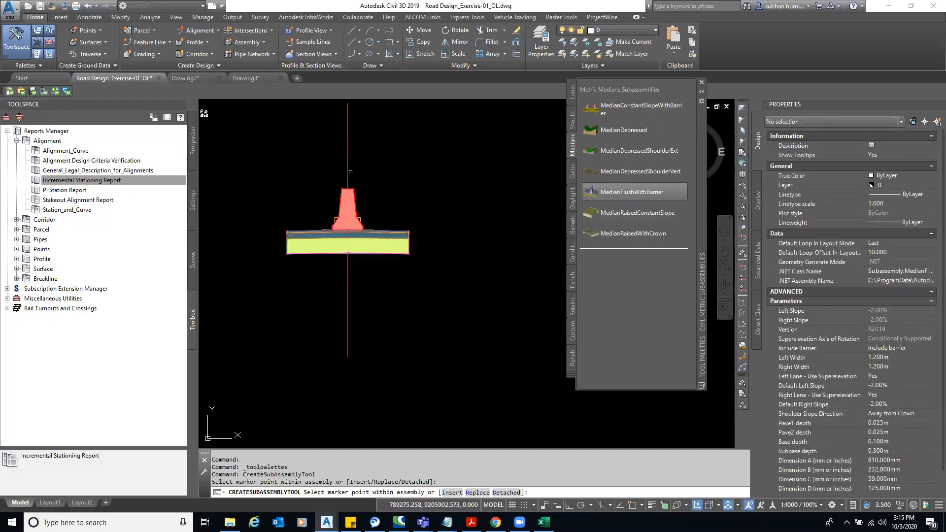
scroll(356, 209, "up", 3)
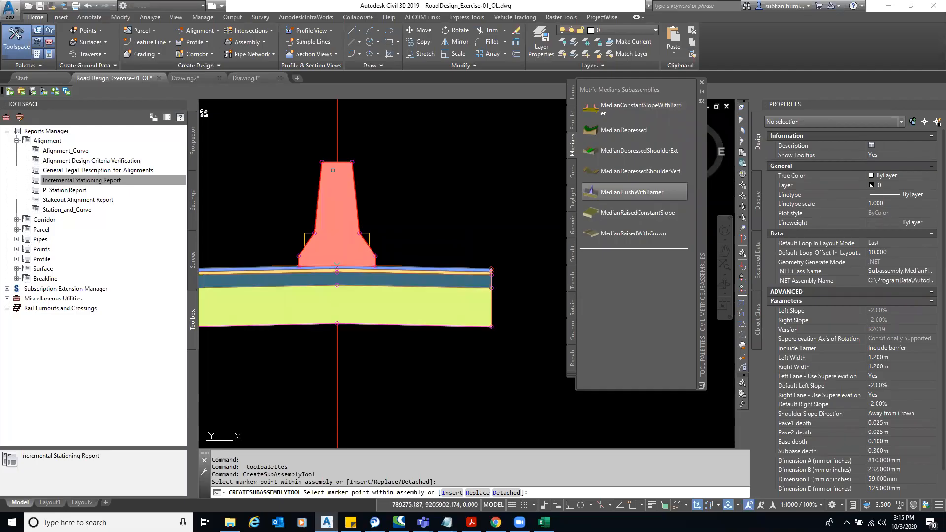
key("Escape")
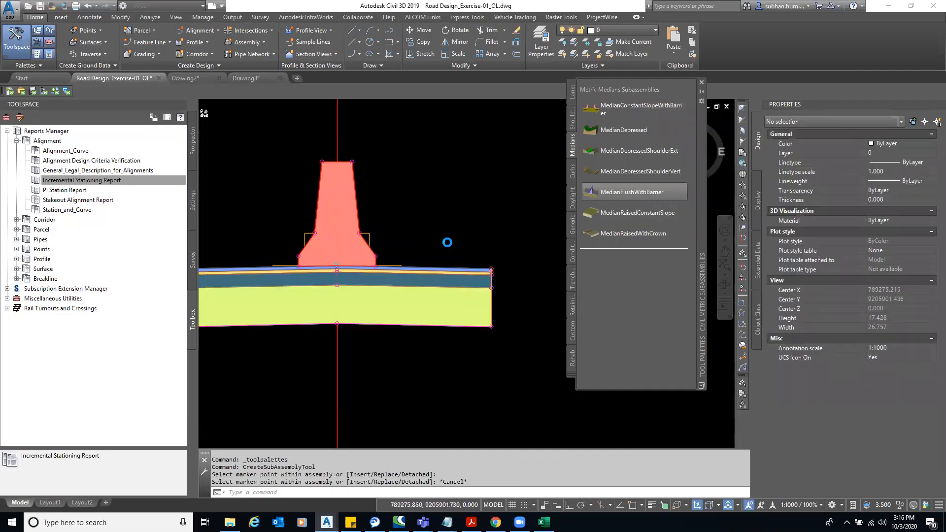
- Delete the flush median with barrier from the assembly
scroll(431, 241, "down", 7)
scroll(434, 243, "up", 3)
scroll(434, 244, "up", 4)
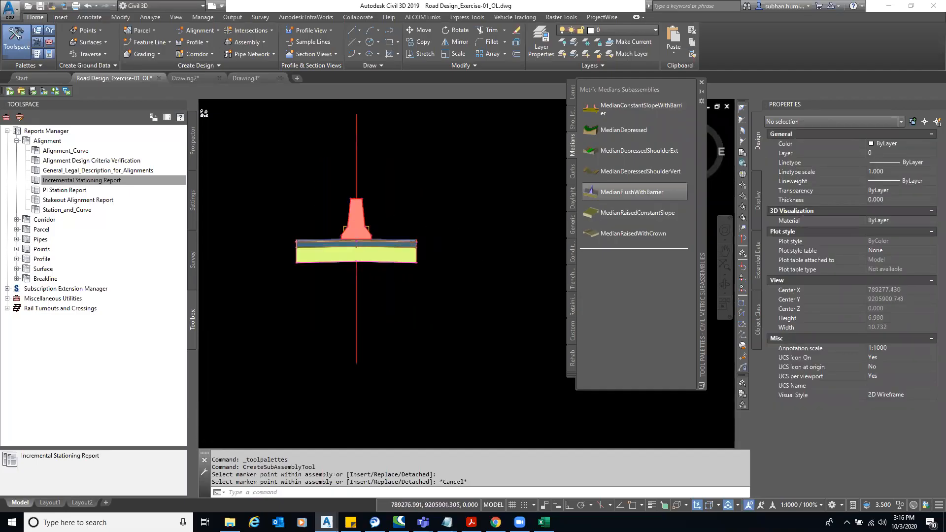
scroll(489, 238, "down", 2)
left_click(428, 249)
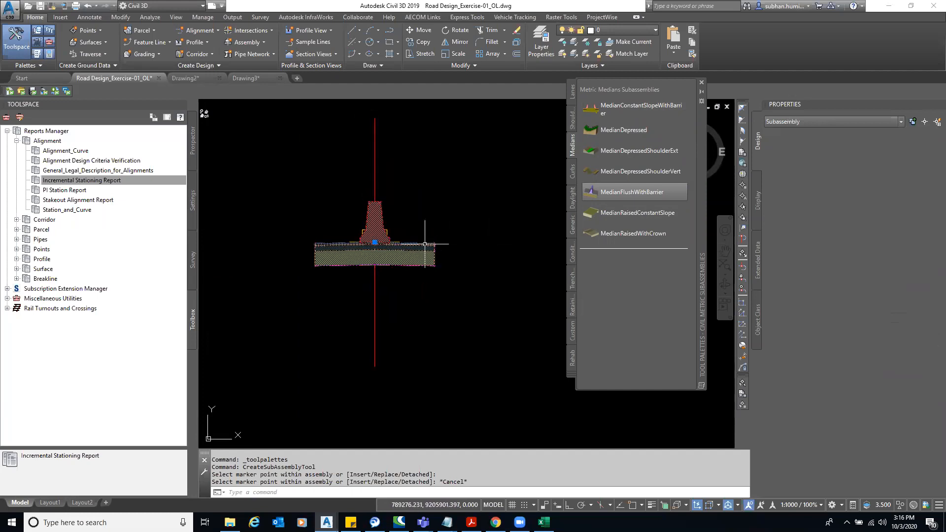
key("Delete")
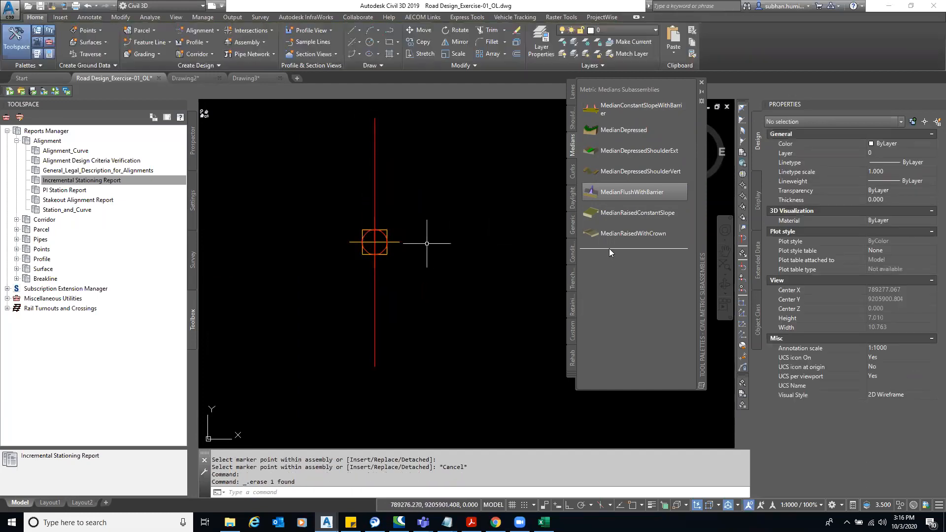
- Try the MedianRaisedConstantSlope subassembly on the assembly's baseline marker and erase it again
left_click(592, 213)
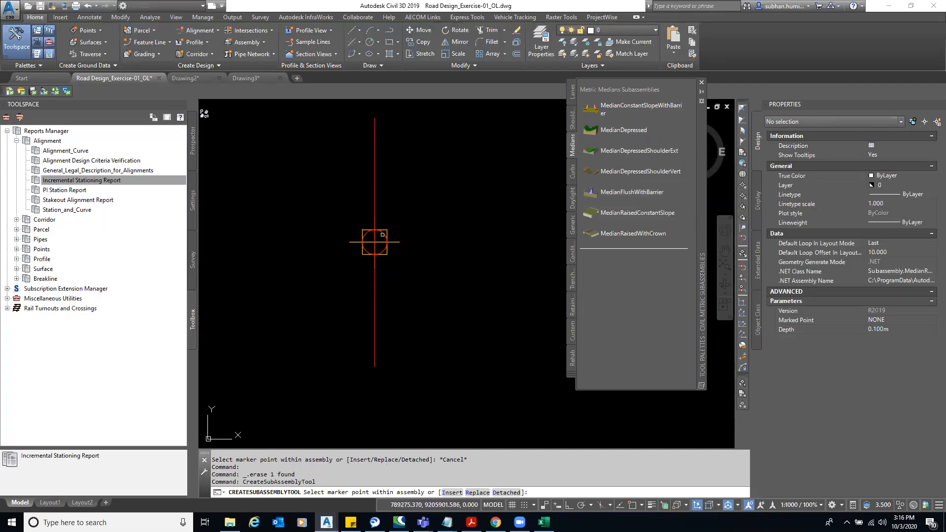
left_click(375, 242)
scroll(345, 256, "down", 3)
key("Escape")
left_click_drag(409, 231, 373, 289)
key("Delete")
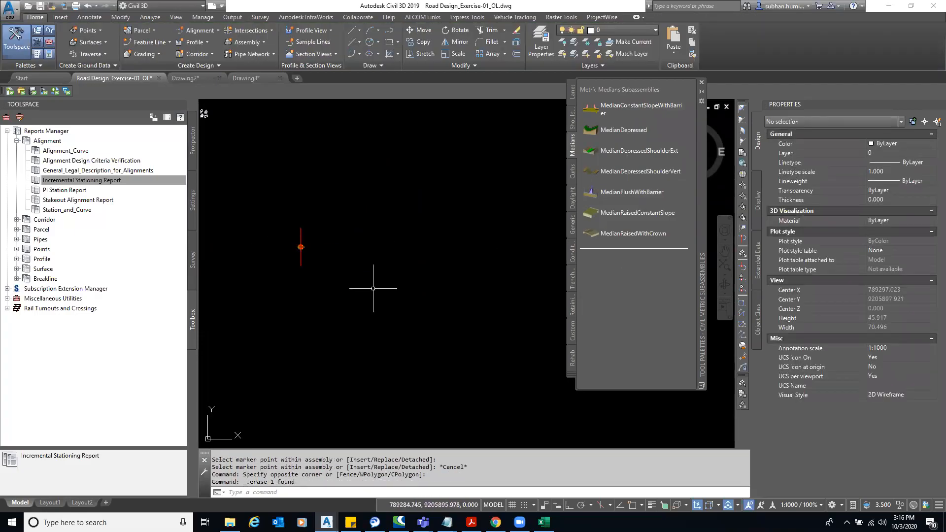
- Try the MedianRaisedWithCrown subassembly on the assembly's baseline marker and erase it again
left_click(596, 234)
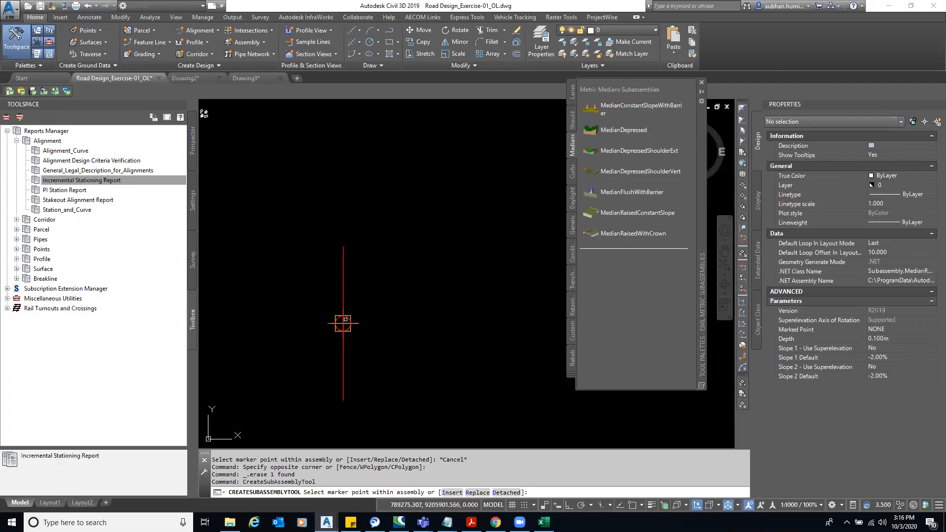
left_click(347, 319)
scroll(391, 291, "down", 4)
middle_click_drag(462, 297, 434, 298)
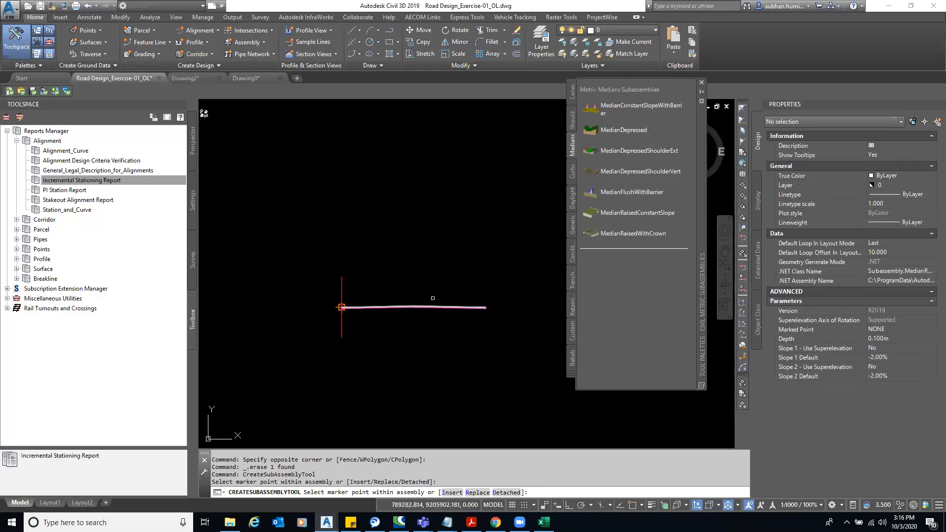
scroll(461, 304, "up", 6)
key("Escape")
left_click(445, 316)
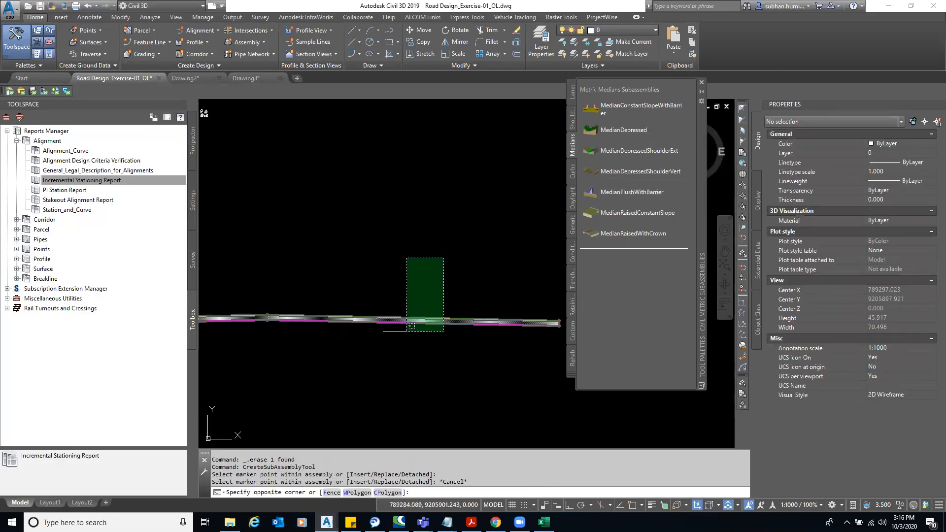
left_click(401, 338)
key("Delete")
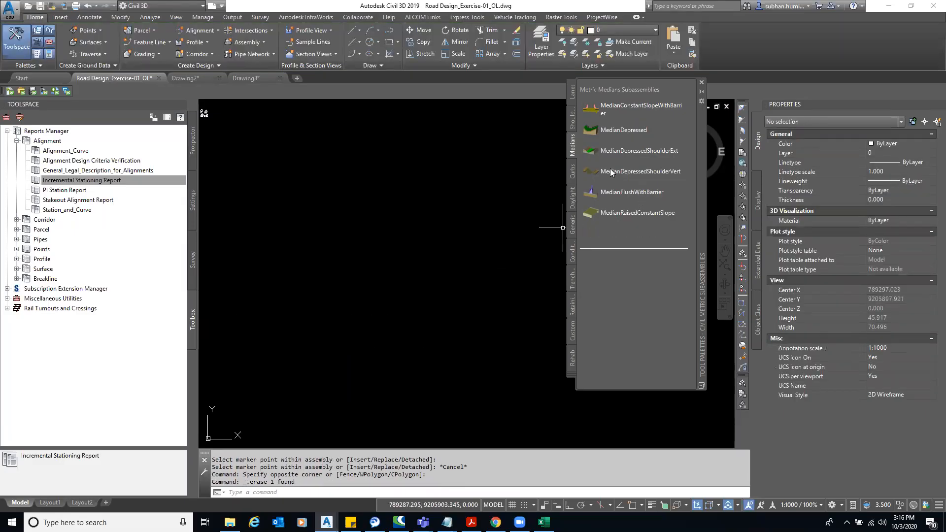
- Attach the MedianDepressedShoulderVert subassembly to the assembly's baseline marker with its default parameters
left_click(630, 171)
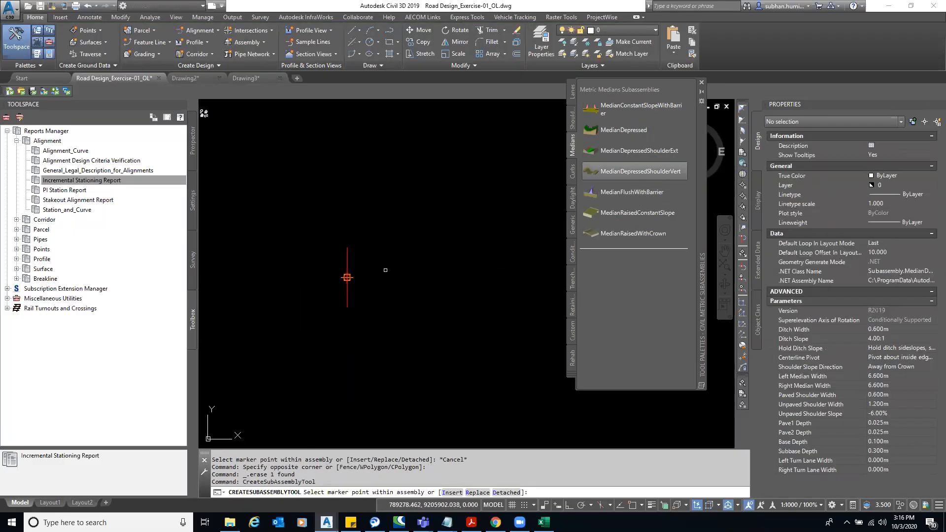
left_click(357, 261)
scroll(381, 345, "down", 6)
middle_click_drag(382, 345, 407, 332)
scroll(407, 331, "up", 2)
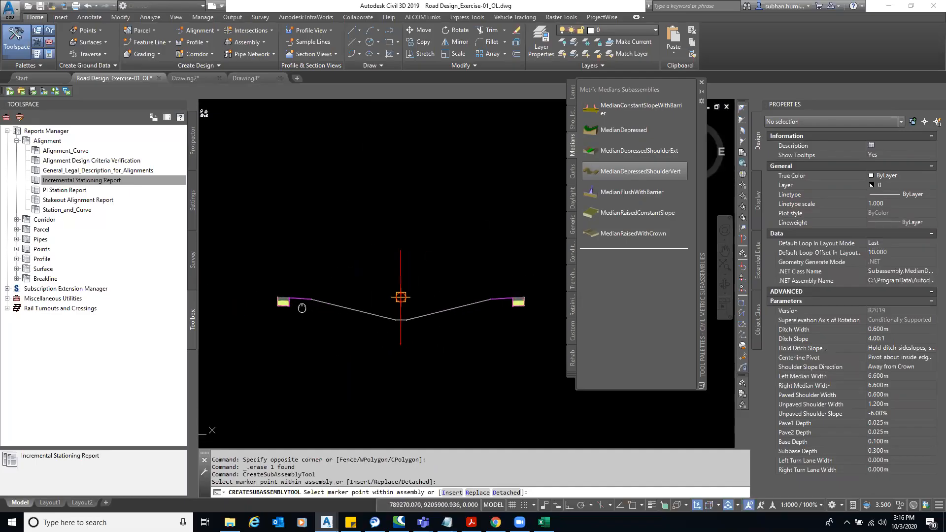
key("Escape")
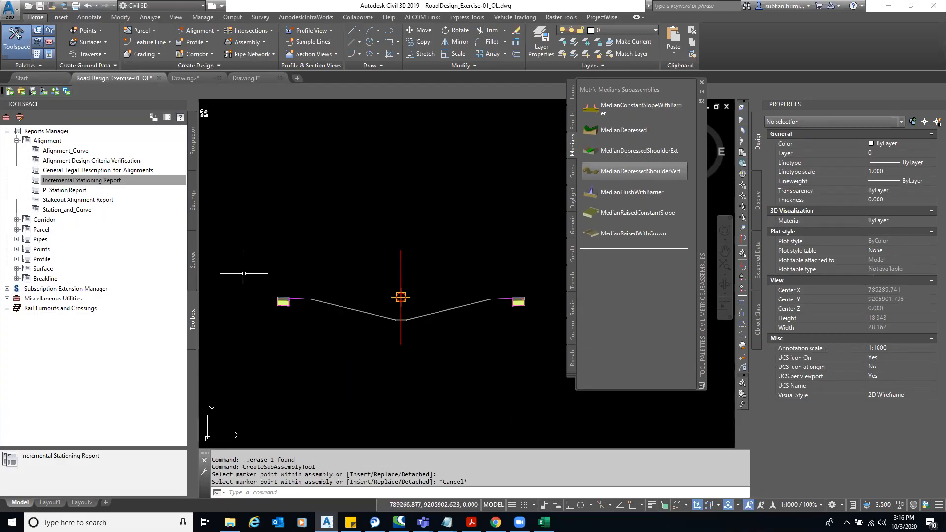
scroll(274, 291, "up", 2)
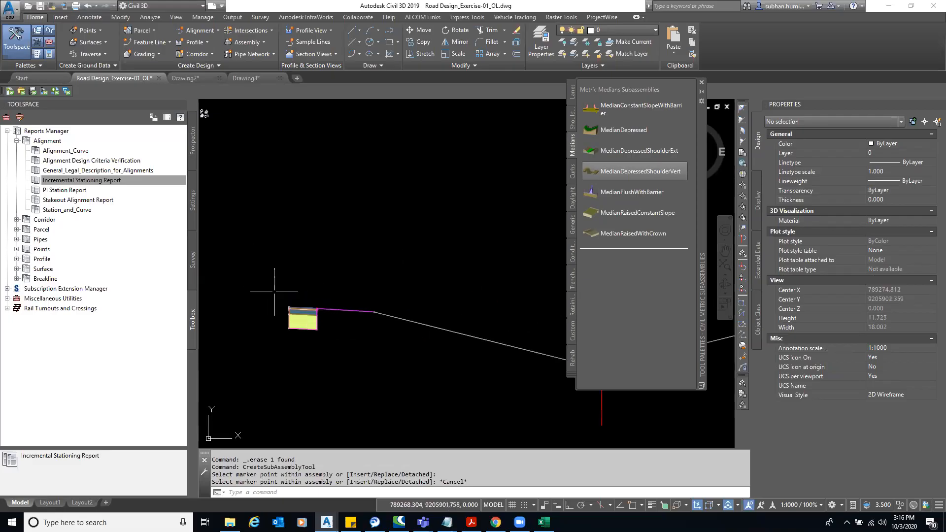
- Erase the MedianDepressedShoulderVert subassembly from the assembly's baseline marker
scroll(303, 296, "down", 3)
middle_click_drag(305, 305, 280, 303)
scroll(279, 302, "up", 2)
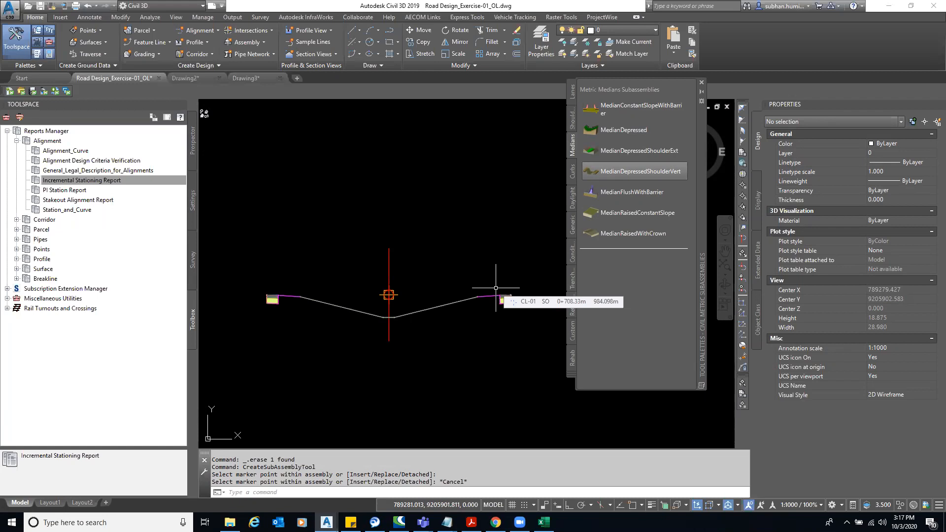
left_click(491, 247)
left_click(436, 348)
type("e")
key("Return")
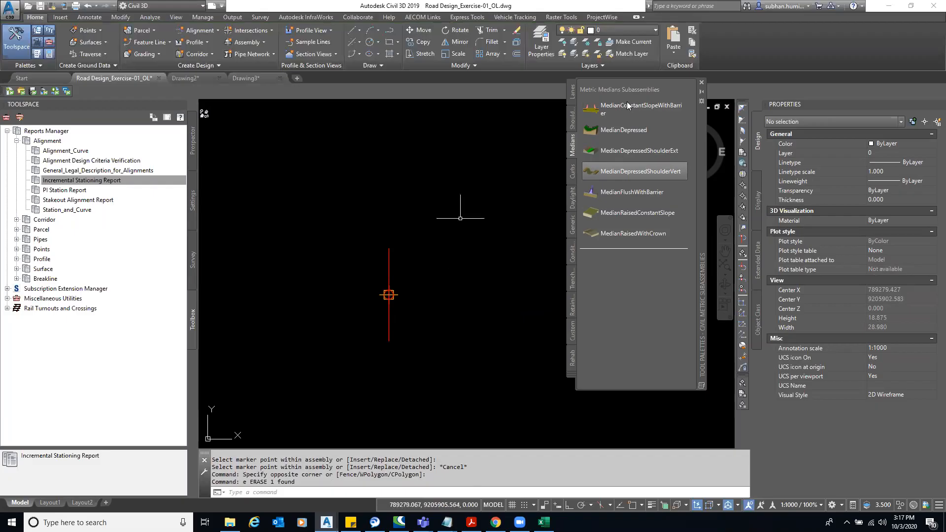
- Try the MedianConstantSlopeWithBarrier subassembly on the assembly's baseline marker and erase it again
left_click(619, 106)
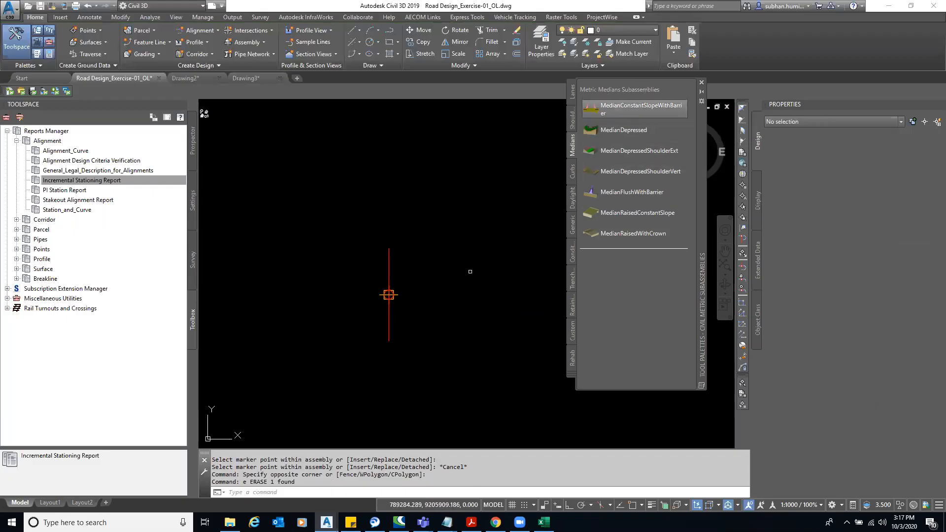
left_click(389, 295)
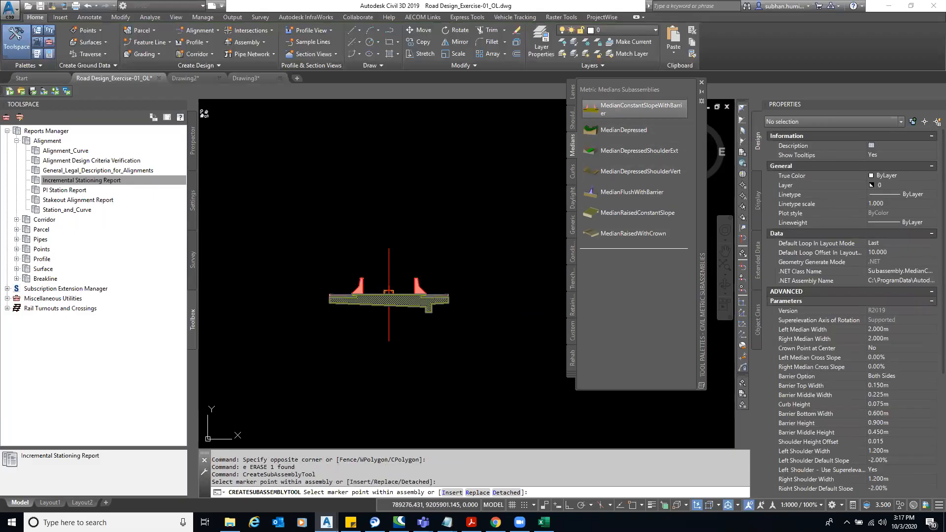
scroll(493, 241, "up", 4)
scroll(507, 236, "down", 2)
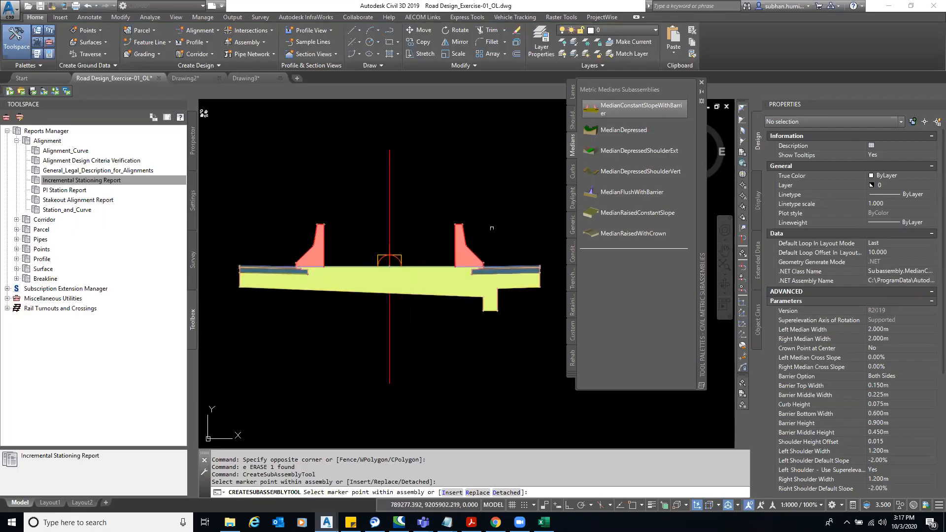
key("Escape")
left_click(519, 190)
left_click(474, 324)
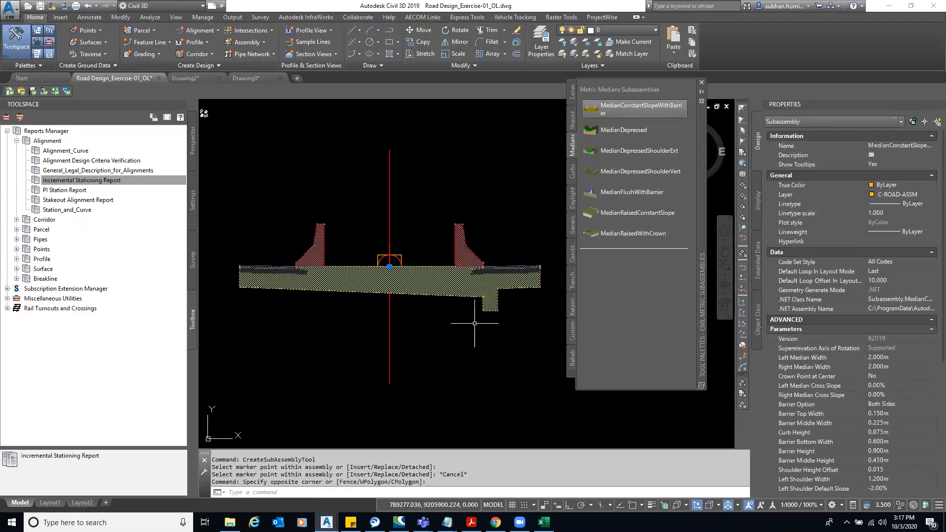
key("e")
key("Return")
- Erase the empty assembly baseline from the drawing
scroll(465, 258, "down", 3)
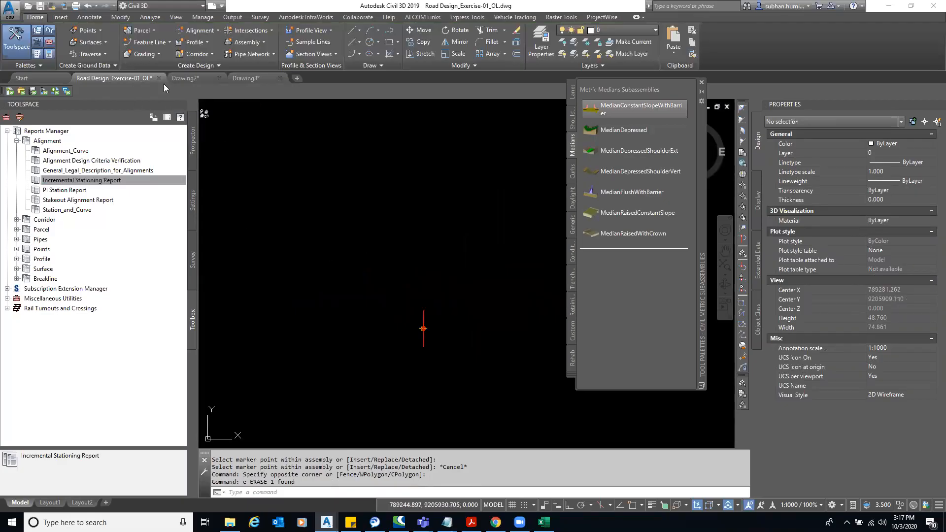
left_click(432, 255)
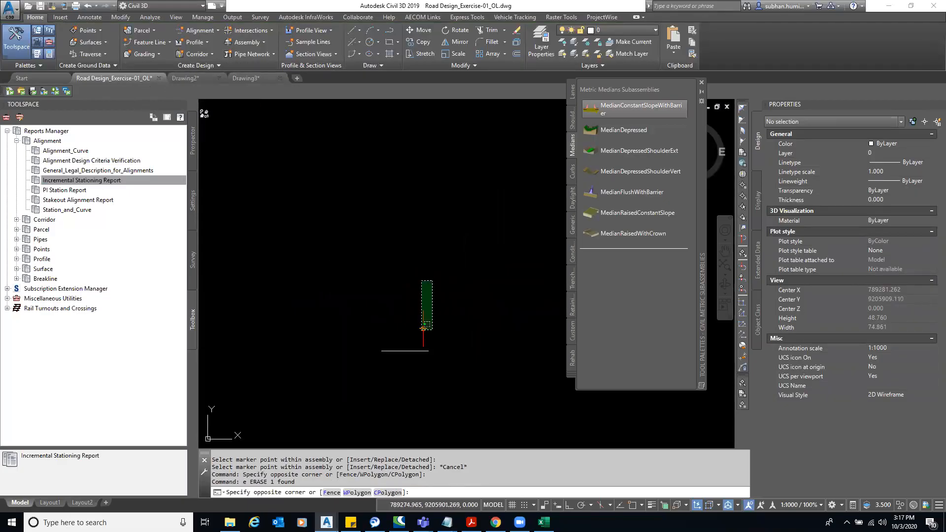
left_click(422, 331)
key("e")
key("Return")
- Close the subassembly tool palettes and examine the whole CL-01 profile view
scroll(360, 319, "down", 20)
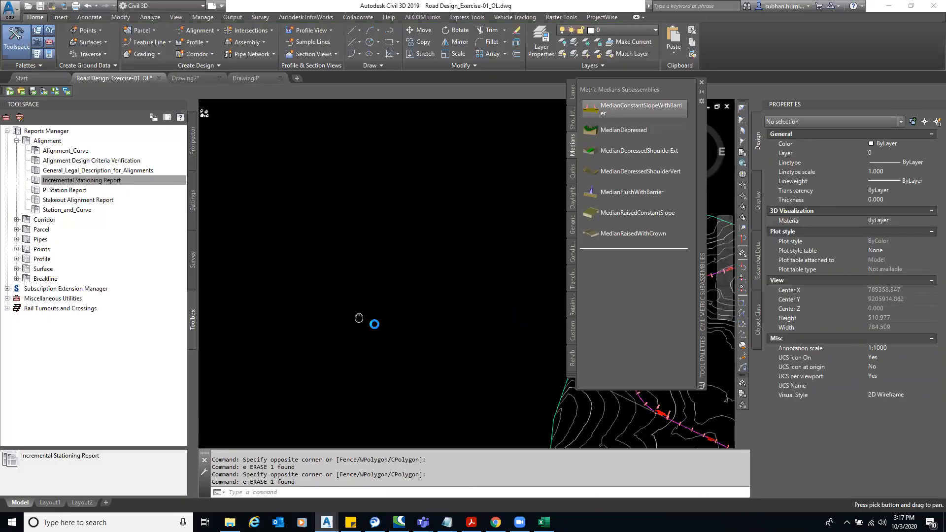
scroll(477, 335, "up", 8)
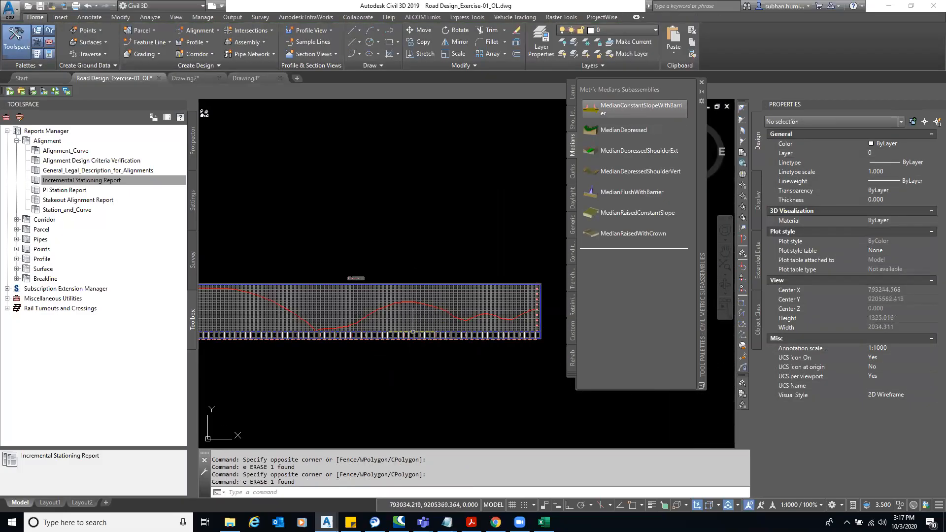
middle_click_drag(413, 333, 475, 282)
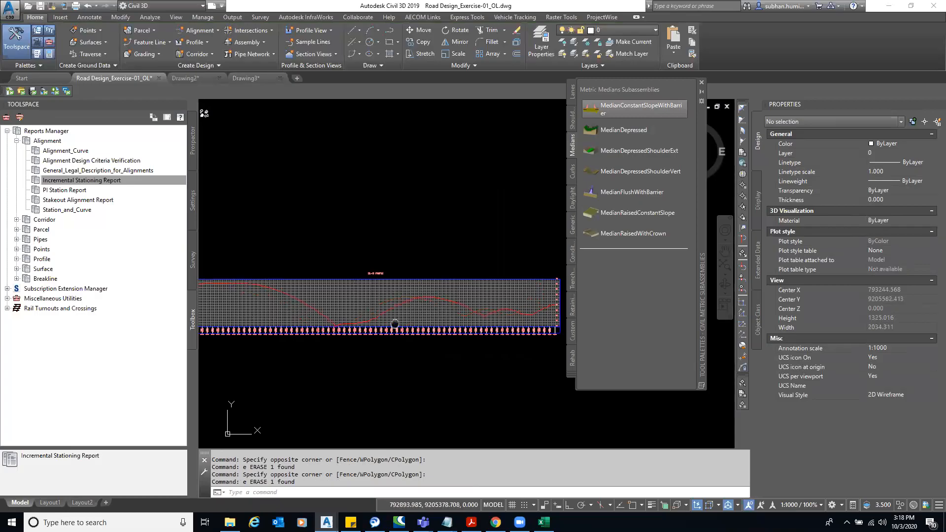
middle_click_drag(425, 338, 388, 339)
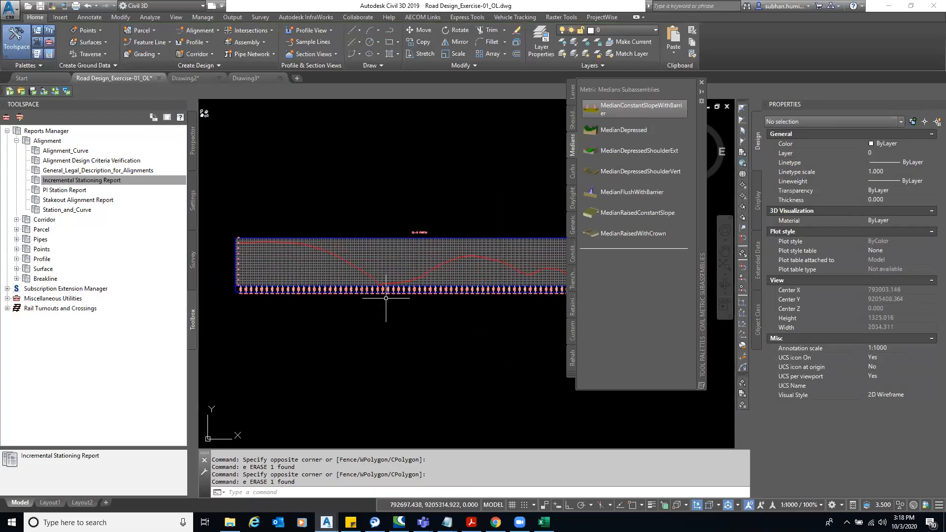
left_click(701, 82)
middle_click_drag(553, 337, 573, 343)
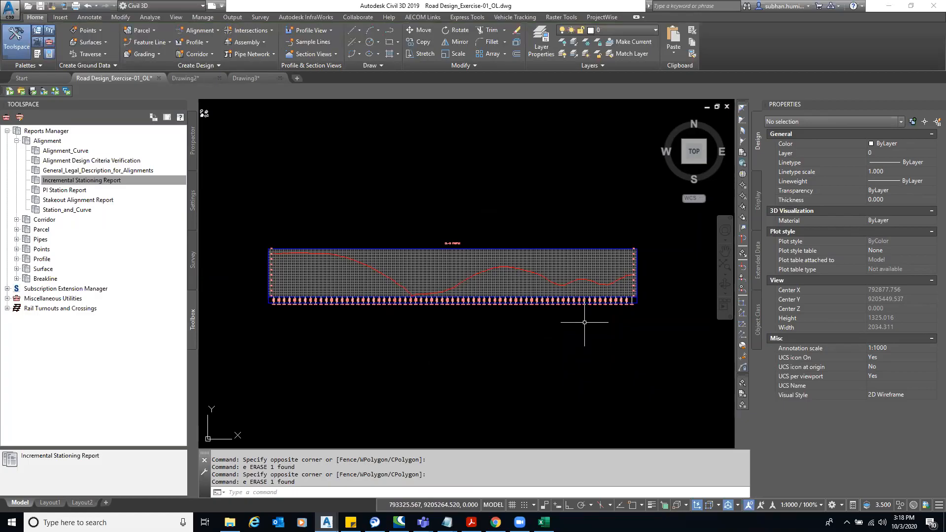
middle_click_drag(584, 322, 601, 339)
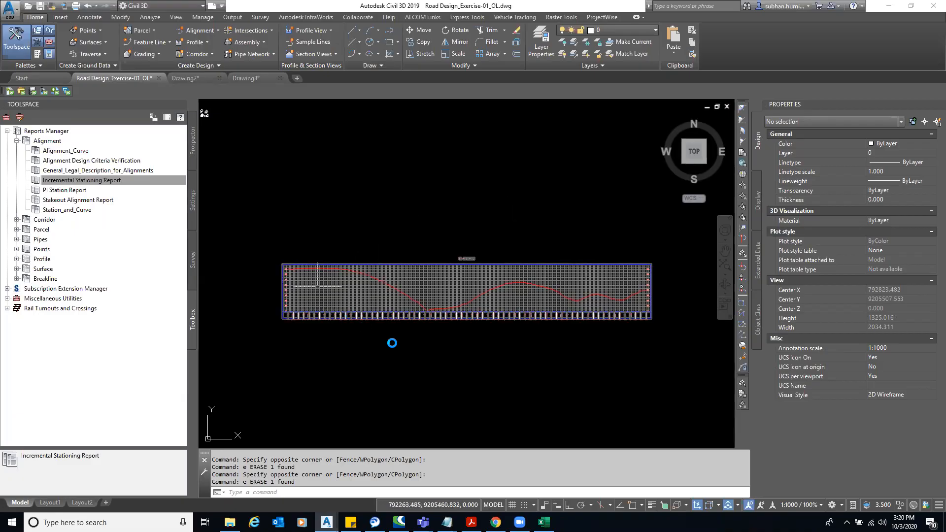
scroll(392, 343, "down", 2)
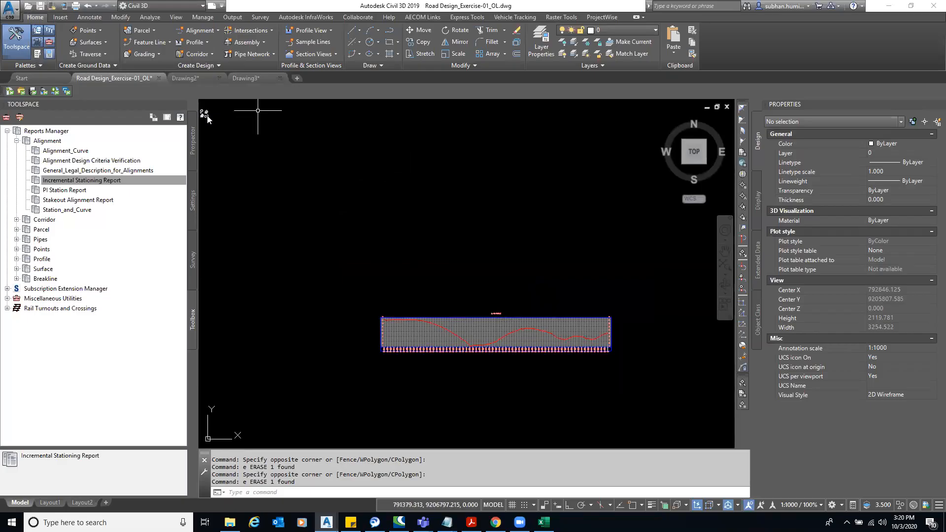
left_click(486, 173)
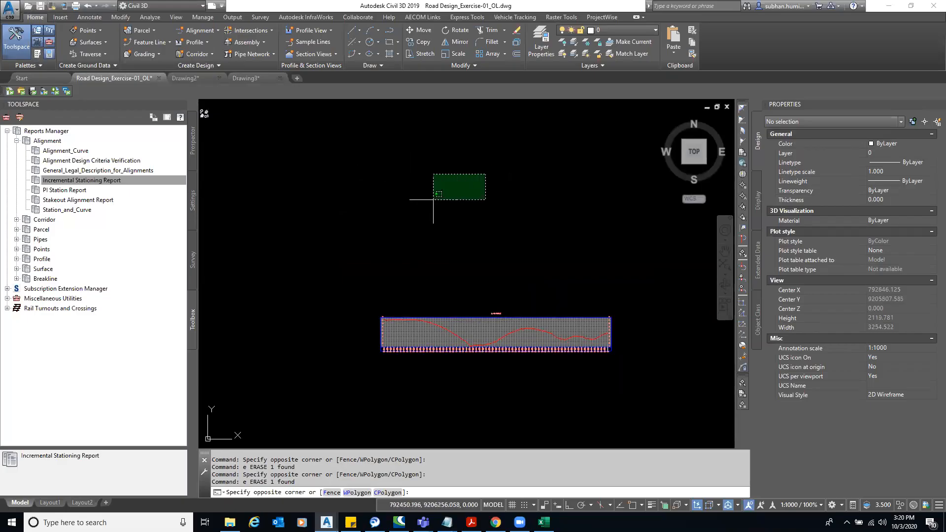
left_click(421, 210)
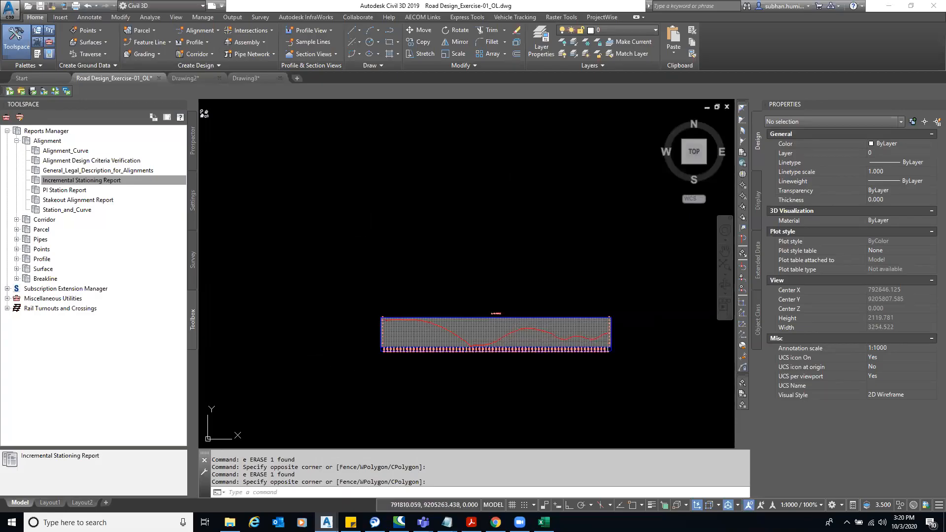
- Reopen the subassembly tool palettes, look at the Lanes set and bring up the Basic set
middle_click_drag(327, 356, 416, 313)
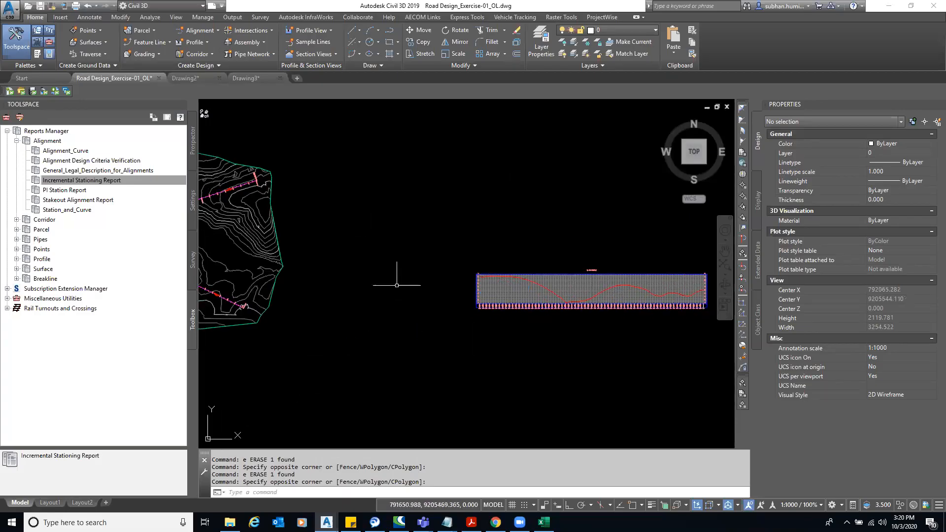
scroll(527, 287, "down", 2)
left_click(37, 53)
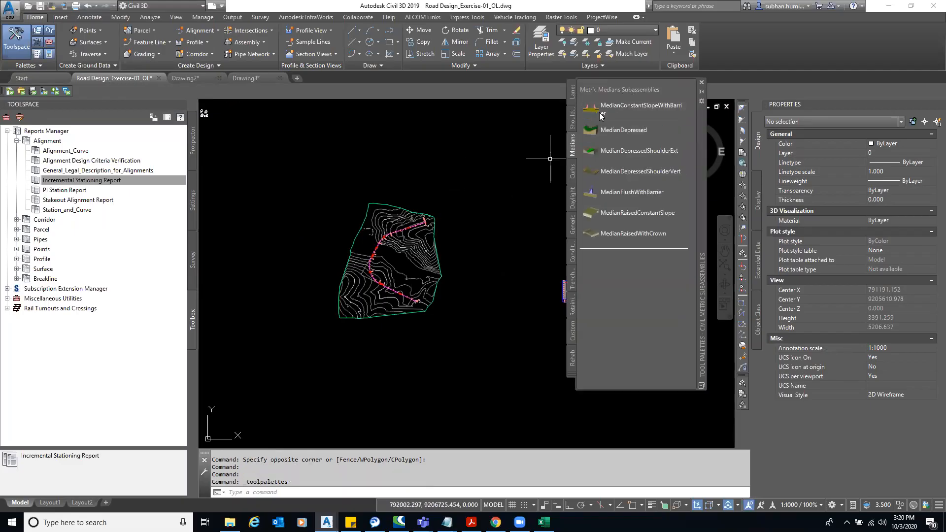
left_click(571, 93)
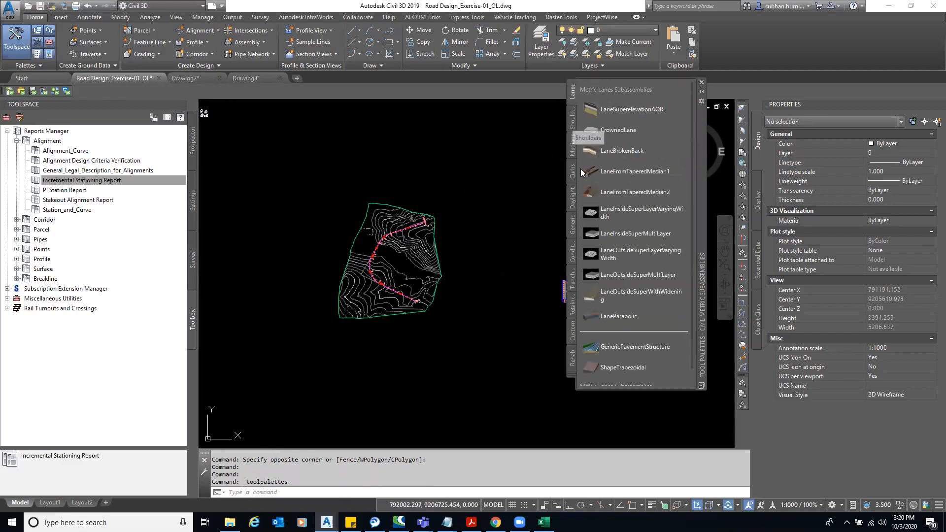
left_click(571, 375)
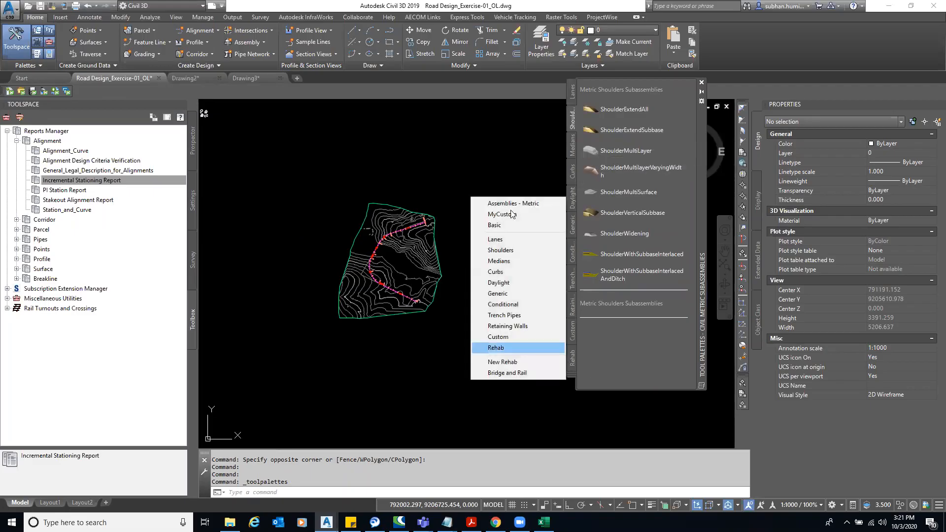
left_click(537, 223)
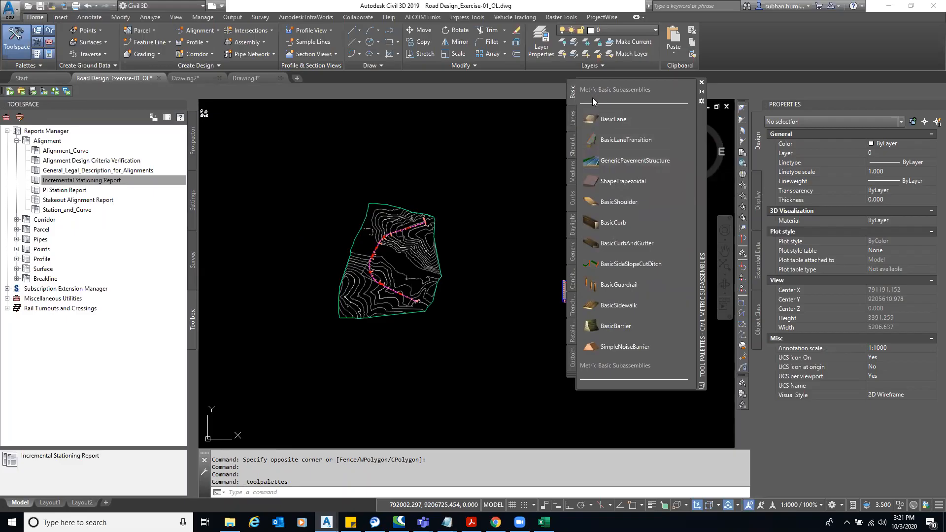
- Browse the Lanes, Shoulders, Curbs, Daylight, Generic, Conditional, Trench Pipes, Retaining Walls and Custom subassembly sets
left_click(571, 123)
left_click(571, 145)
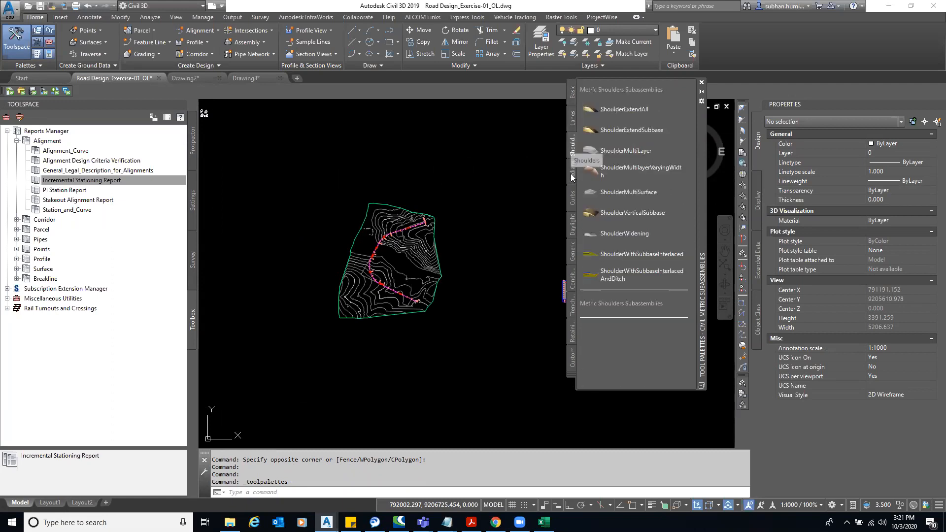
left_click(571, 200)
left_click(573, 225)
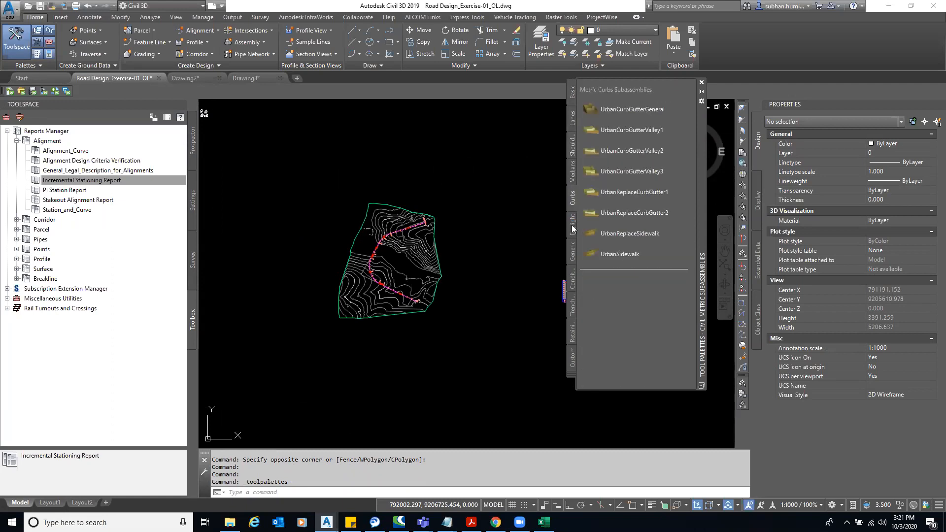
left_click(573, 255)
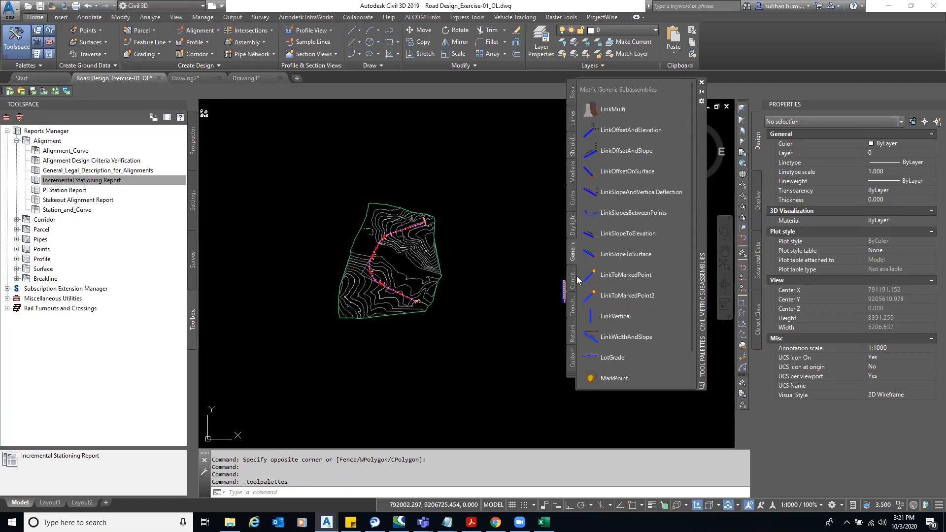
left_click(573, 280)
left_click(572, 305)
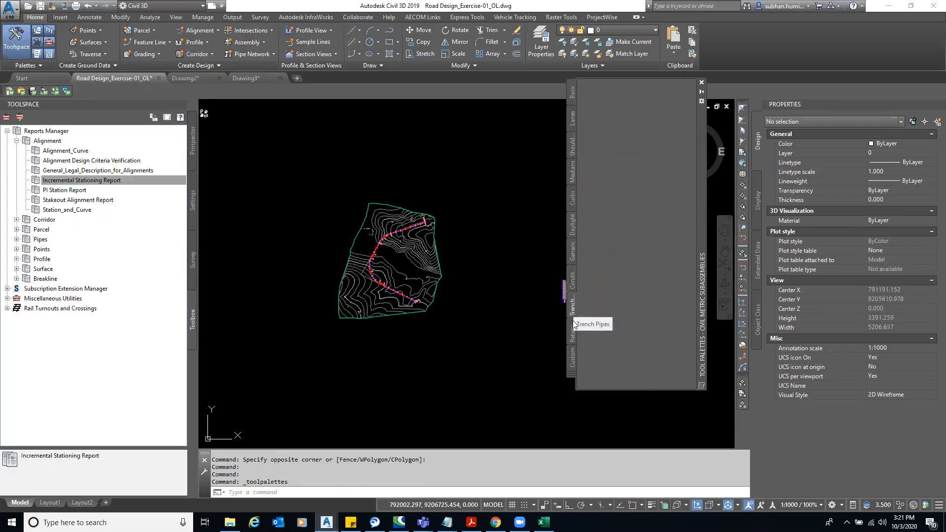
left_click(572, 331)
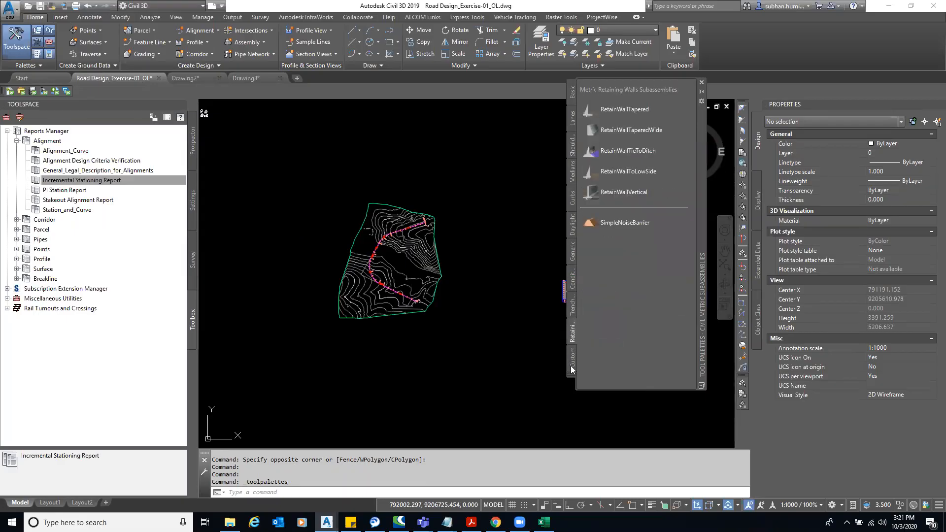
left_click(573, 364)
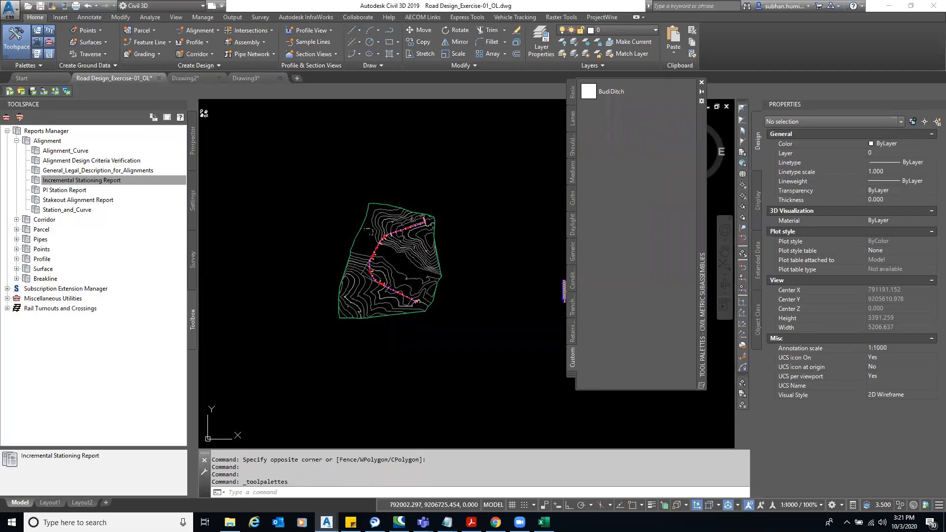
- Launch Autodesk Subassembly Composer 2019 to look at its workspace, and close it again
key("super")
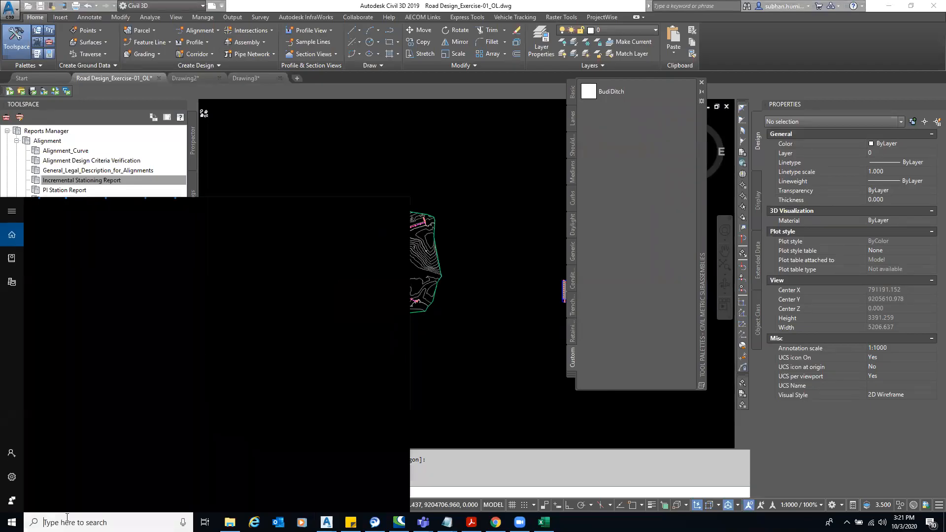
type("composer")
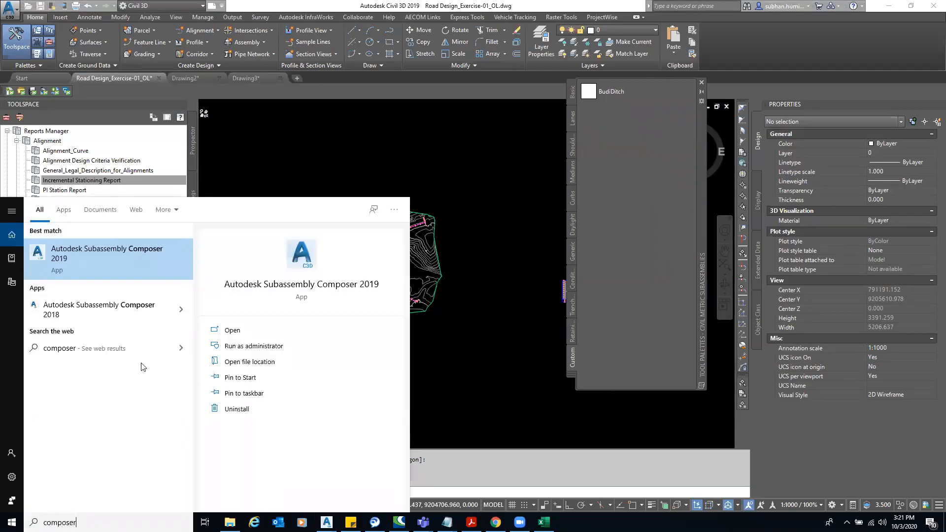
left_click(145, 250)
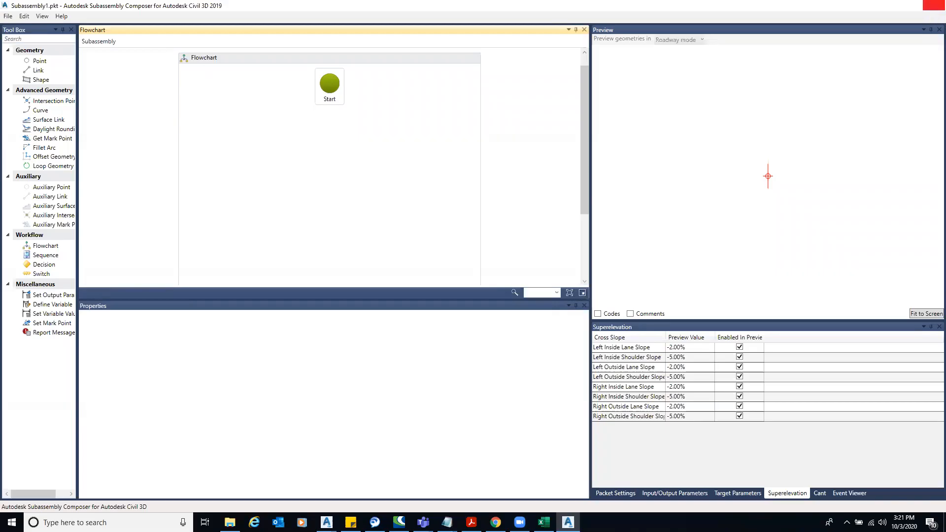
left_click(933, 5)
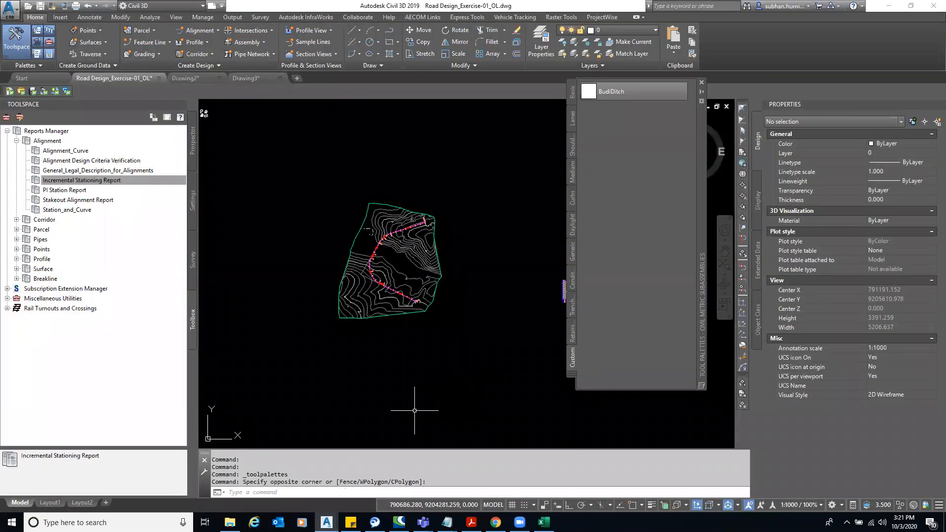
- Close the subassembly tool palettes and inspect the CL-01 profile view up close
middle_click(501, 333)
middle_click(501, 333)
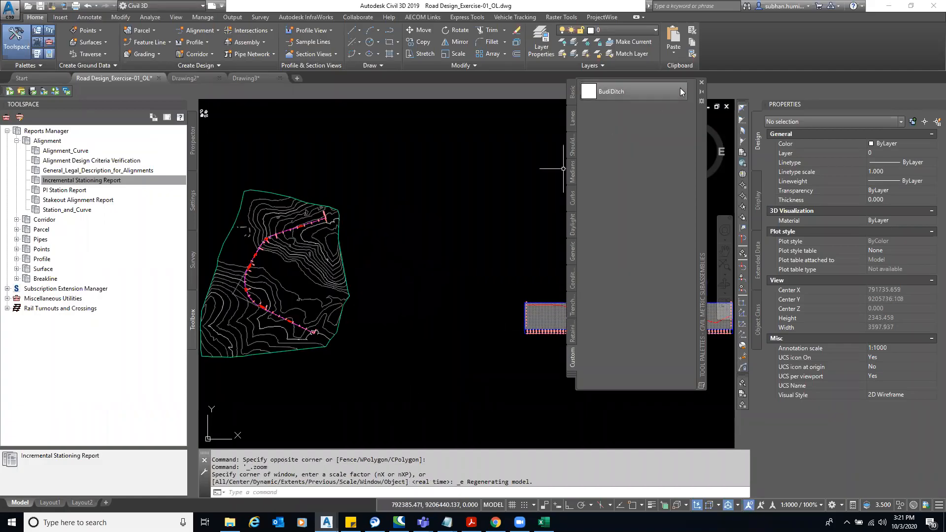
left_click(702, 82)
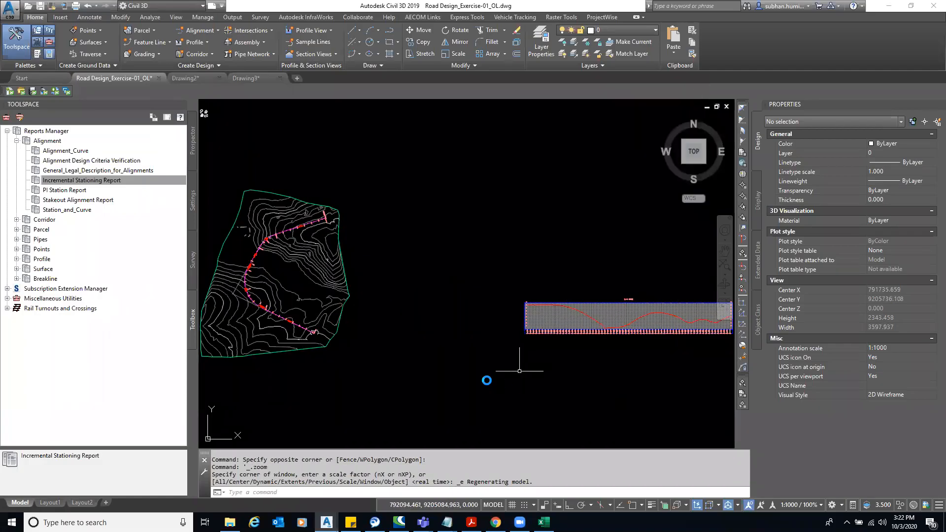
scroll(519, 370, "up", 4)
middle_click_drag(477, 337, 312, 327)
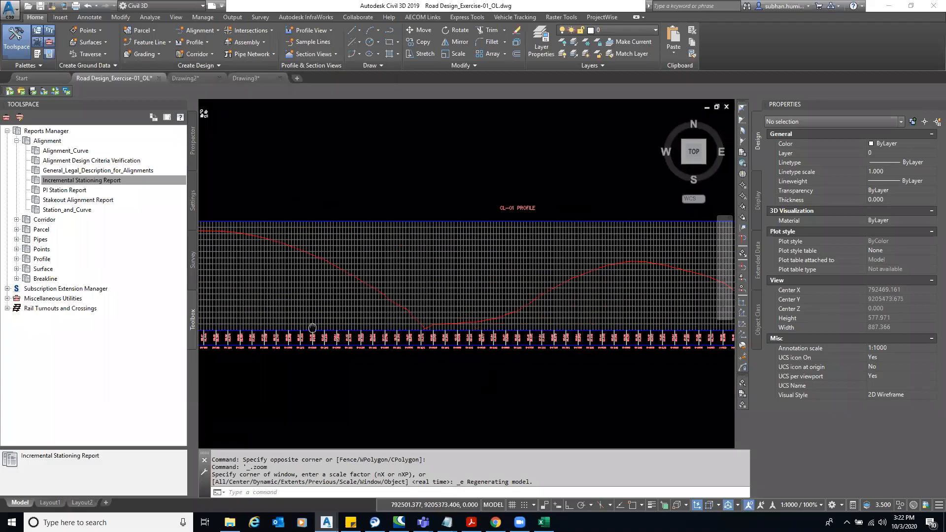
- Examine the existing ground line in the CL-01 profile view, up close at its start and along its full length
scroll(316, 325, "down", 4)
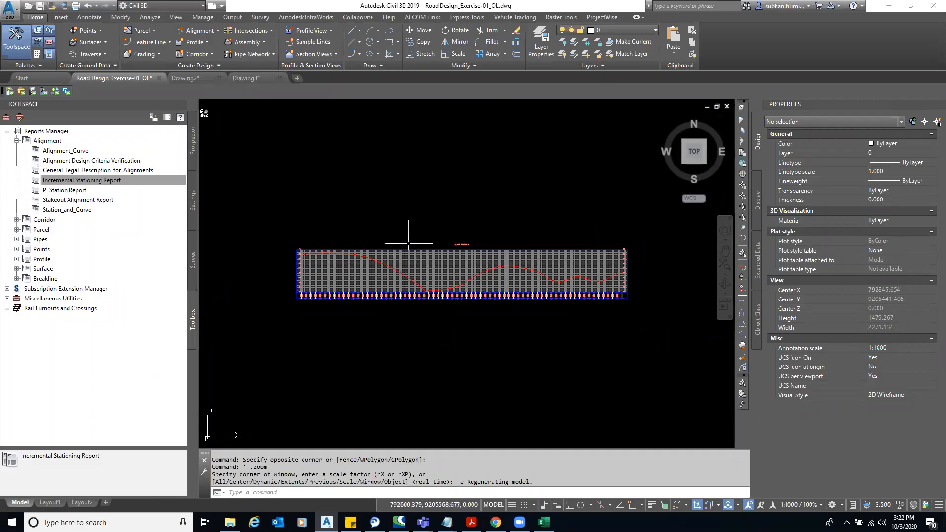
scroll(290, 251, "up", 2)
scroll(289, 251, "up", 6)
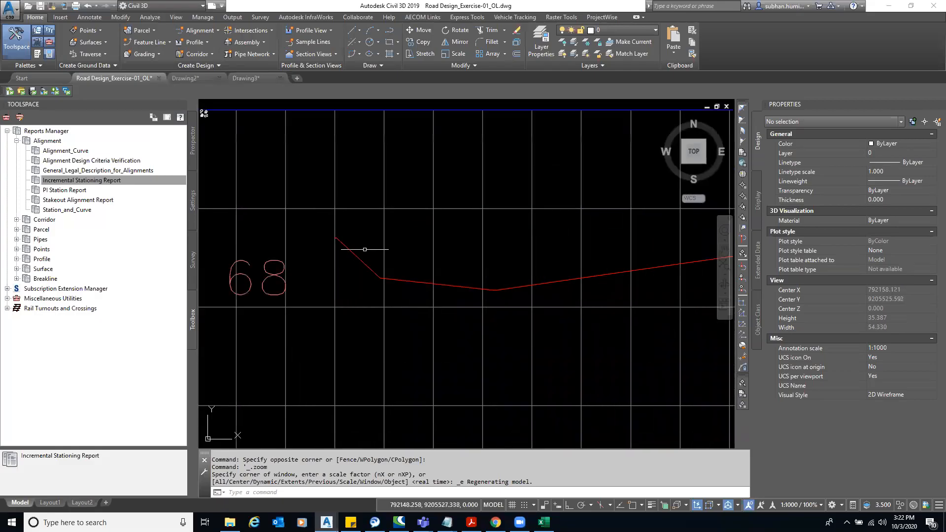
scroll(495, 266, "down", 6)
scroll(495, 271, "up", 2)
scroll(655, 281, "up", 7)
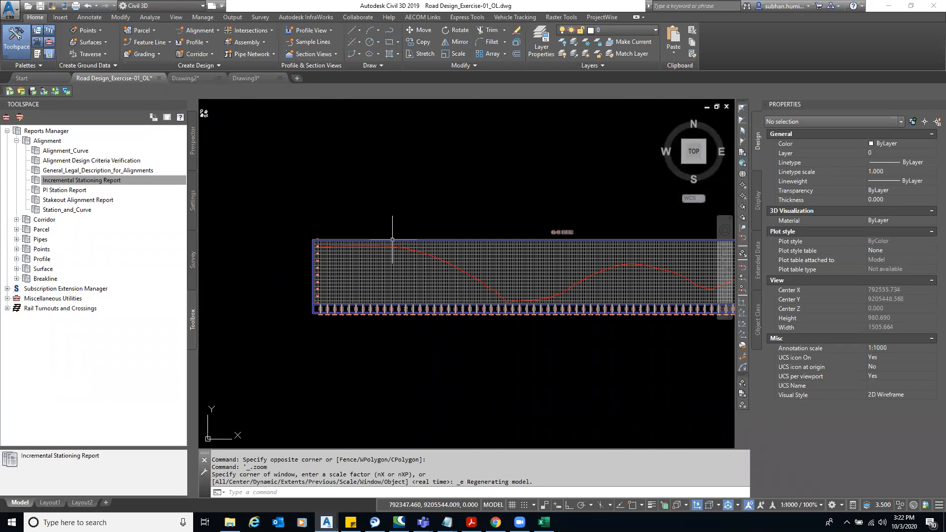
mouse_move(383, 243)
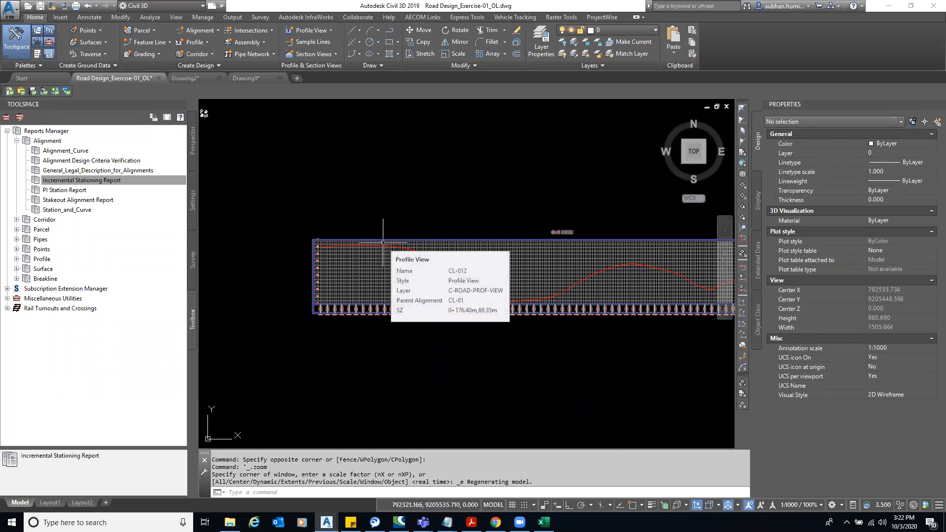
- Compare the curve of alignment CL-01 in the contour plan with the ground line in its profile view
scroll(466, 227, "down", 5)
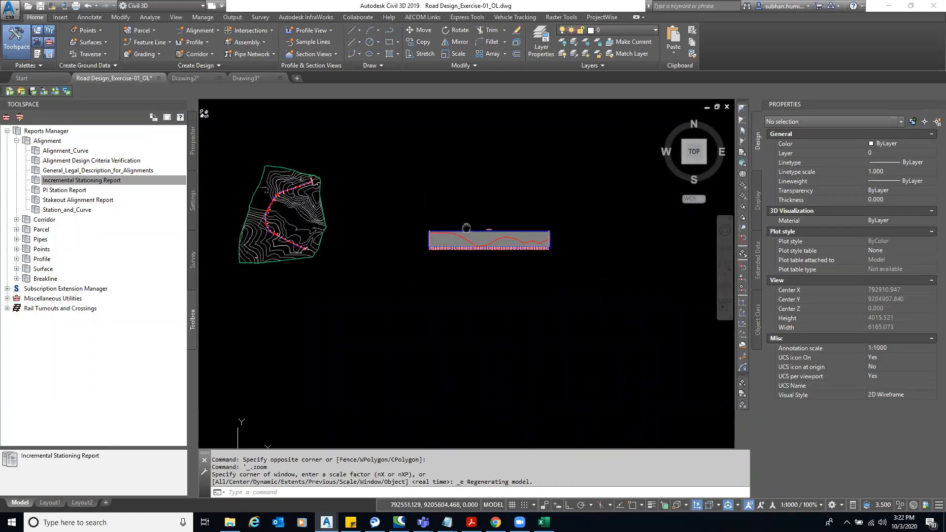
middle_click_drag(466, 226, 572, 252)
scroll(375, 215, "up", 15)
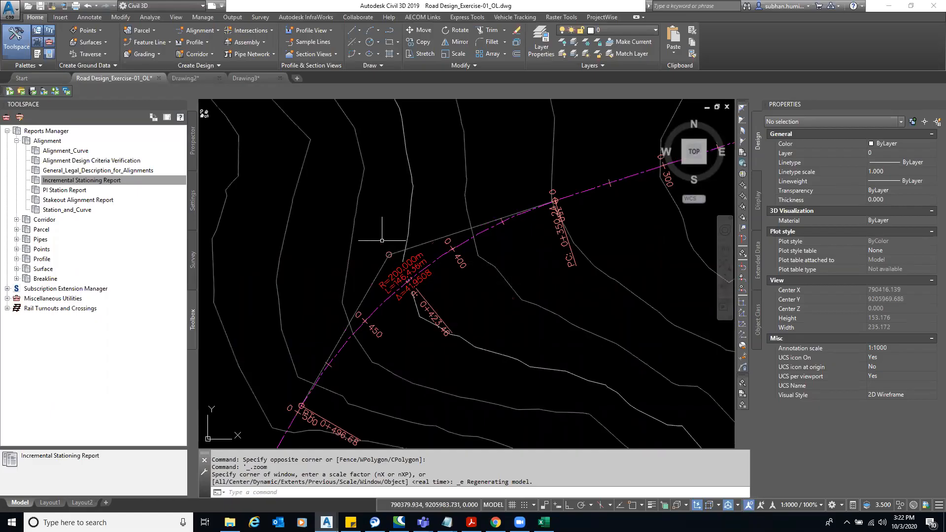
scroll(377, 230, "down", 10)
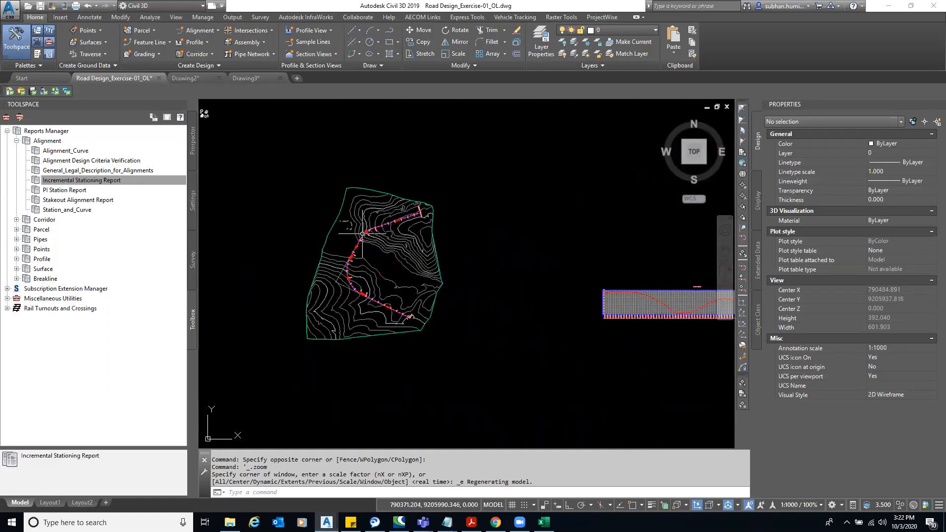
scroll(551, 313, "down", 3)
scroll(495, 327, "up", 5)
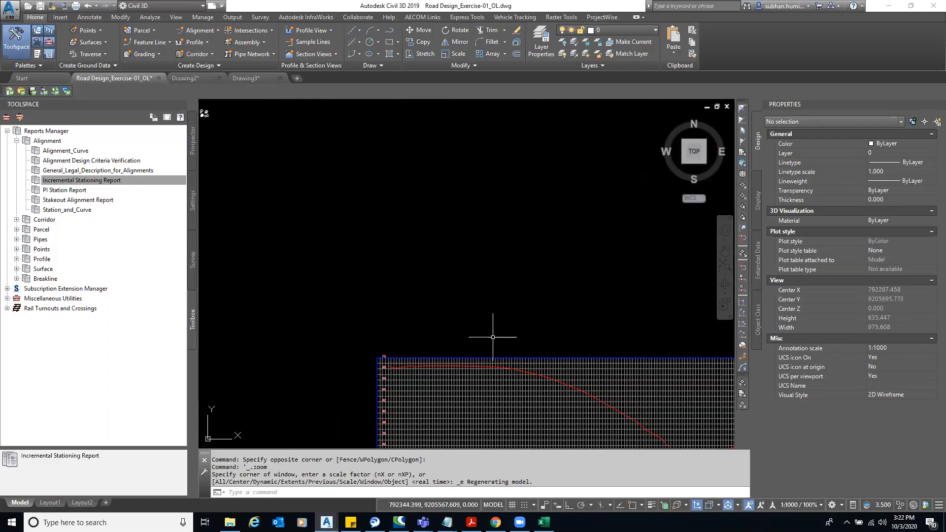
middle_click_drag(495, 213, 496, 216)
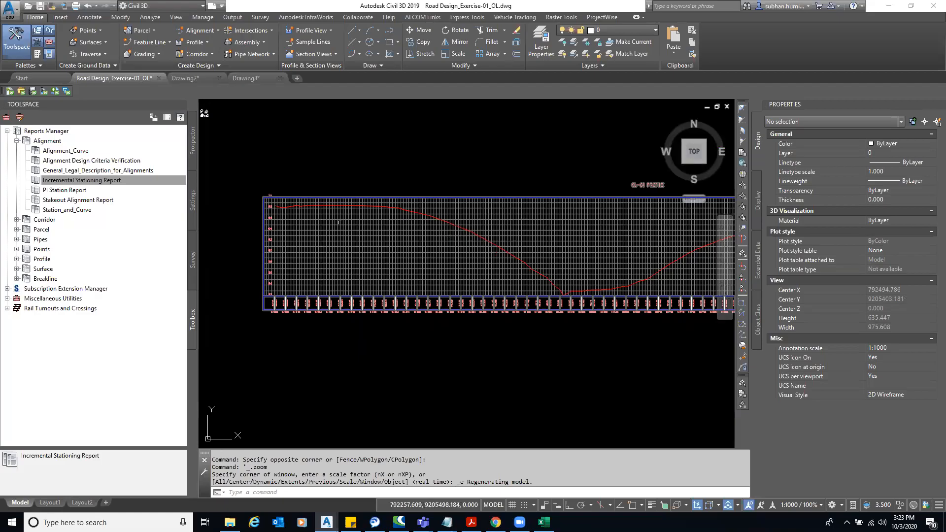
scroll(268, 192, "down", 3)
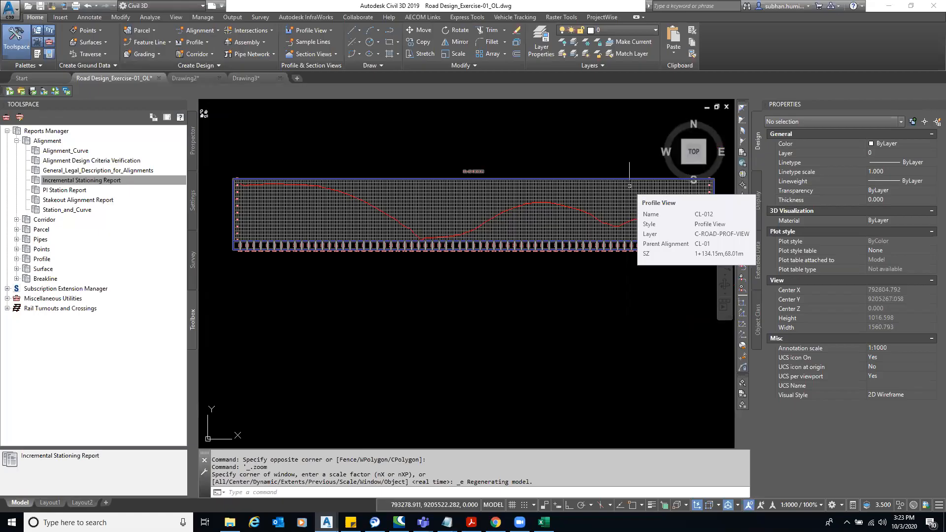
scroll(436, 345, "down", 2)
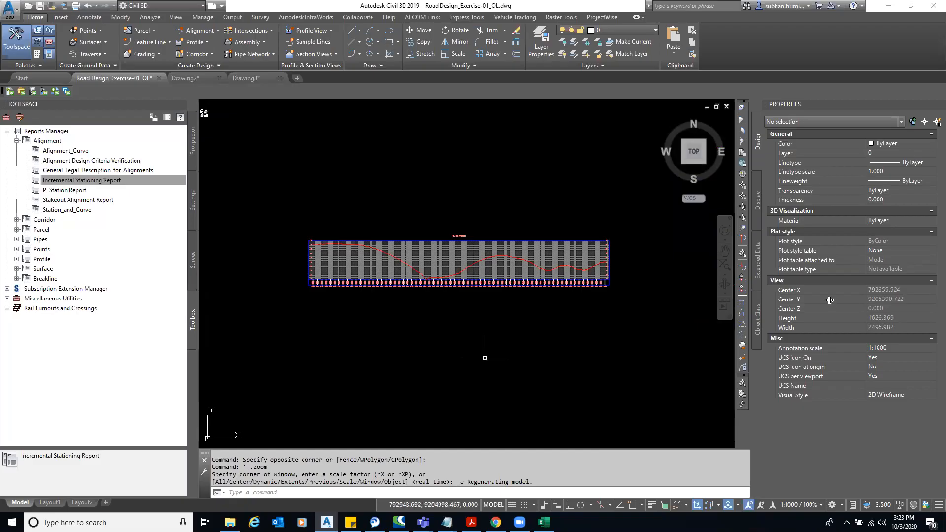
left_click(444, 360)
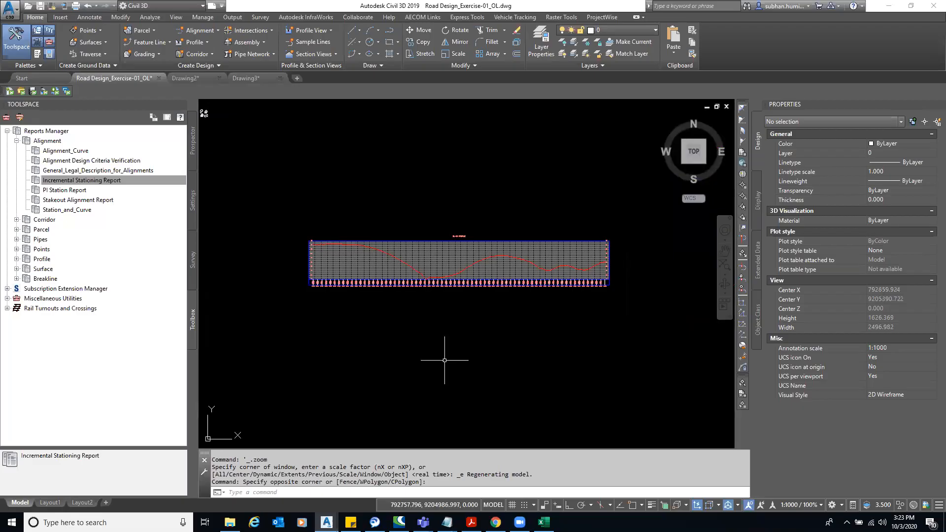
left_click(268, 148)
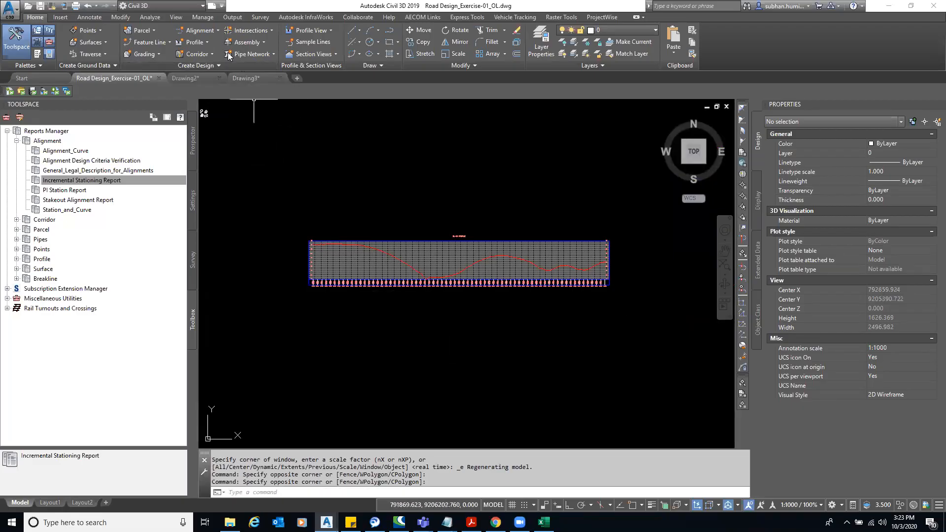
- Create a layout profile named Vertical Alignment_CL-01 on the CL-01 profile view, with the Design Profile style and Complete Label Set
left_click(196, 42)
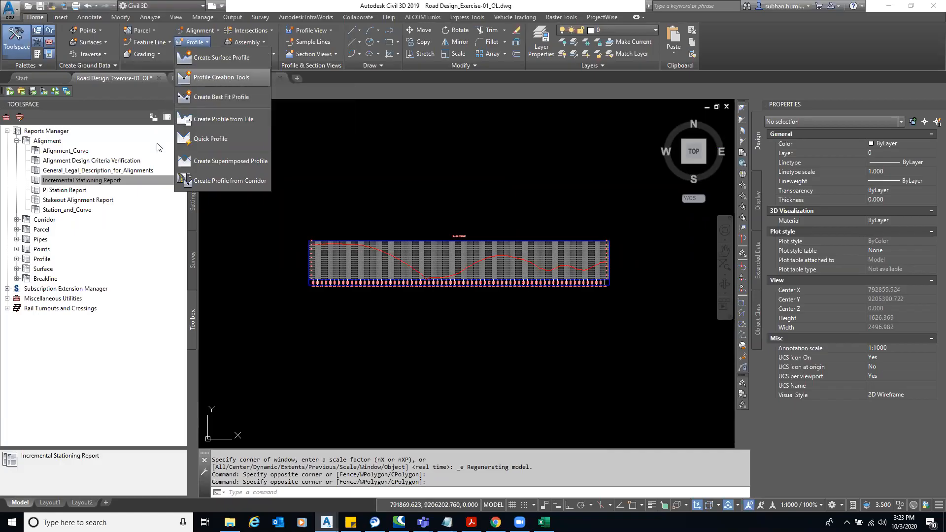
left_click(226, 80)
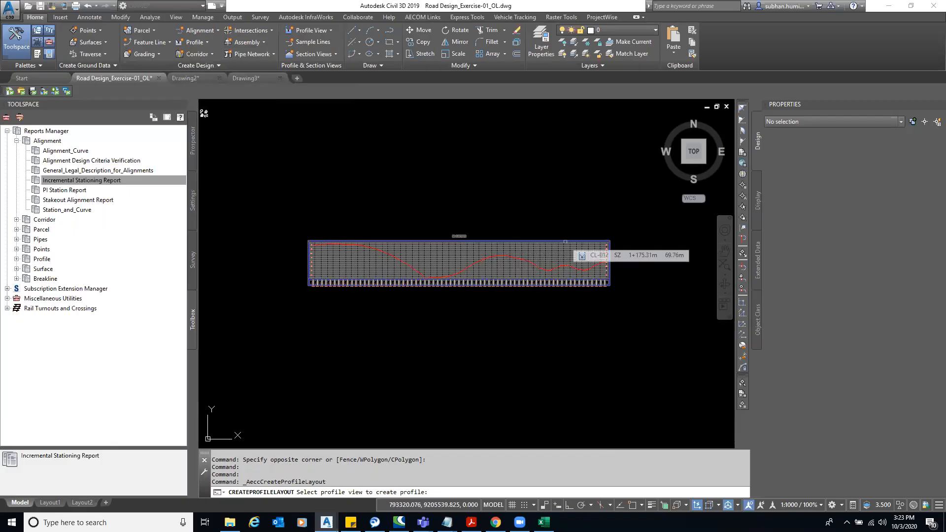
left_click(567, 244)
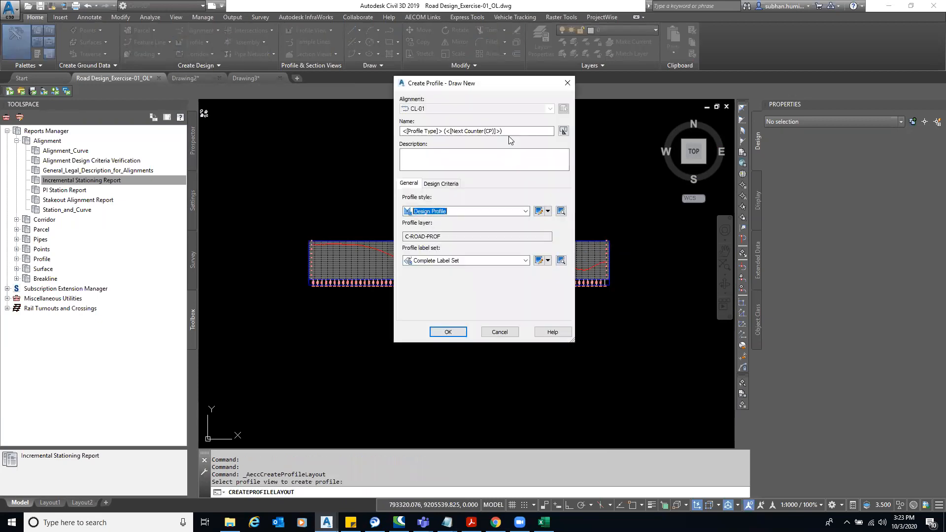
left_click(508, 132)
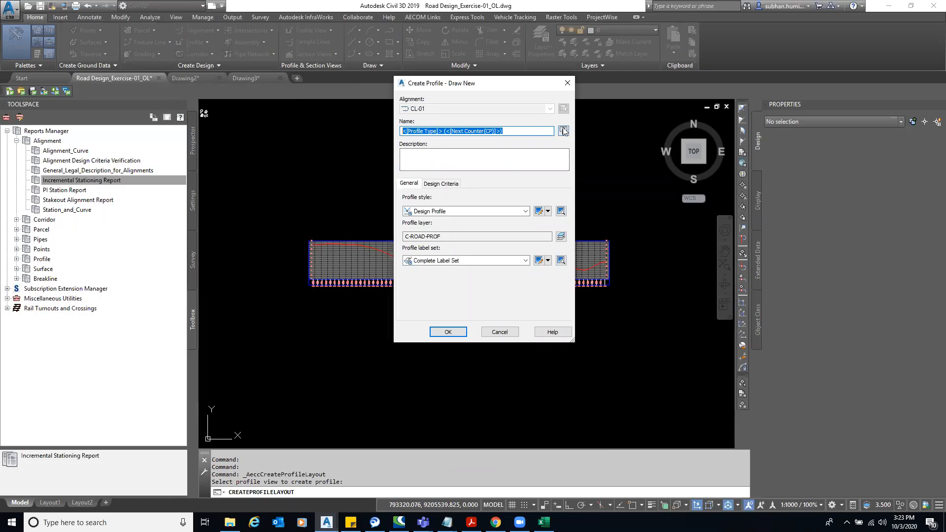
type("Vertical Alignment")
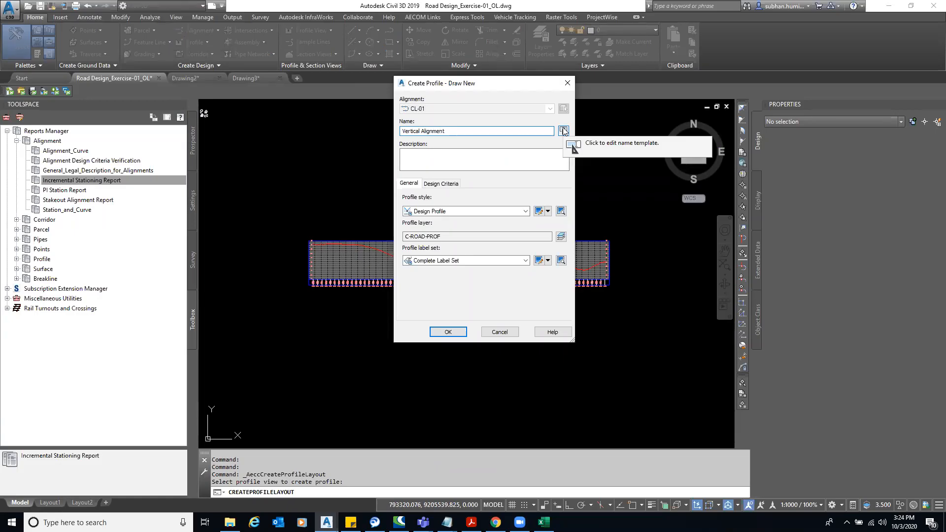
type("CL-01")
left_click(449, 330)
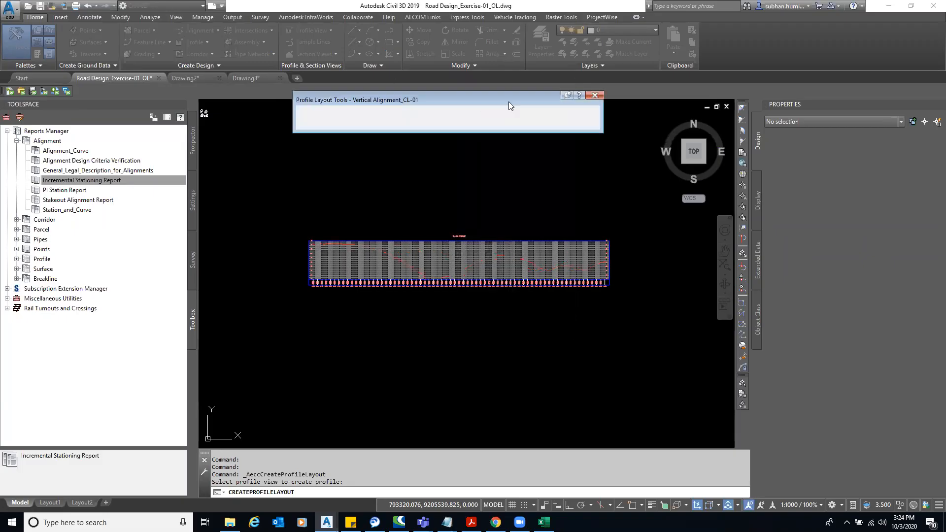
- Start a Draw Tangents layout without curves, snapping its start point to the beginning endpoint of the ground profile
left_click_drag(326, 100, 316, 139)
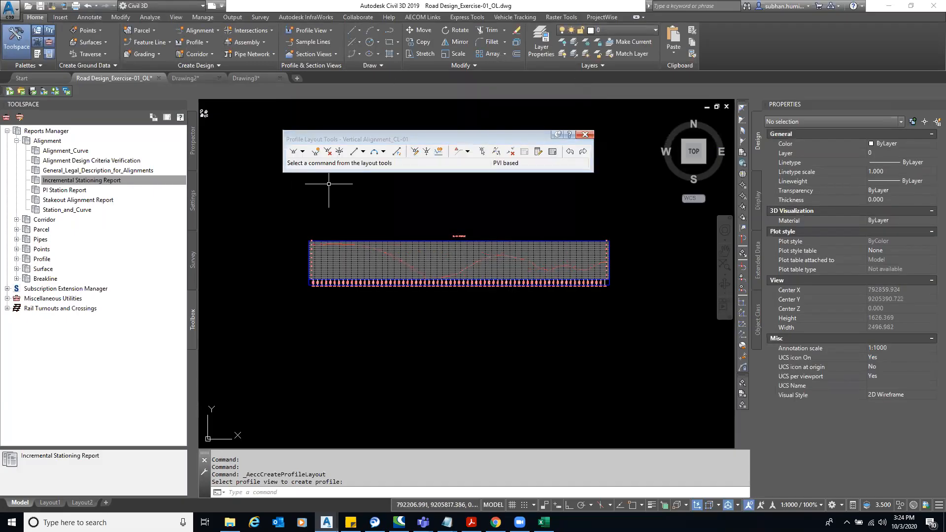
left_click(303, 151)
left_click(372, 145)
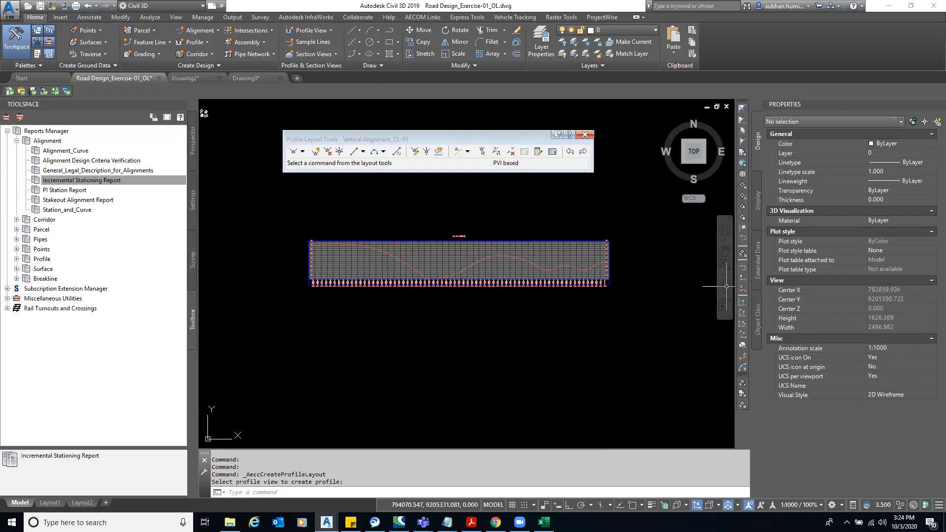
left_click(303, 152)
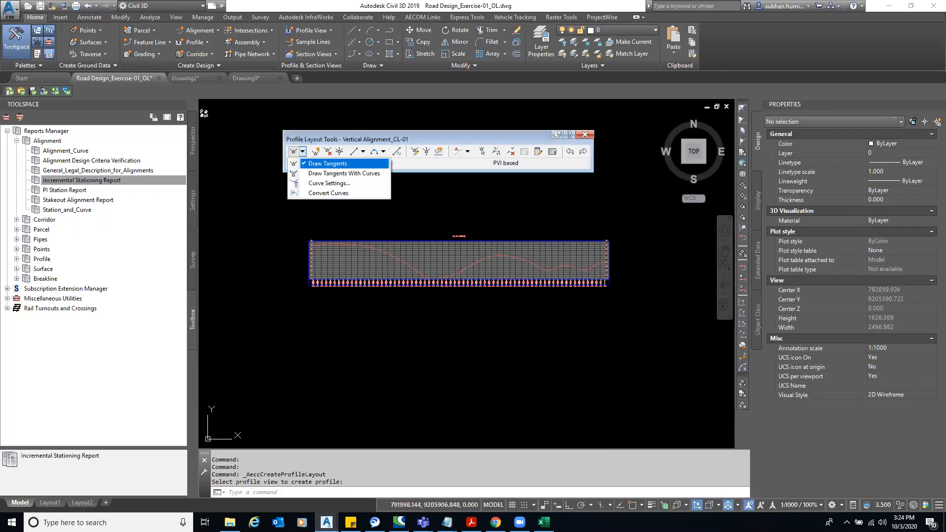
left_click(323, 164)
scroll(334, 279, "up", 8)
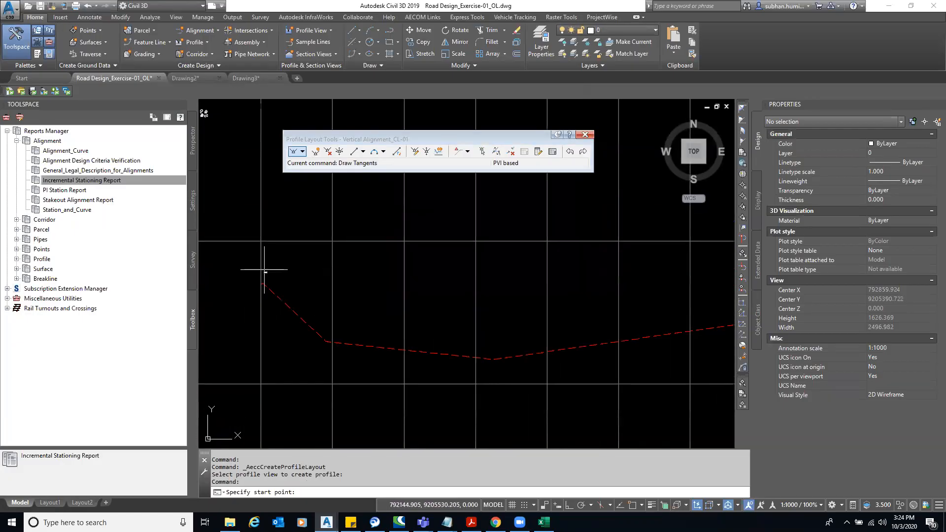
type("end")
key("Return")
scroll(380, 337, "up", 5)
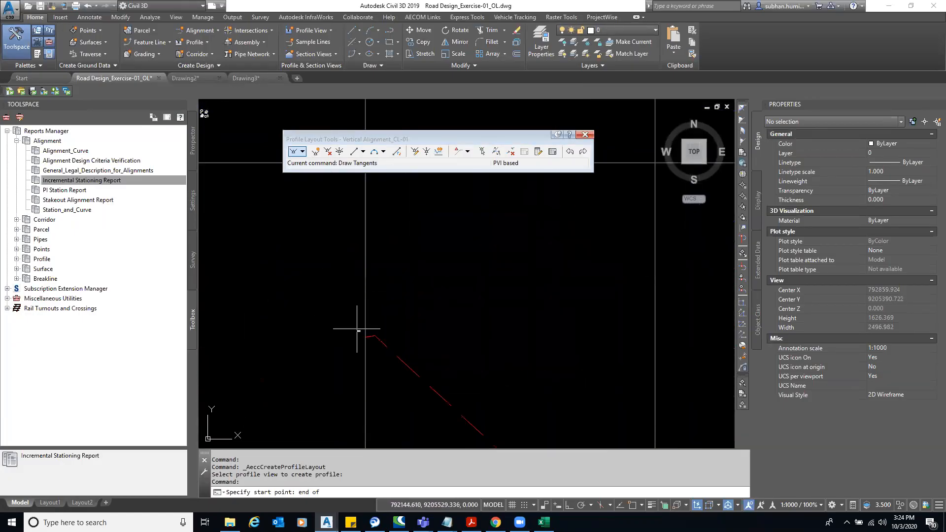
left_click(380, 356)
- Finish the single tangent by snapping its end point to the far endpoint of the ground profile
scroll(380, 349, "down", 6)
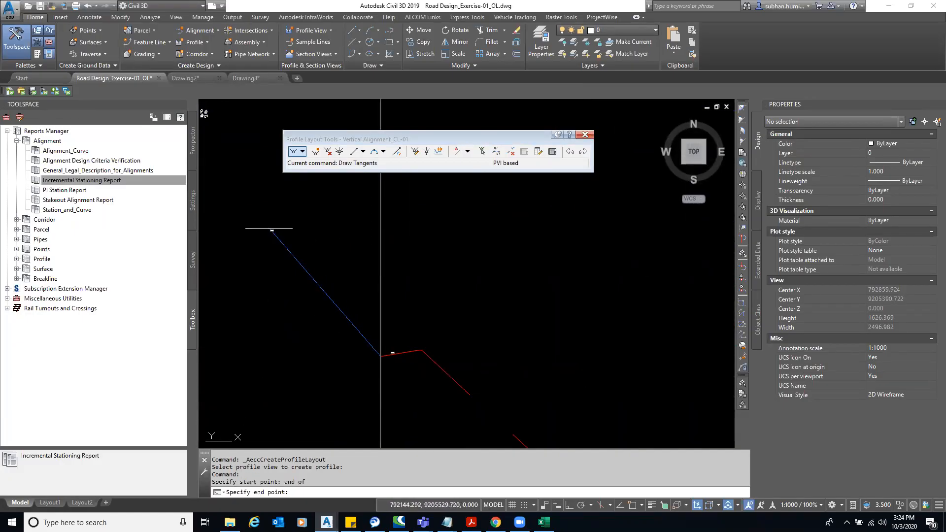
scroll(552, 295, "down", 4)
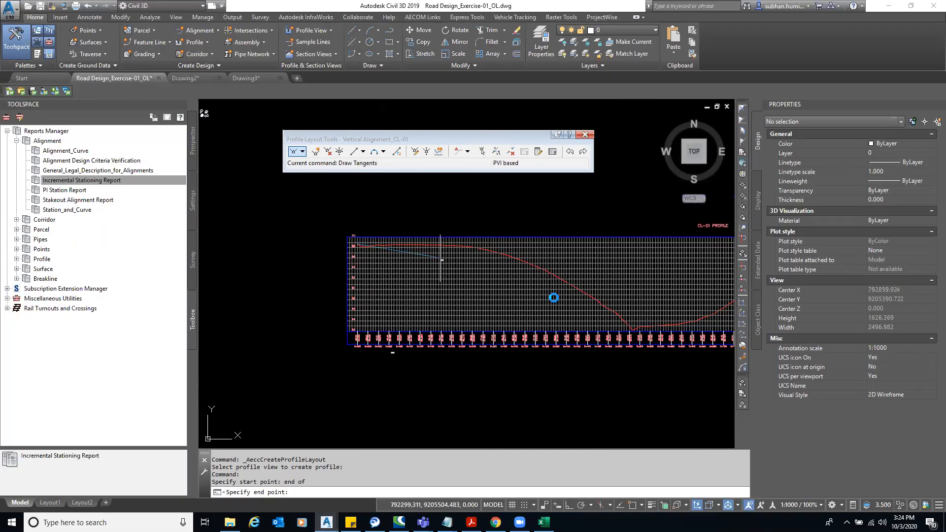
scroll(619, 258, "up", 4)
scroll(620, 258, "up", 4)
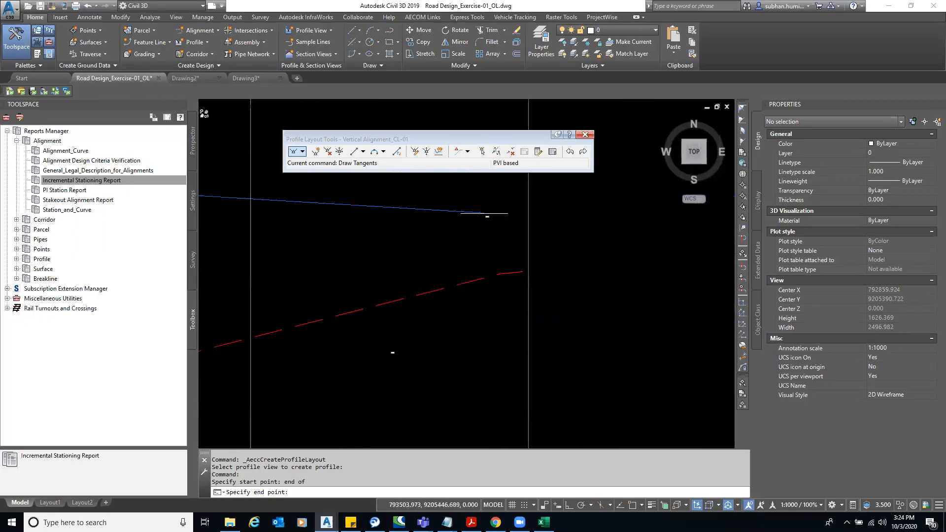
type("end of")
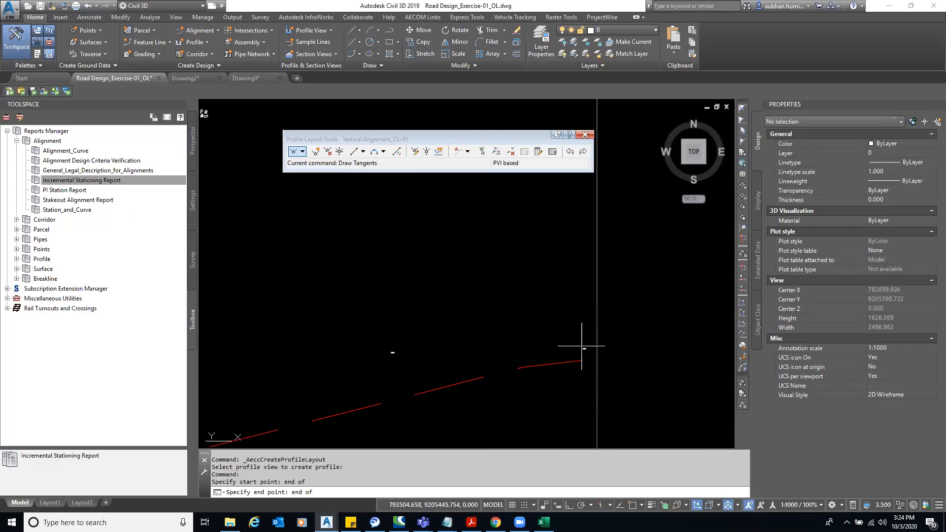
key("Return")
left_click(582, 360)
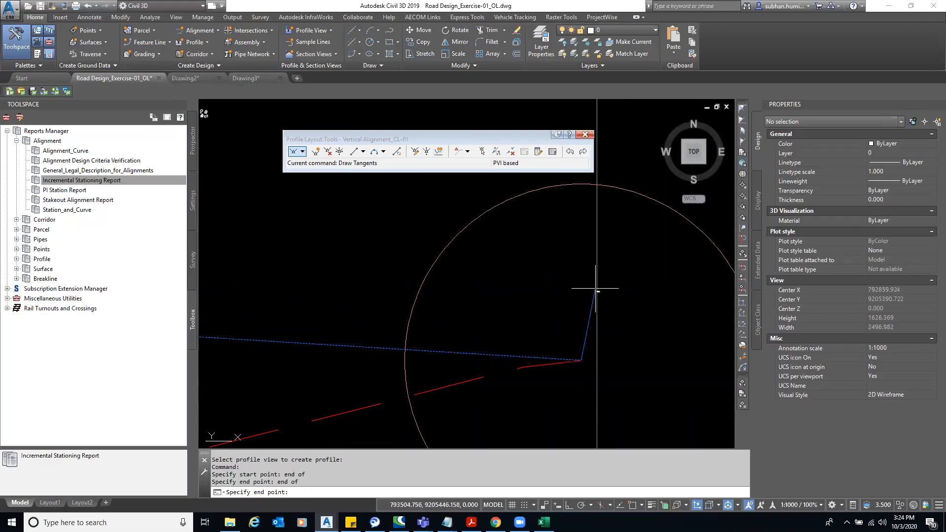
key("Return")
- Open the profile grid view of PVI data and arrange it and the layout tools clear of the profile view
scroll(480, 272, "down", 10)
scroll(487, 286, "down", 6)
scroll(393, 309, "down", 2)
middle_click_drag(384, 312, 583, 285)
middle_click_drag(337, 294, 385, 288)
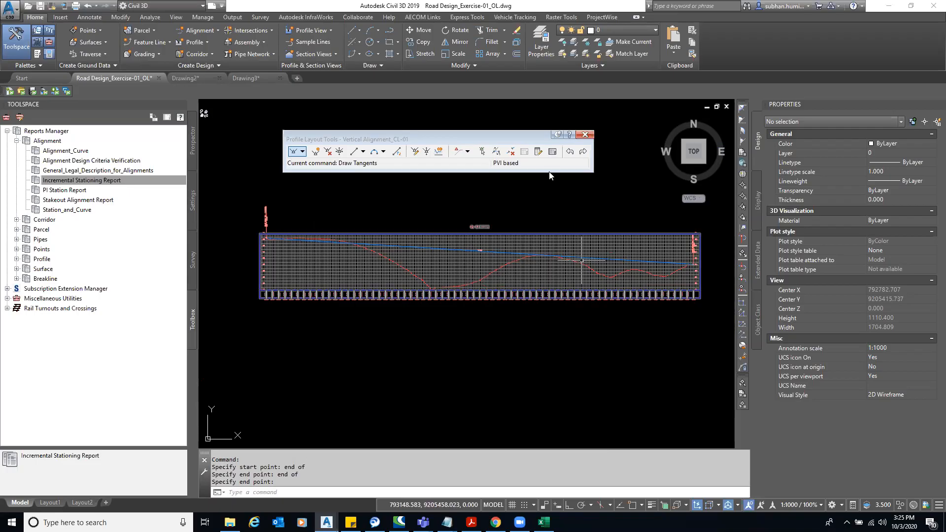
left_click(552, 152)
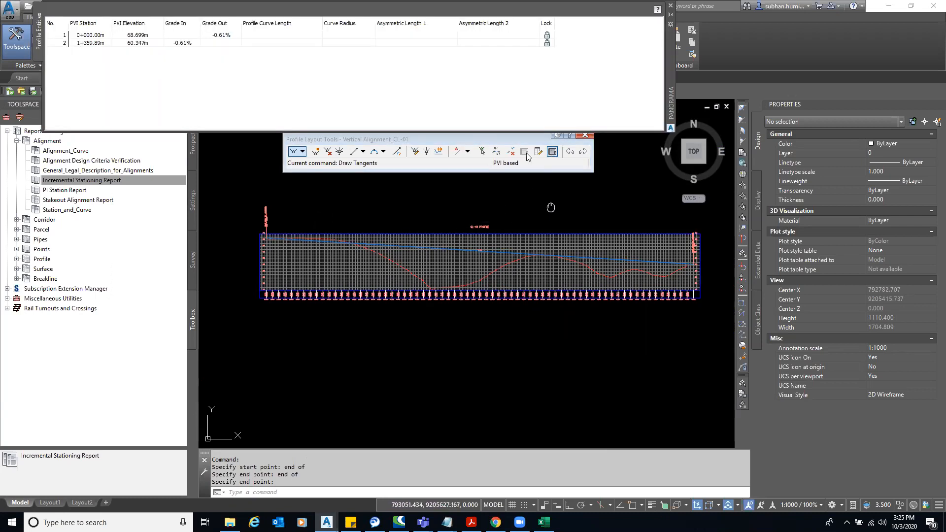
middle_click_drag(547, 207, 546, 213)
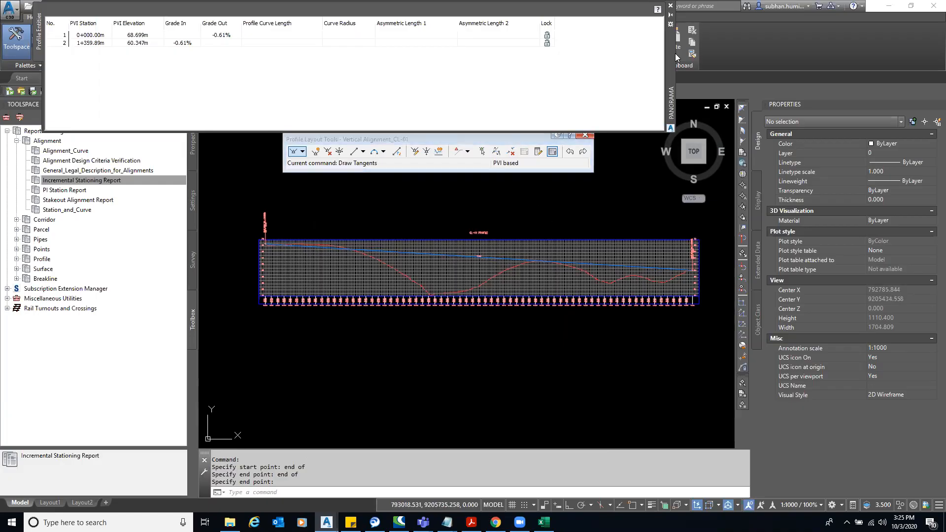
left_click_drag(515, 139, 523, 167)
left_click(648, 249)
middle_click_drag(645, 208, 648, 272)
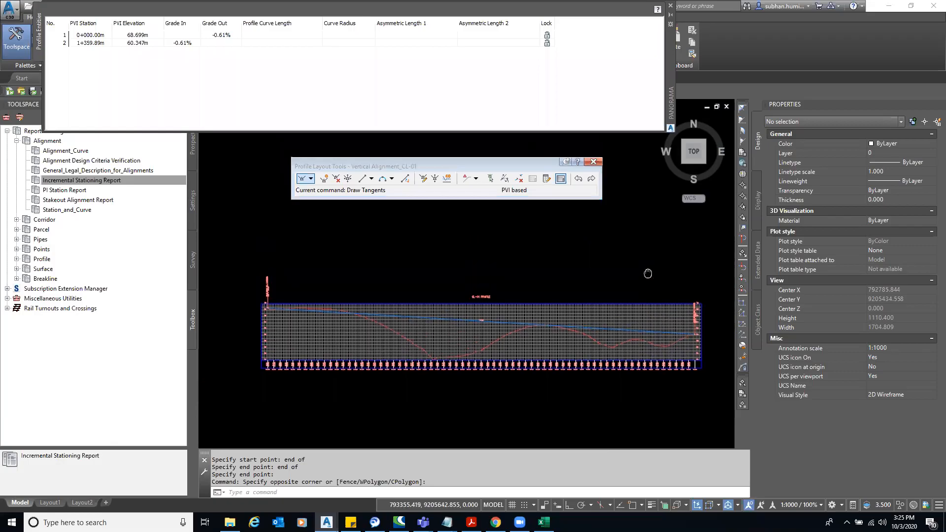
left_click_drag(671, 65, 718, 112)
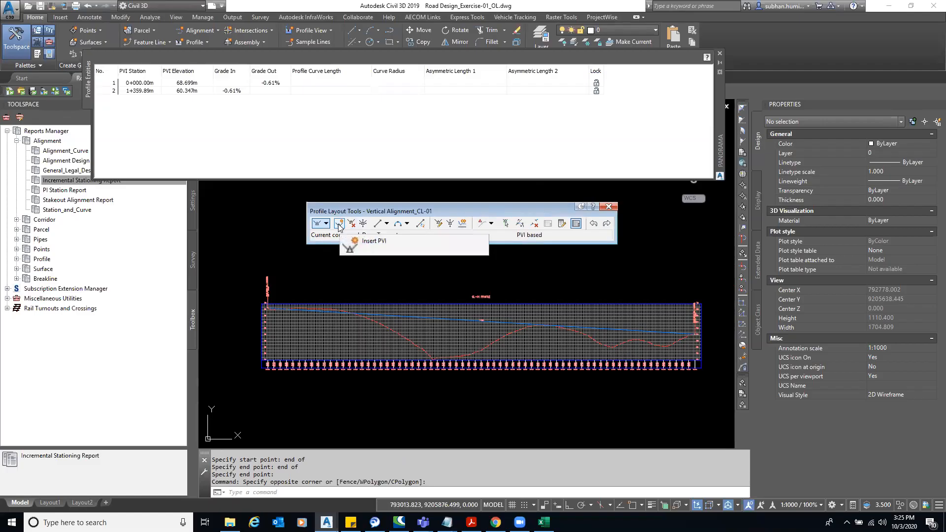
- Insert four PVIs on the layout tangent at about 0+129 m (elevation 69.4), 0+440 m (55.8), 0+741 m (55.8) and 1+032 m (61.8)
left_click(346, 247)
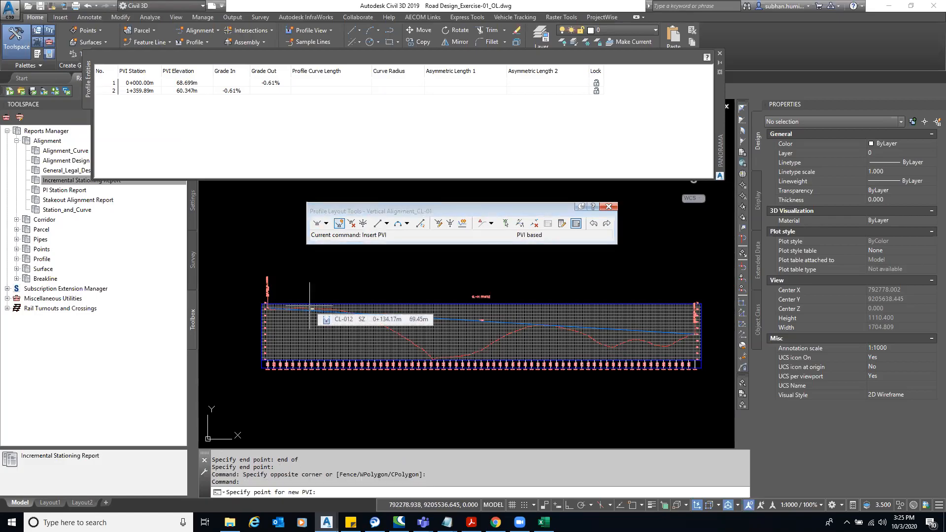
left_click(311, 309)
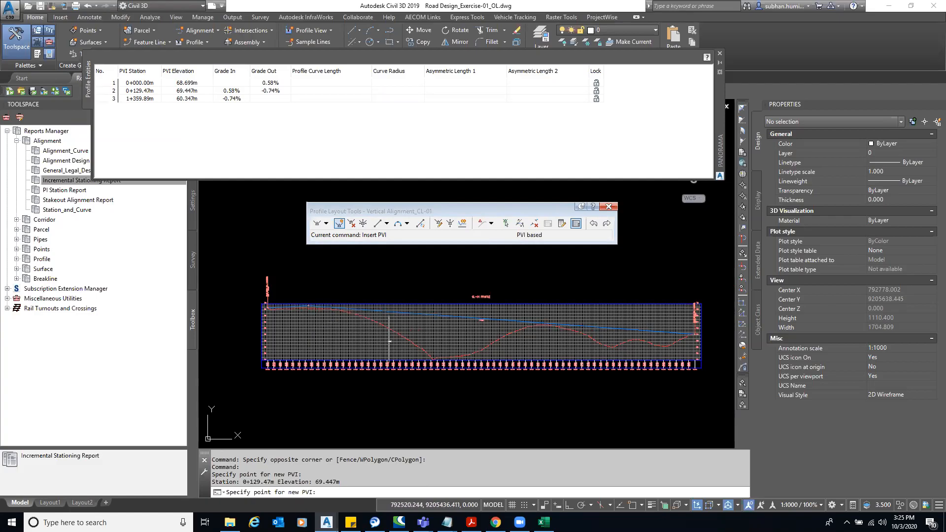
left_click(406, 348)
left_click(501, 349)
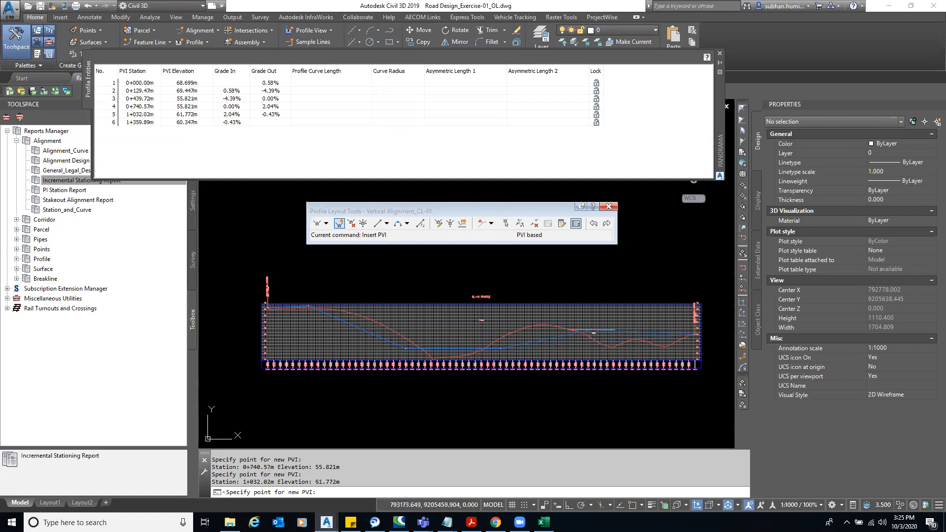
left_click(592, 330)
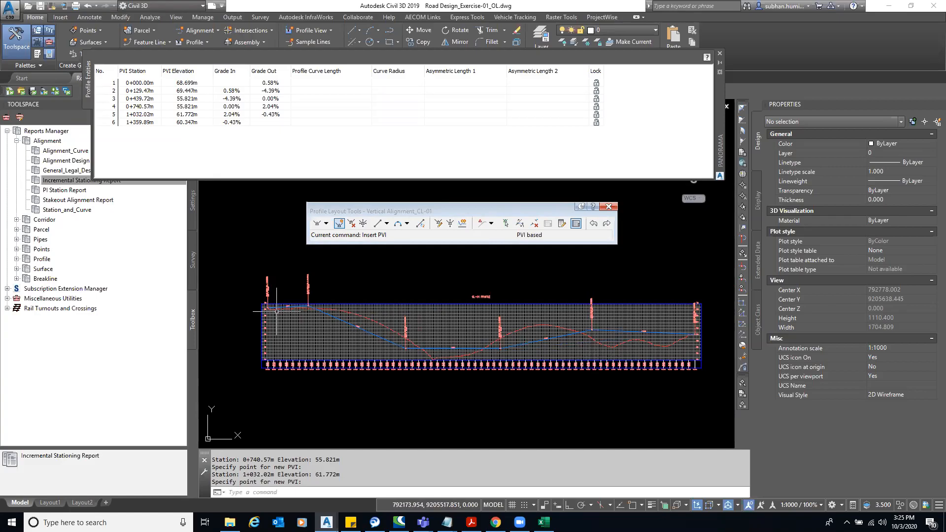
- Examine the tangents, grade labels and PVI labels of the layout profile along the whole profile view
scroll(276, 312, "up", 5)
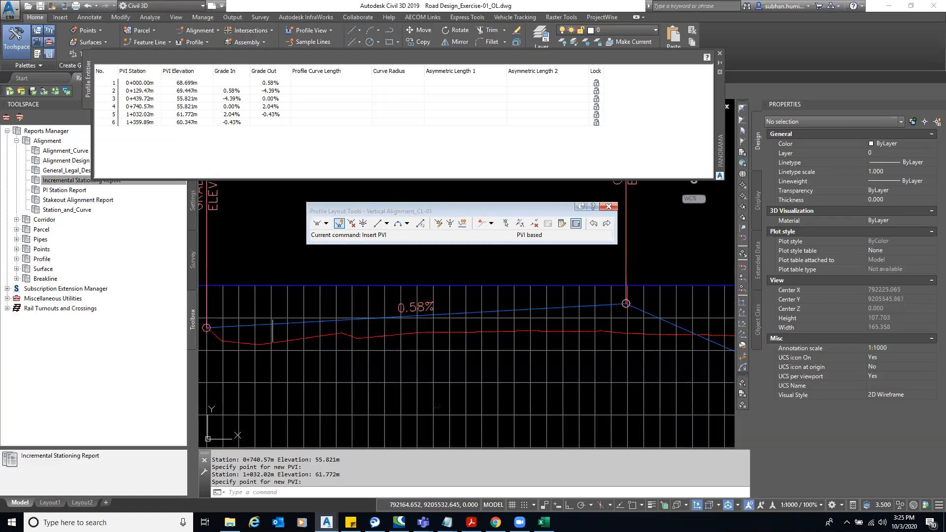
scroll(272, 330, "down", 5)
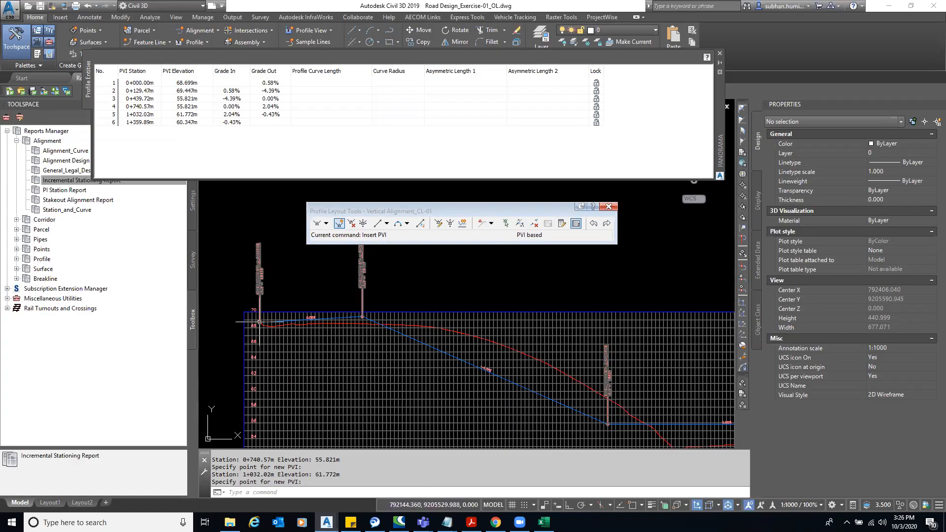
scroll(363, 320, "down", 6)
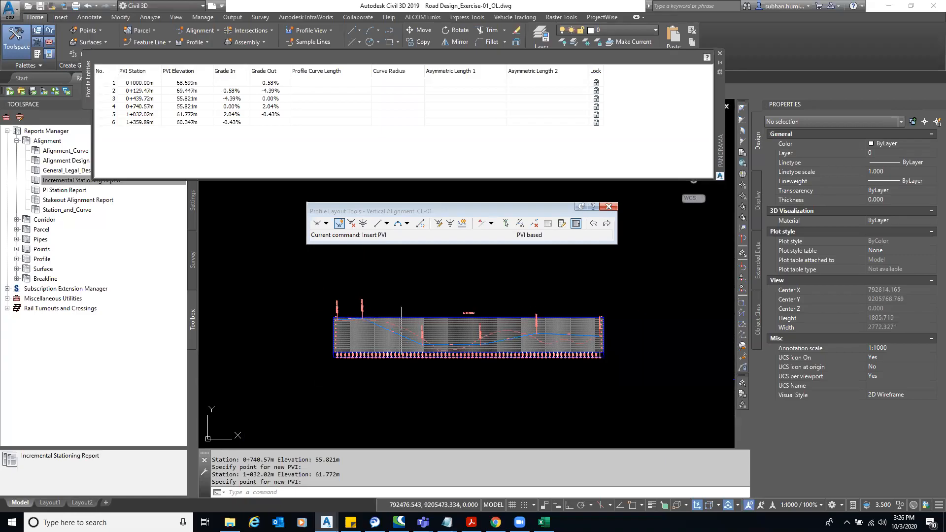
scroll(617, 333, "up", 6)
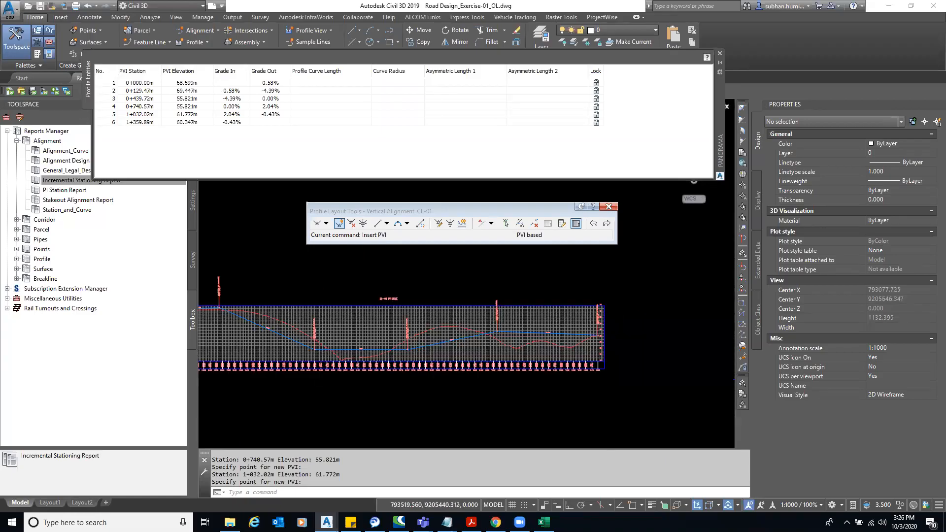
scroll(514, 325, "down", 6)
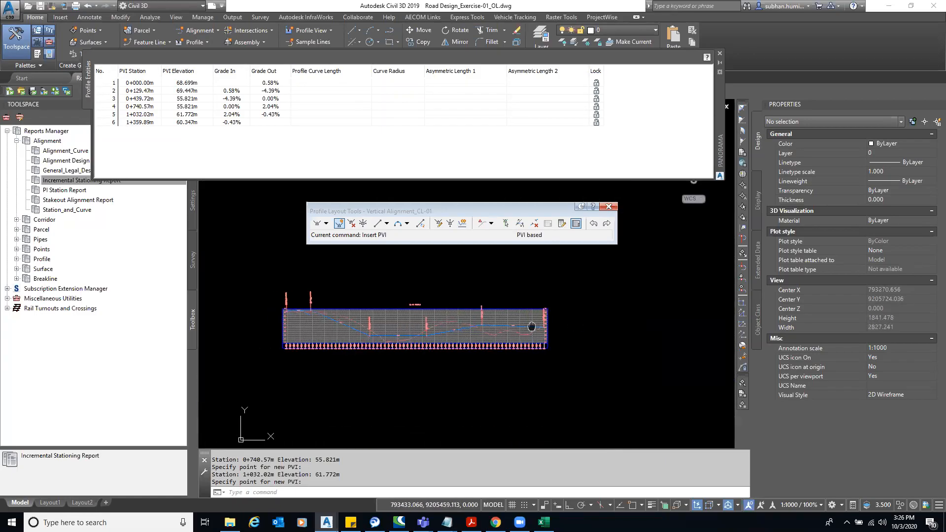
scroll(468, 314, "up", 4)
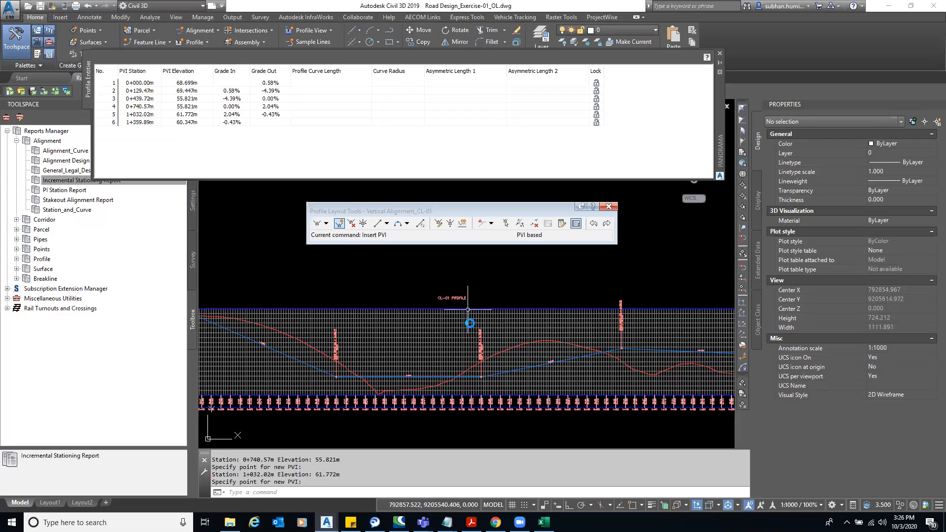
scroll(468, 314, "down", 3)
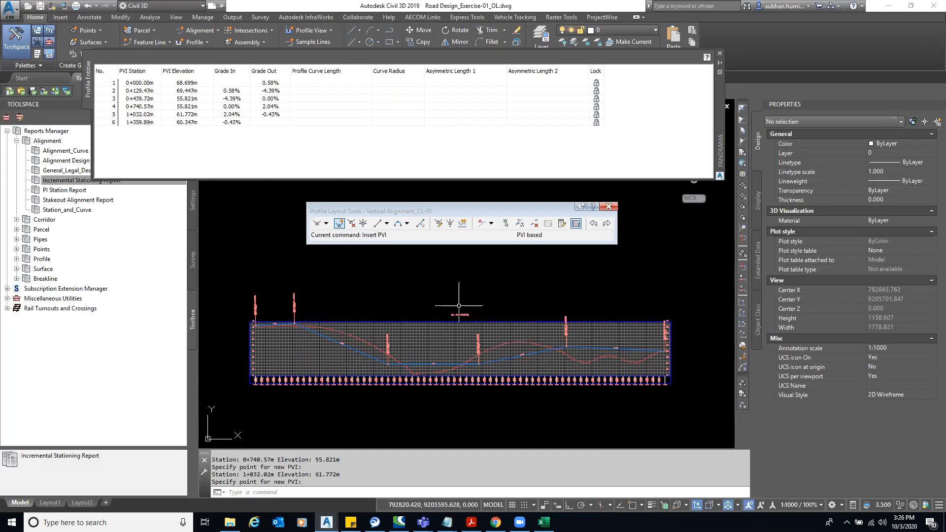
- Close the profile layout tools and erase the layout profile from the CL-01 profile view, keeping the ground profile
left_click(610, 208)
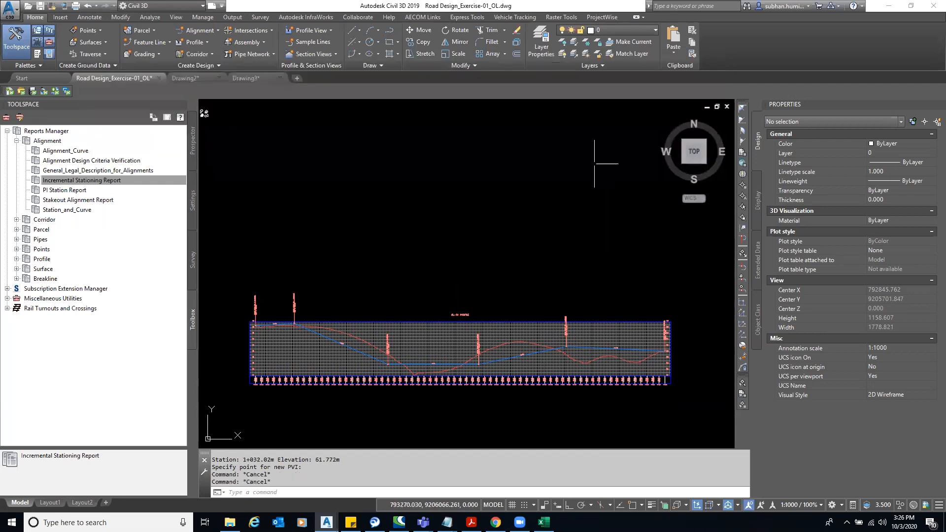
left_click(360, 281)
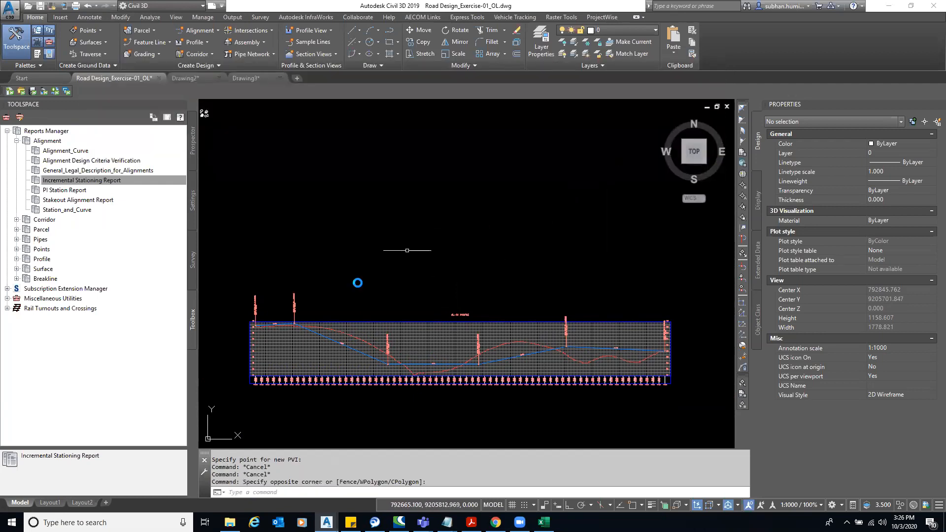
scroll(316, 316, "up", 4)
scroll(315, 316, "up", 5)
type("e")
key("Return")
scroll(348, 309, "up", 5)
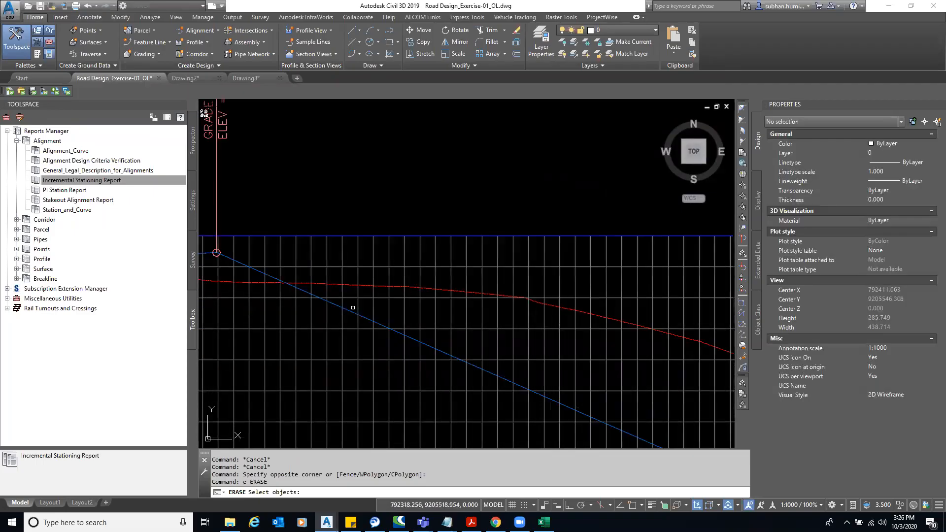
left_click(348, 309)
key("Return")
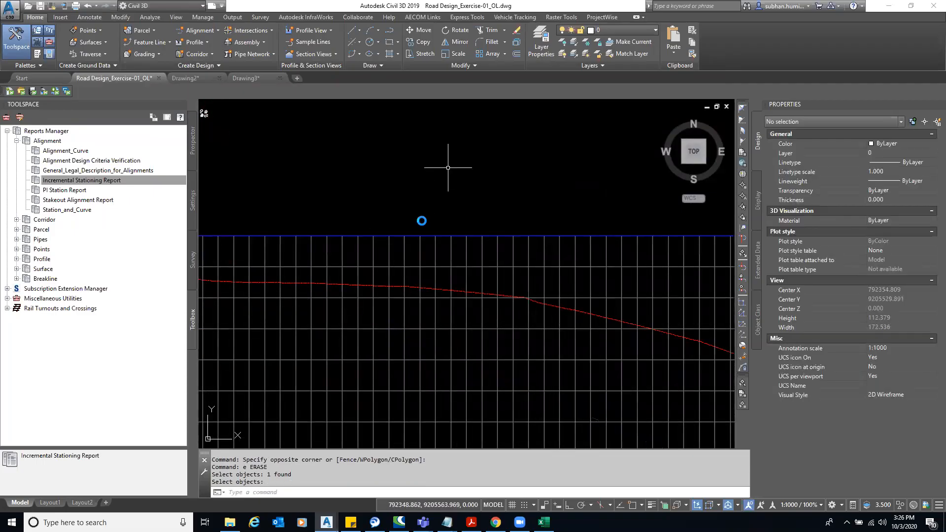
scroll(415, 230, "down", 6)
middle_click_drag(416, 230, 369, 269)
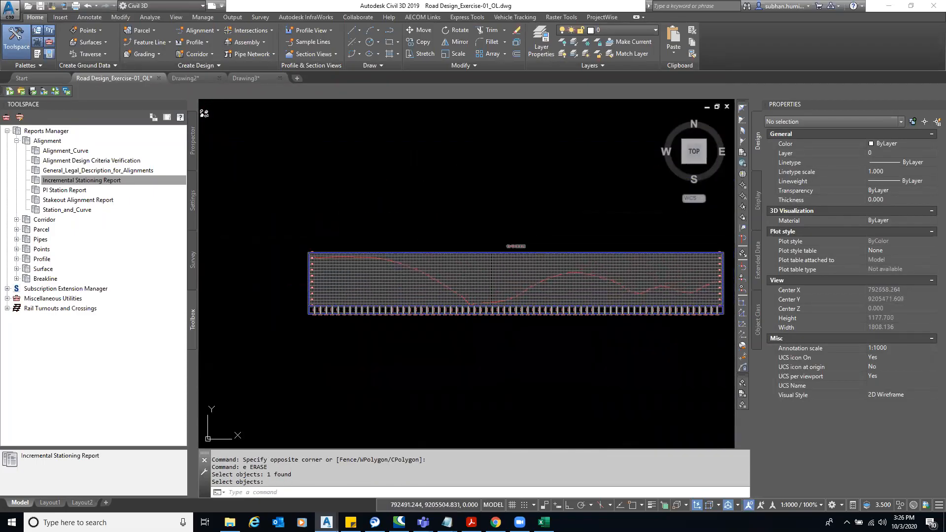
left_click(370, 141)
left_click(318, 185)
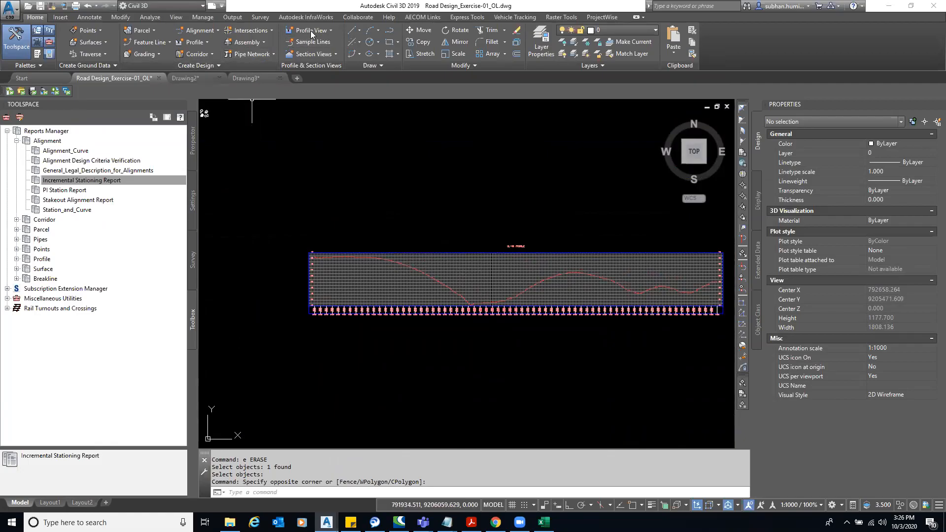
- Create a new layout profile named Vertical Alignment_CL-01 on the CL-01 profile view, using the Design Profile style and Complete Label Set
left_click(196, 42)
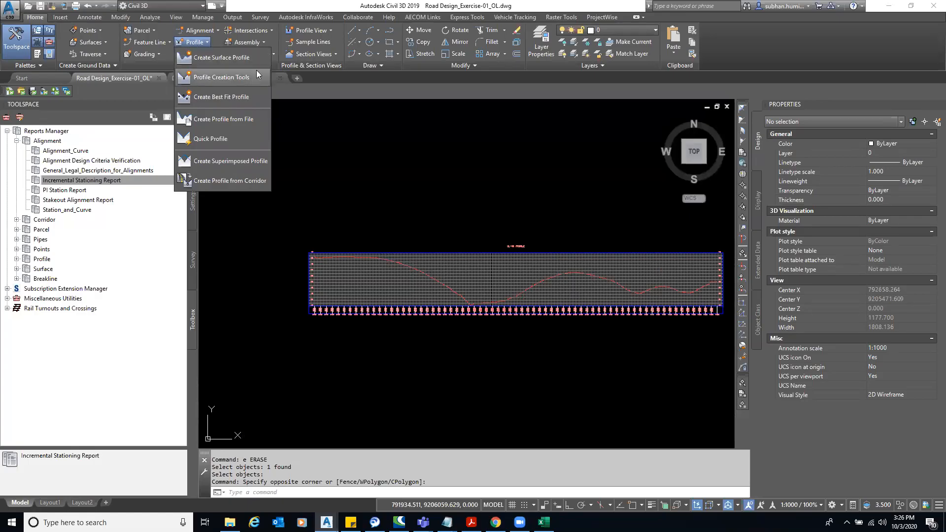
left_click(229, 78)
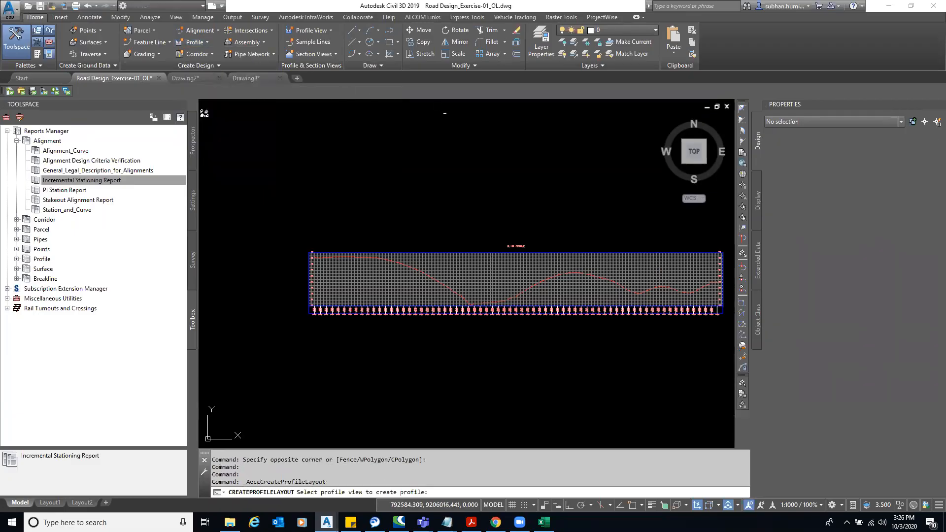
left_click(449, 253)
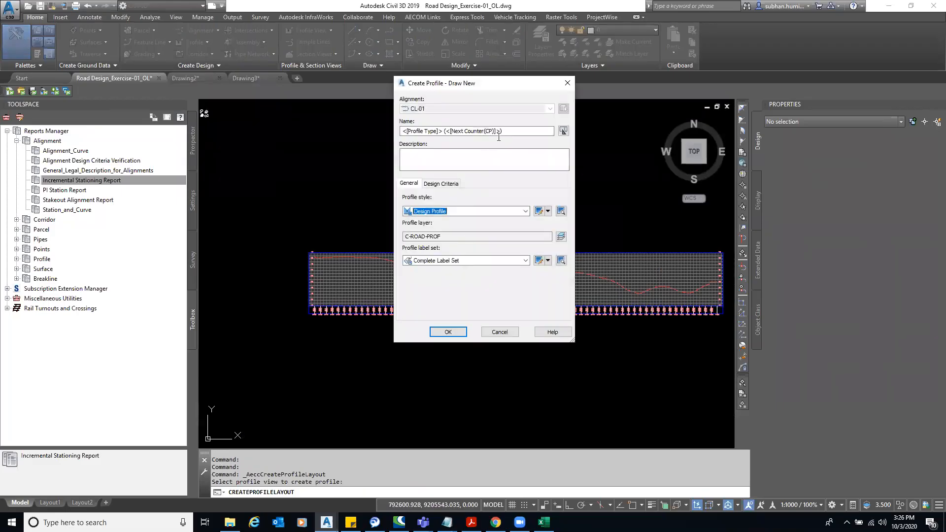
left_click_drag(516, 131, 363, 138)
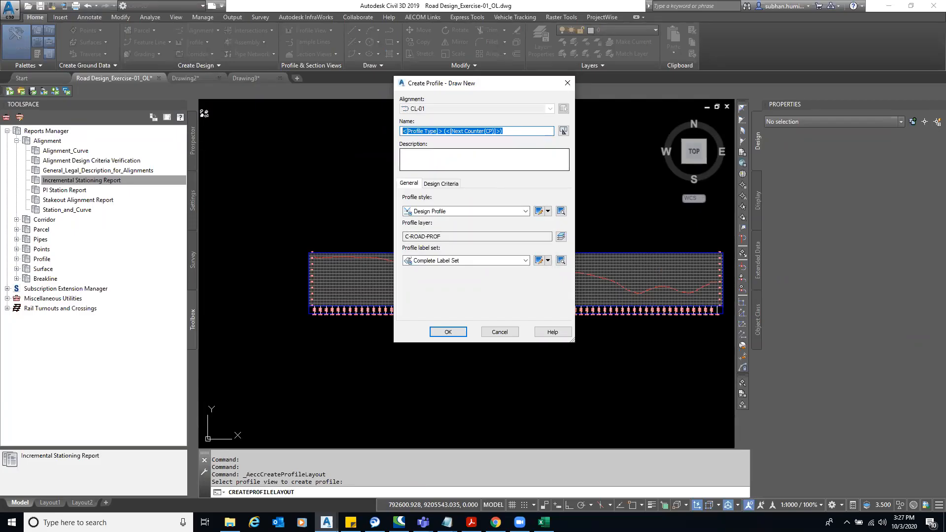
type("Vertic")
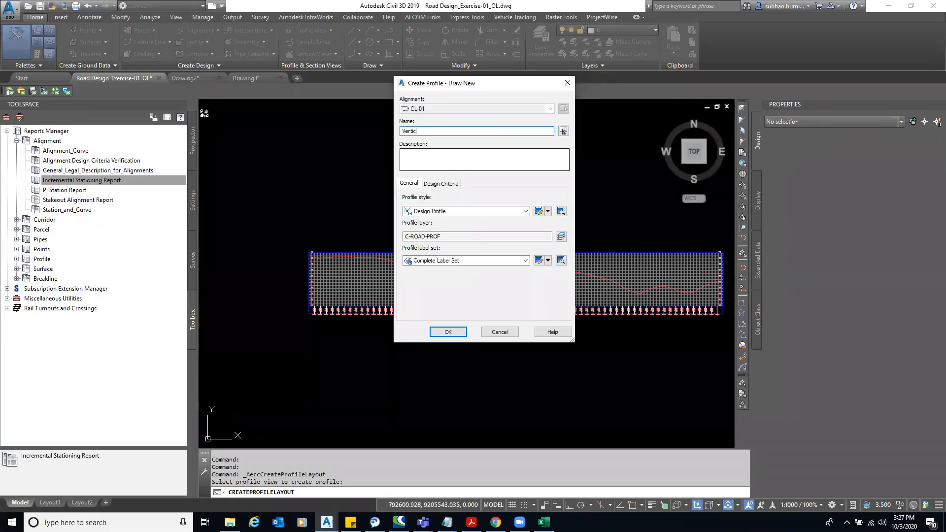
type("al Alignemet")
key("BackSpace")
key("BackSpace")
type("ent")
key("BackSpace")
key("BackSpace")
key("BackSpace")
key("BackSpace")
type("ment_CL-01")
left_click(449, 331)
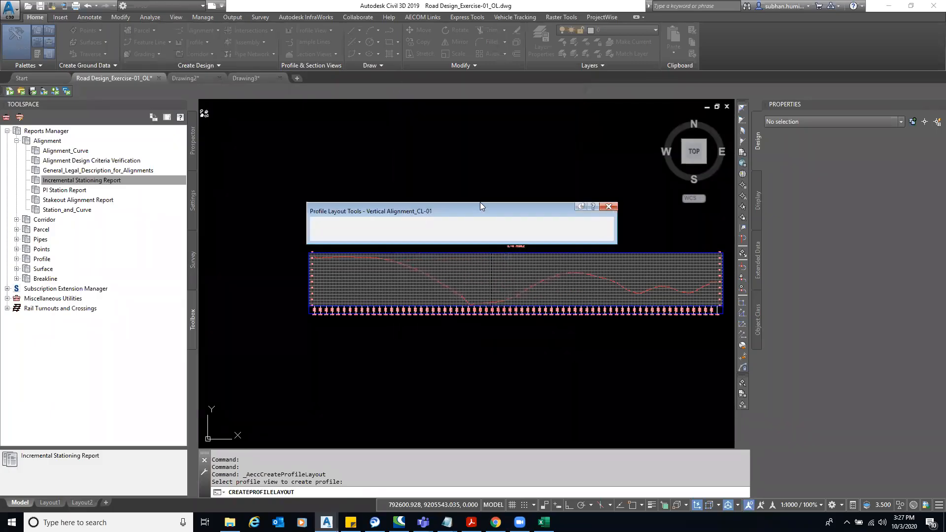
- Move the layout tools clear of the profile view and start Draw Tangents without curves from the ground profile's beginning endpoint
left_click_drag(479, 214, 468, 130)
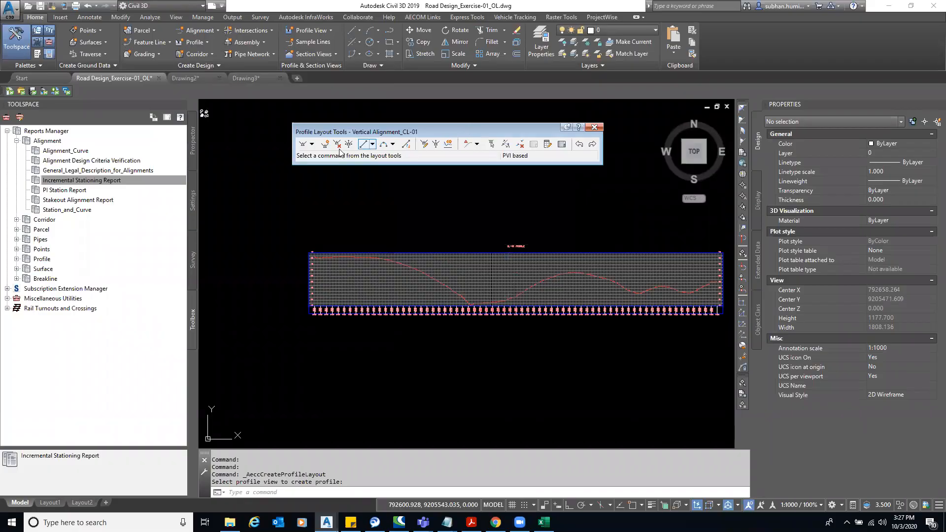
left_click(312, 145)
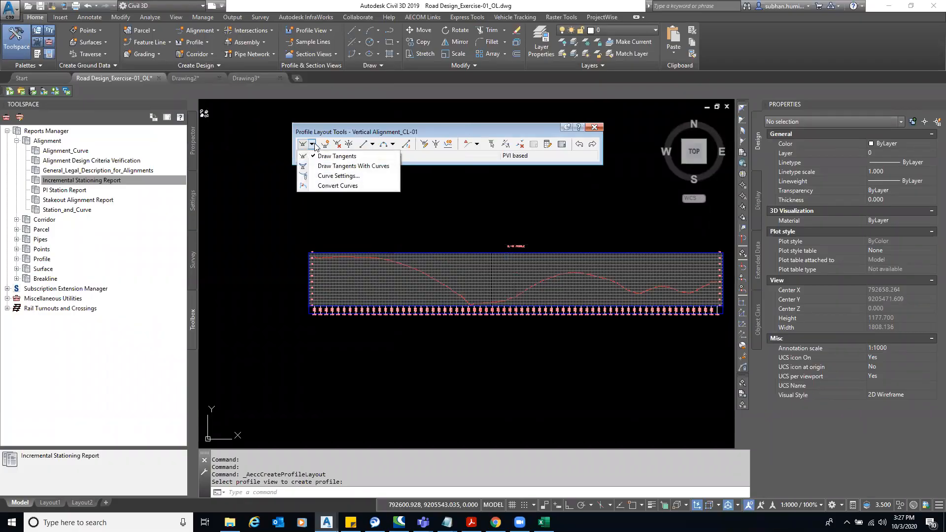
left_click(336, 157)
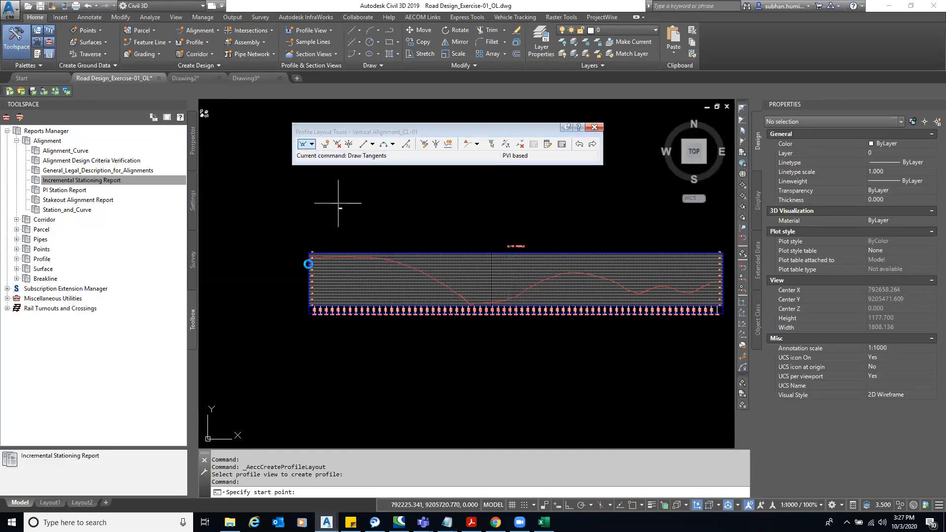
scroll(311, 264, "up", 10)
type("end")
key("Return")
scroll(368, 299, "up", 5)
scroll(367, 298, "up", 5)
left_click(382, 297)
scroll(385, 296, "up", 2)
- Snap the tangent's end point to the far endpoint of the ground profile and finish the tangent
scroll(402, 290, "down", 8)
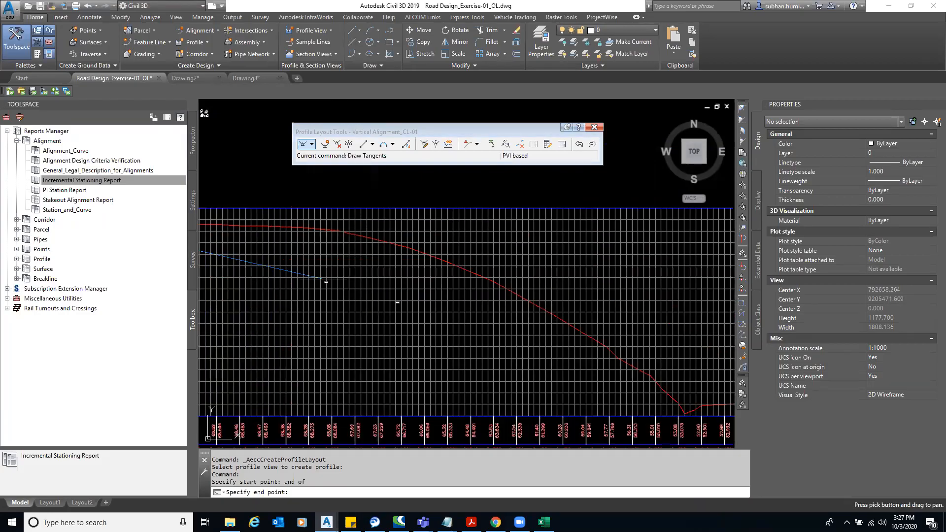
middle_click_drag(419, 277, 532, 286)
scroll(542, 274, "up", 7)
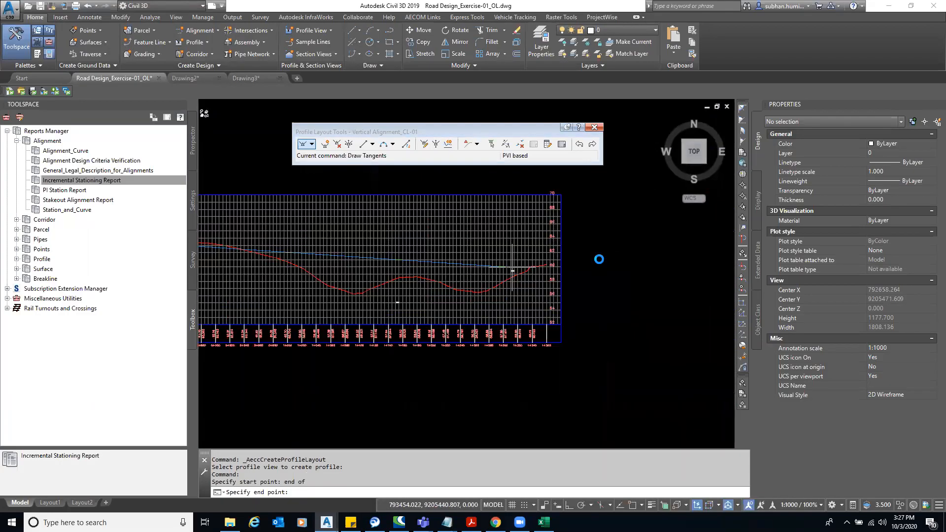
scroll(507, 266, "up", 3)
type("end")
key("Return")
scroll(477, 303, "up", 4)
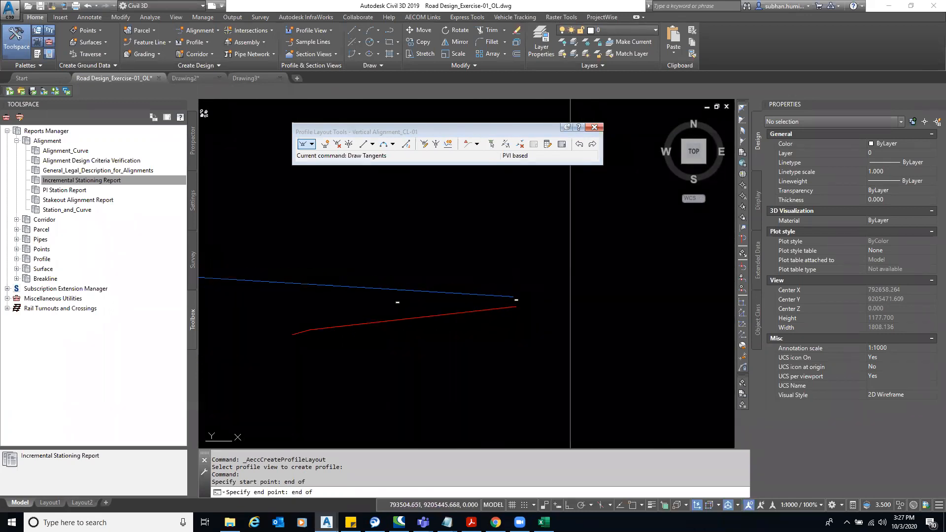
left_click(520, 302)
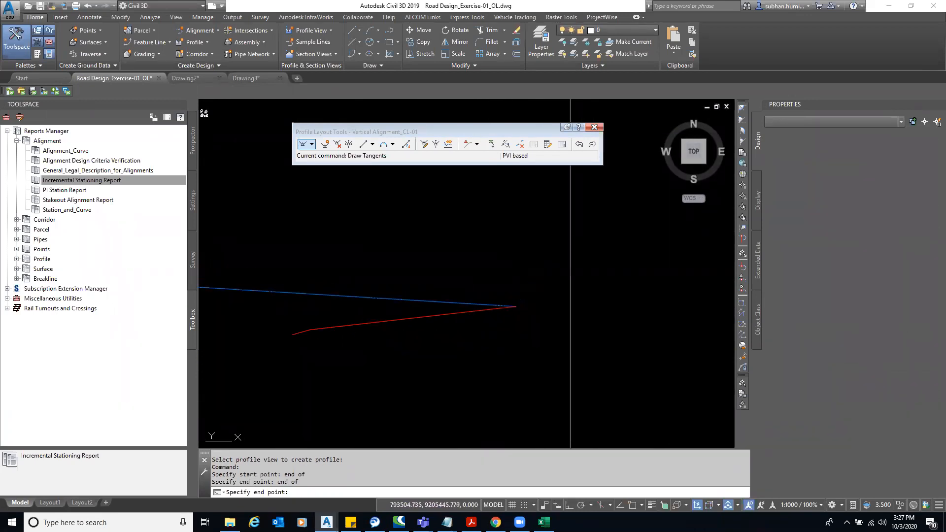
scroll(454, 237, "down", 4)
scroll(445, 272, "down", 15)
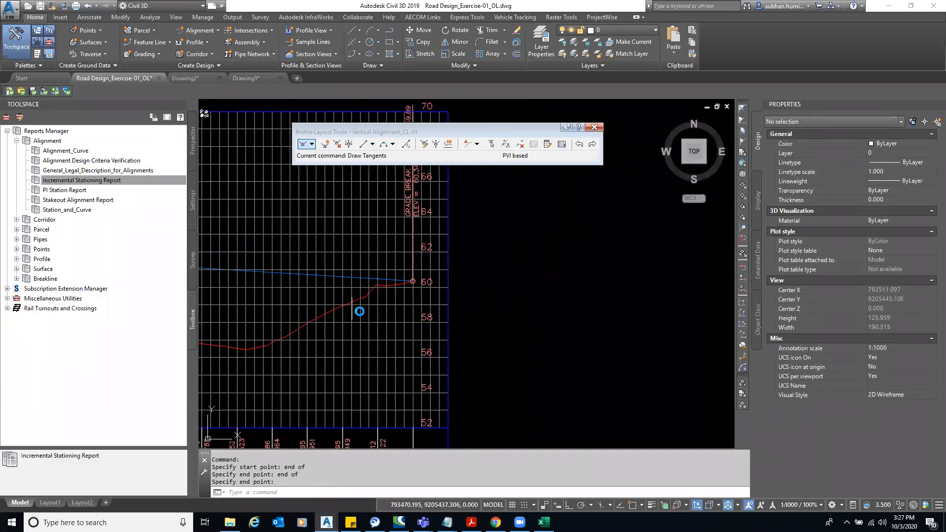
- Insert four PVIs on the layout profile at about 0+211 (67.9 m), 0+450 (55.4 m), 0+724 (55.2 m) and 0+983 (61.8 m)
scroll(438, 271, "up", 3)
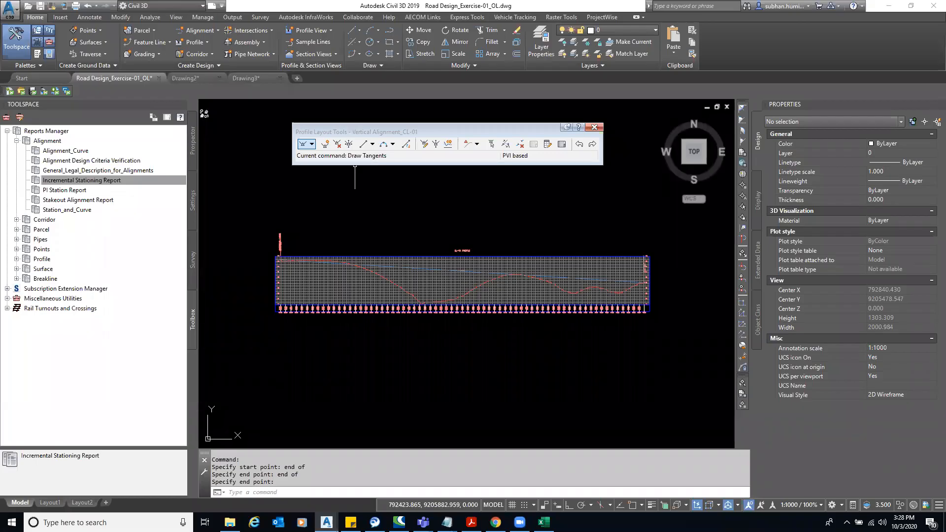
left_click(325, 144)
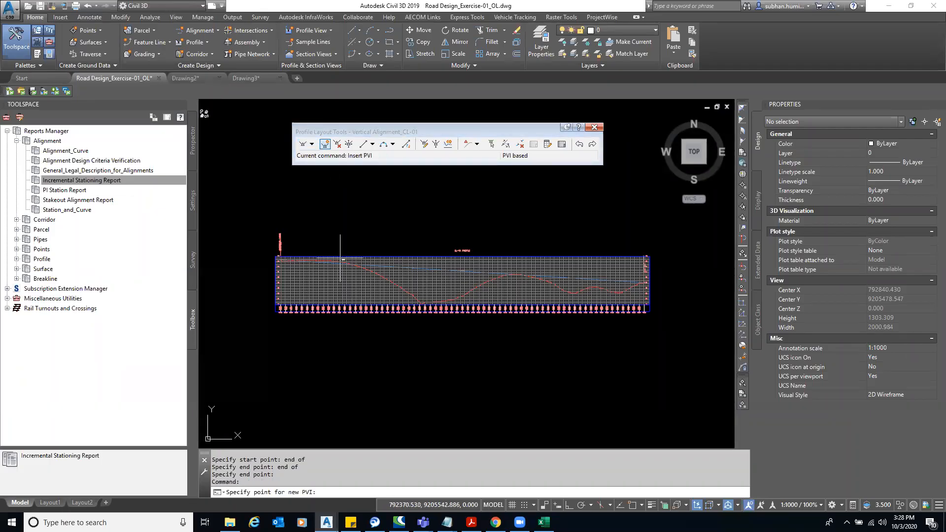
left_click(369, 272)
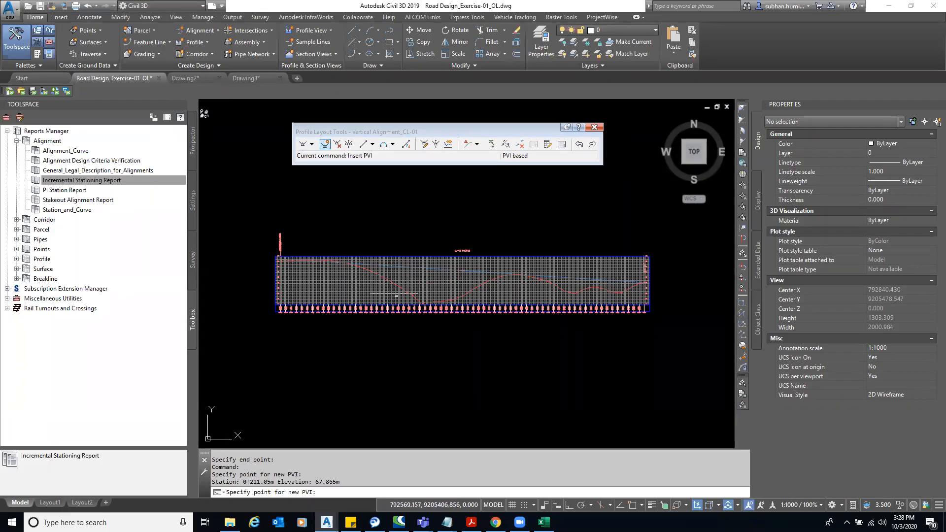
left_click(401, 299)
left_click(474, 299)
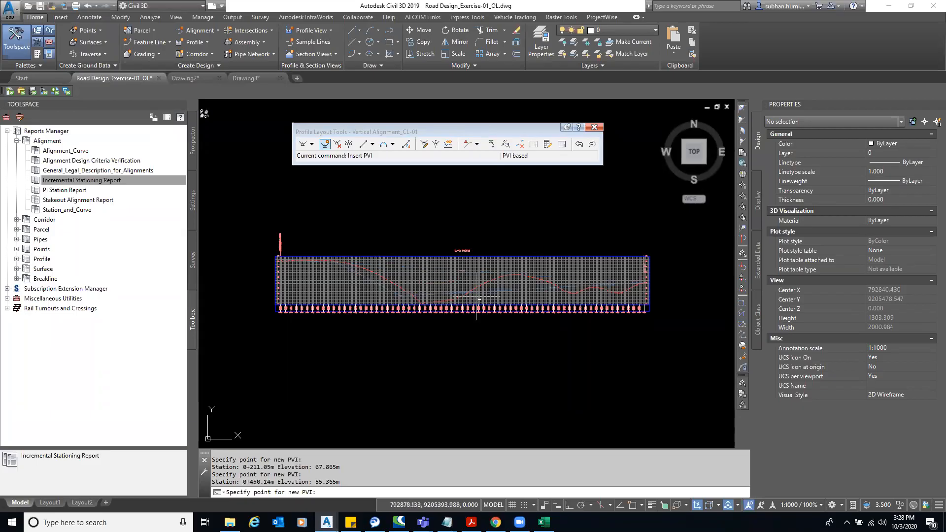
left_click(545, 285)
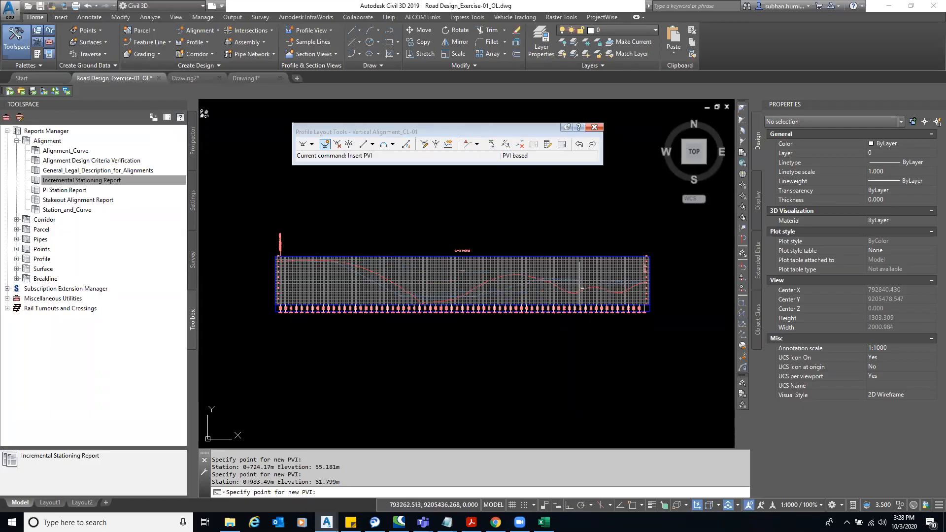
key("Return")
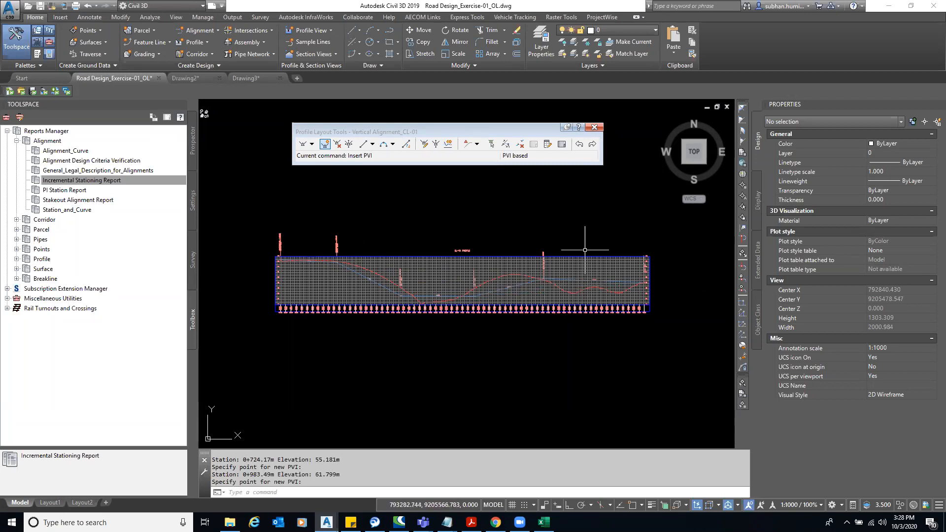
- Save the road design drawing
scroll(490, 231, "up", 2)
scroll(491, 243, "down", 2)
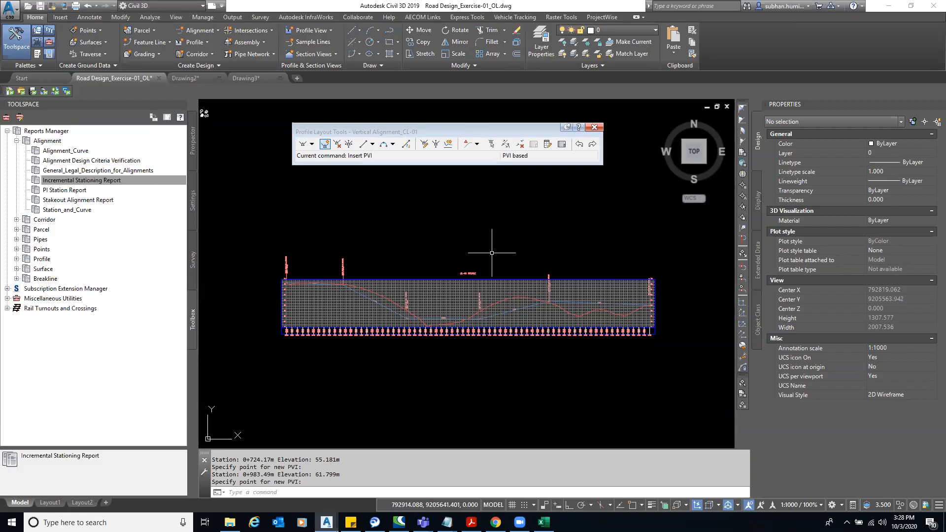
key("Escape")
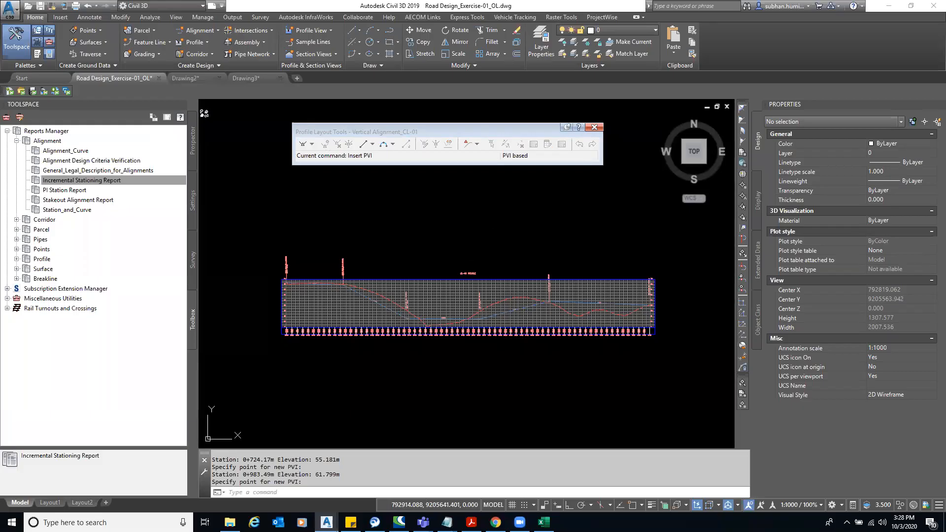
key("ctrl+s")
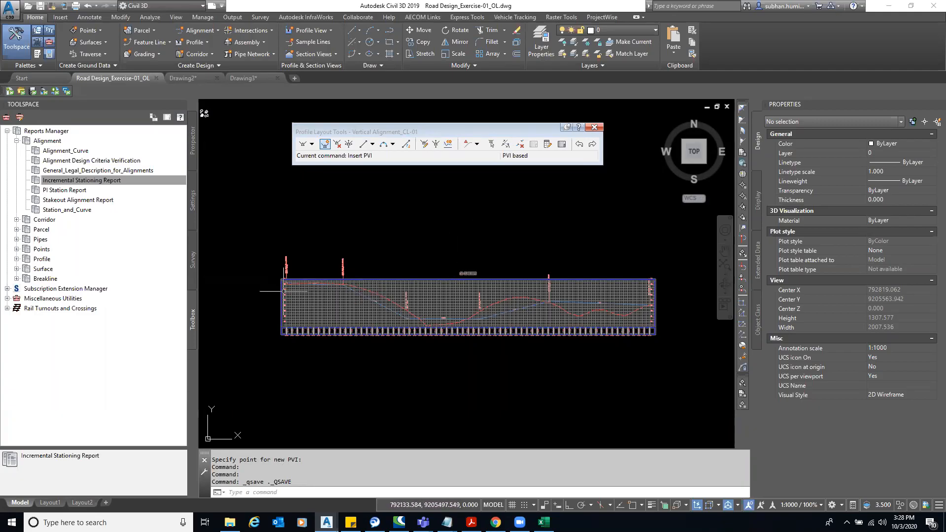
- Examine the PVI stations, elevations and grades of the layout profile in the profile grid view, and close it
scroll(302, 290, "up", 5)
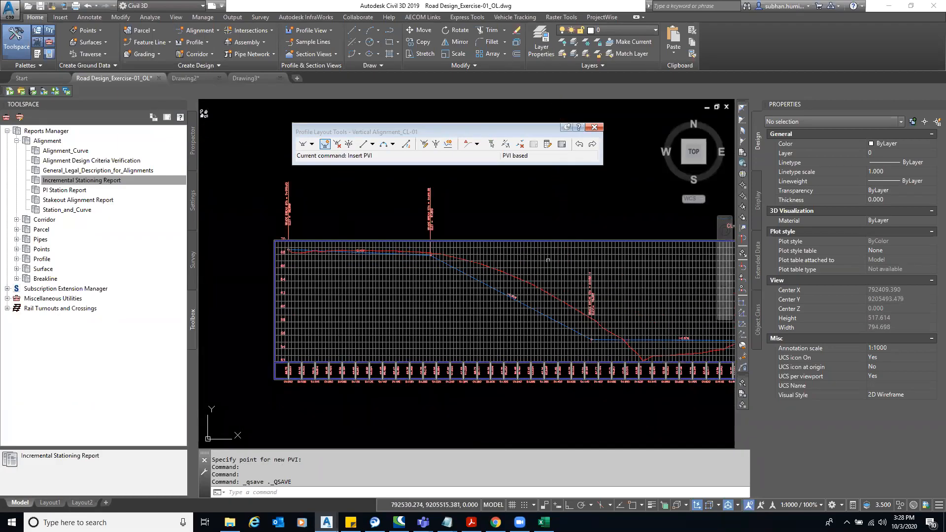
scroll(416, 248, "up", 6)
scroll(503, 319, "down", 8)
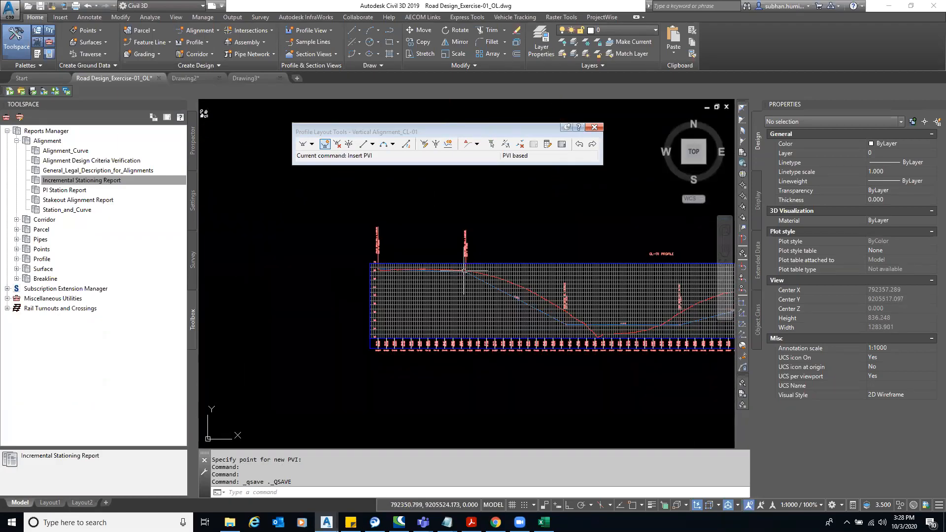
left_click(562, 145)
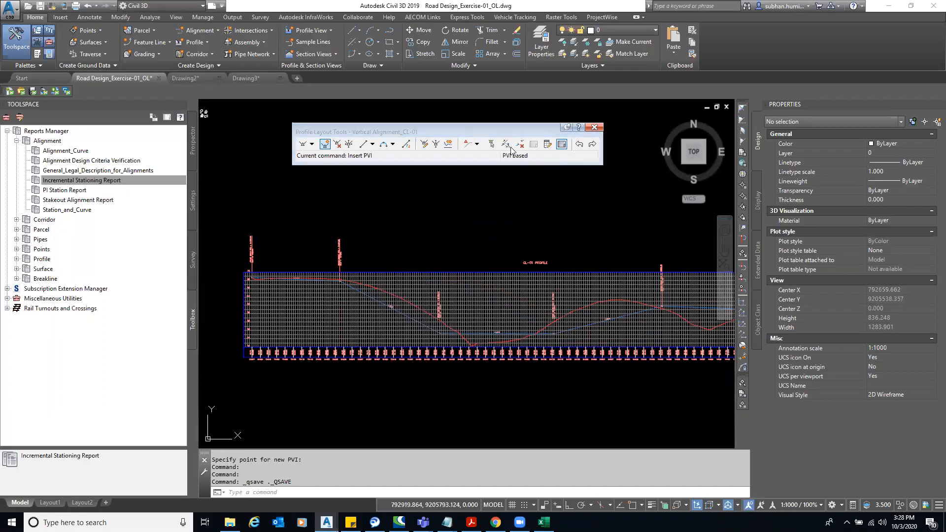
left_click(180, 91)
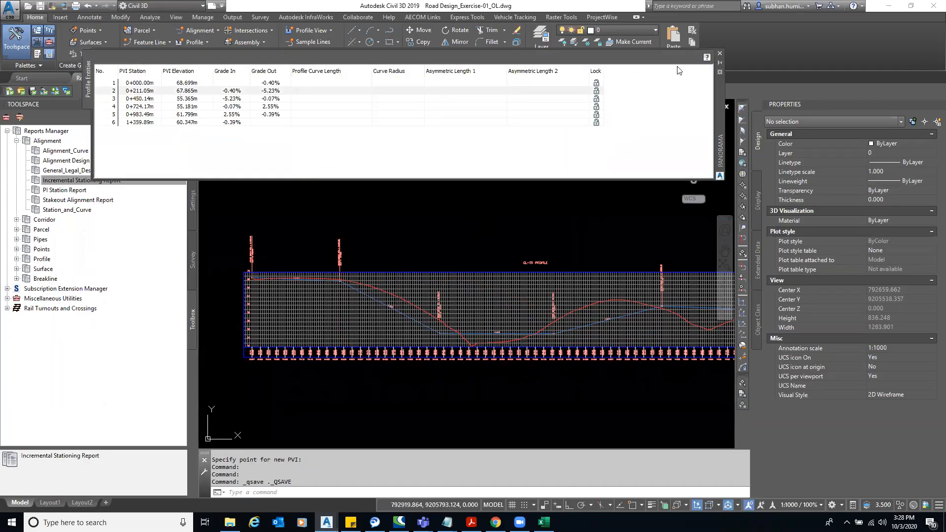
left_click(720, 53)
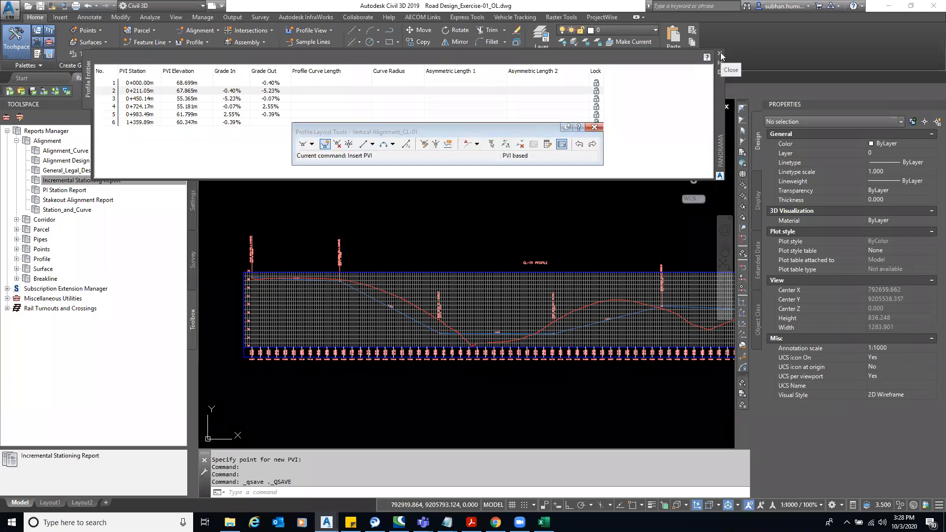
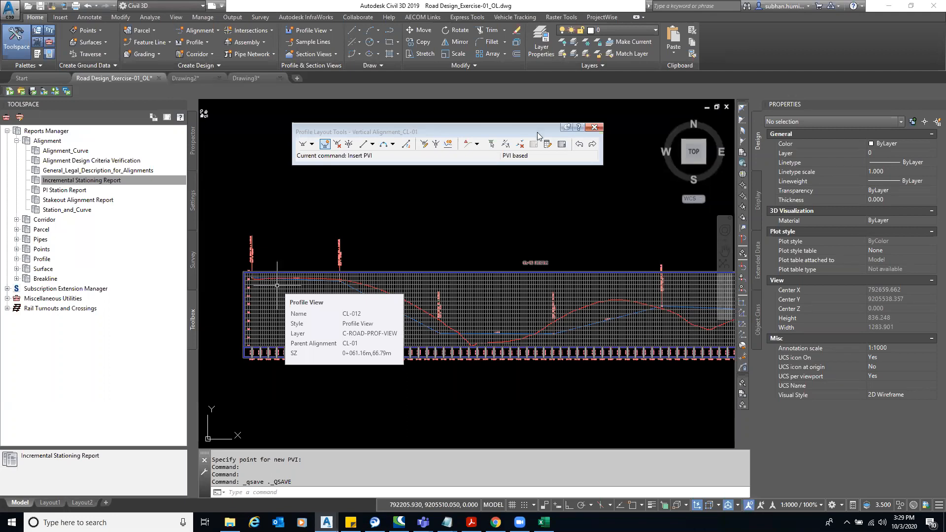
- Close the profile layout tools and erase the layout profile with its PVIs from the CL-01 profile view
left_click(595, 127)
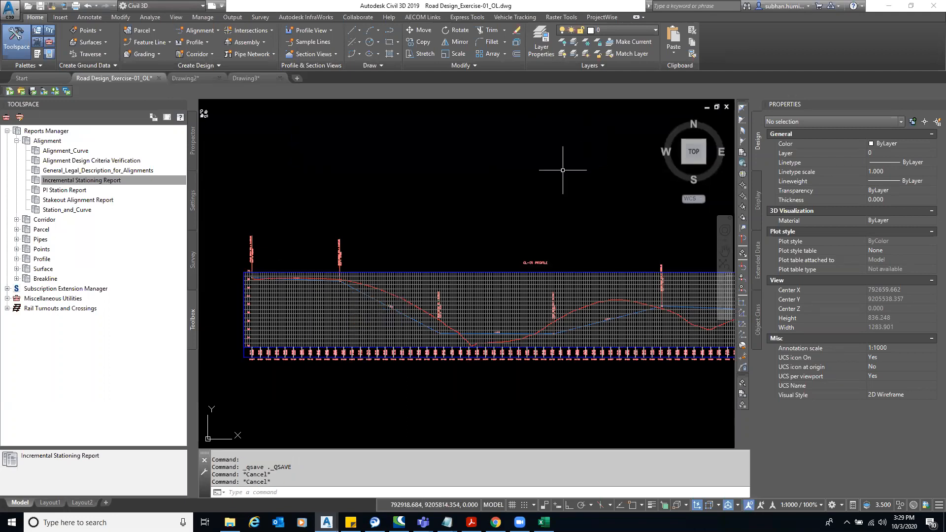
scroll(340, 310, "up", 7)
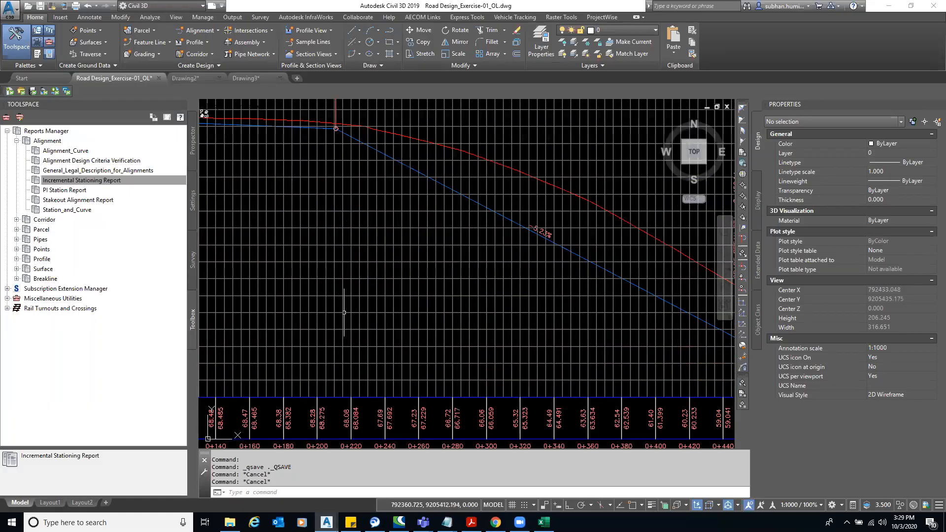
scroll(342, 127, "up", 10)
type("e")
key("Return")
left_click(412, 210)
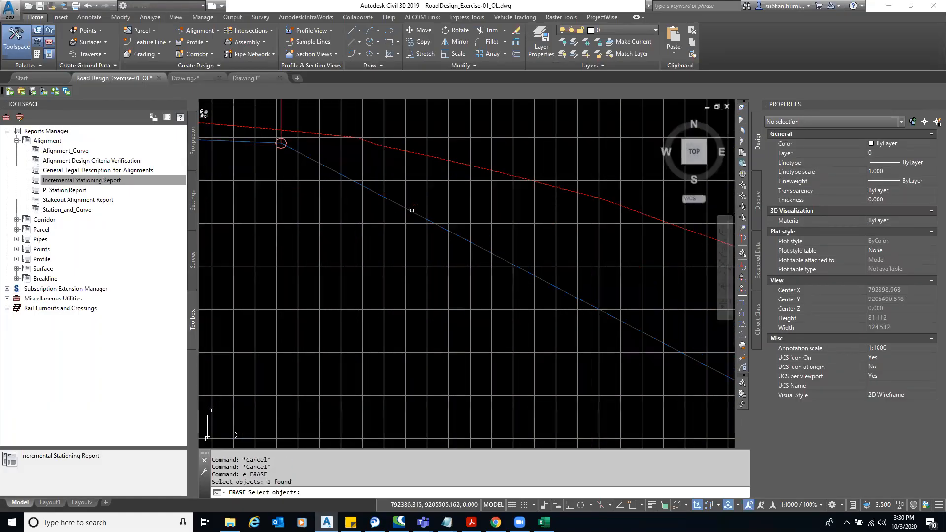
key("Return")
- Create a layout profile named Vertical Alignment_CL-01 on the CL-01 profile view, with the Design Profile style and Complete Label Set
middle_click(414, 247)
middle_click(414, 246)
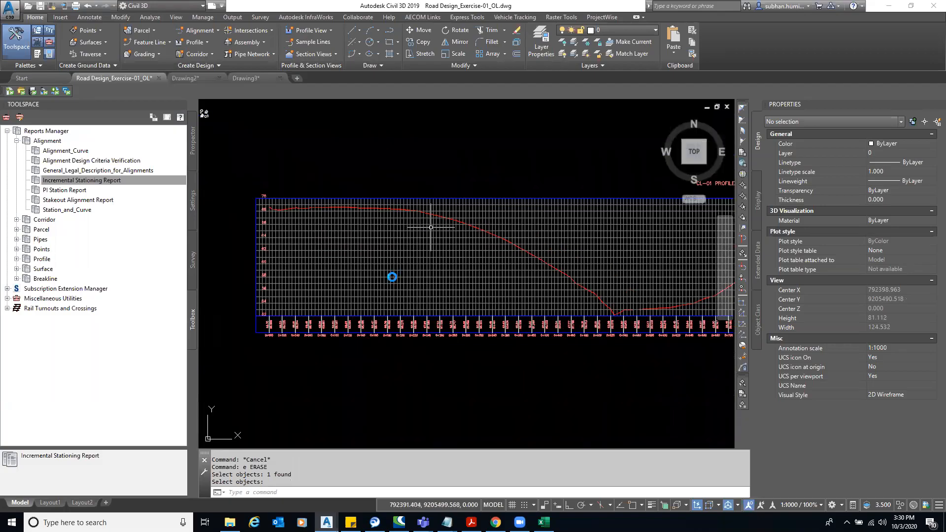
scroll(530, 194, "up", 2)
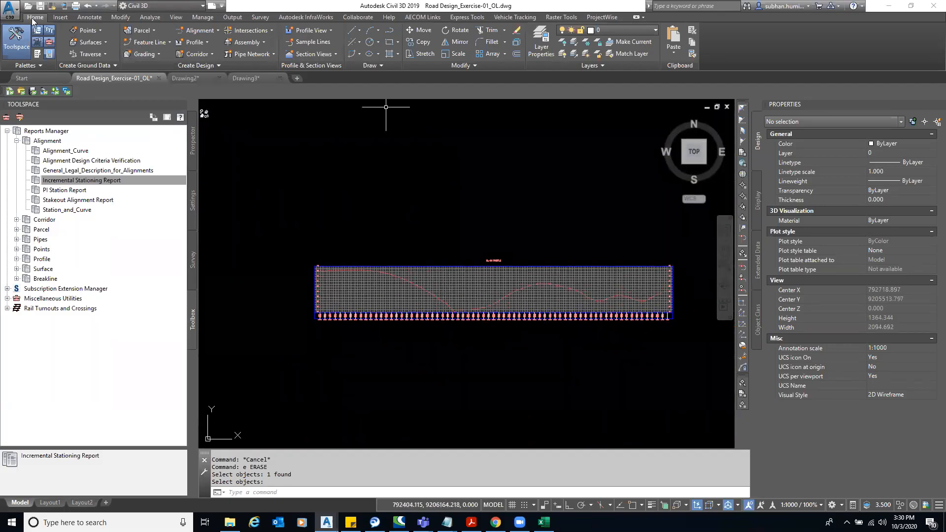
left_click(201, 45)
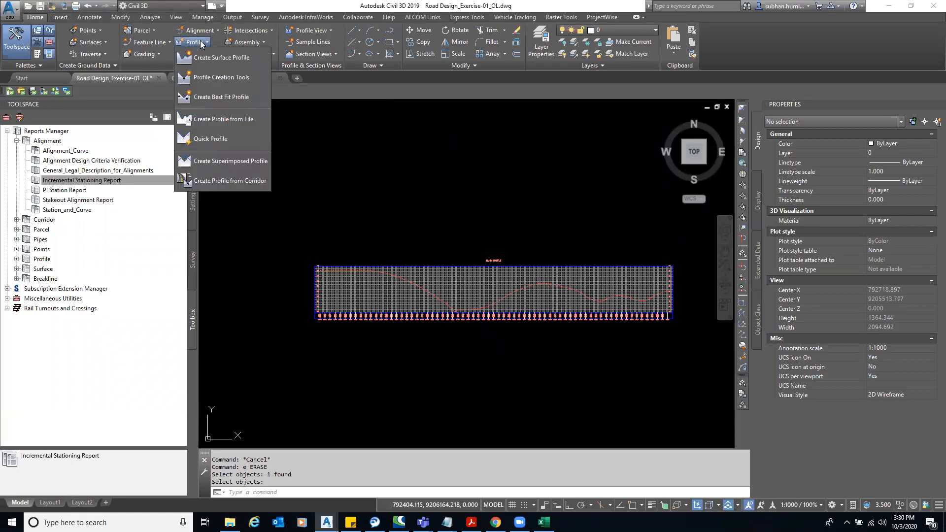
left_click(232, 77)
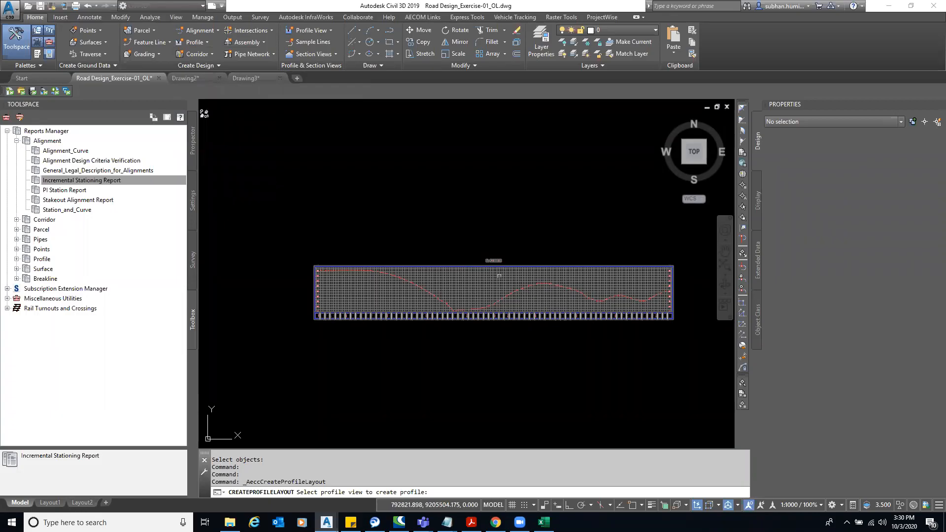
left_click(467, 275)
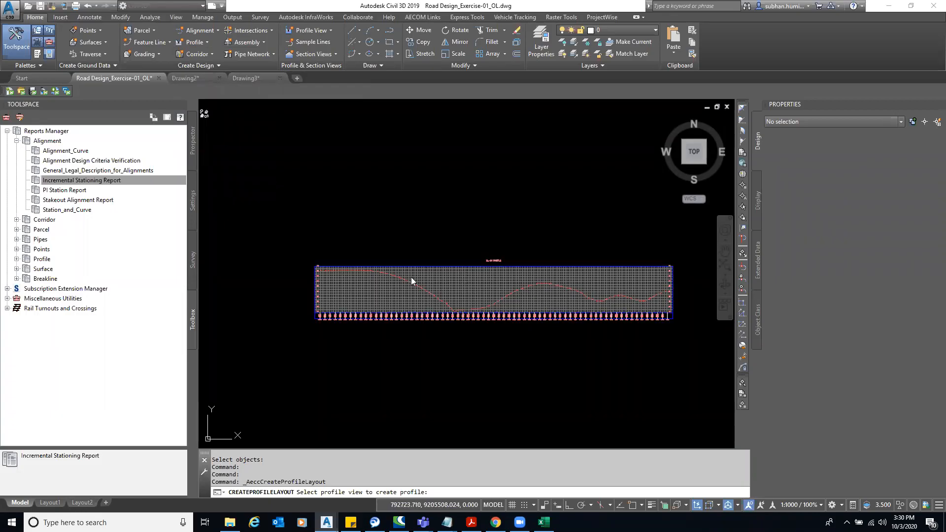
left_click_drag(518, 131, 402, 132)
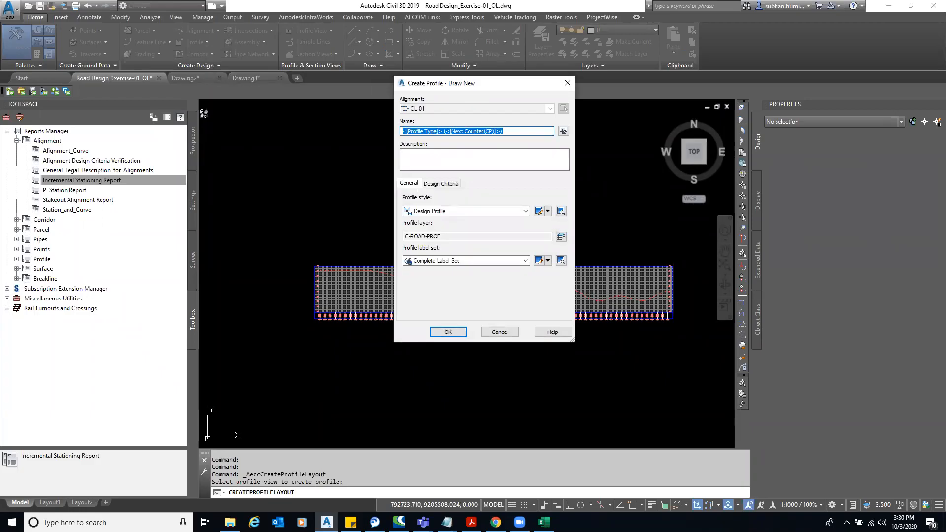
type("Vertica")
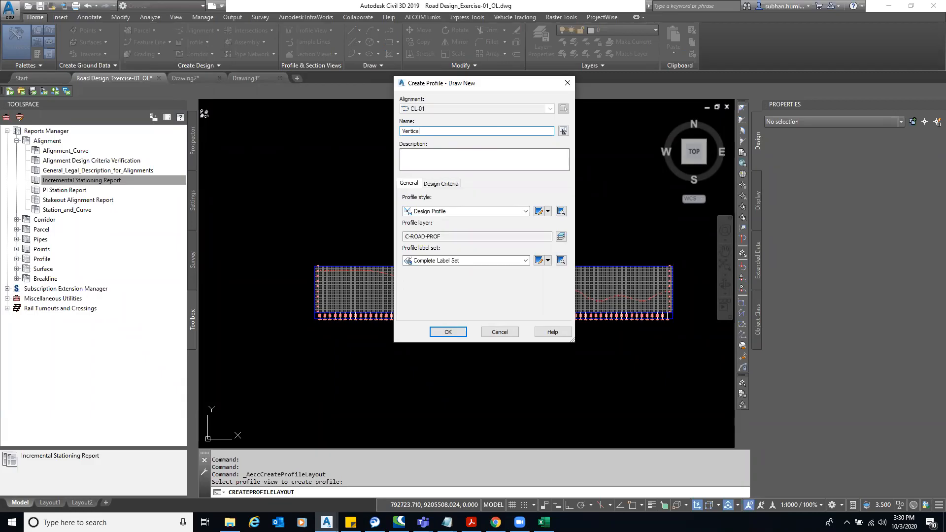
type("l Alignment_CL-01")
left_click(448, 332)
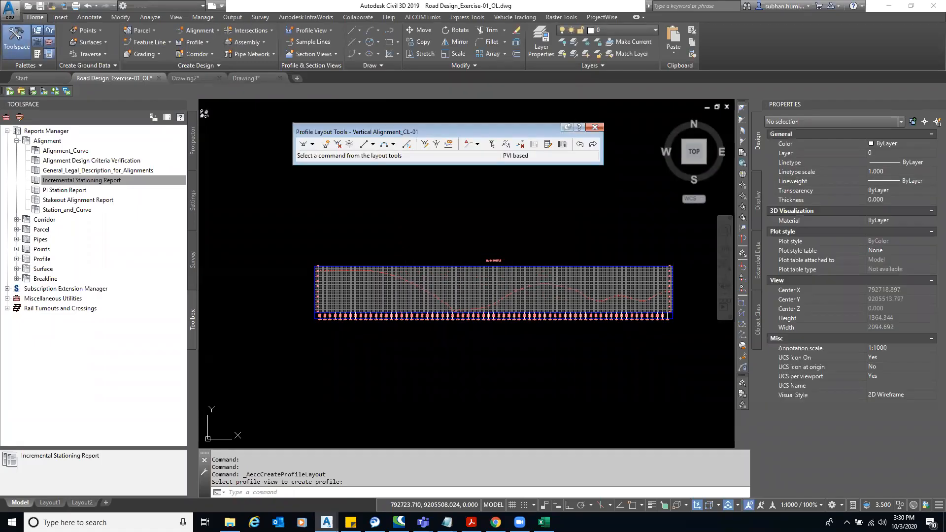
- Start Draw Tangents and snap the tangent's start point to the beginning endpoint of the ground profile
middle_click_drag(532, 249, 513, 259)
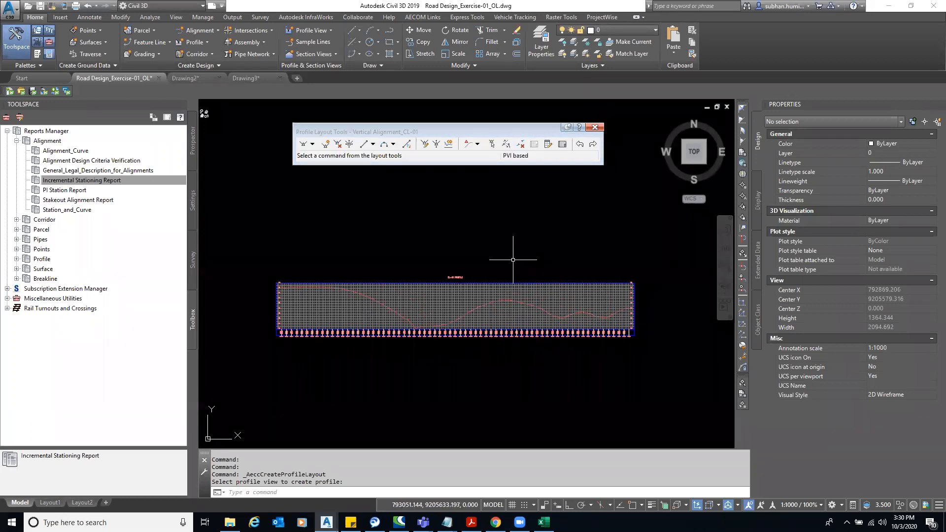
left_click(313, 145)
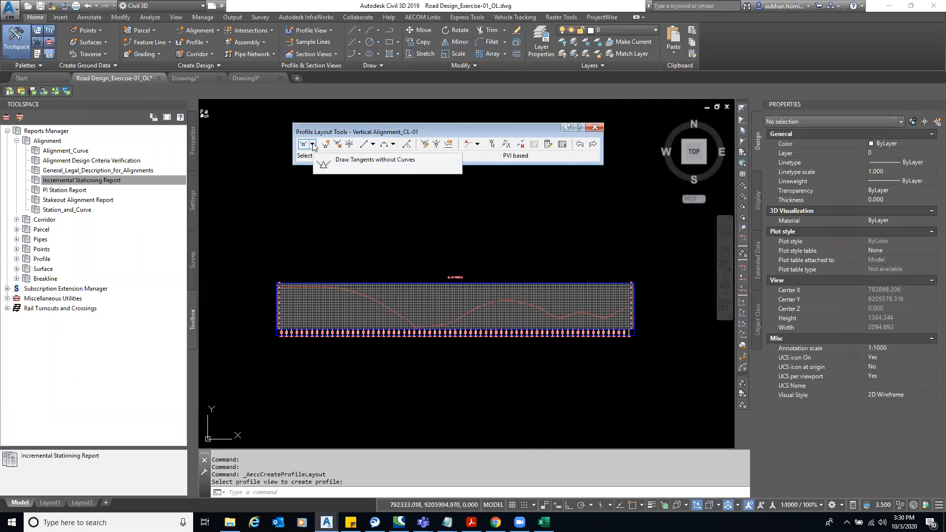
left_click(313, 145)
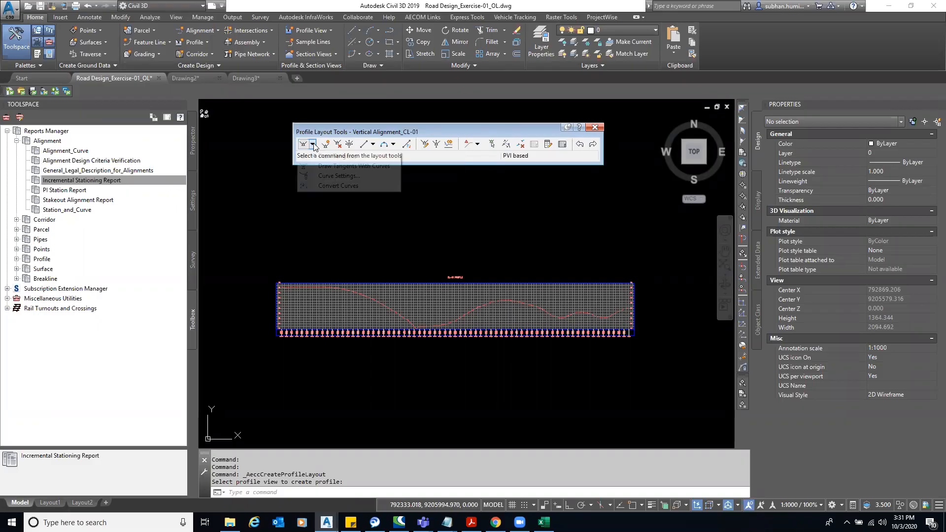
left_click(379, 166)
scroll(280, 276, "up", 5)
scroll(338, 264, "up", 8)
type("end")
key("space")
middle_click_drag(304, 277, 374, 285)
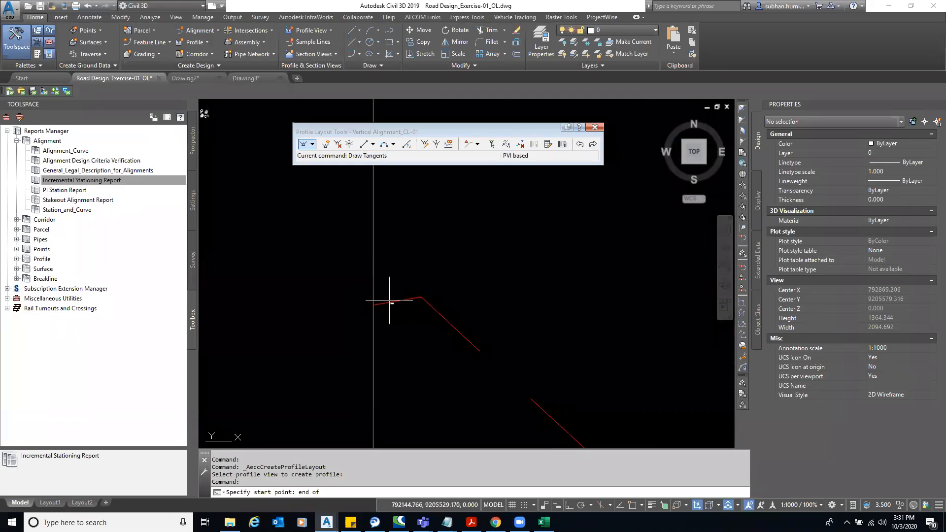
left_click(390, 301)
- Snap the tangent's end point to the ground profile's far endpoint to complete a single tangent across the profile view
scroll(410, 258, "down", 10)
scroll(411, 259, "up", 10)
scroll(408, 217, "up", 3)
type("end")
key("space")
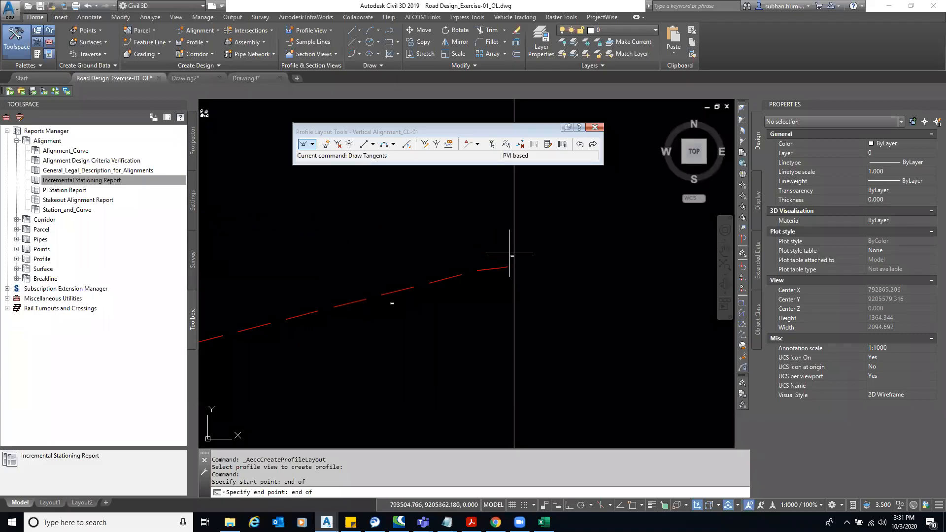
scroll(508, 267, "up", 2)
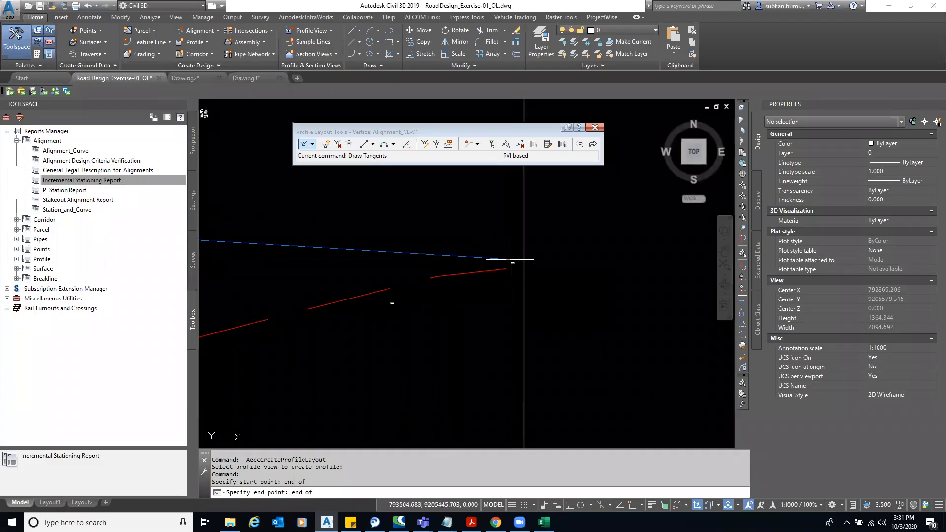
left_click(509, 268)
- Examine the CL-01 alignment in plan, including its end station, against the location of its profile view
scroll(508, 285, "down", 6)
scroll(507, 288, "down", 7)
mouse_move(464, 299)
middle_mouse_down()
mouse_move(494, 315)
mouse_move(576, 323)
middle_mouse_up()
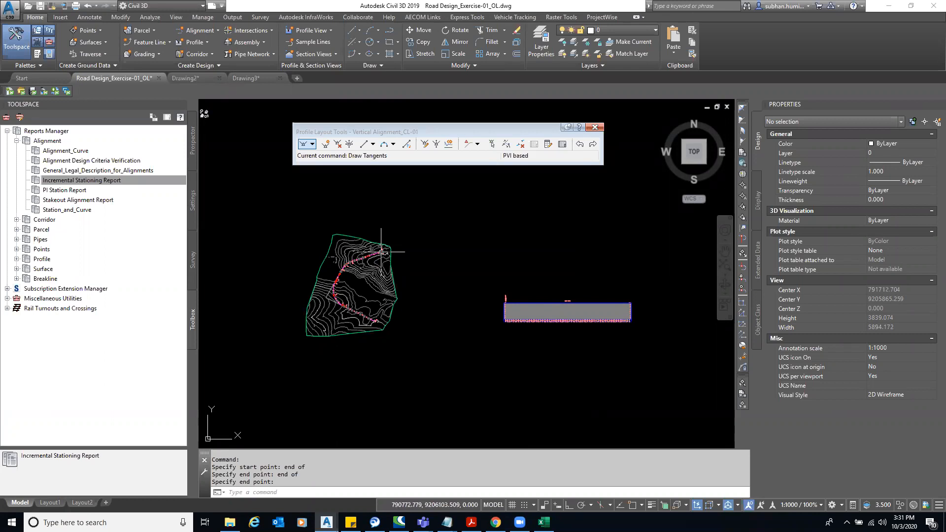
scroll(381, 252, "up", 8)
scroll(403, 318, "down", 4)
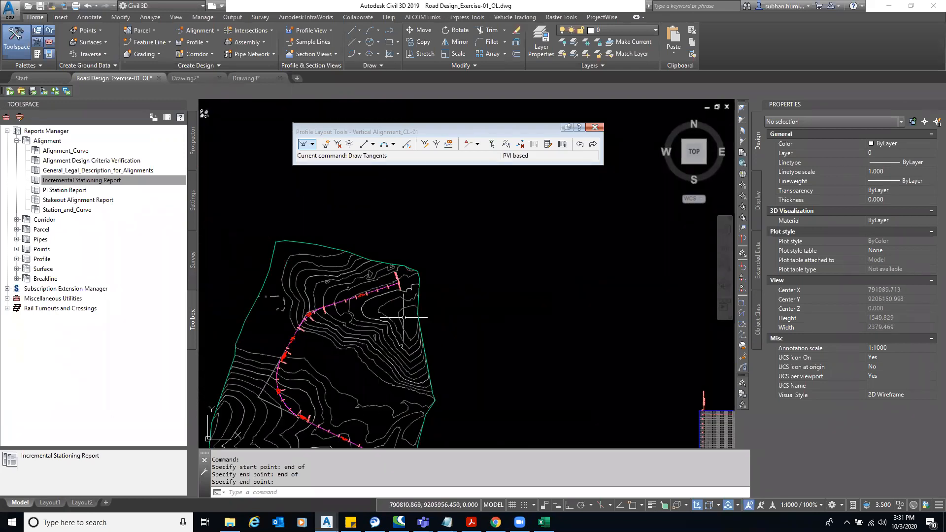
scroll(404, 317, "up", 10)
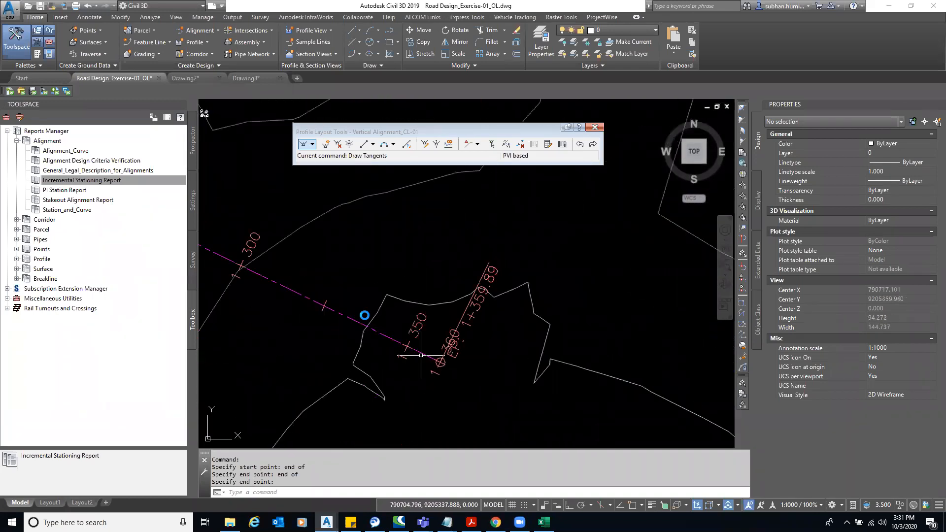
scroll(421, 355, "down", 15)
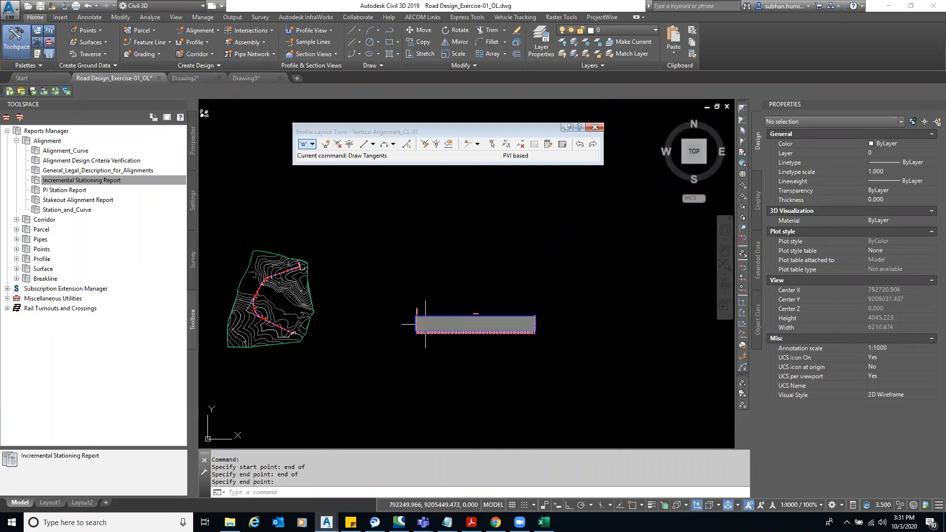
- Compare the new design tangent with the ground profile along the full length of the CL-01 profile view
scroll(409, 303, "up", 14)
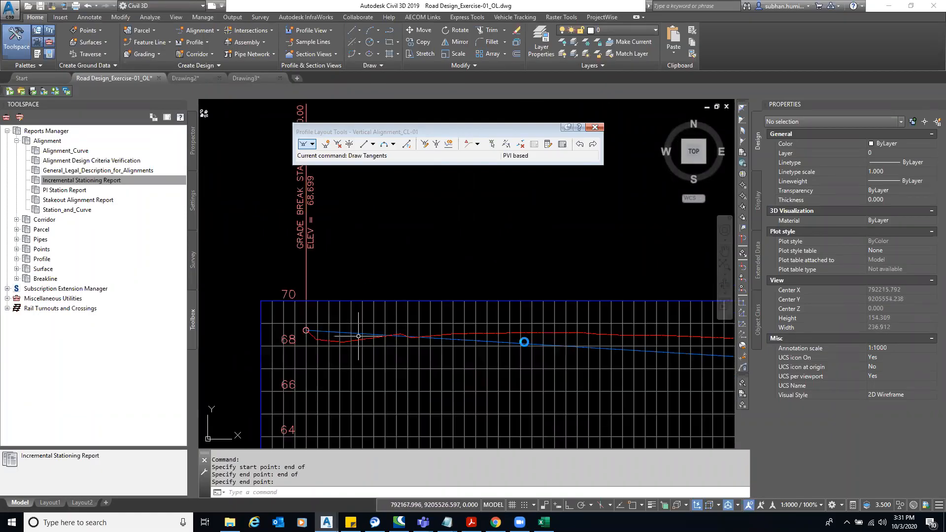
scroll(492, 294, "down", 8)
mouse_move(491, 295)
middle_mouse_down()
mouse_move(305, 295)
mouse_move(589, 270)
middle_mouse_up()
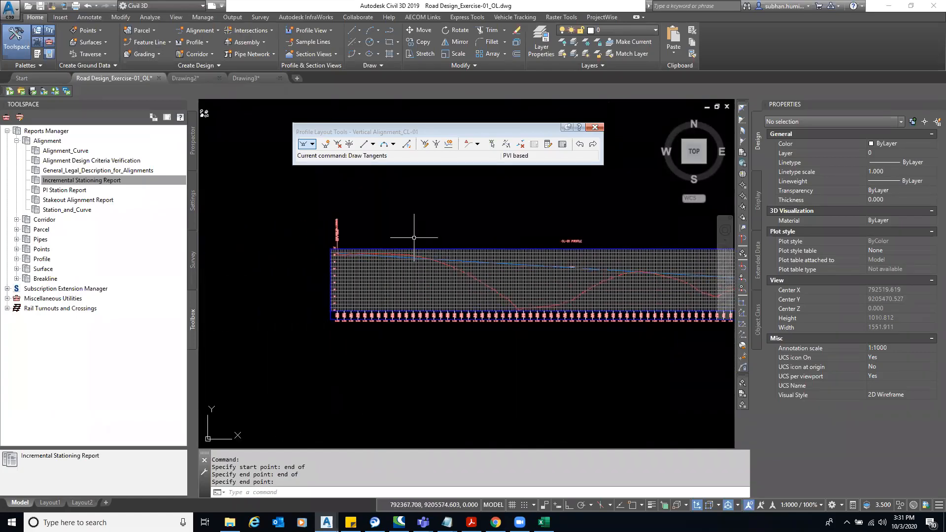
scroll(414, 238, "down", 2)
middle_click_drag(414, 237, 264, 261)
scroll(288, 236, "up", 6)
scroll(307, 251, "down", 2)
middle_click_drag(453, 277, 391, 278)
scroll(271, 271, "down", 2)
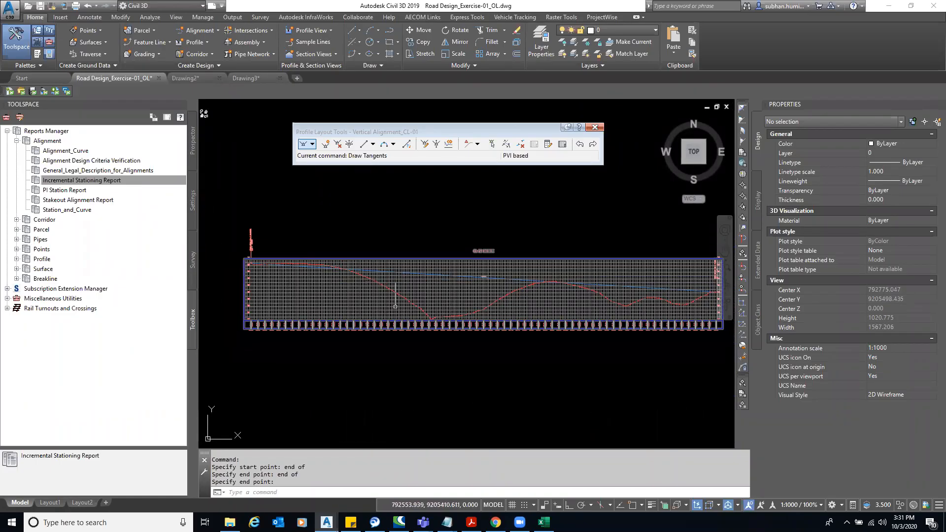
middle_click_drag(658, 298, 608, 299)
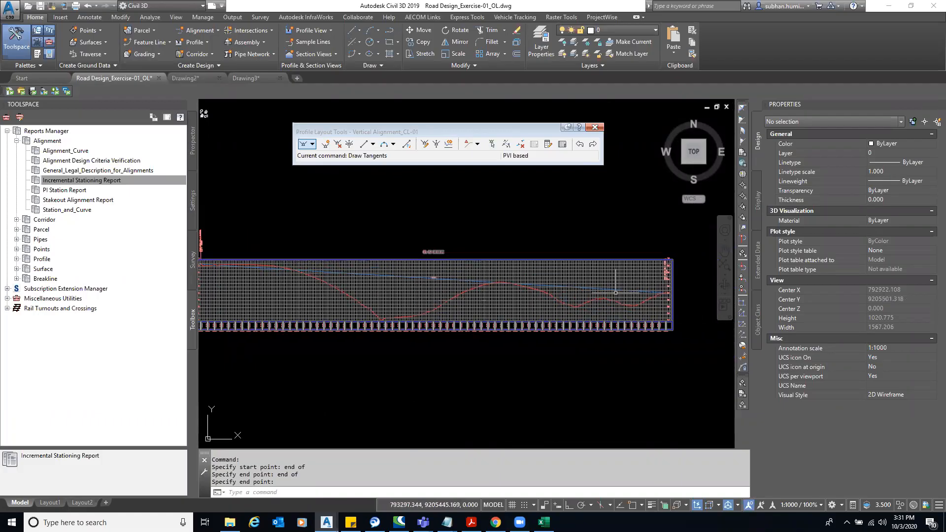
middle_click_drag(221, 260, 239, 254)
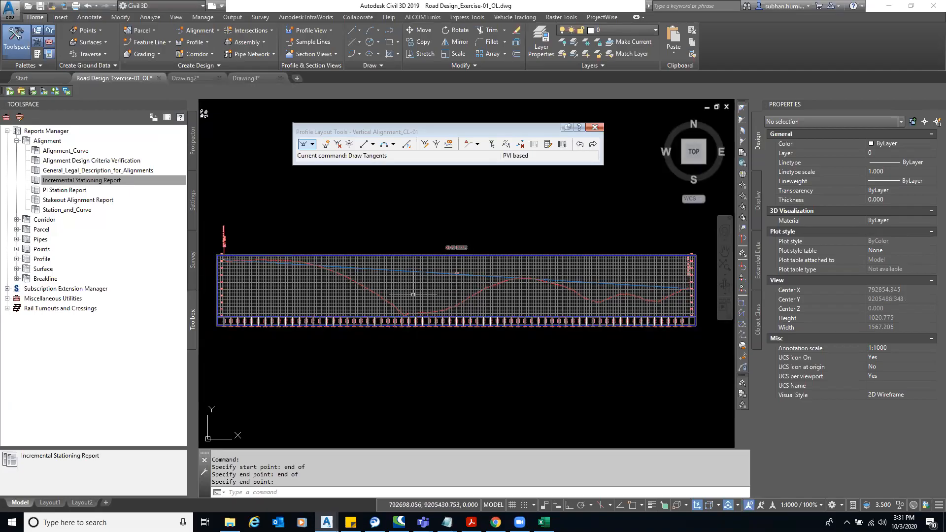
- Examine the station and elevation labels around the ground profile's low point and along the profile view's elevation axis
scroll(424, 327, "up", 8)
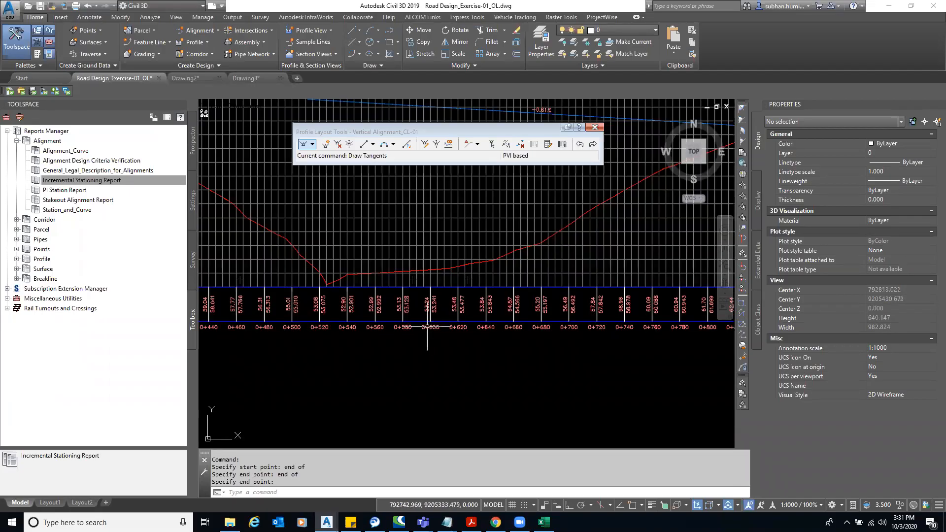
scroll(532, 325, "down", 2)
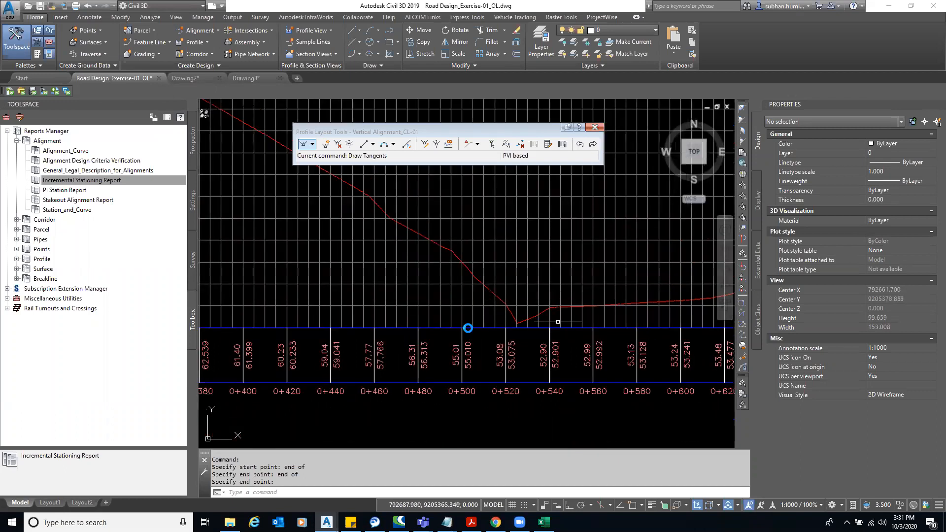
scroll(558, 322, "down", 5)
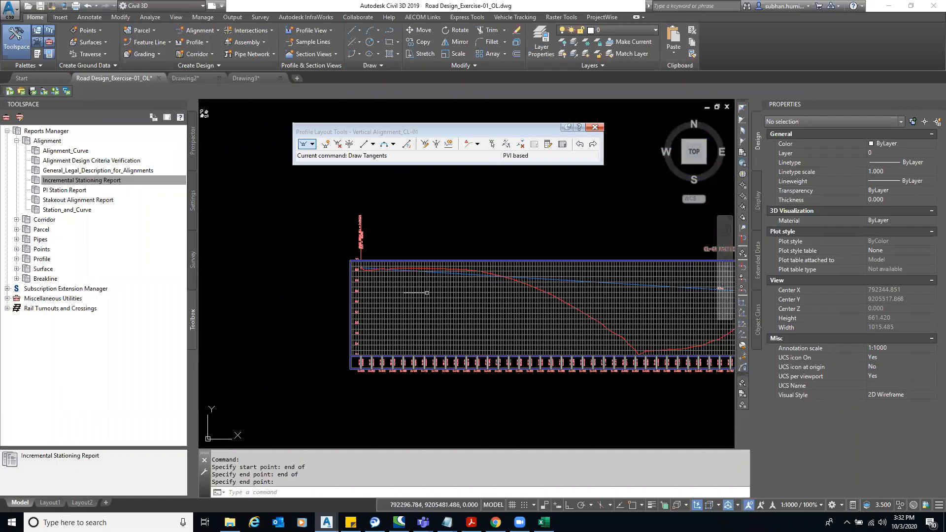
scroll(359, 292, "up", 4)
scroll(340, 277, "up", 3)
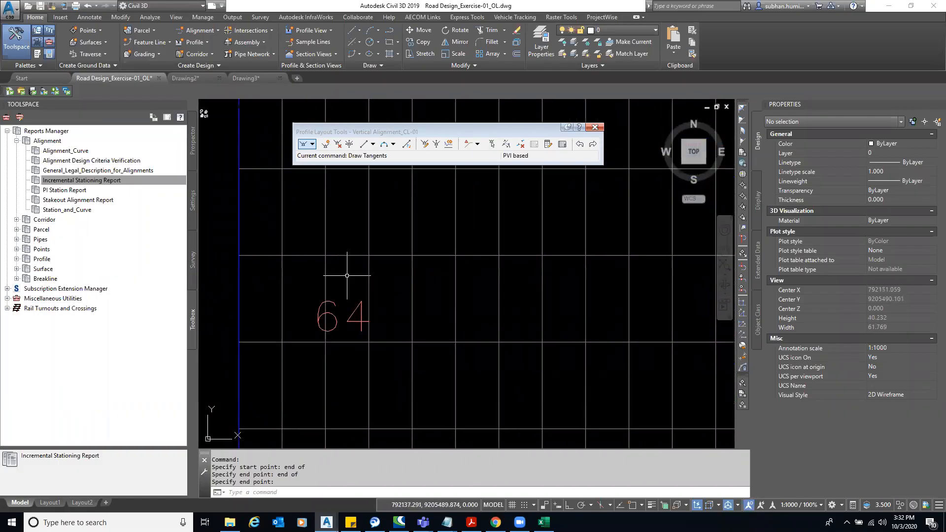
scroll(345, 268, "down", 9)
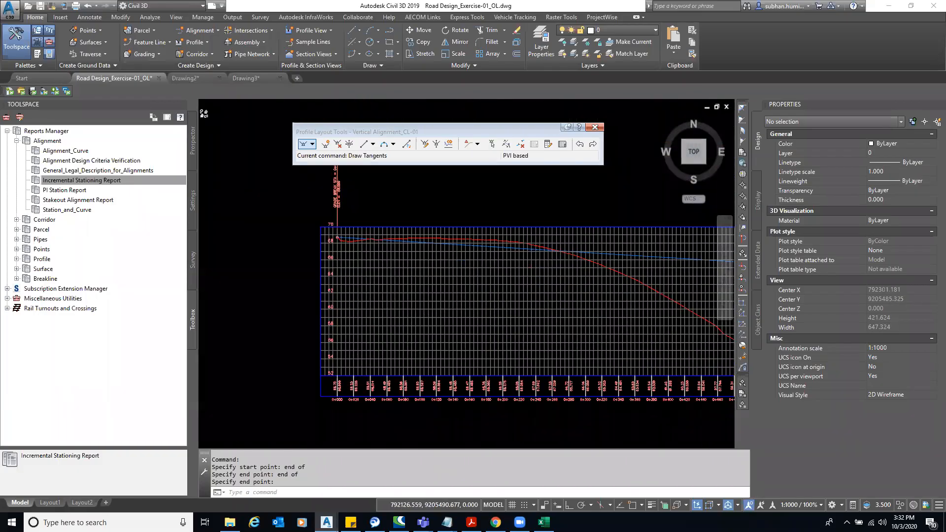
scroll(454, 314, "up", 3)
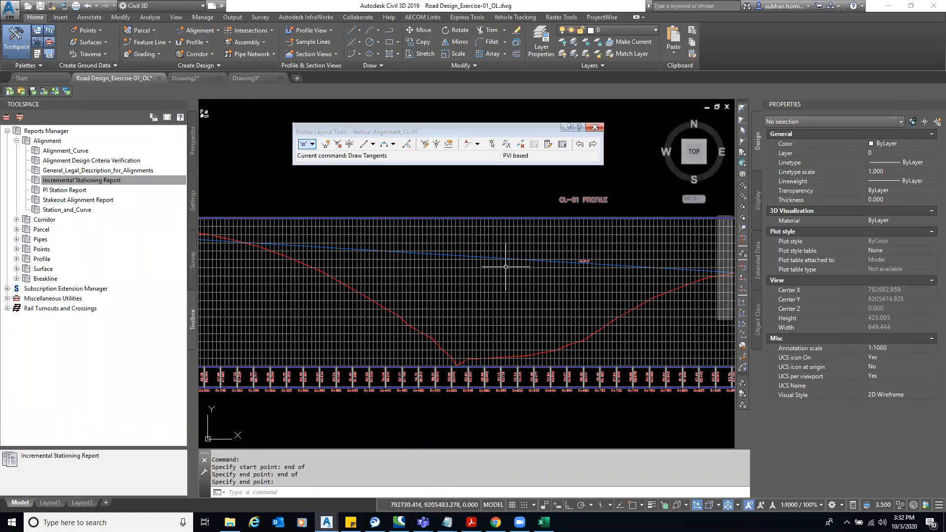
scroll(506, 267, "down", 3)
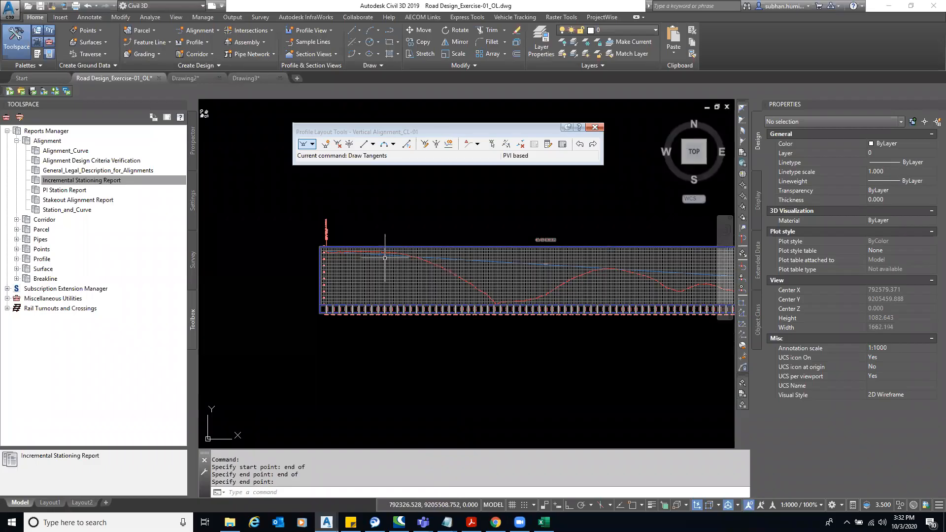
- Insert four PVIs on the tangent at about 0+206, 0+443, 0+723 and 1+012, with elevations about 68.2, 56.9, 56.4 and 60.5 m
left_click(325, 144)
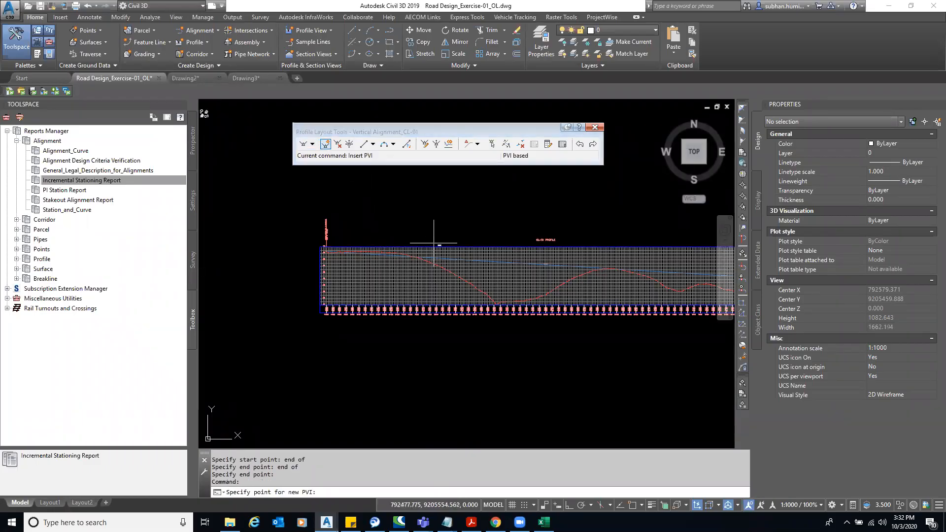
left_click(397, 256)
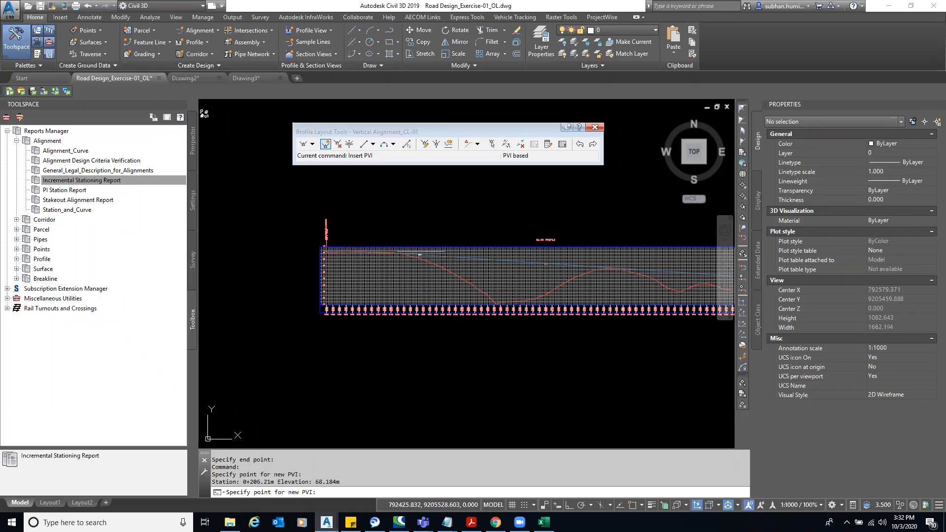
left_click(471, 291)
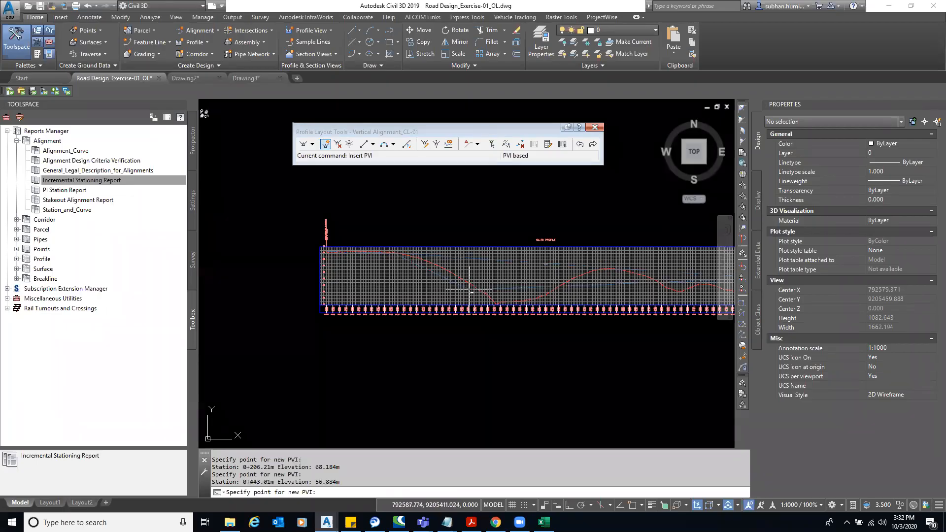
left_click(559, 291)
middle_click_drag(649, 285, 375, 282)
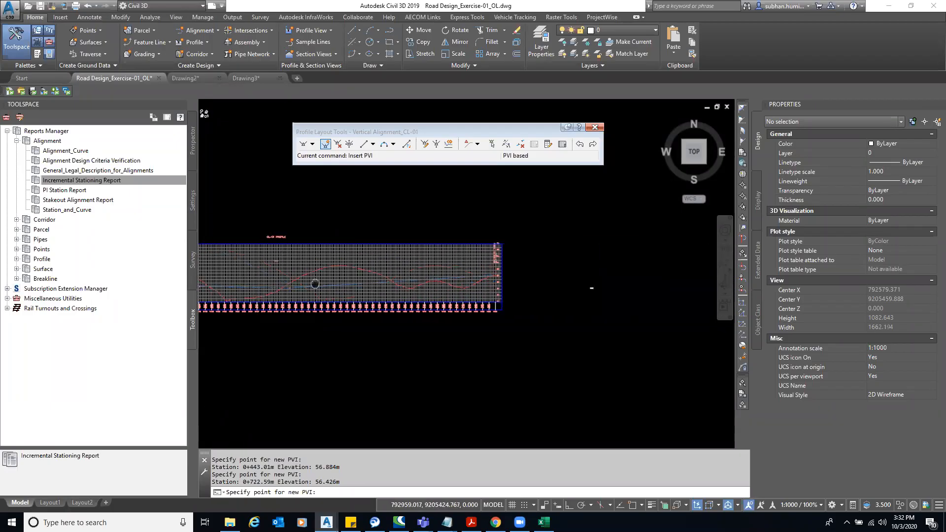
left_click(394, 278)
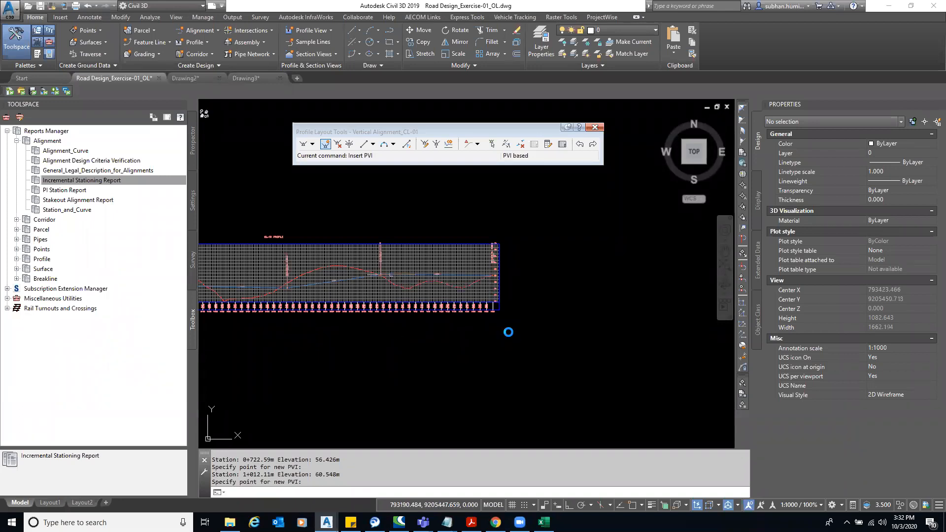
- Examine the new PVIs, tangent grades and elevation labels against the ground profile across the CL-01 profile view
scroll(482, 298, "up", 6)
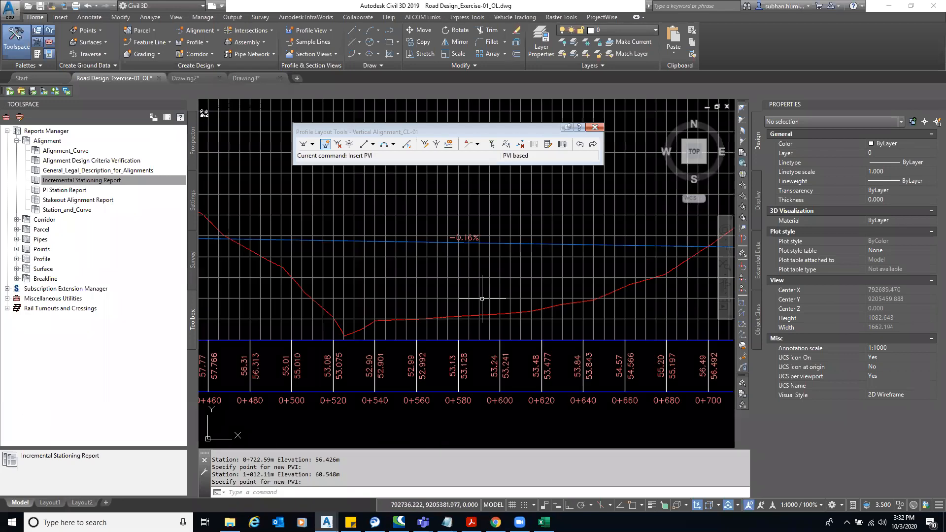
middle_click_drag(482, 321, 654, 326)
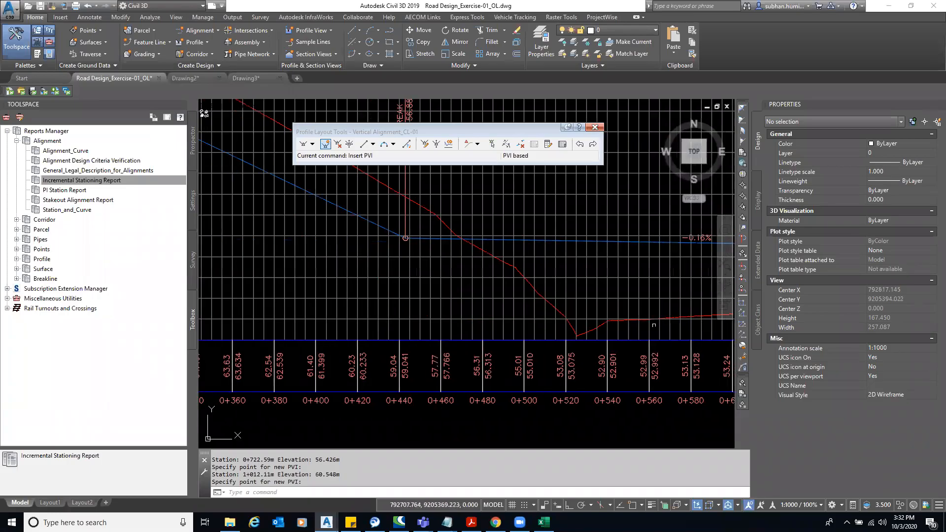
scroll(654, 326, "down", 6)
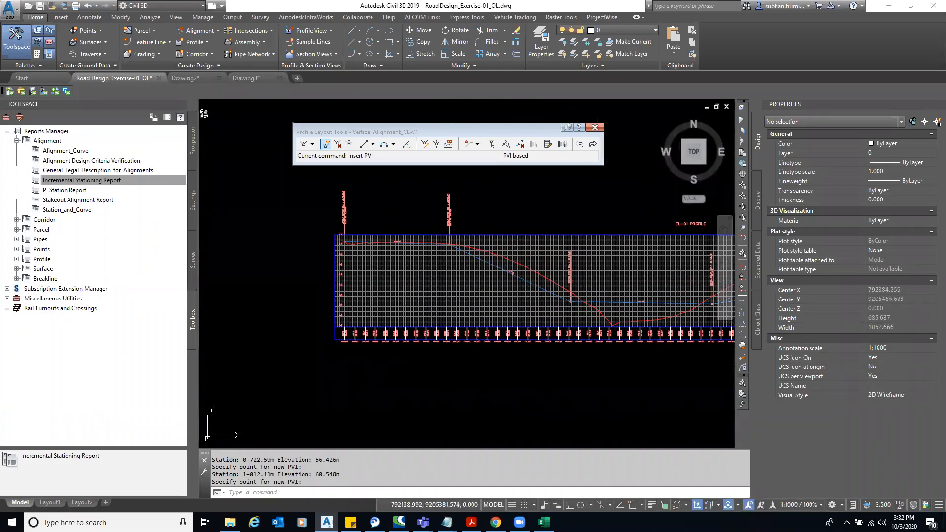
scroll(337, 319, "up", 6)
scroll(357, 310, "down", 5)
scroll(489, 279, "up", 3)
middle_click_drag(643, 344, 161, 323)
middle_click_drag(348, 269, 618, 283)
scroll(618, 283, "down", 2)
middle_click_drag(355, 293, 602, 296)
scroll(498, 299, "up", 6)
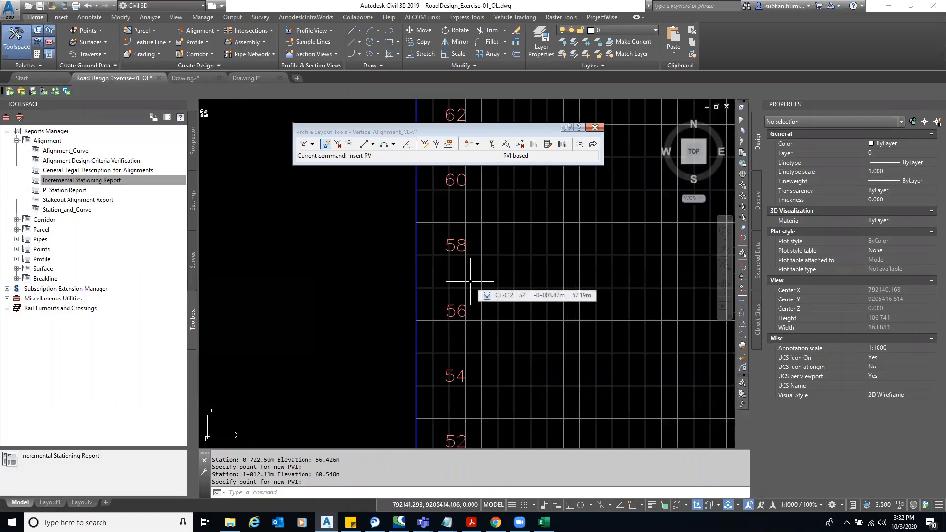
scroll(461, 283, "down", 2)
scroll(418, 305, "down", 5)
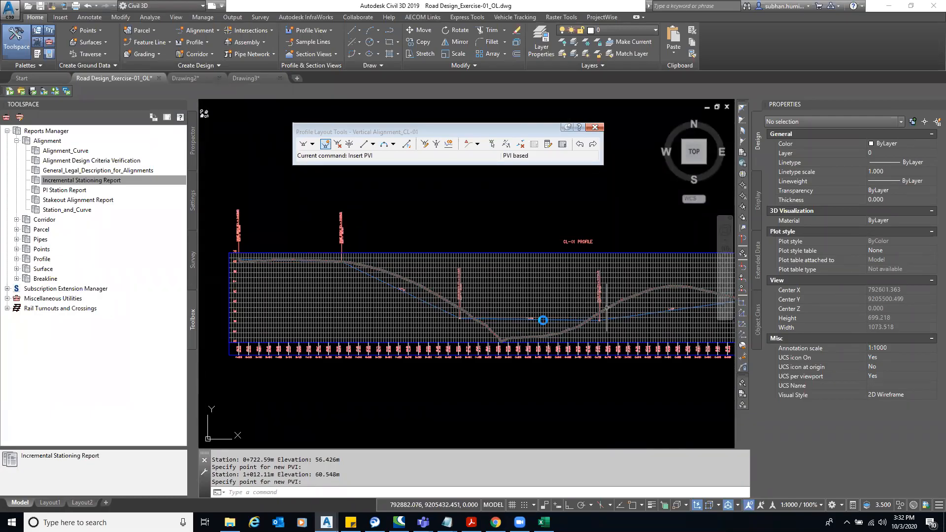
scroll(574, 280, "down", 2)
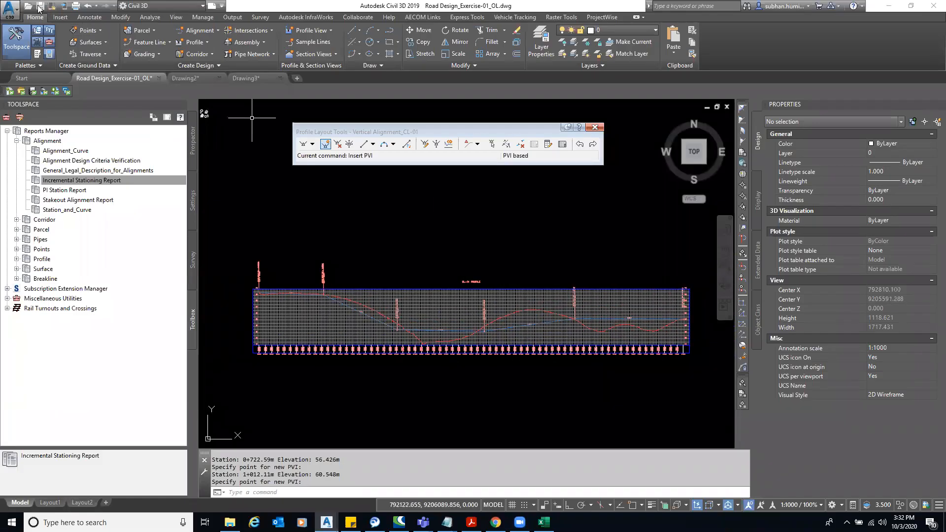
- End any active command and save the road design drawing
key("Escape")
key("Return")
key("ctrl+s")
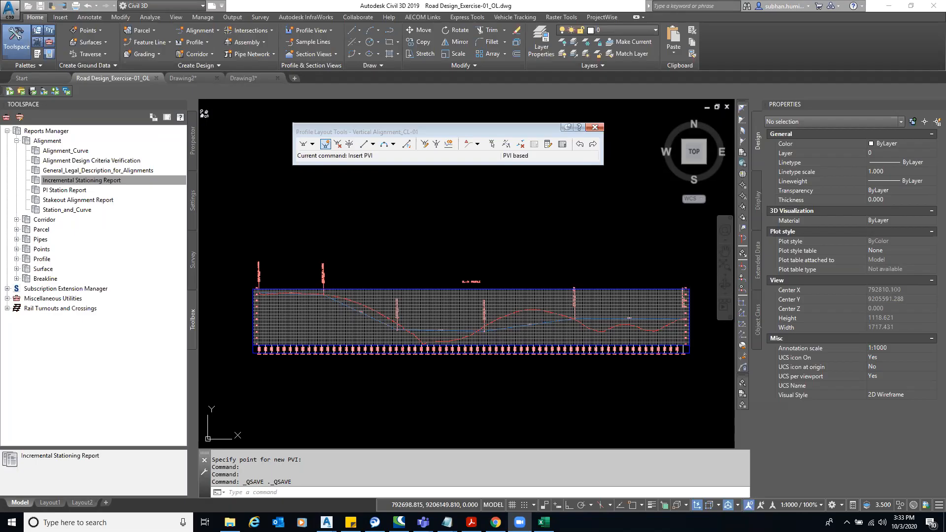
- Select the station labels near the start of alignment CL-01 in plan and open the alignment's labels for editing
scroll(700, 315, "down", 7)
scroll(525, 289, "up", 14)
middle_click_drag(565, 265, 468, 312)
scroll(532, 245, "up", 4)
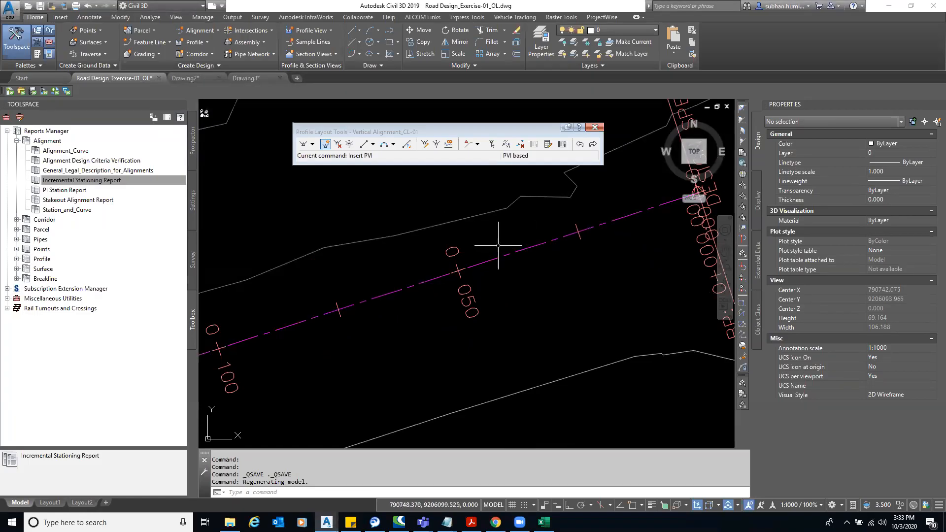
scroll(496, 247, "down", 2)
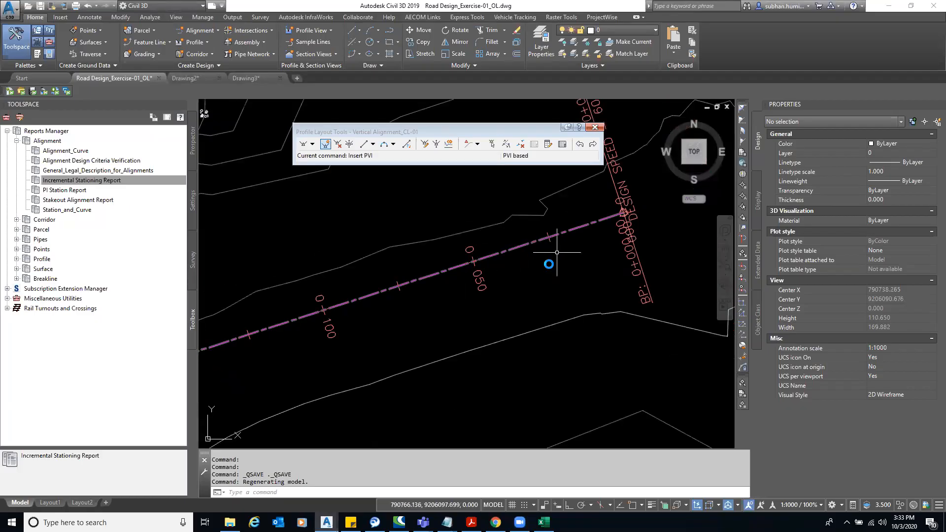
middle_click_drag(567, 249, 546, 269)
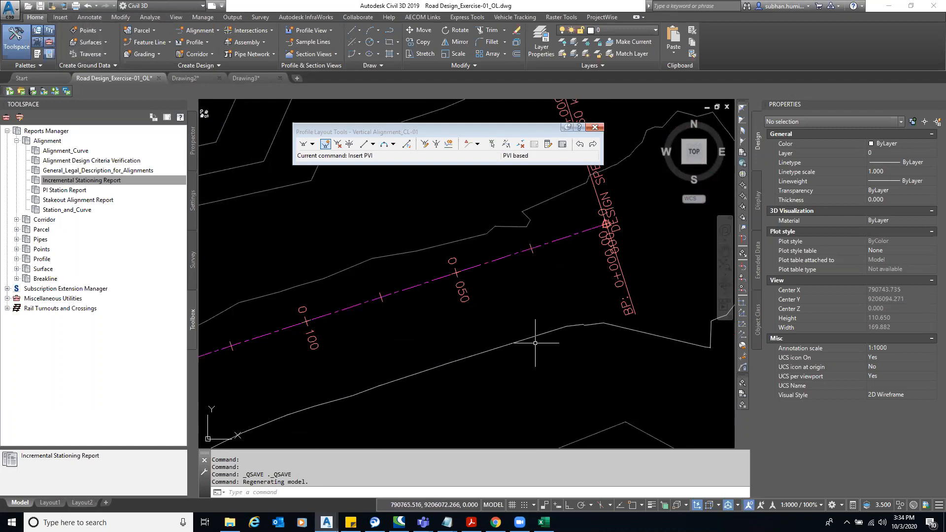
left_click(466, 299)
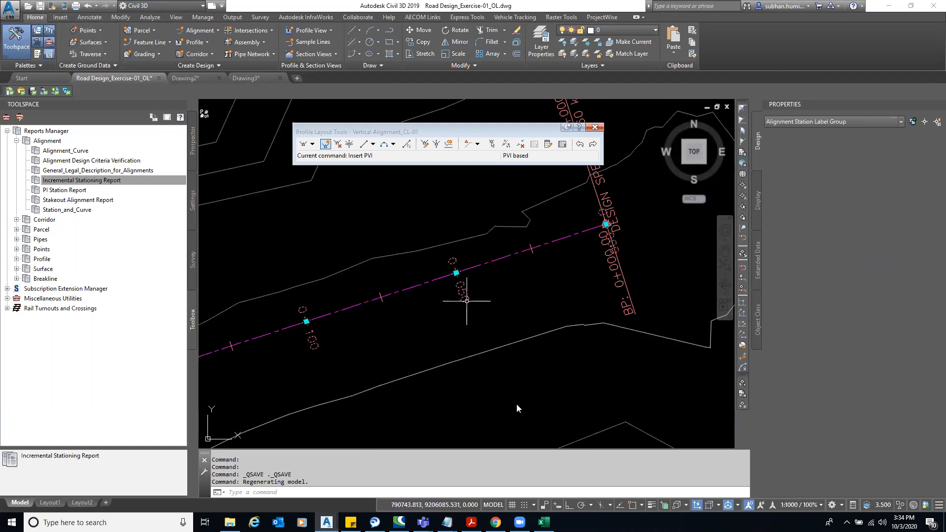
right_click(469, 296)
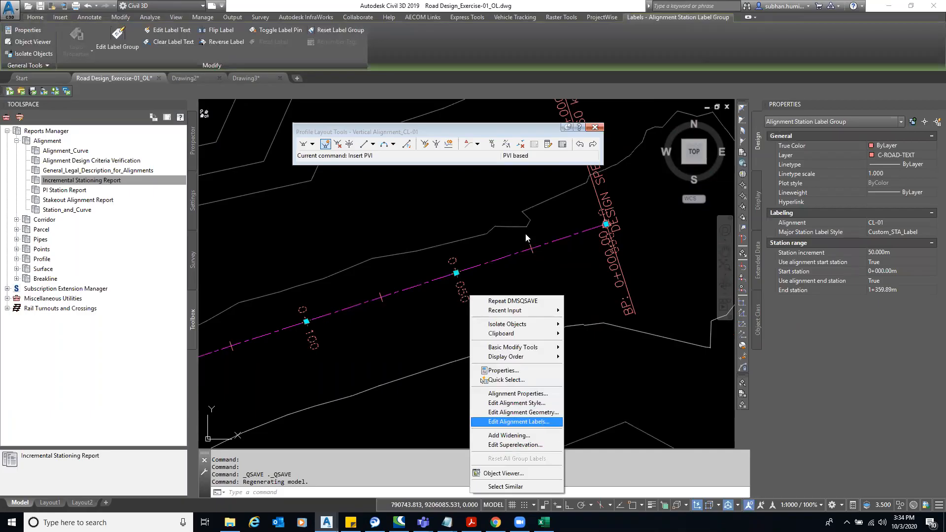
left_click(537, 422)
- Open the Custom_STA_Label major station label style for editing and set its TextDepan text color to index 3 (green)
left_click(367, 142)
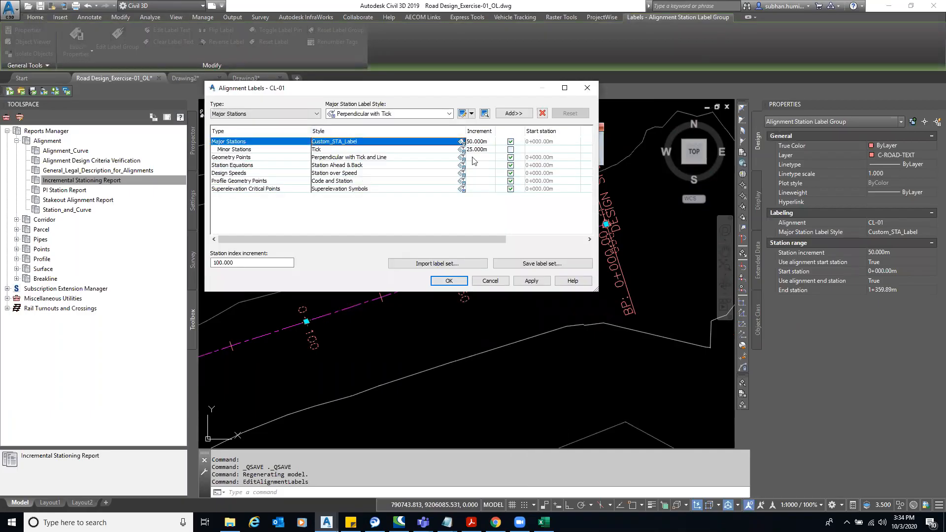
left_click(461, 142)
left_click(370, 198)
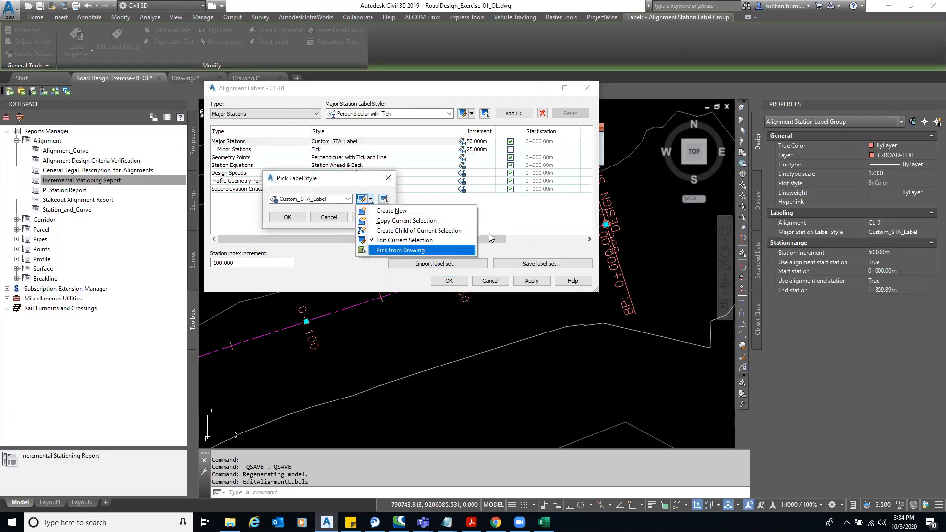
left_click(409, 240)
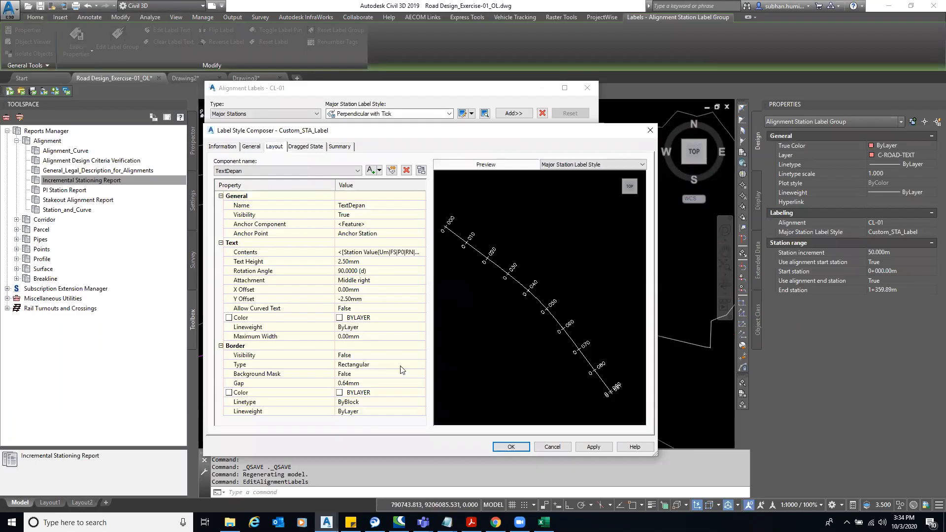
left_click(415, 312)
left_click(420, 316)
left_click(420, 317)
type("3")
key("Return")
- Set the text color of the style's TextBelakang component to index 3 (green)
left_click(291, 171)
left_click(256, 191)
left_click(422, 318)
type("3")
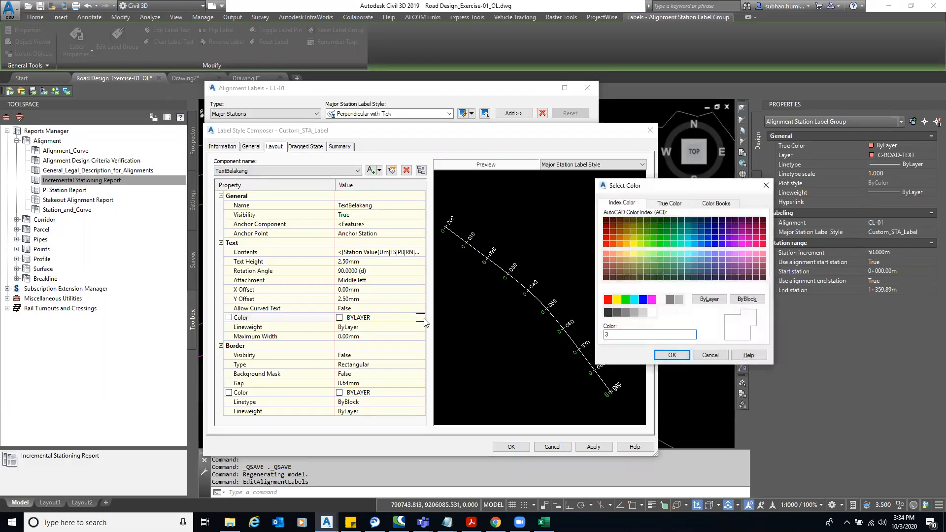
key("Return")
- Set the color of the style's Tick and Tick [Copy] components to green
left_click(314, 172)
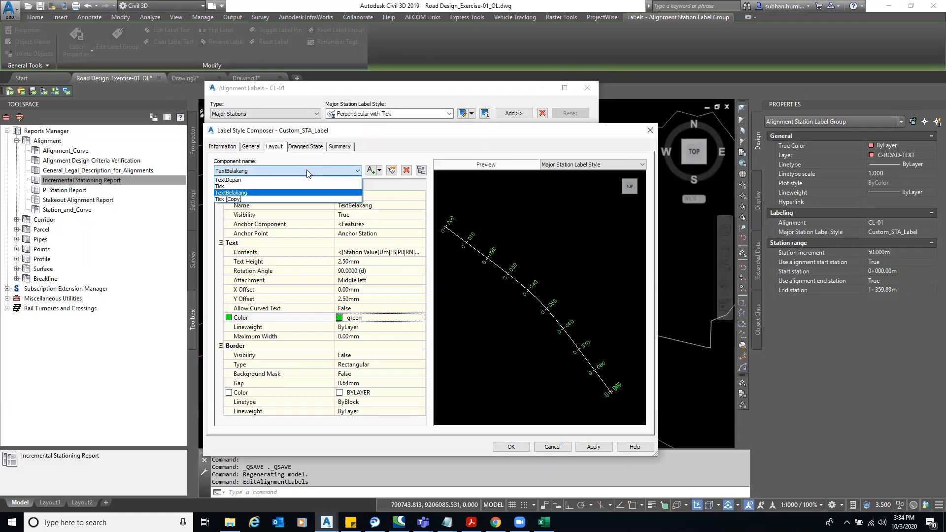
left_click(250, 186)
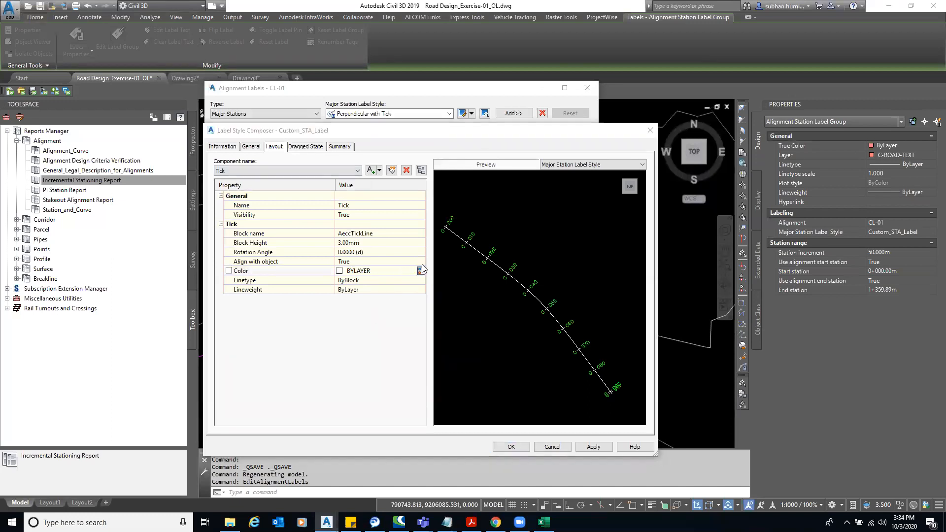
left_click(420, 271)
key("Return")
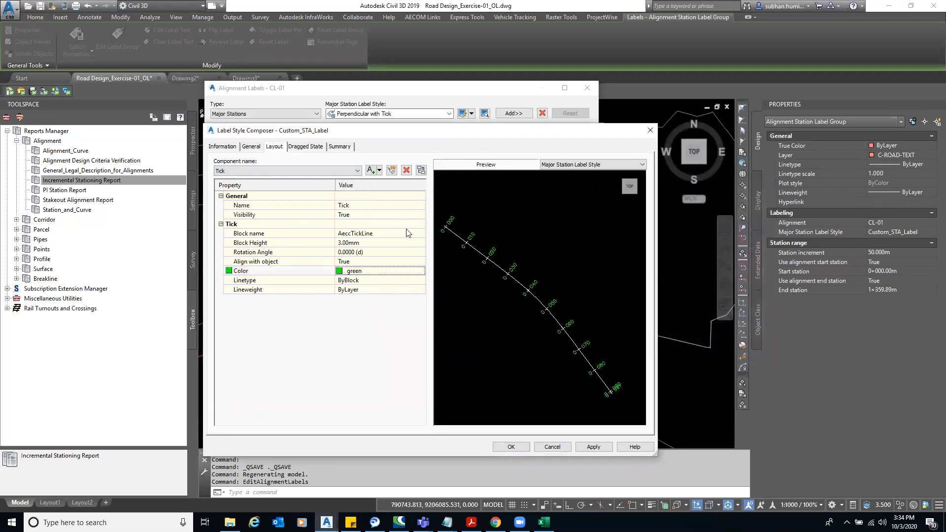
left_click(311, 170)
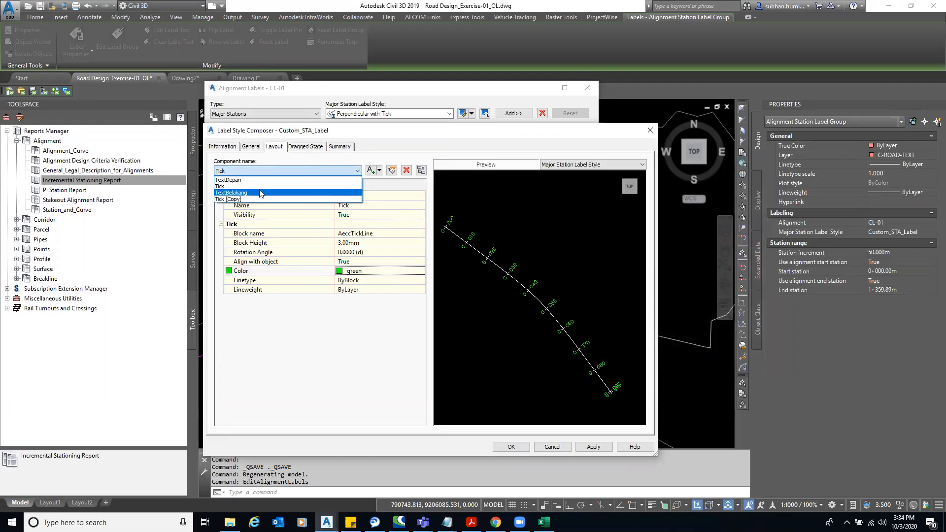
left_click(232, 199)
left_click(420, 271)
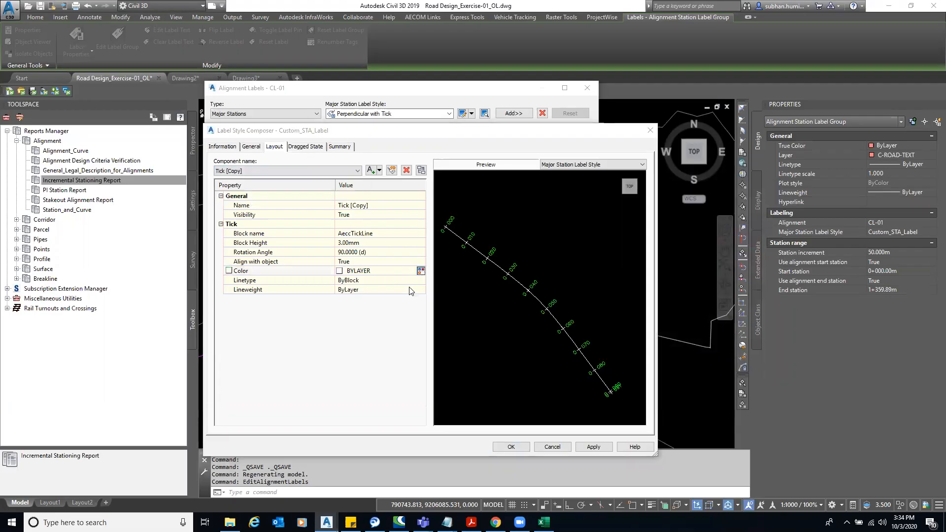
type("3")
key("Return")
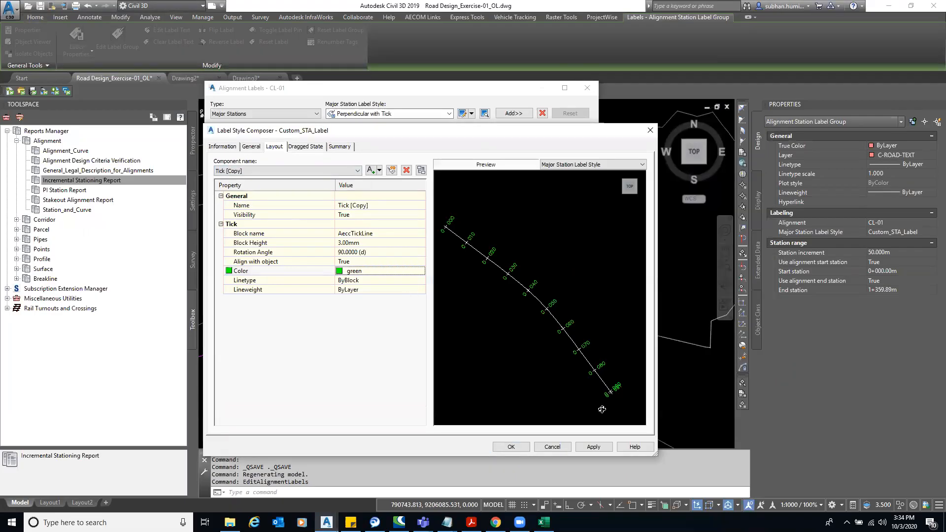
- Apply the Custom_STA_Label style changes and accept the alignment labels of CL-01
left_click(594, 447)
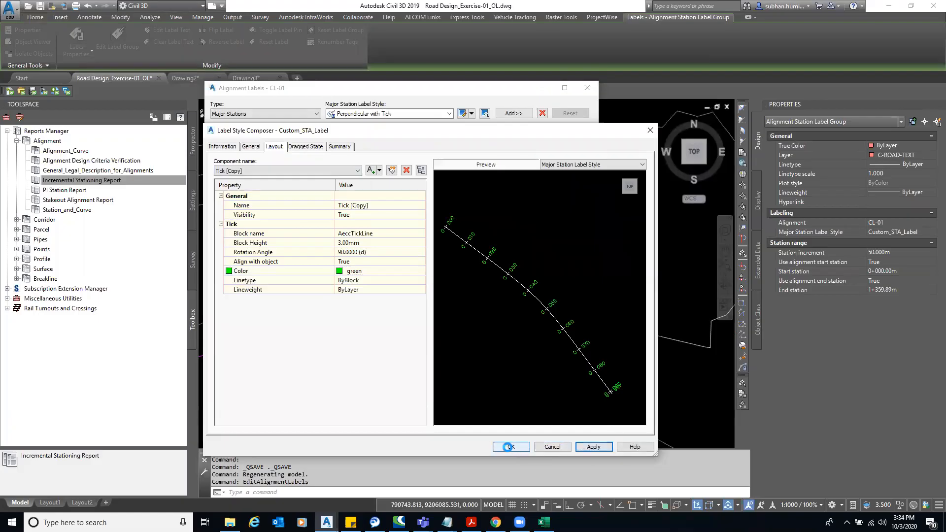
left_click(509, 447)
left_click(291, 222)
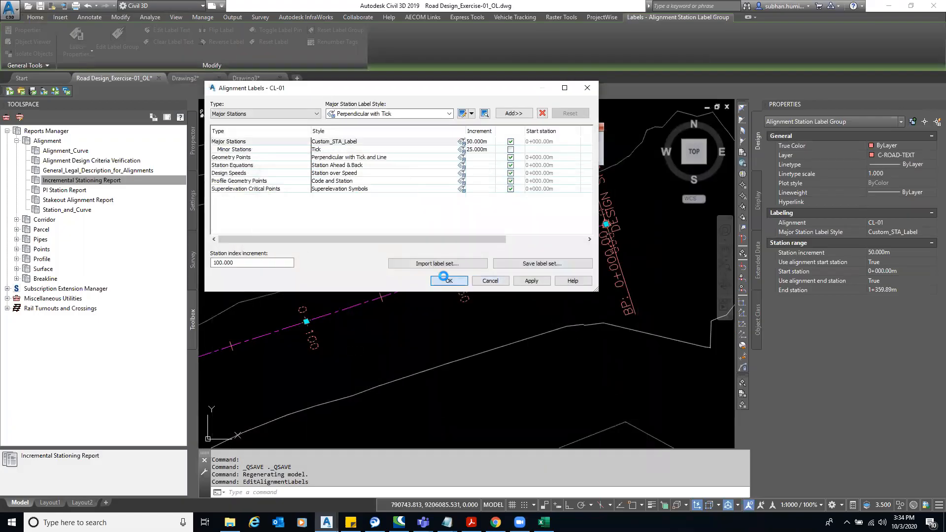
left_click(449, 281)
- Deselect the station labels in plan and save the road design drawing
middle_click_drag(521, 295, 536, 303)
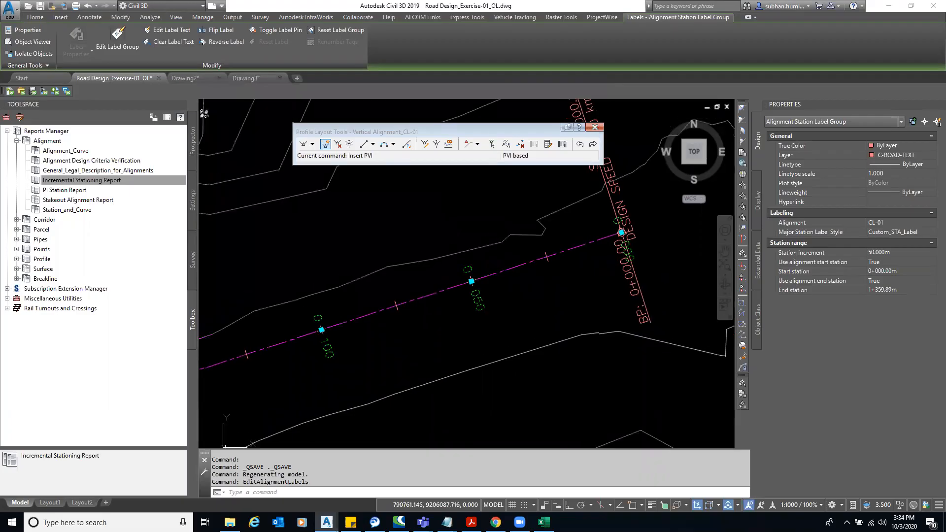
key("Escape")
left_click(533, 312)
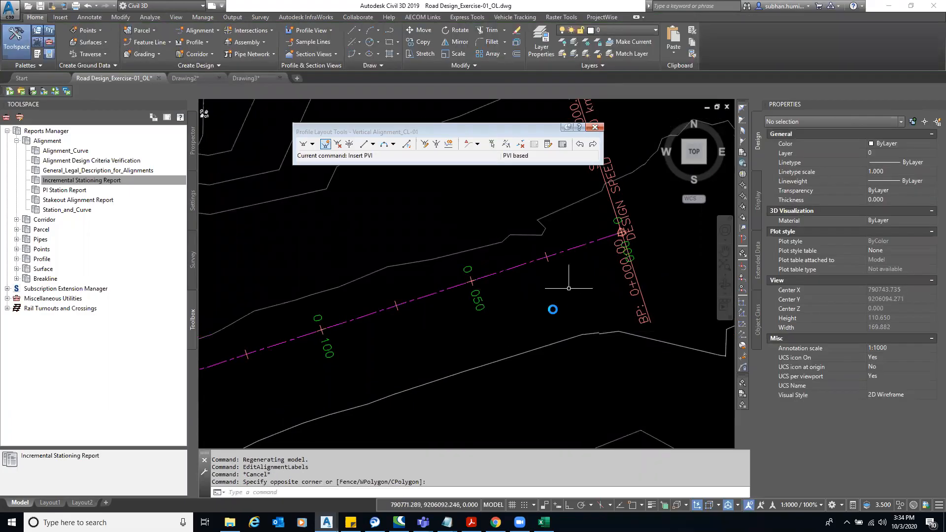
scroll(528, 309, "down", 4)
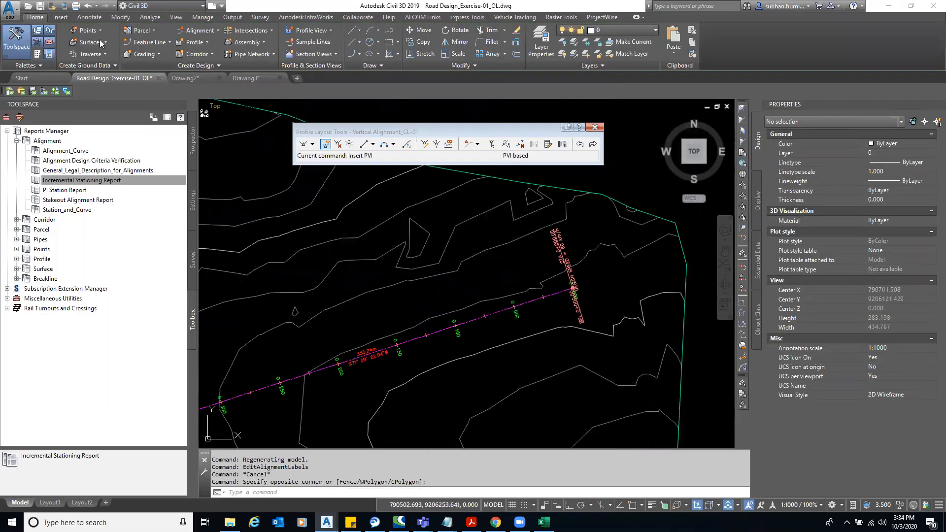
left_click(40, 6)
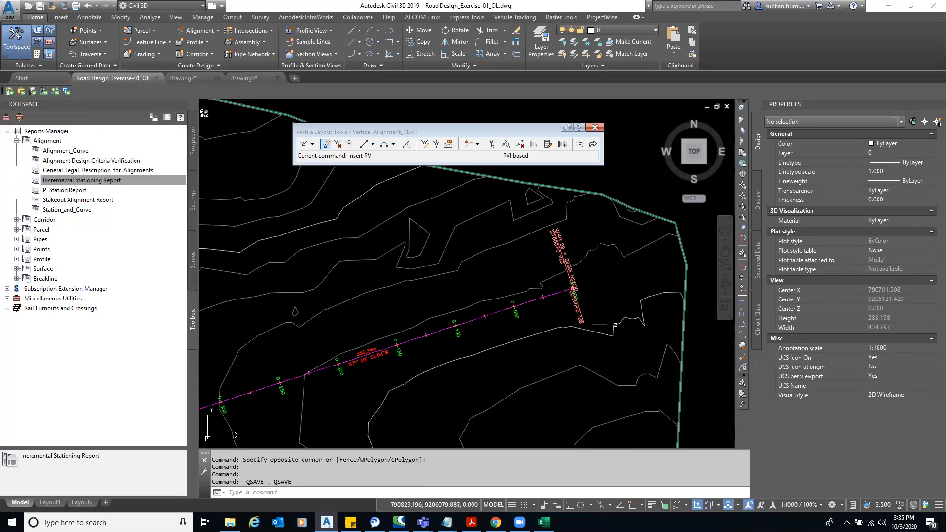
- Start a new drawing and create a centerline alignment in it with the default name, Proposed style and All Labels set
left_click(295, 78)
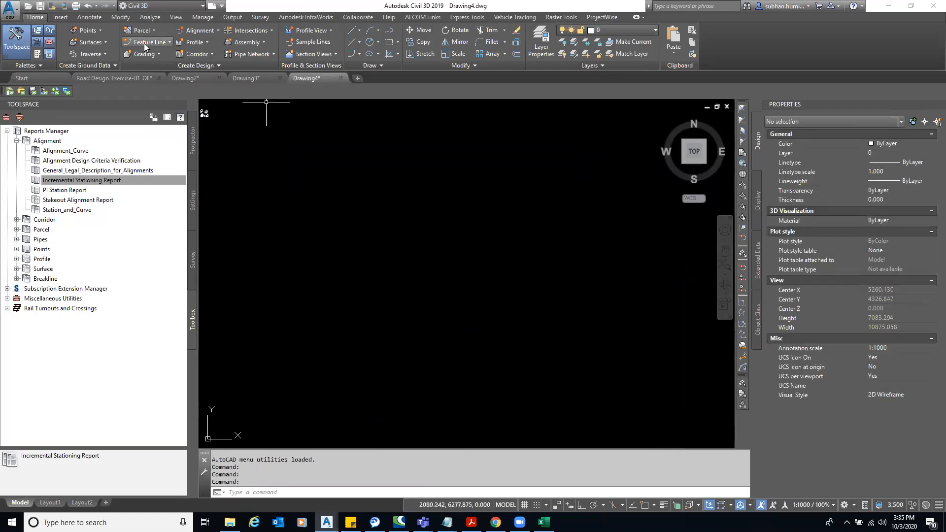
left_click(206, 30)
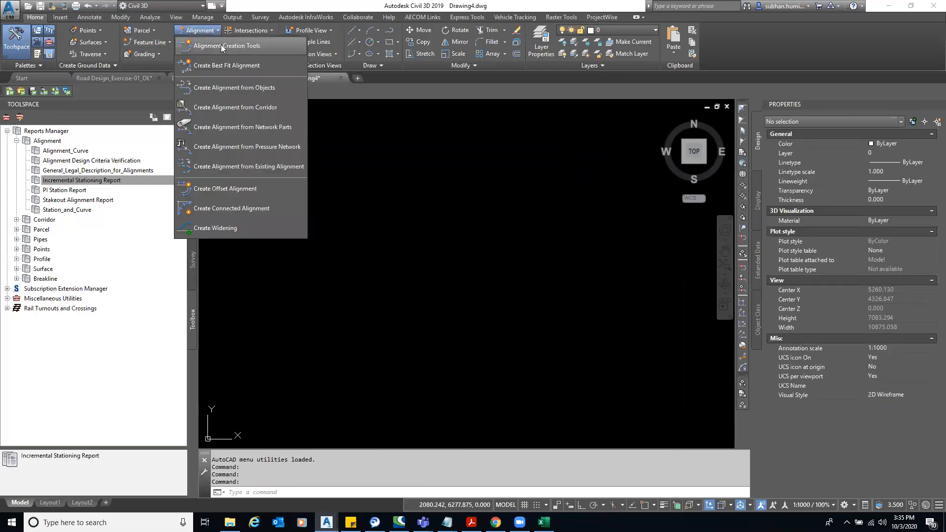
left_click(223, 46)
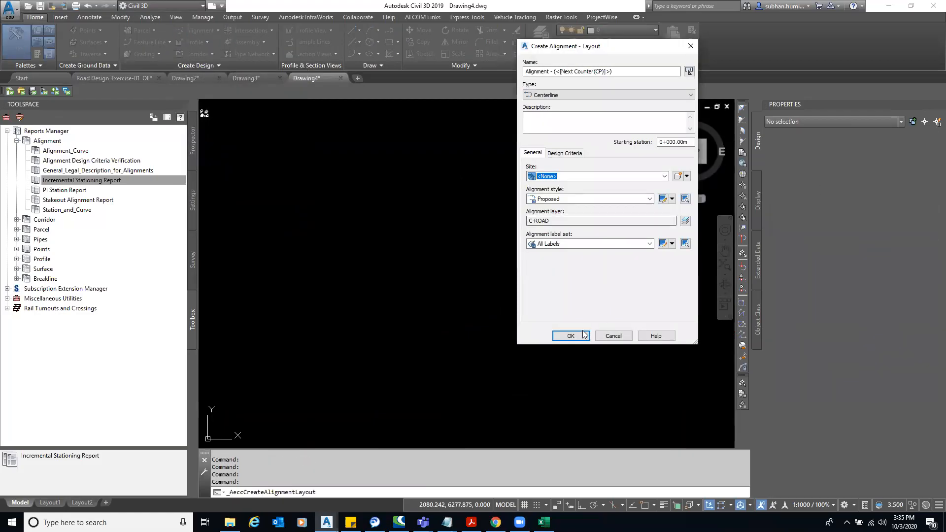
left_click(581, 334)
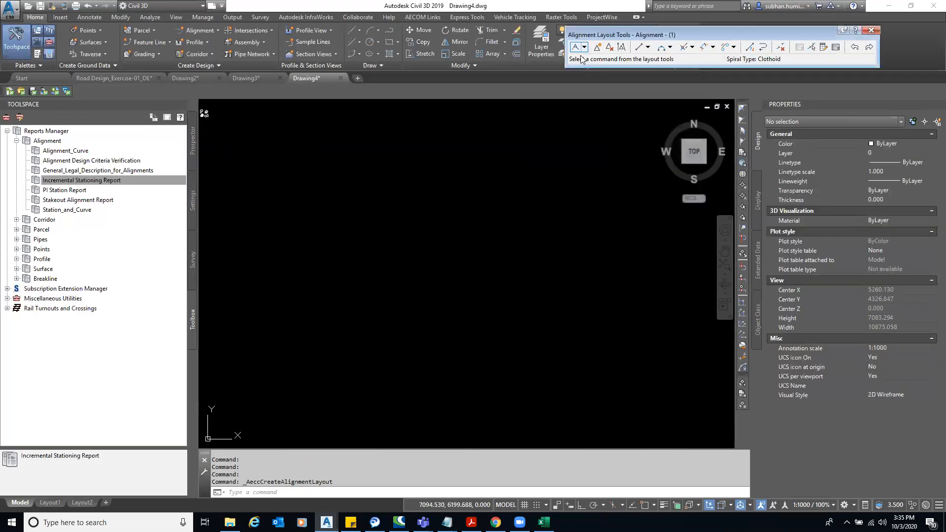
- Draw the alignment through three points as tangents with curves, about 1952 m long overall
left_click(584, 47)
left_click(605, 70)
left_click(537, 200)
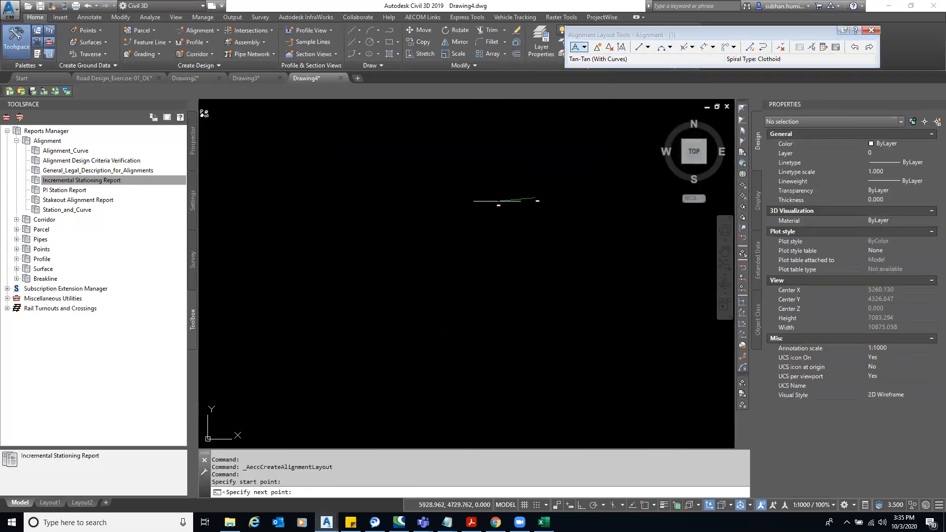
left_click(478, 205)
left_click(424, 234)
right_click(429, 244)
- Select the new alignment's major station labels and set their station increment to 50 m
scroll(515, 200, "up", 15)
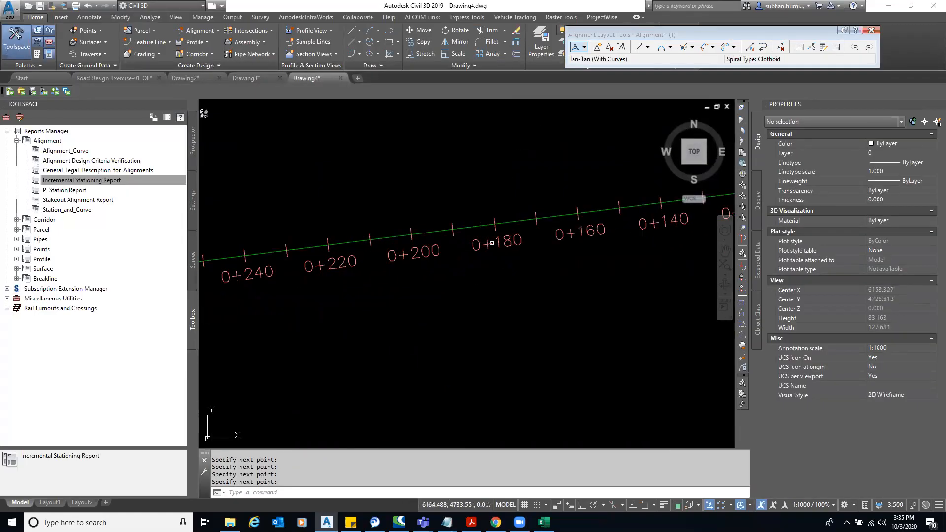
left_click(491, 243)
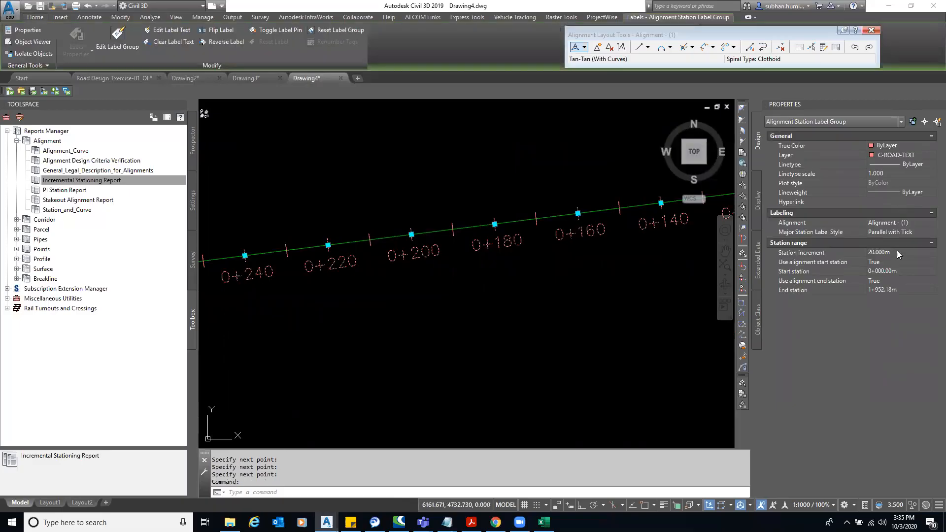
left_click(897, 256)
type("50")
key("Return")
key("Escape")
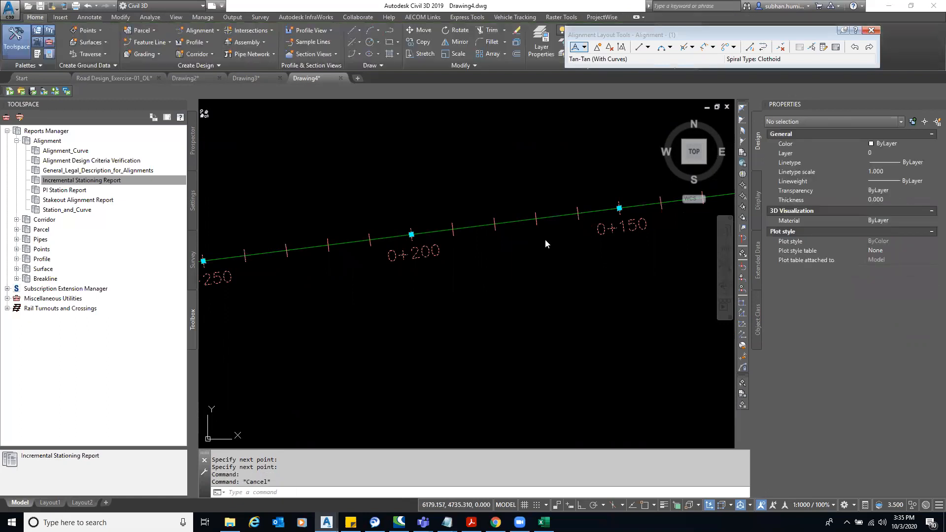
left_click(543, 246)
key("Escape")
- Set the station increment of the alignment's minor tick labels to 25 m and close the alignment layout tools
left_click(538, 216)
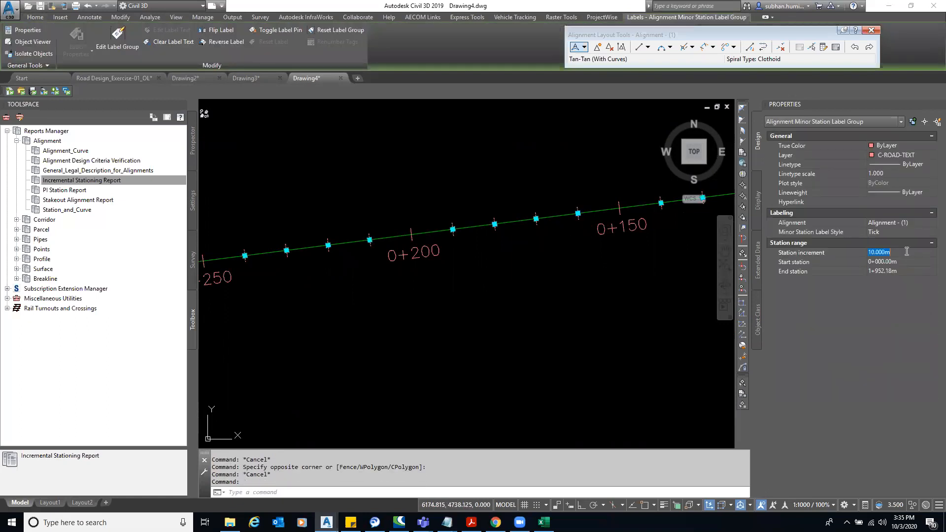
type("25")
key("Return")
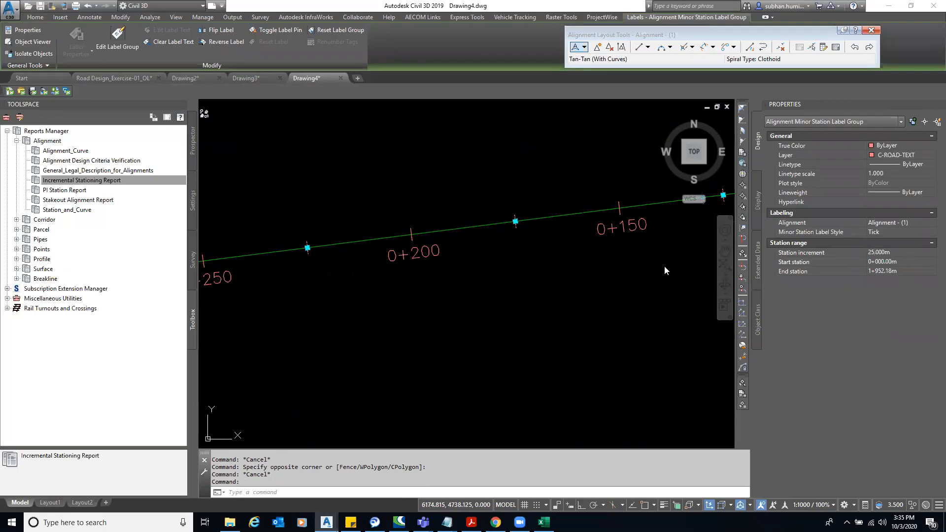
key("Escape")
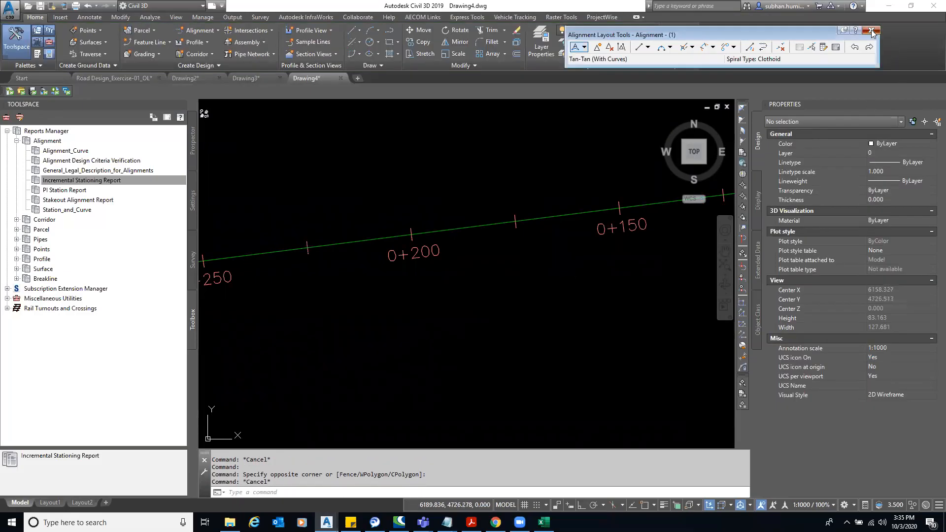
left_click(872, 33)
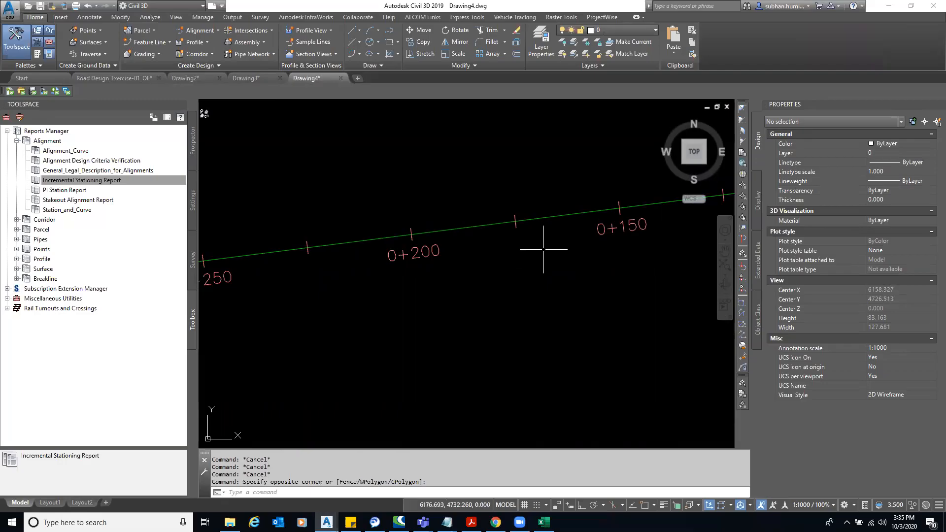
- Save the new drawing as test_aja in the Documents folder
scroll(544, 236, "down", 2)
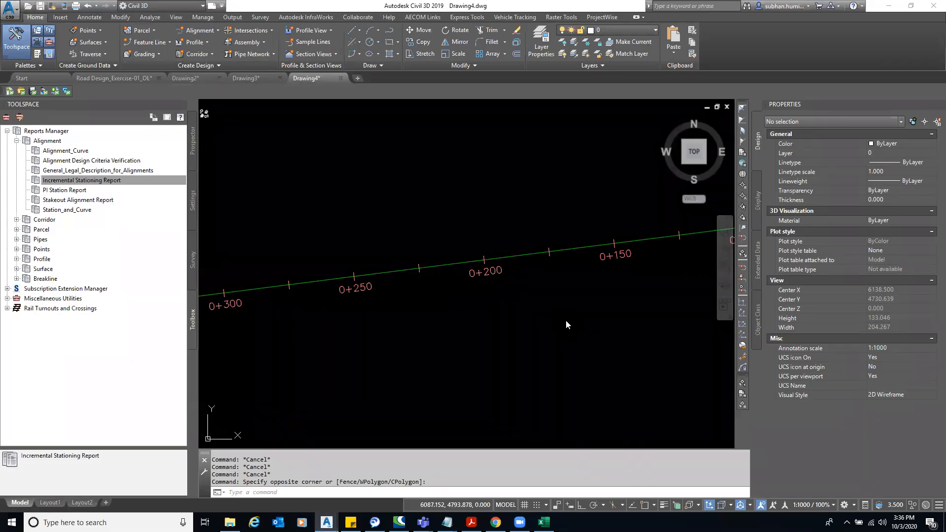
key("ctrl+s")
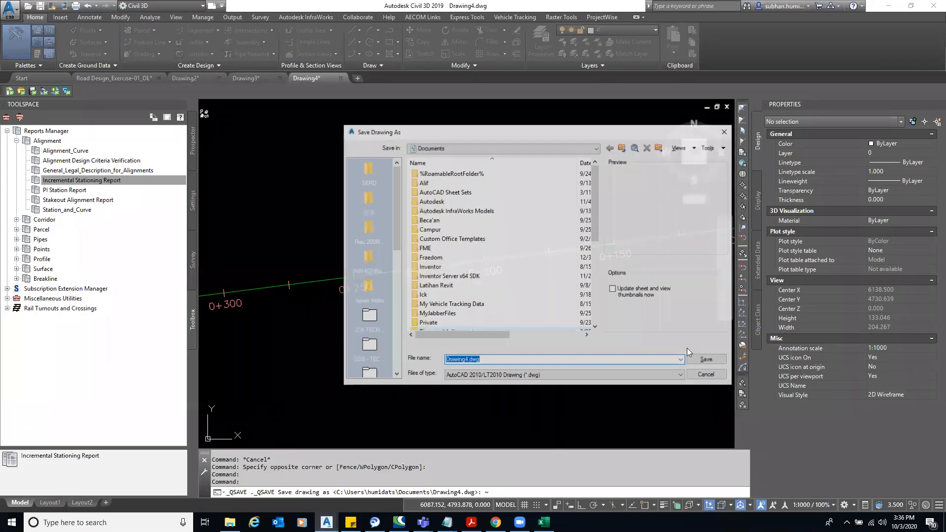
type("test_aja")
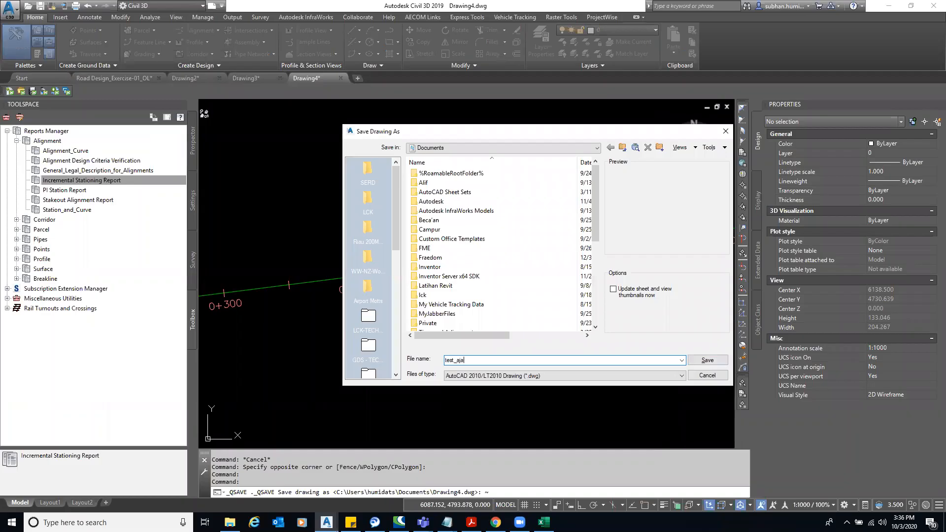
key("Return")
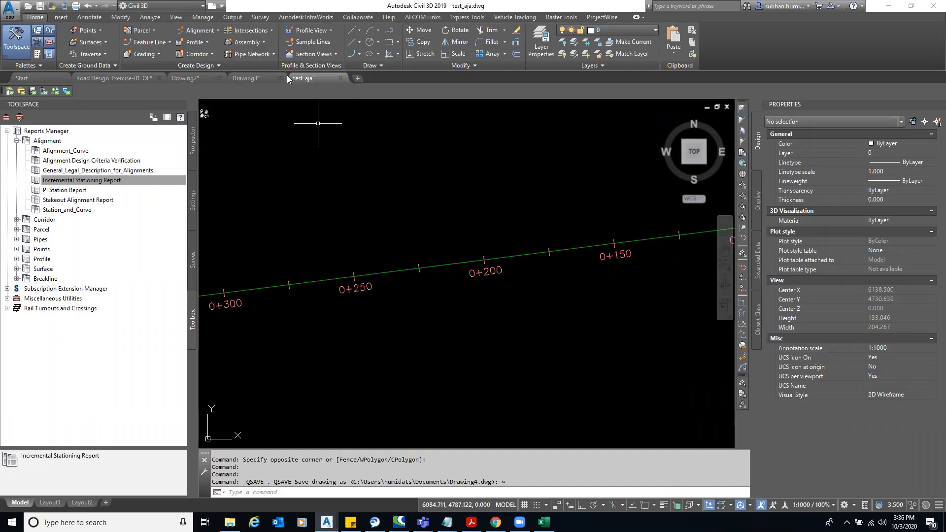
- Start a style import into test_aja with Road Design_Exercise-01_OL.dwg from the Training Online RoadDesign 1 folder as the source drawing
left_click(204, 18)
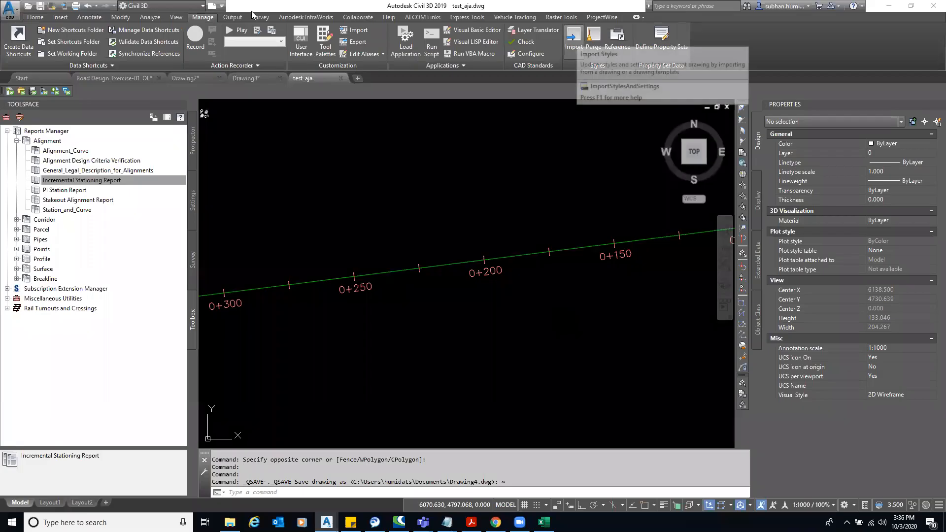
left_click(571, 39)
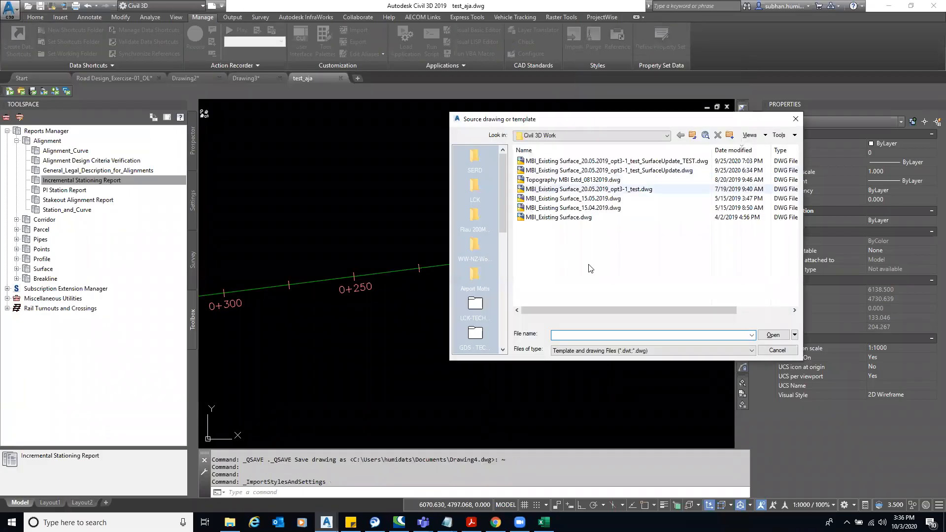
left_click(610, 136)
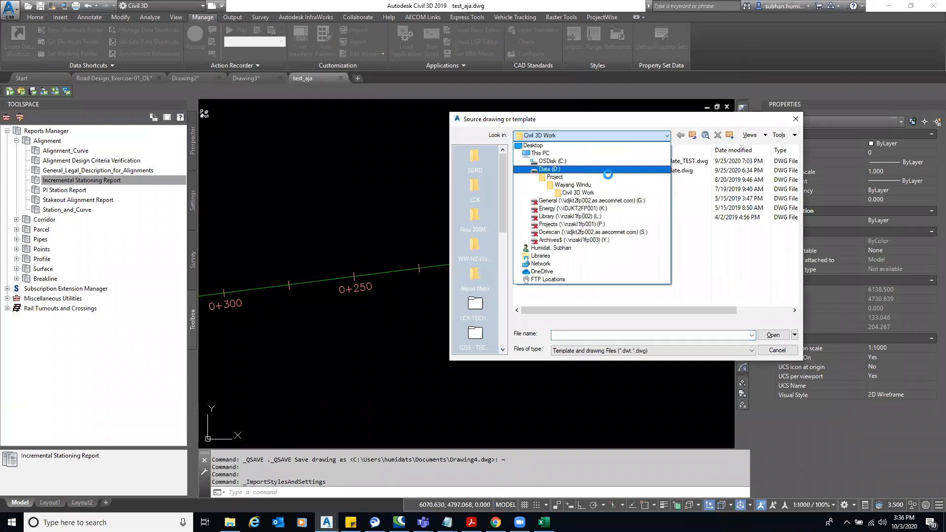
left_click(598, 196)
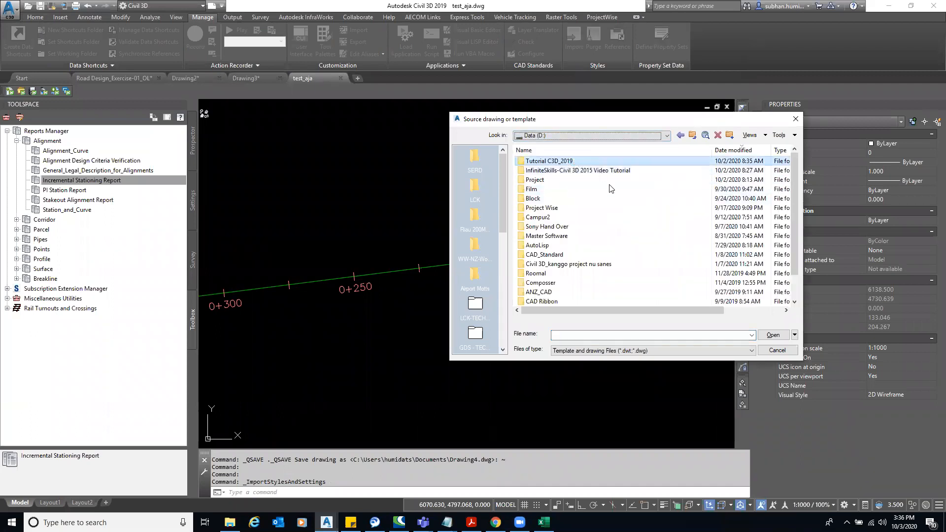
double_click(557, 161)
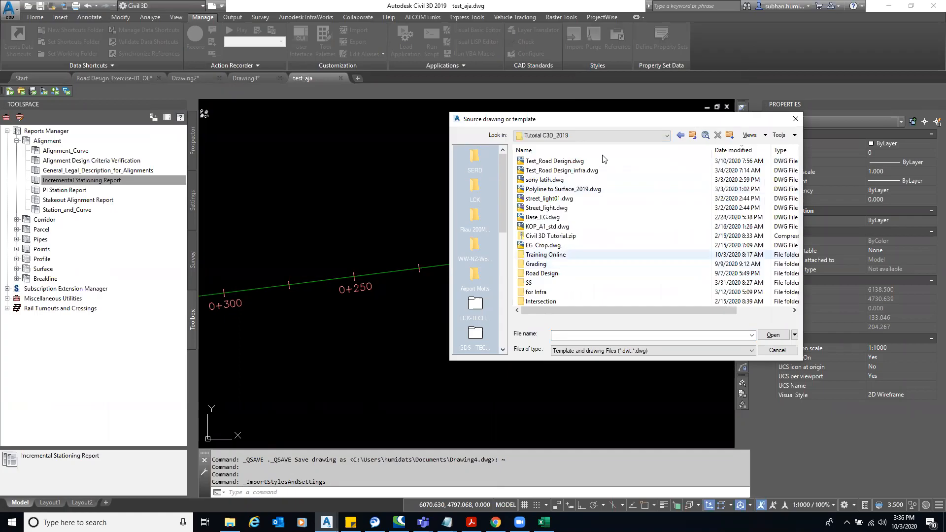
double_click(552, 255)
double_click(643, 165)
double_click(570, 162)
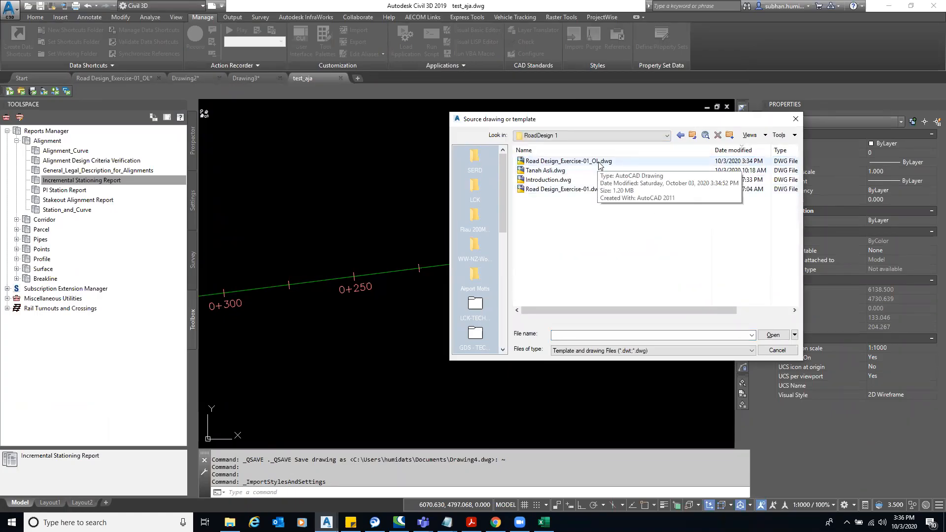
left_click(605, 164)
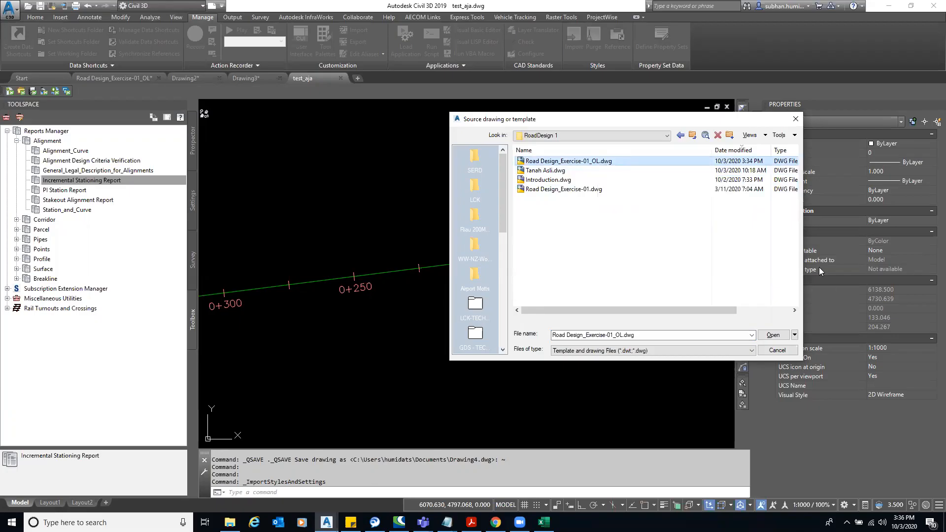
left_click(773, 335)
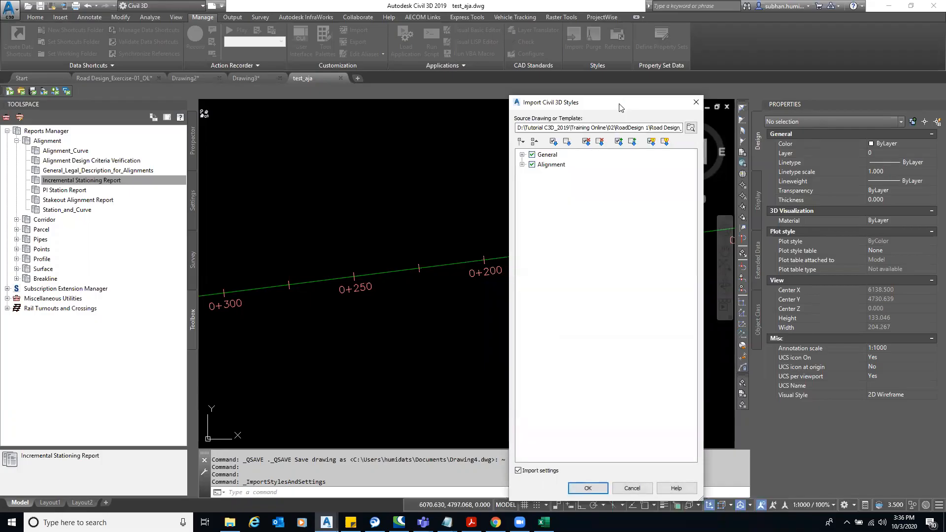
- Import all General and Alignment styles from the source drawing, including its settings
left_click_drag(621, 108, 622, 64)
left_click(588, 445)
left_click(632, 283)
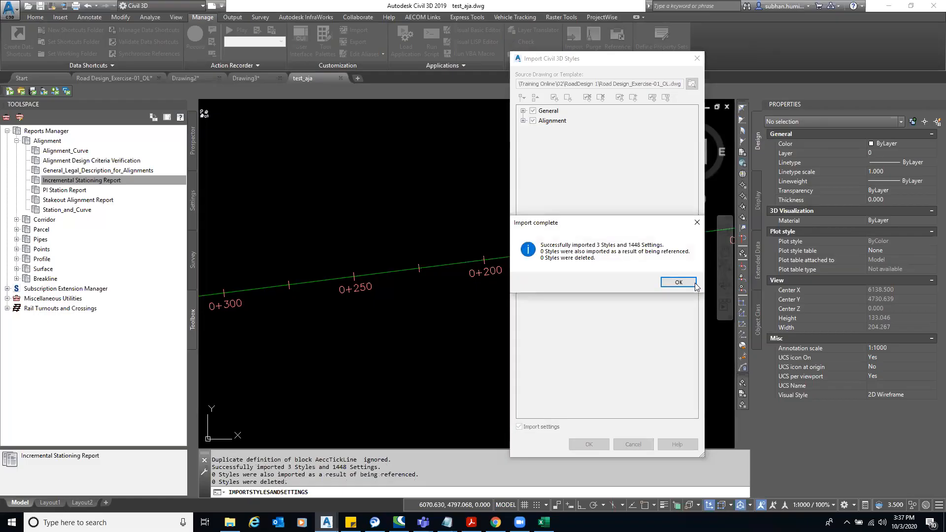
left_click(674, 282)
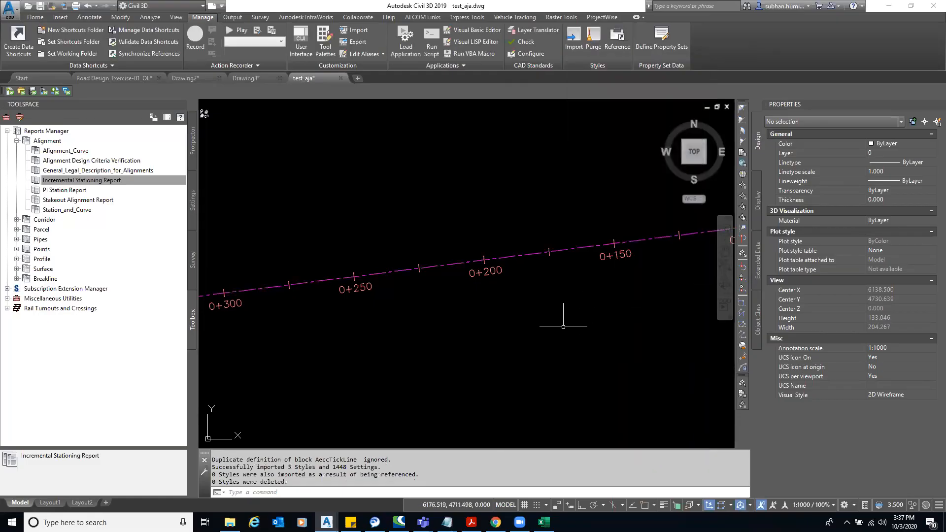
- Set the major station label style of the alignment's station labels to Custom_STA_Label and inspect the relabelled stations
left_click(544, 363)
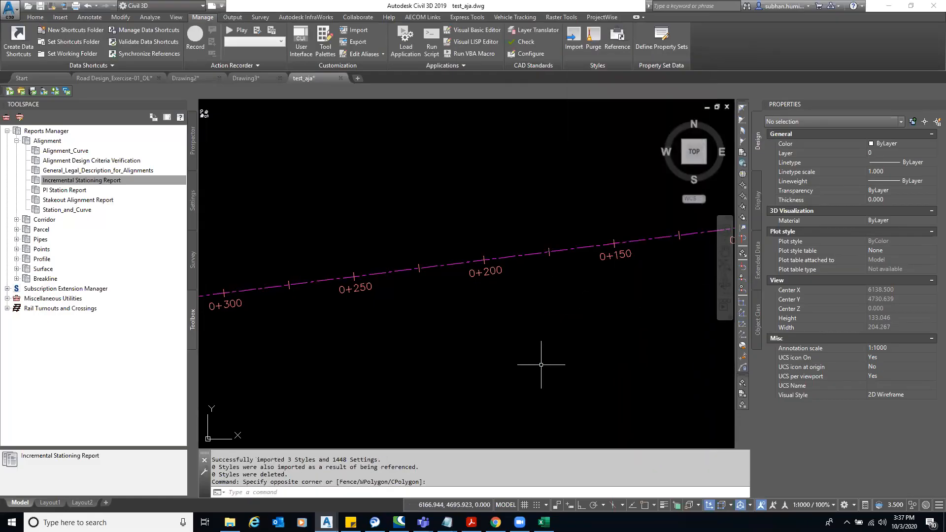
scroll(548, 271, "down", 4)
scroll(457, 266, "up", 5)
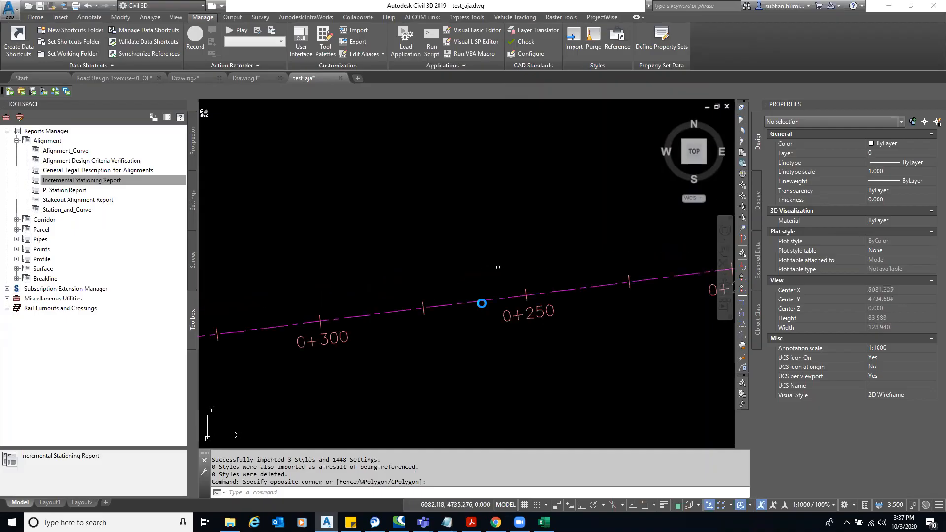
scroll(487, 291, "down", 5)
scroll(457, 295, "up", 3)
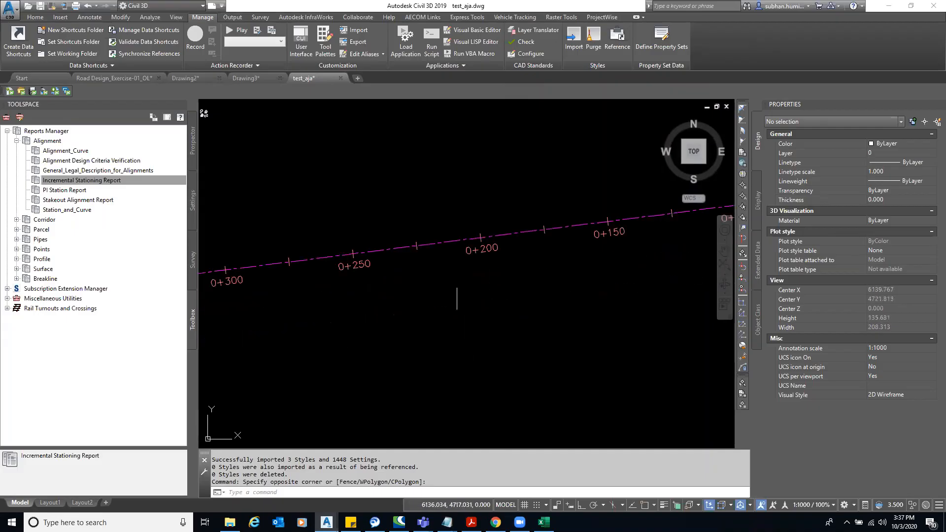
left_click(364, 264)
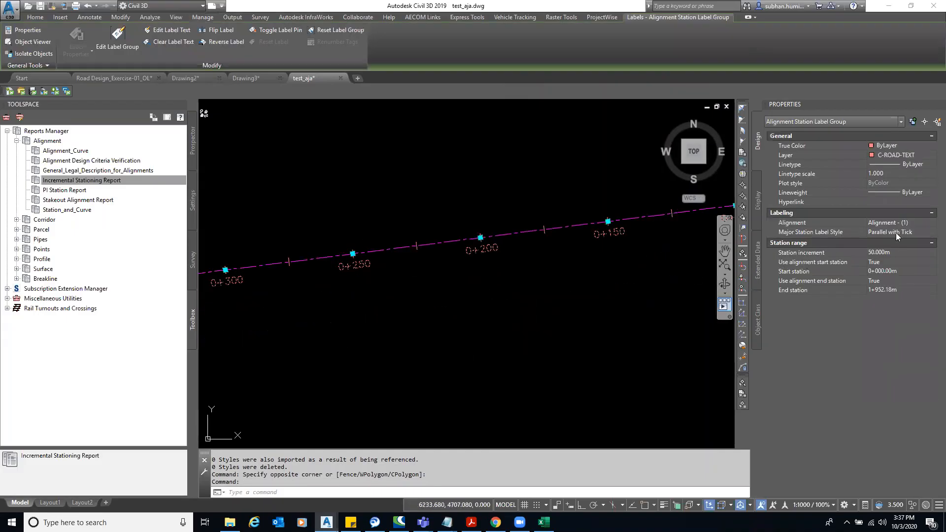
left_click(910, 232)
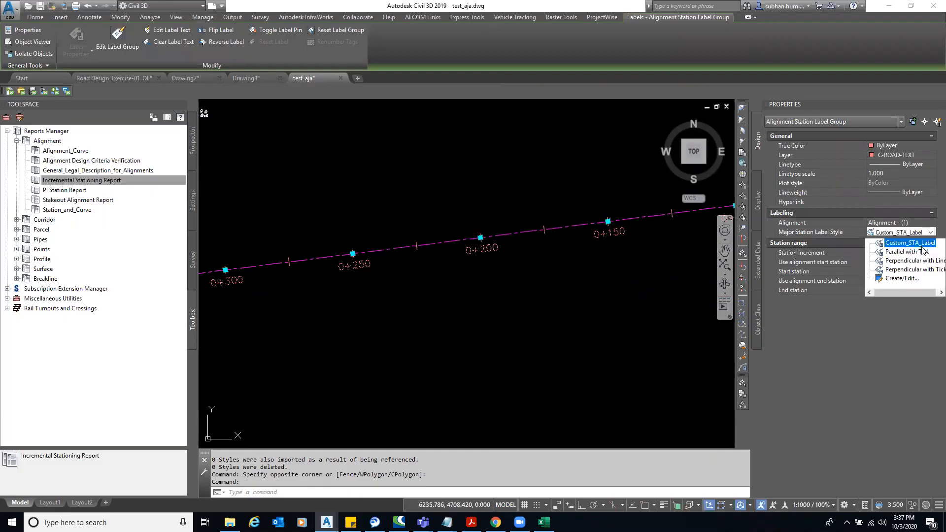
left_click(917, 243)
scroll(491, 240, "up", 5)
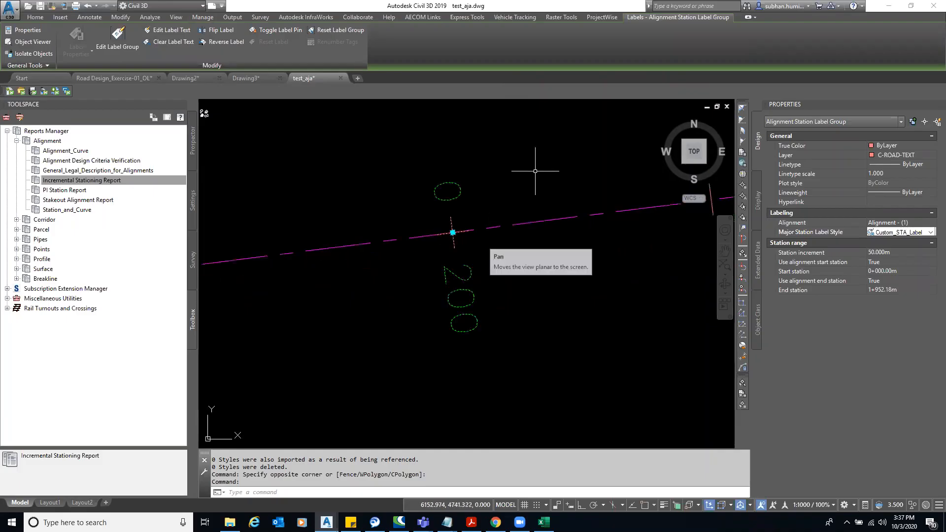
key("Escape")
key("Escape")
left_click(572, 284)
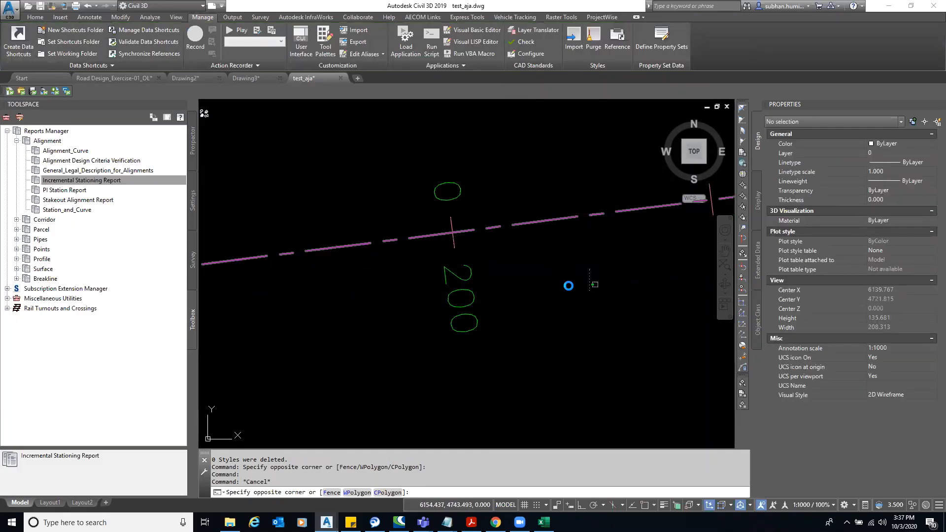
scroll(580, 313, "down", 3)
mouse_move(485, 302)
middle_mouse_down()
mouse_move(452, 320)
mouse_move(317, 332)
middle_mouse_up()
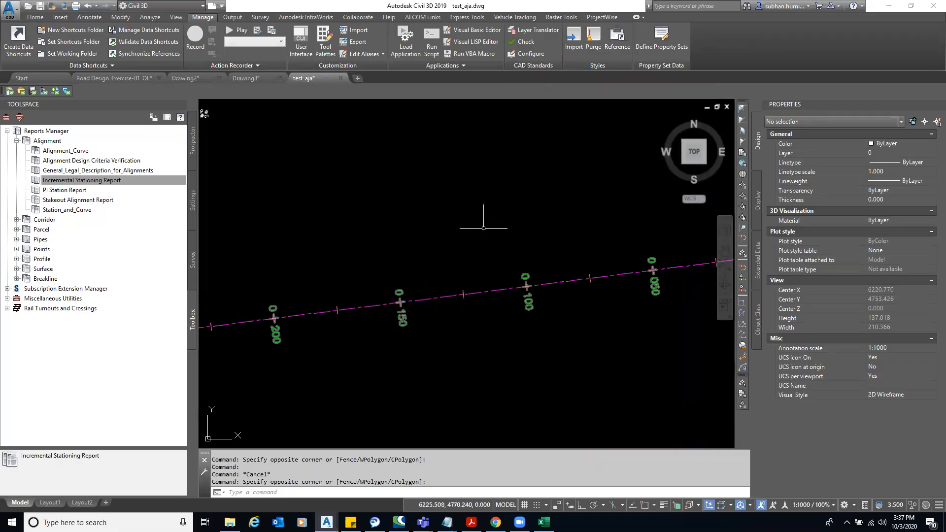
key("Escape")
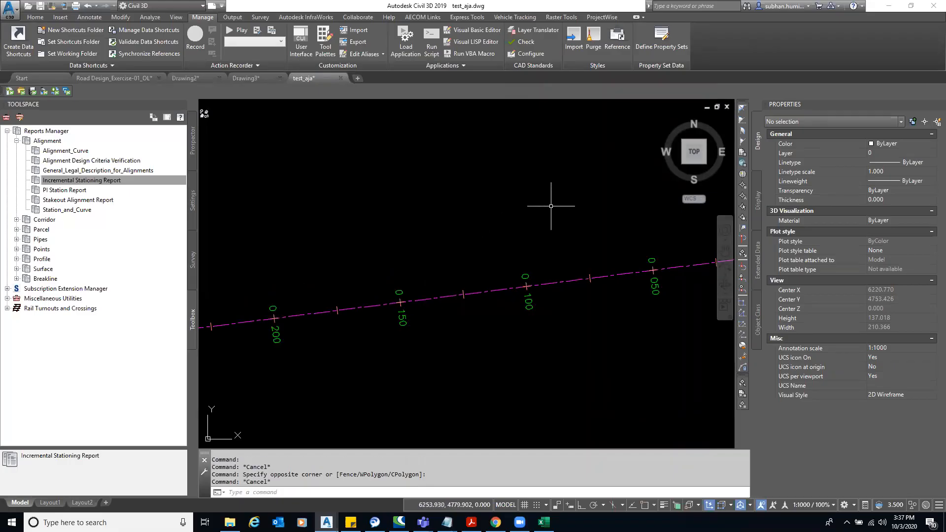
- Try to start another style import in the unsaved test_aja drawing
left_click(574, 33)
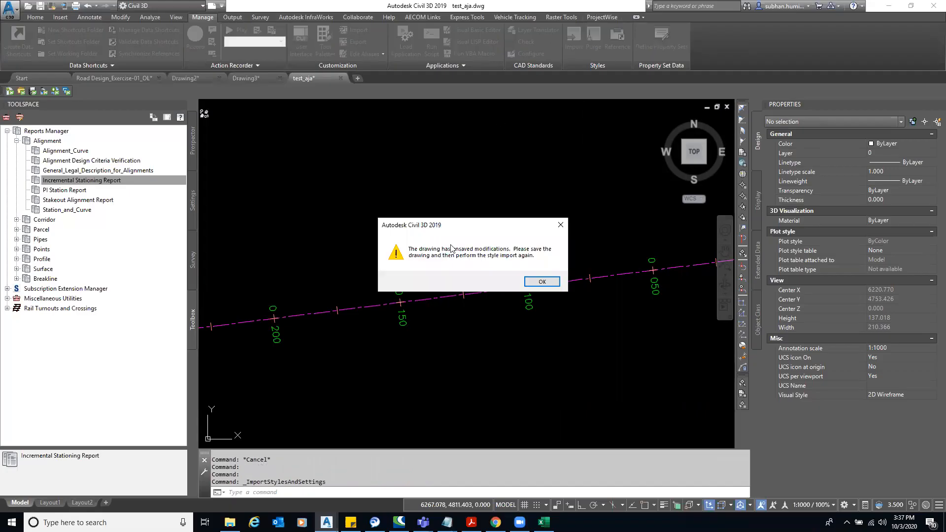
key("Return")
left_click(449, 214)
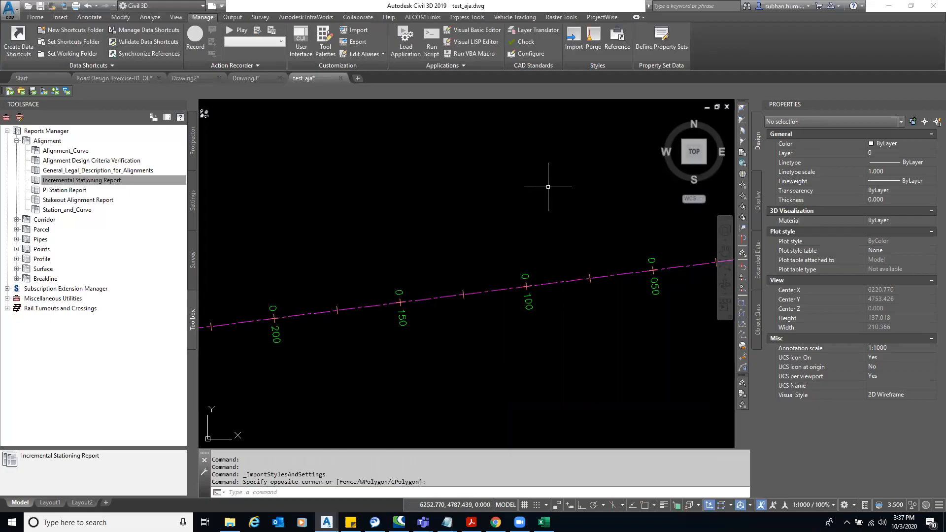
- Close the test_aja, Drawing3 and Drawing2 drawings, discarding the changes to Drawing3
scroll(548, 187, "down", 4)
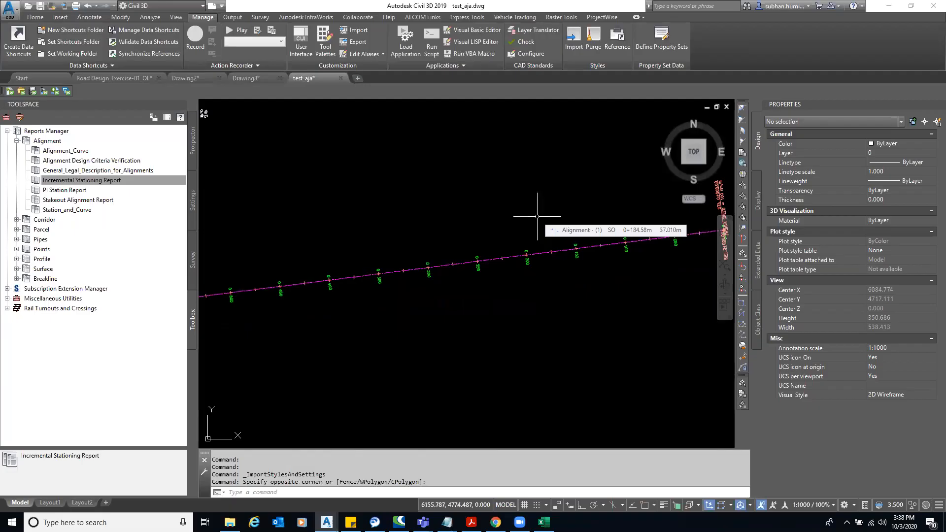
left_click(341, 78)
left_click(464, 283)
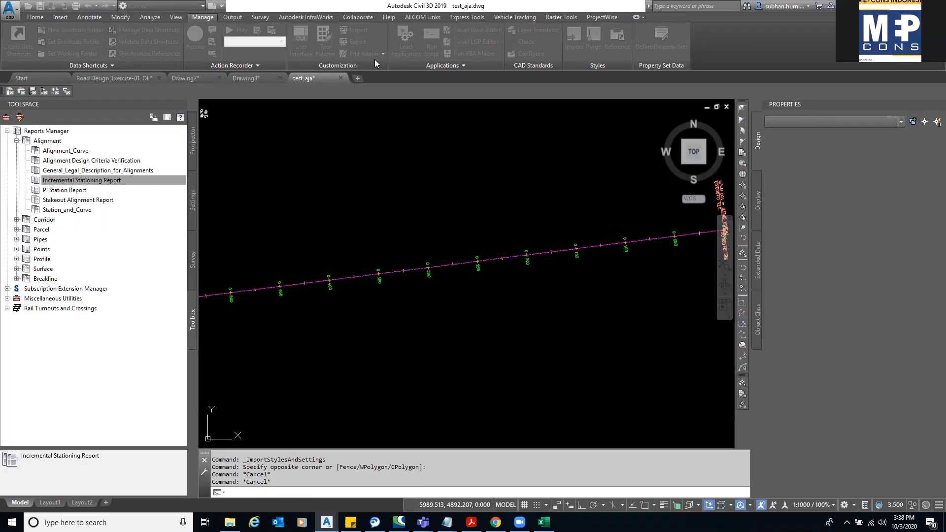
left_click(279, 77)
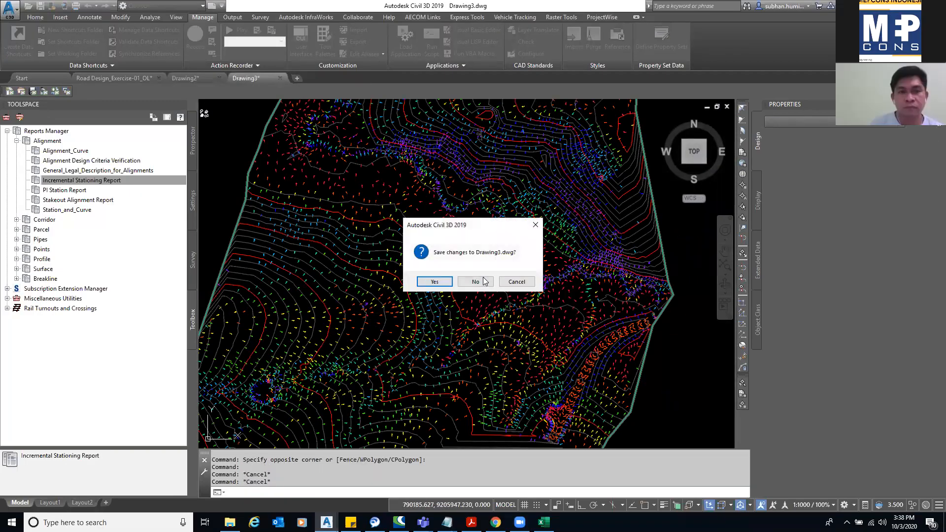
left_click(476, 281)
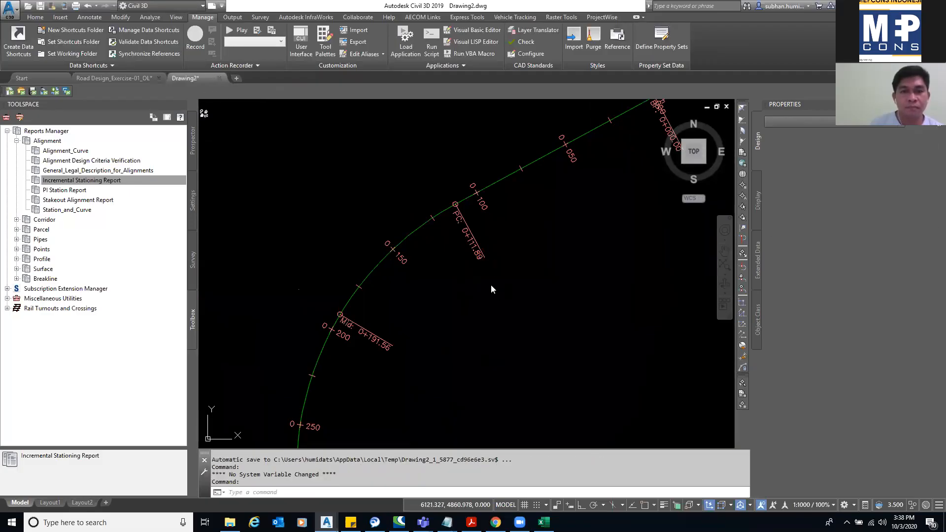
key("Return")
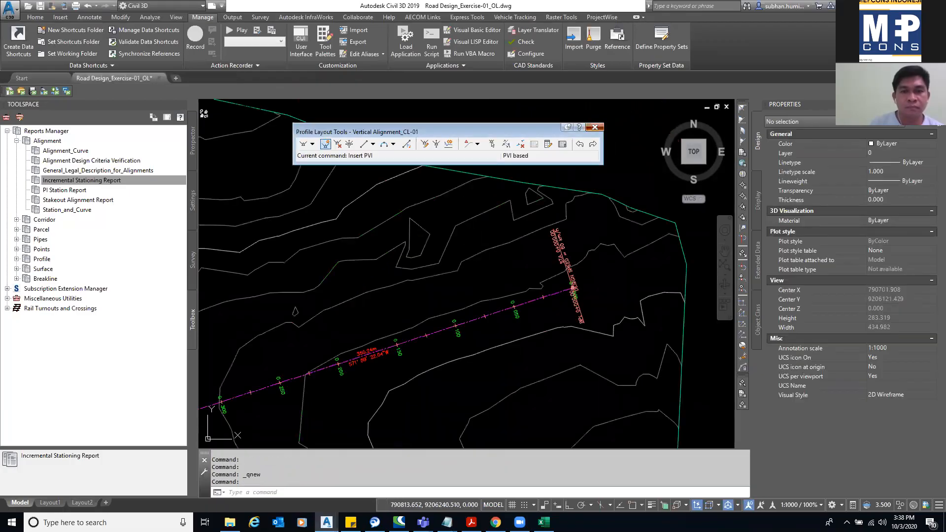
- End the profile layout session and close the Road Design_Exercise-01_OL drawing, saving its changes
key("Escape")
key("Escape")
left_click(160, 77)
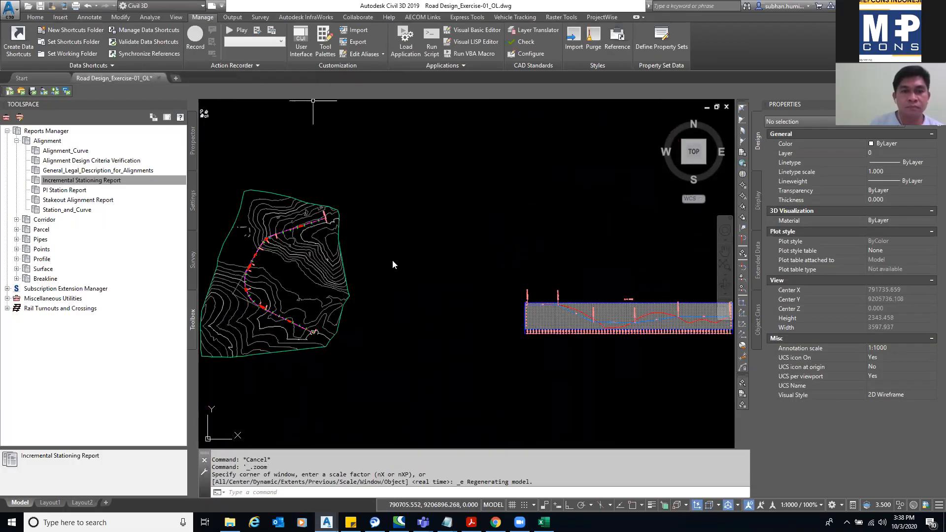
left_click(454, 284)
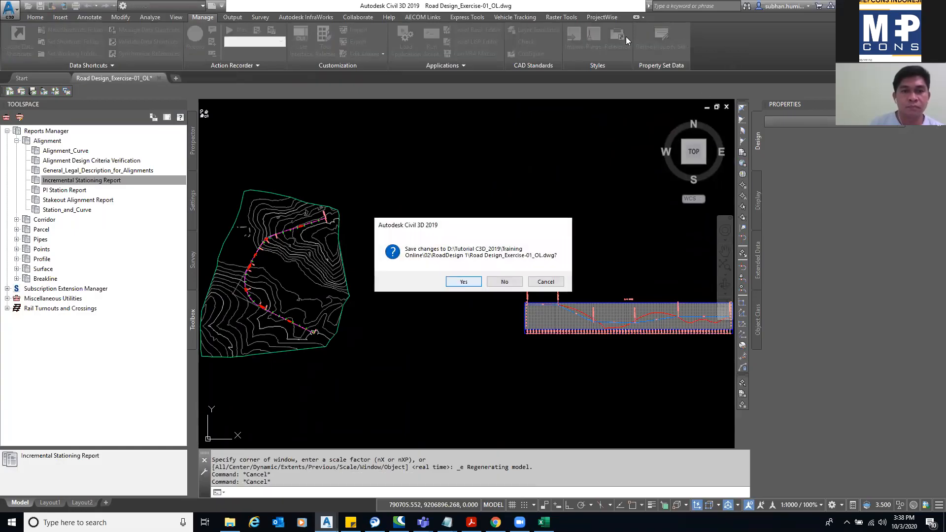